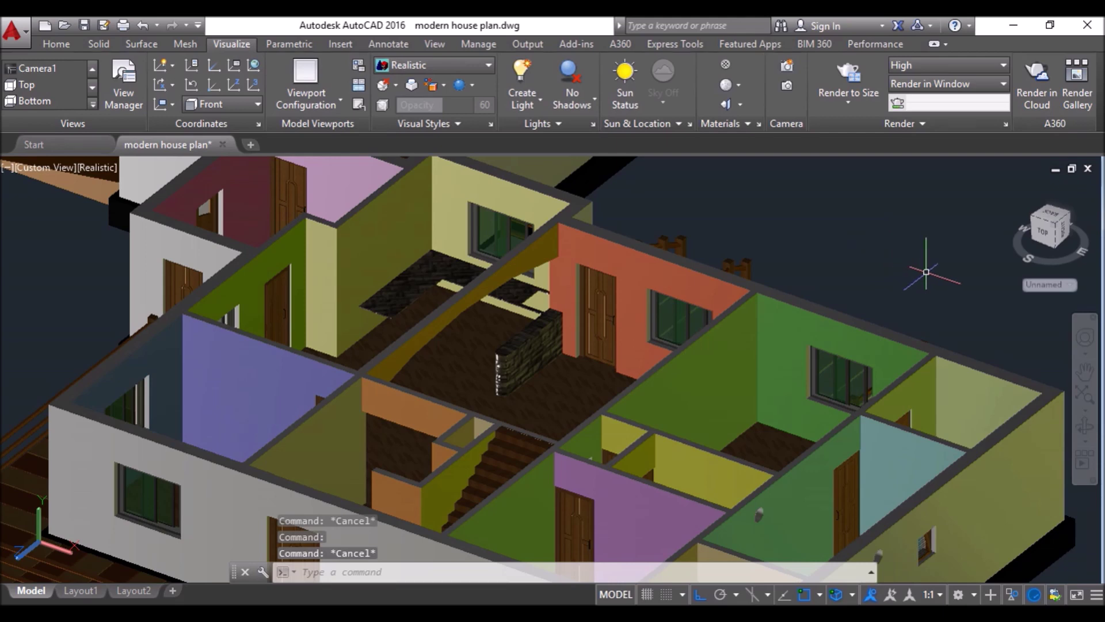
pyautogui.moveTo(940, 277)
pyautogui.keyDown('shift'); pyautogui.mouseDown(button='middle')
pyautogui.moveTo(896, 290)
pyautogui.moveTo(863, 271)
pyautogui.moveTo(779, 296)
pyautogui.moveTo(695, 267)
pyautogui.moveTo(372, 251)
pyautogui.moveTo(381, 262)
pyautogui.mouseUp(button='middle'); pyautogui.keyUp('shift')
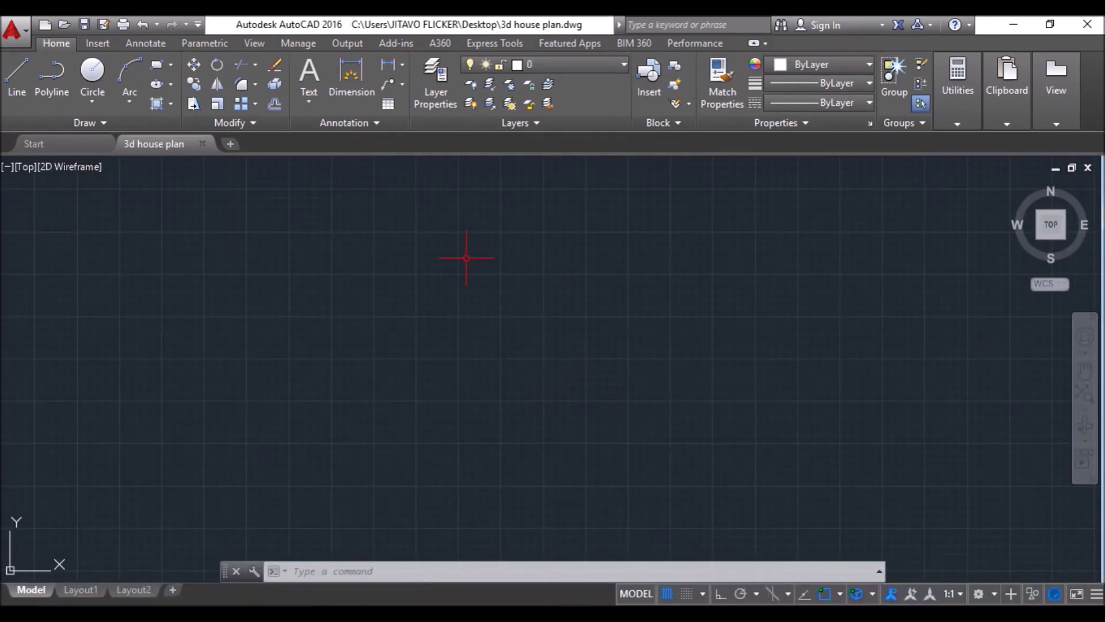
# Configure the drawing units to Engineering length with 0'-0" precision and an insertion scale in inches.
pyautogui.press('Return')
pyautogui.click(526, 204)
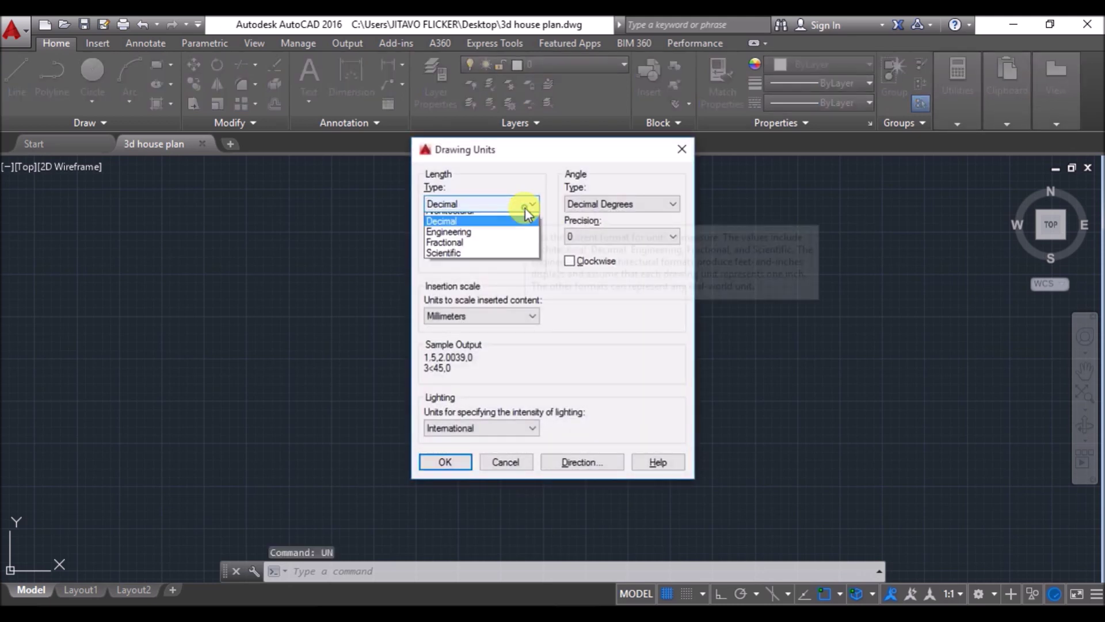
pyautogui.click(518, 235)
pyautogui.click(516, 240)
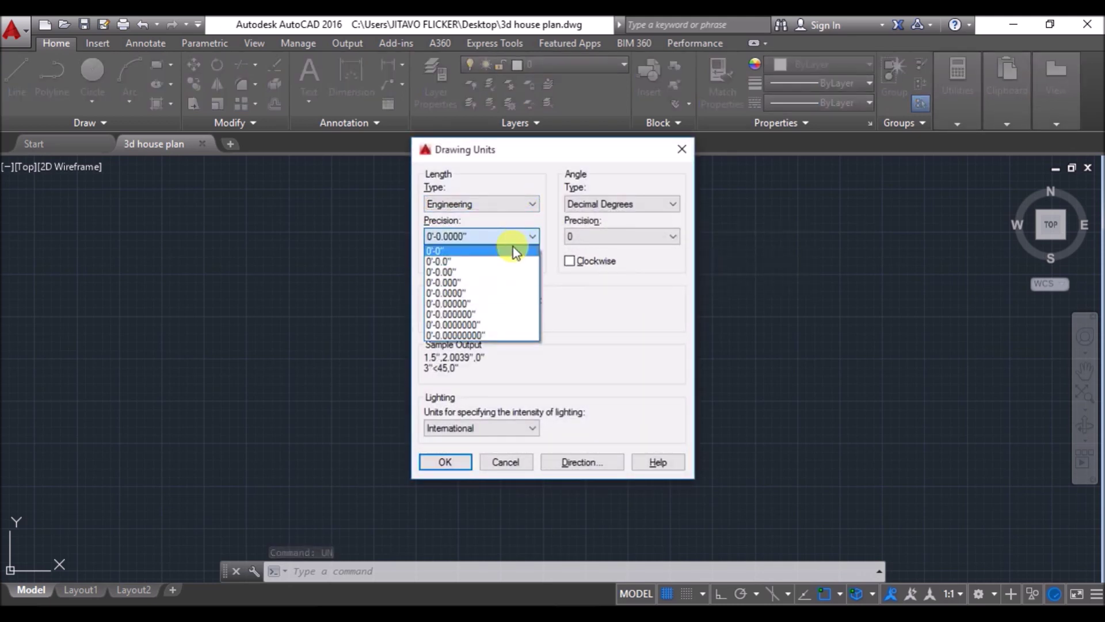
pyautogui.click(503, 251)
pyautogui.click(501, 317)
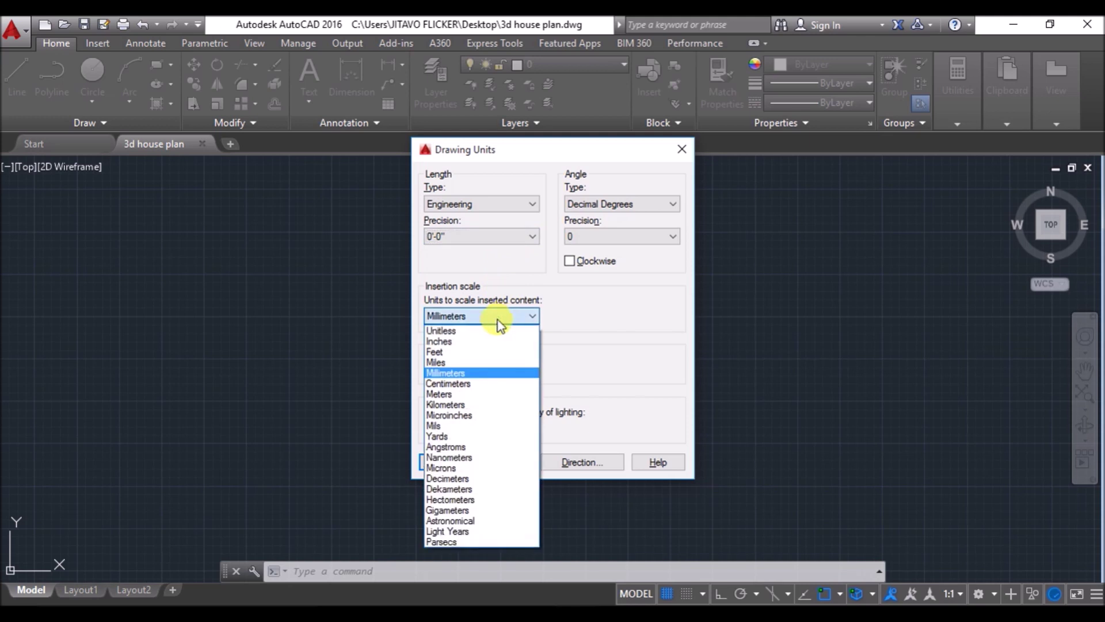
pyautogui.click(485, 340)
pyautogui.click(445, 462)
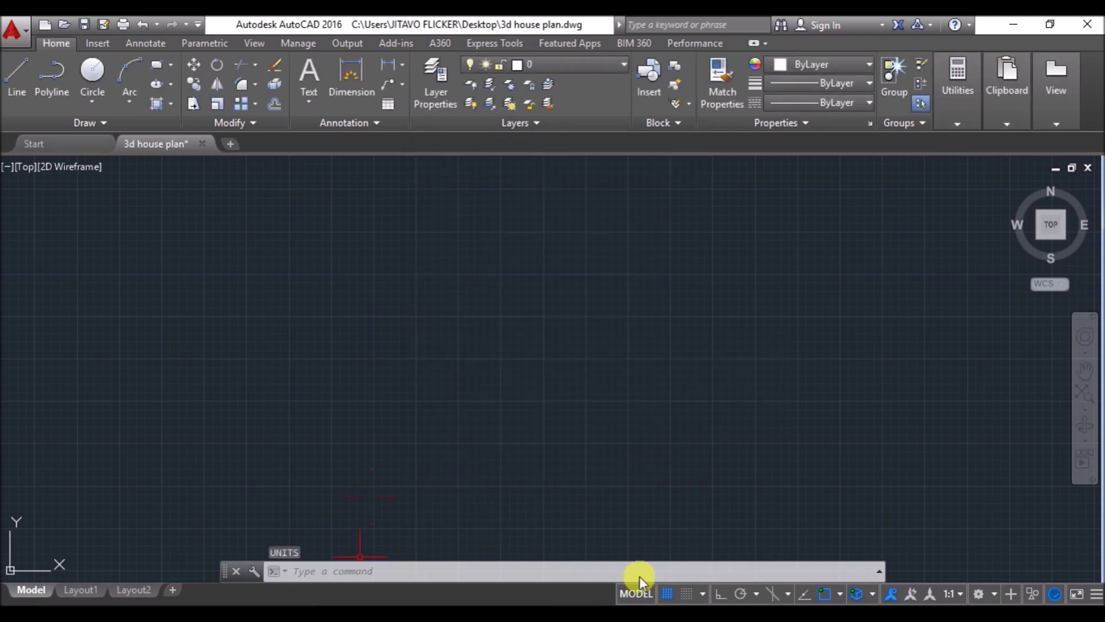
# Modify the ISO-25 dimension style's primary units to Engineering format with 0'-0" precision.
pyautogui.write('d')
pyautogui.press('Return')
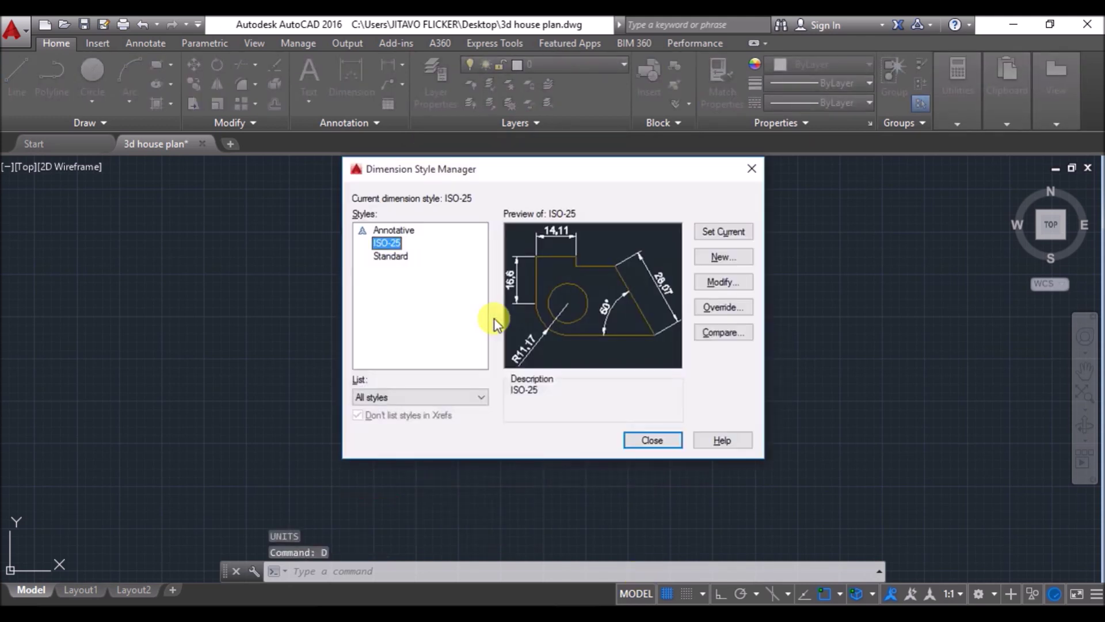
pyautogui.click(731, 285)
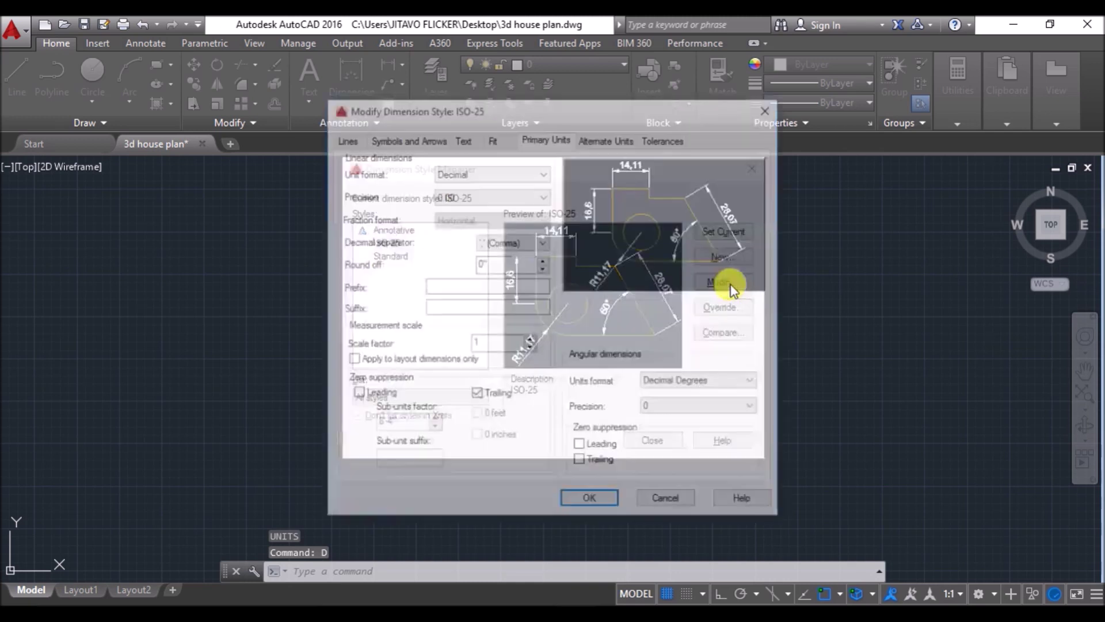
pyautogui.click(479, 168)
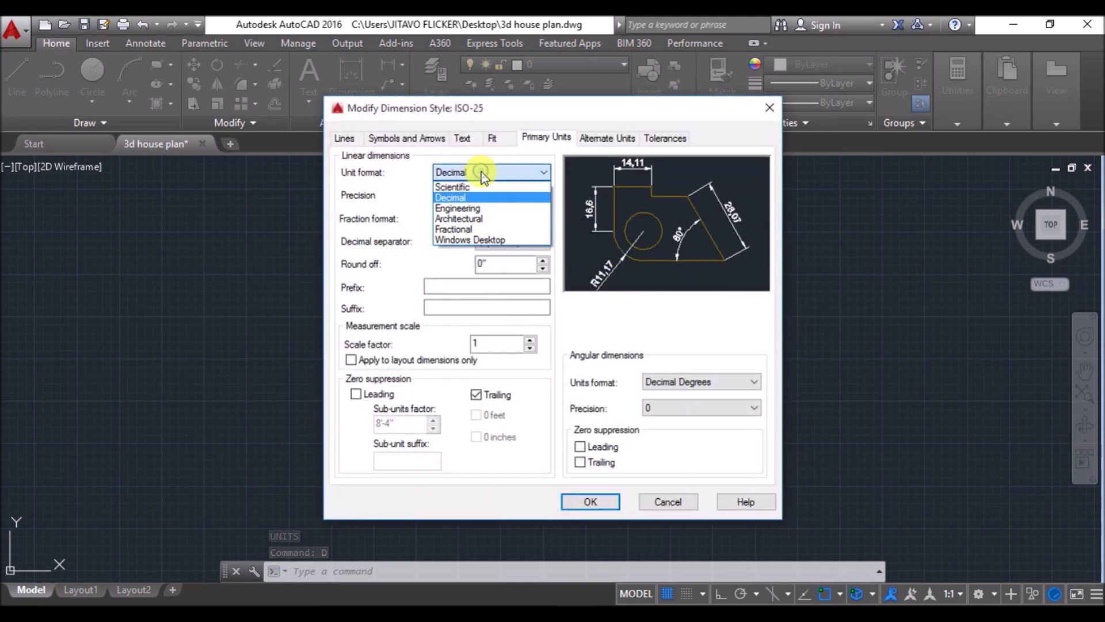
pyautogui.click(482, 208)
pyautogui.click(485, 196)
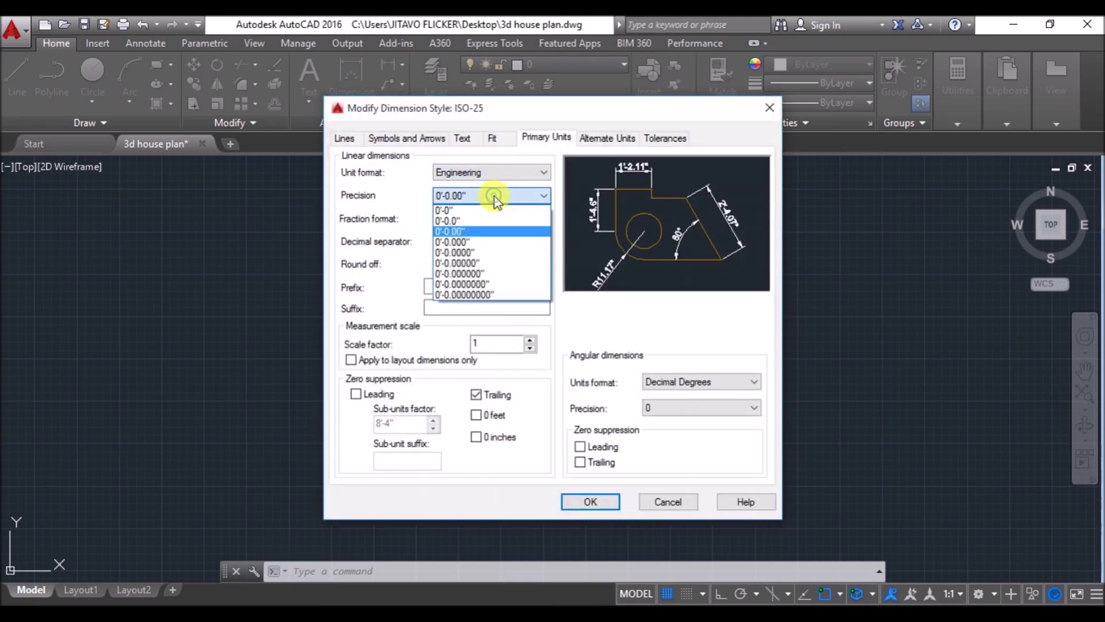
pyautogui.click(481, 211)
pyautogui.click(590, 502)
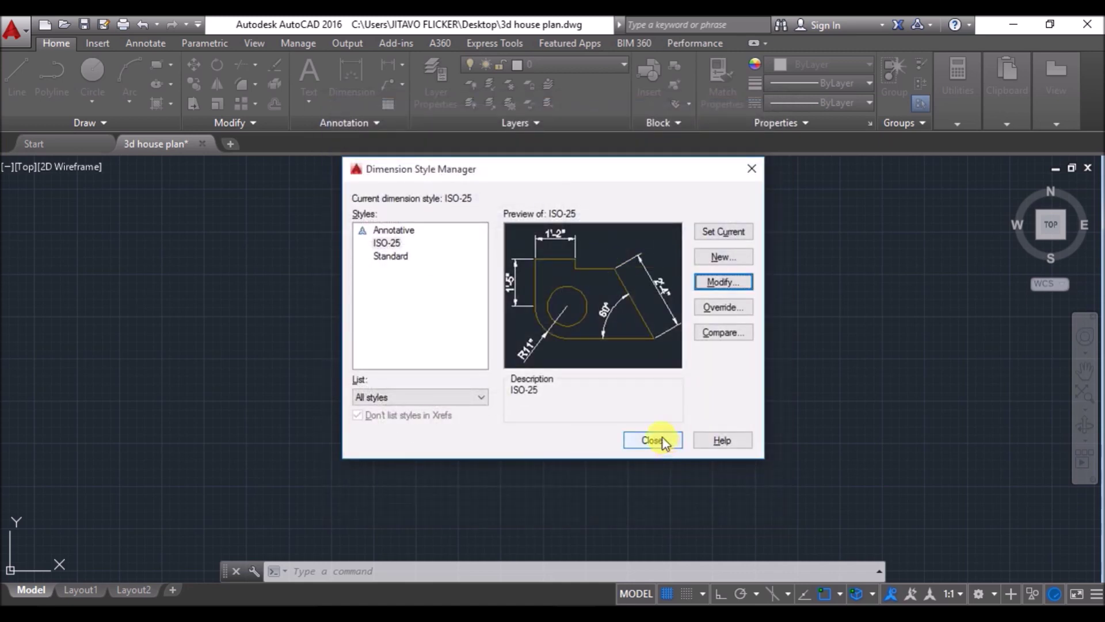
pyautogui.click(662, 438)
# Draw the first room as a rectangle 13' long and 12'8" wide in the empty drawing.
pyautogui.click(157, 64)
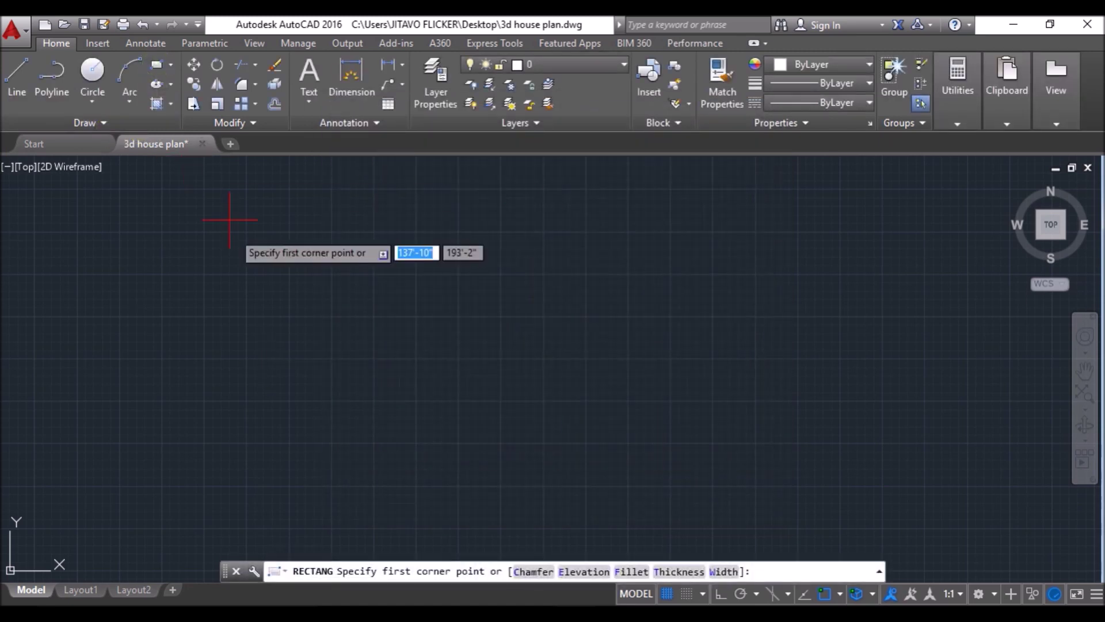
pyautogui.click(284, 459)
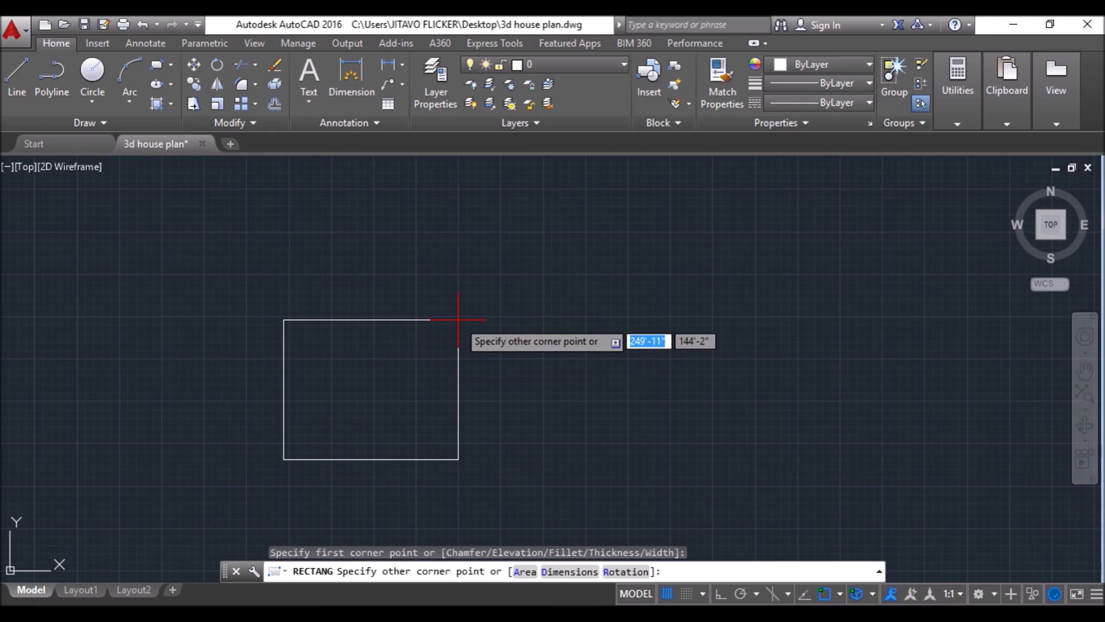
pyautogui.write('d')
pyautogui.press('Return')
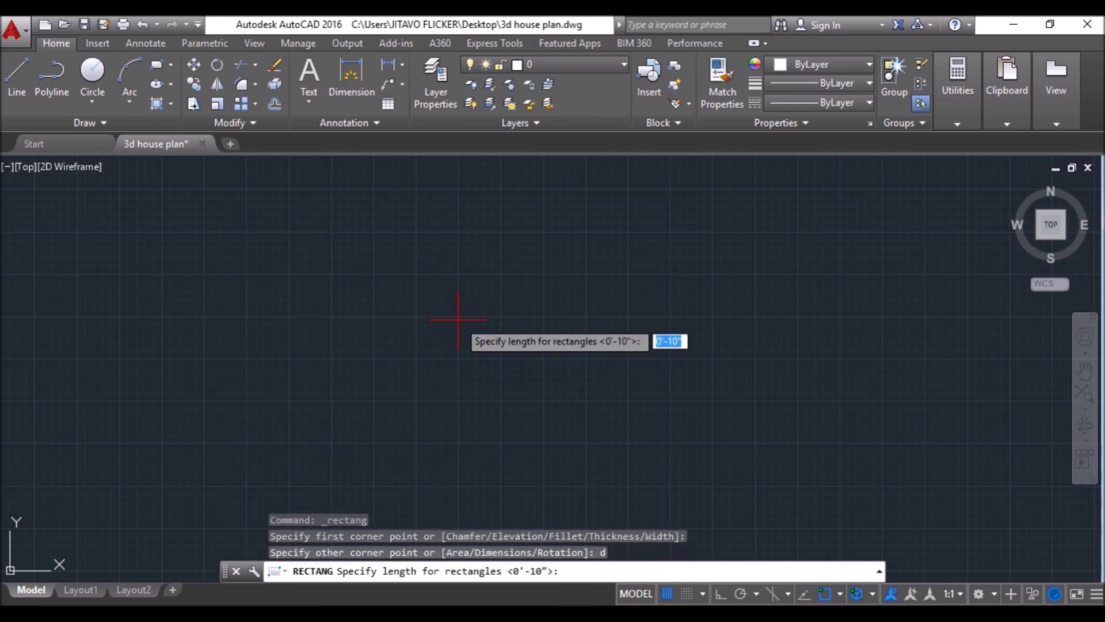
pyautogui.write("13'")
pyautogui.press('Return')
pyautogui.write("12'8")
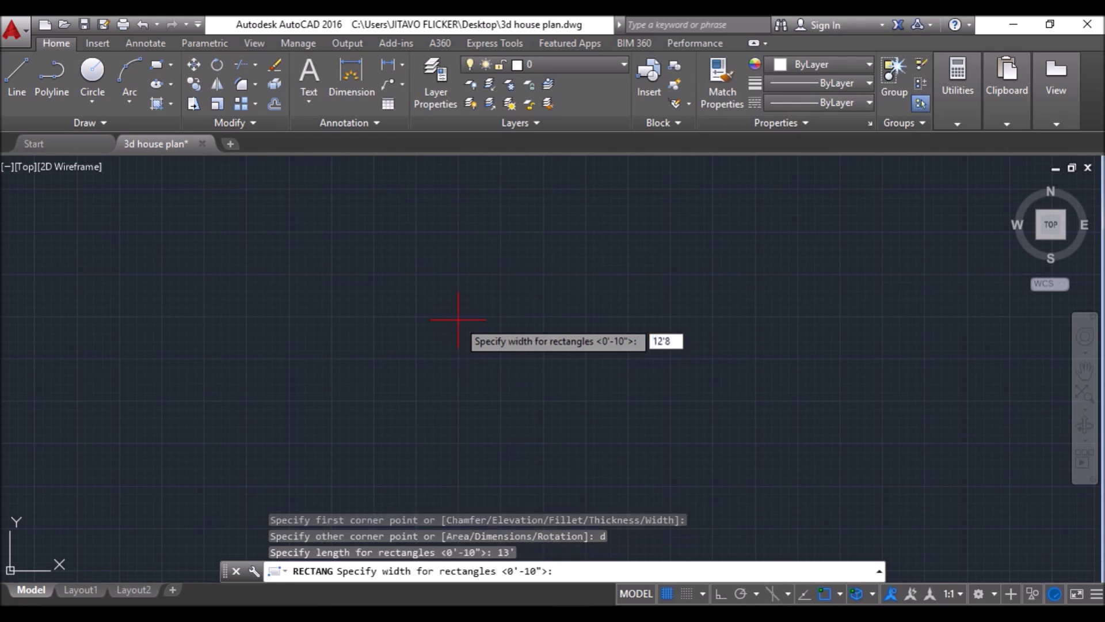
pyautogui.write('"')
pyautogui.press('Return')
pyautogui.click(458, 320)
pyautogui.scroll(8, 305, 460)
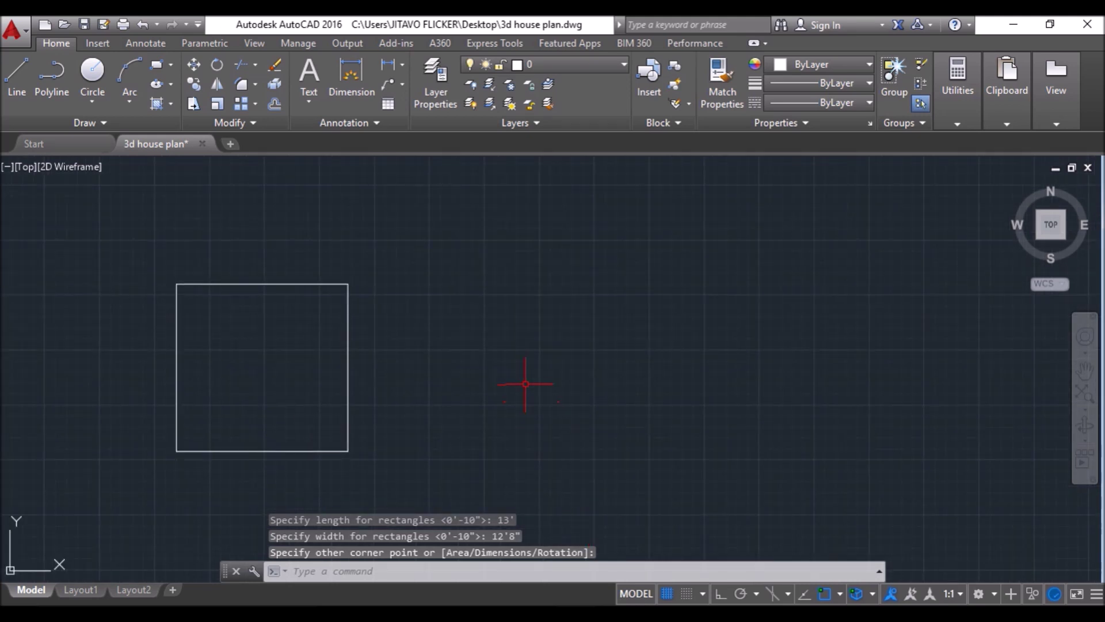
# Draw a 14'6" by 12'8" rectangle starting 6" to the right of the first room's lower-right corner, extending up and right.
pyautogui.press('Return')
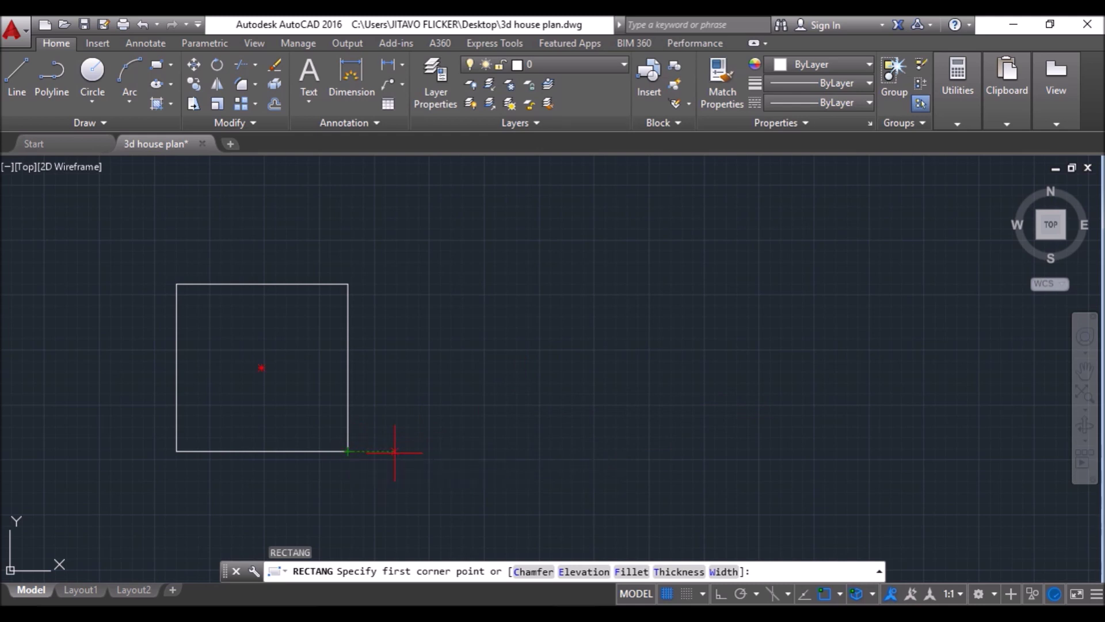
pyautogui.click(841, 594)
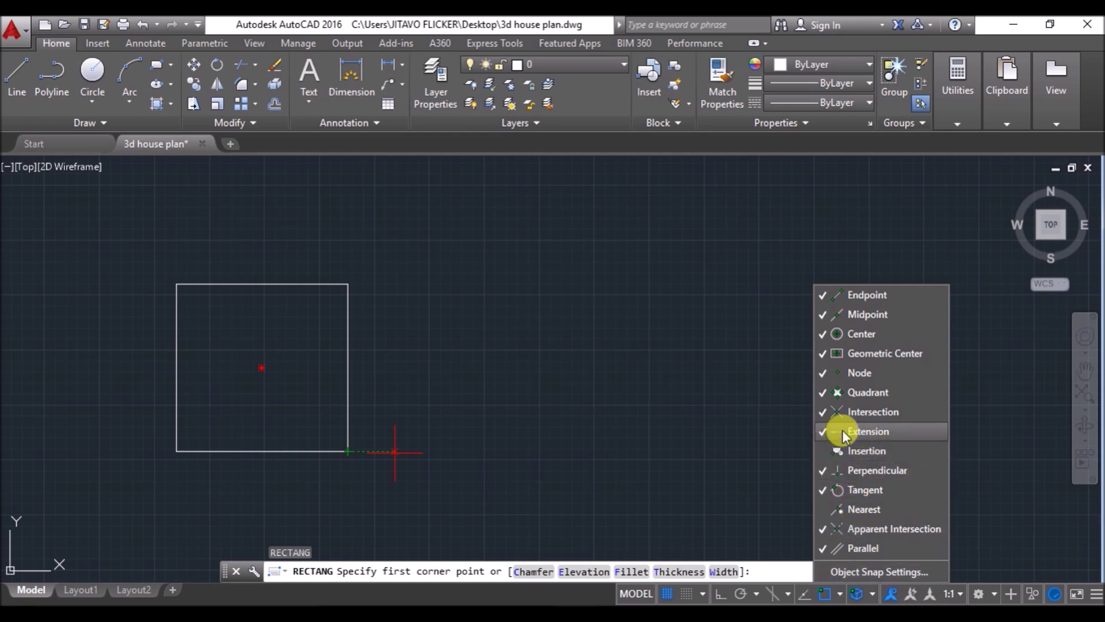
pyautogui.click(418, 394)
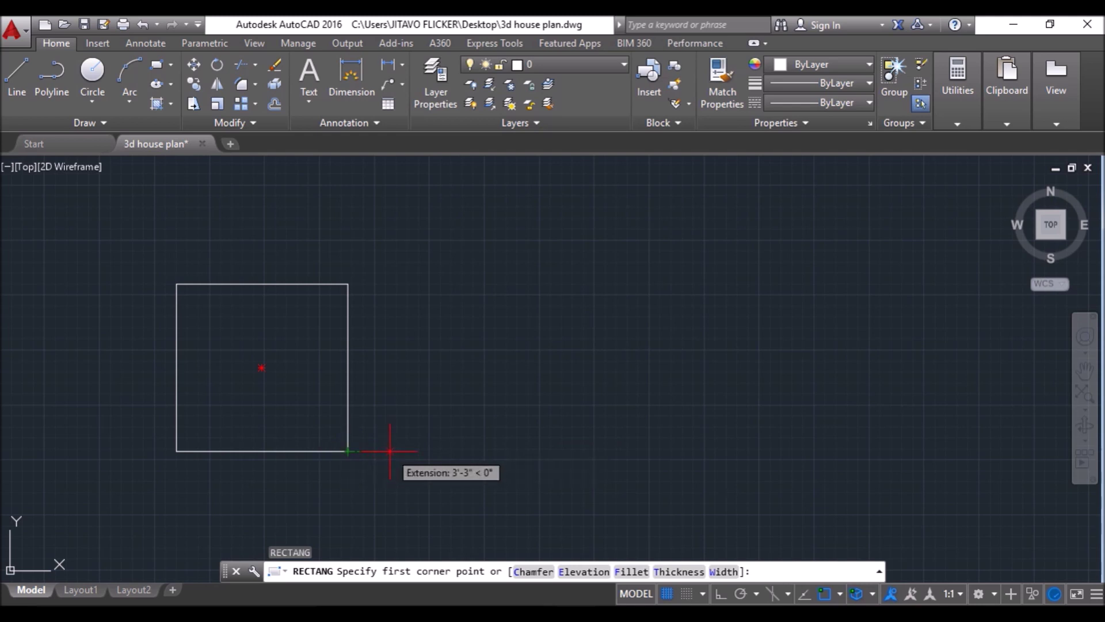
pyautogui.write('6')
pyautogui.press('Return')
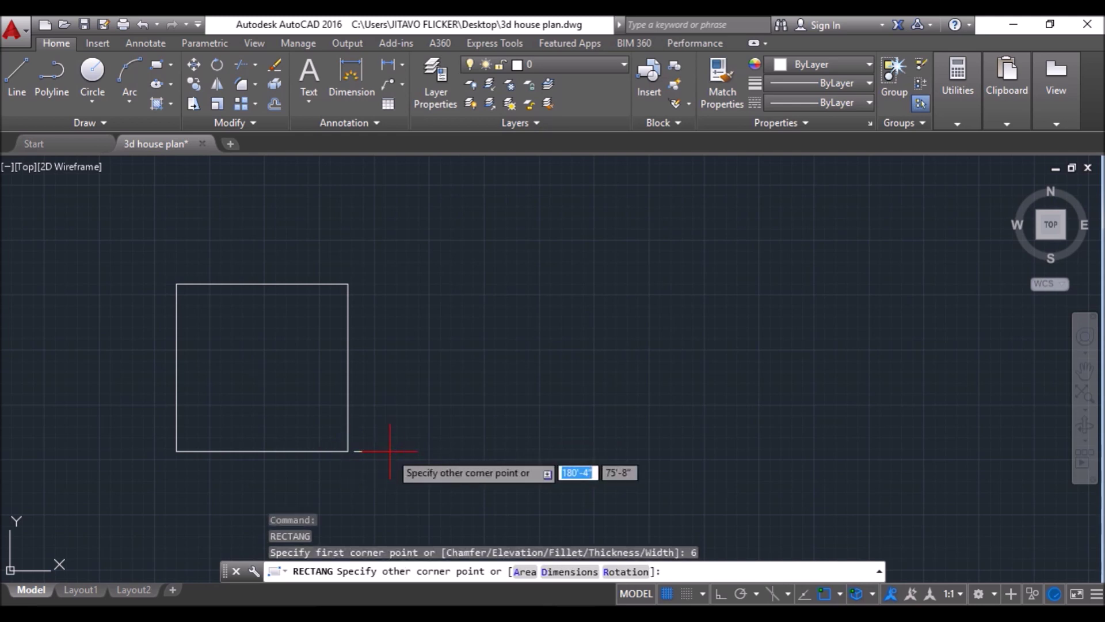
pyautogui.write('d')
pyautogui.press('Return')
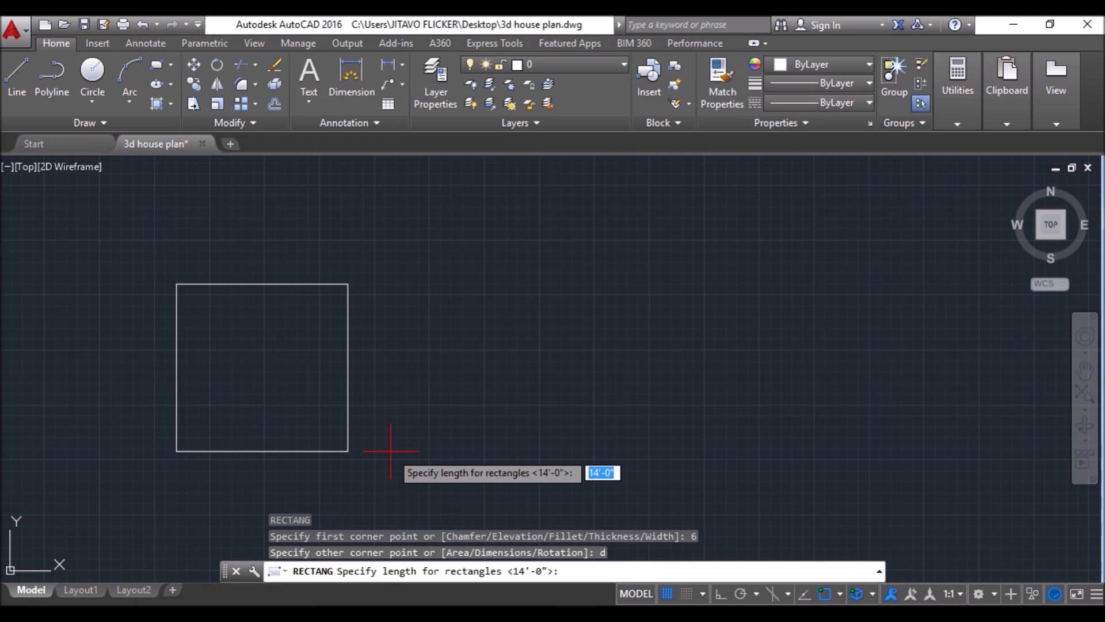
pyautogui.write('16')
pyautogui.press('Return')
pyautogui.write('12\'8"')
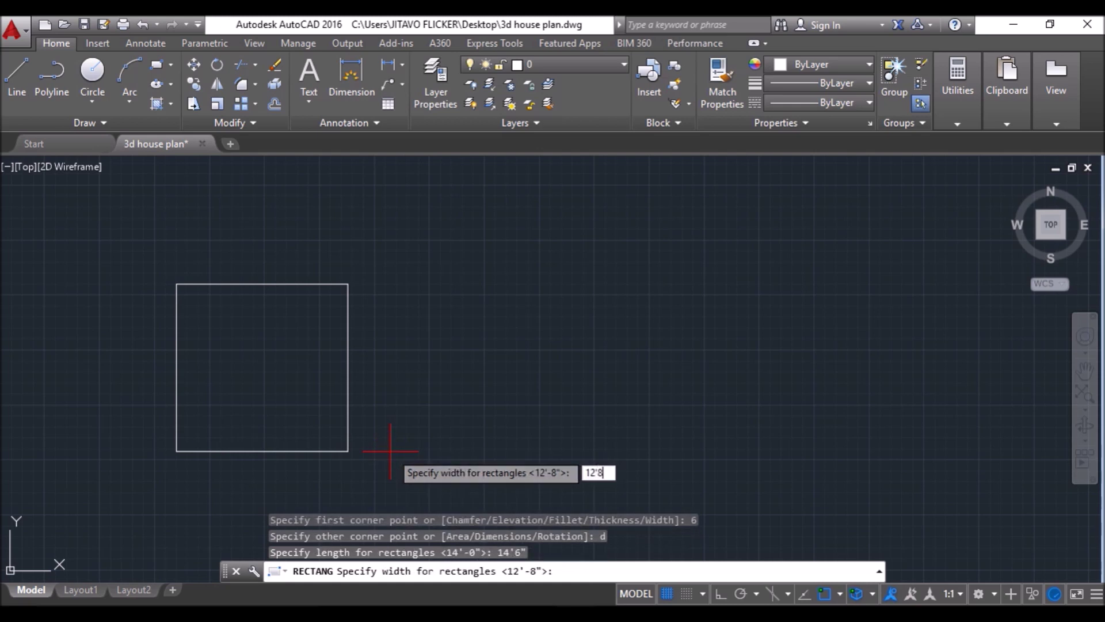
pyautogui.press('Return')
pyautogui.click(462, 360)
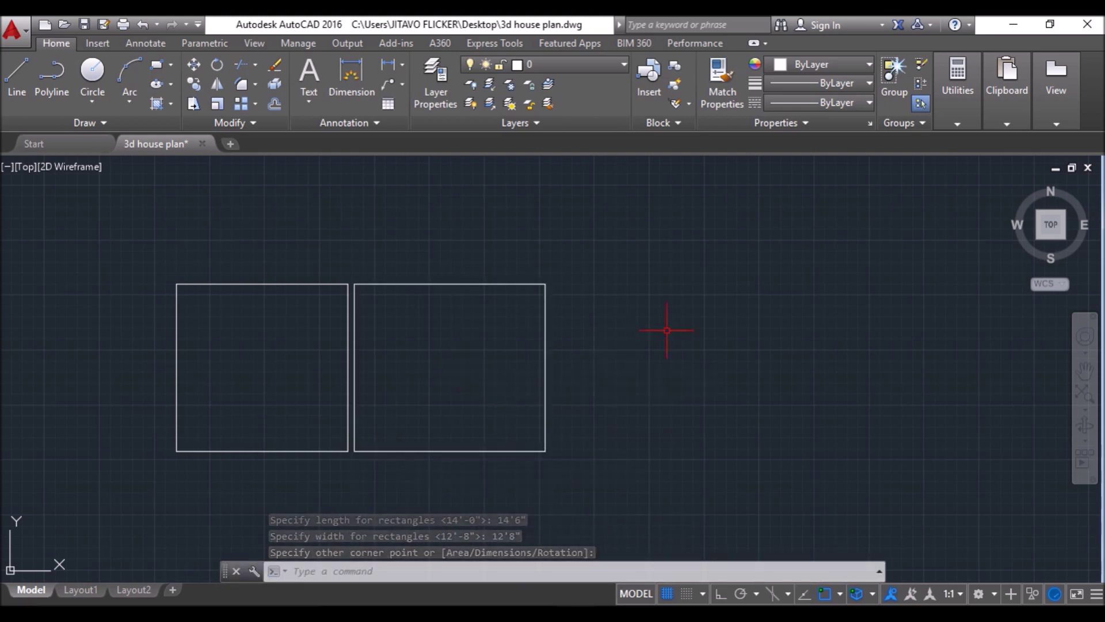
# Draw a 13' by 12' rectangle starting 6" to the right of the second room's lower-right corner.
pyautogui.press('Return')
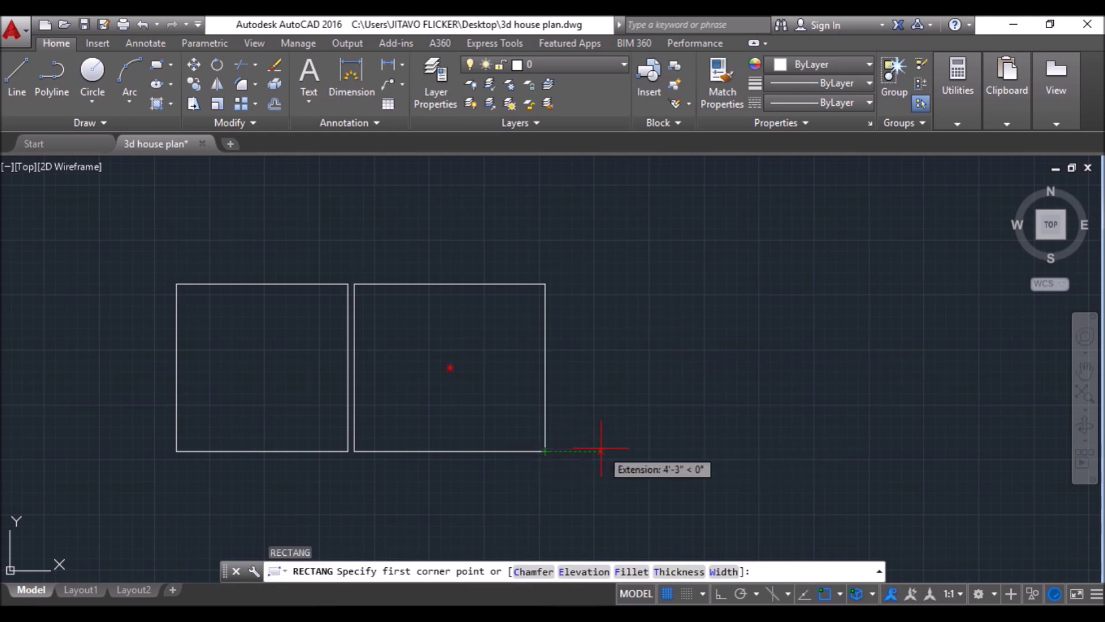
pyautogui.write('6')
pyautogui.press('Return')
pyautogui.write('d')
pyautogui.press('Return')
pyautogui.write("13'")
pyautogui.press('Return')
pyautogui.write("12'")
pyautogui.press('Return')
pyautogui.click(716, 381)
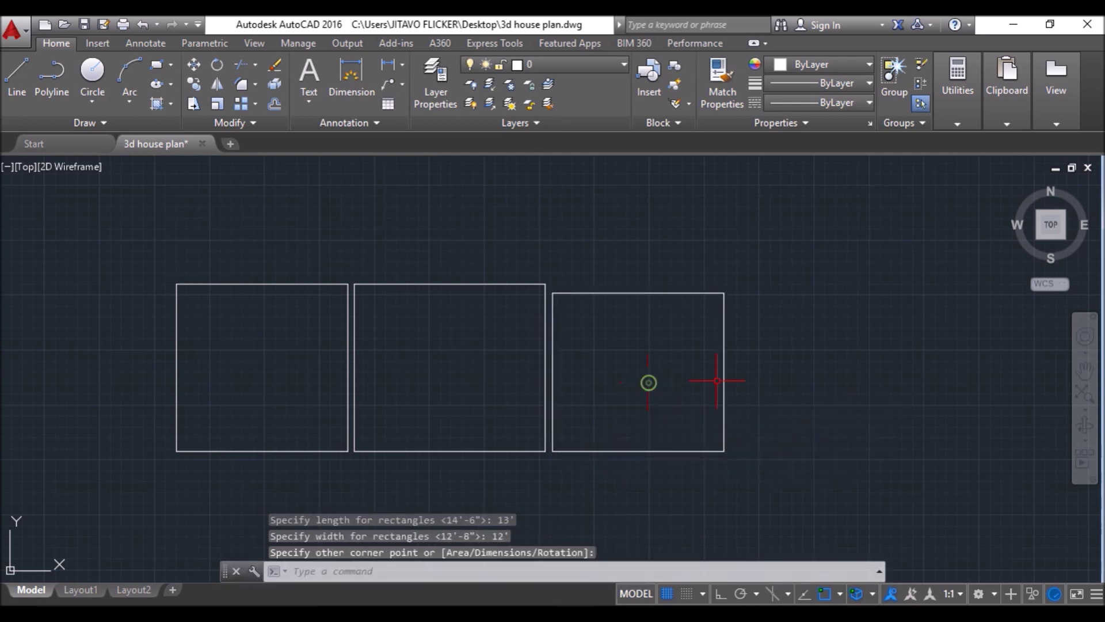
# Draw an 8' by 8' rectangle starting 6" to the right of the third room's lower-right corner.
pyautogui.press('Return')
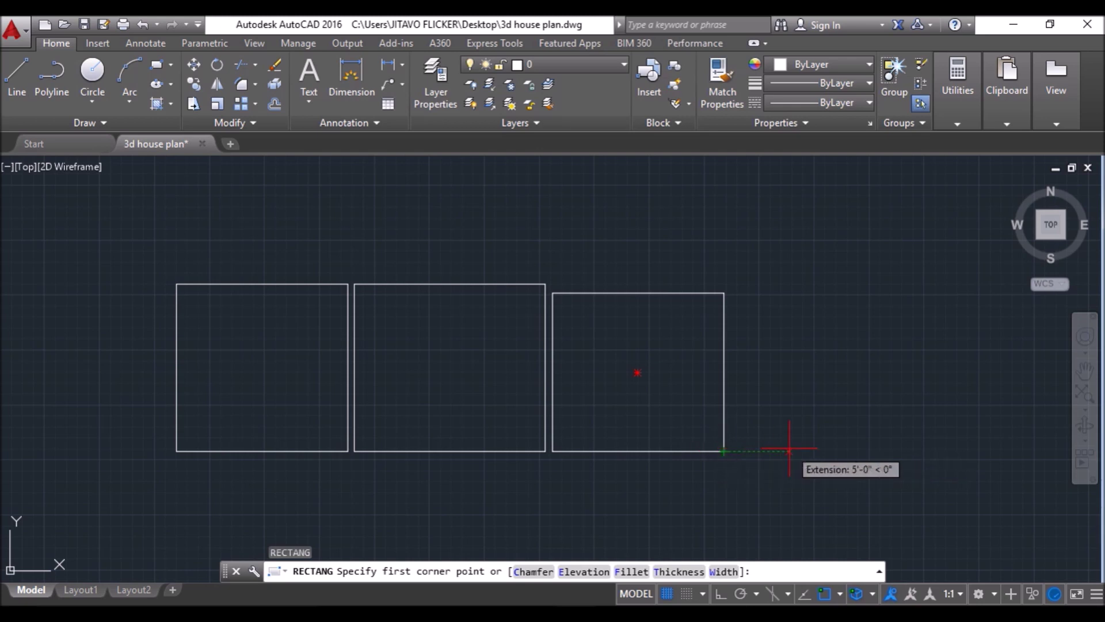
pyautogui.write('6')
pyautogui.press('Return')
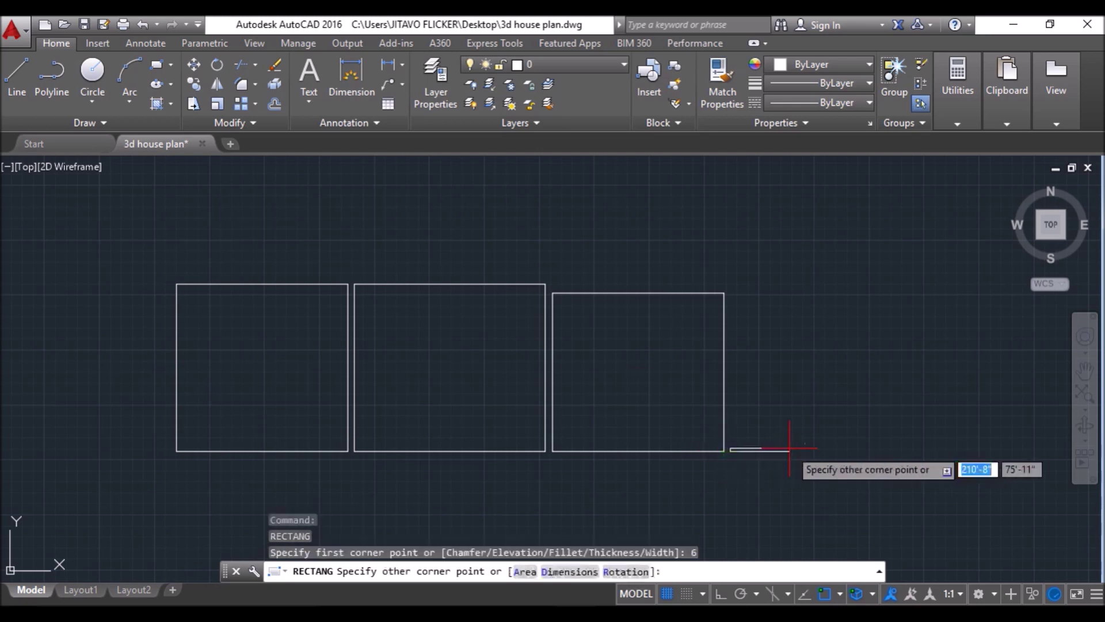
pyautogui.write('d')
pyautogui.press('Return')
pyautogui.write("8'")
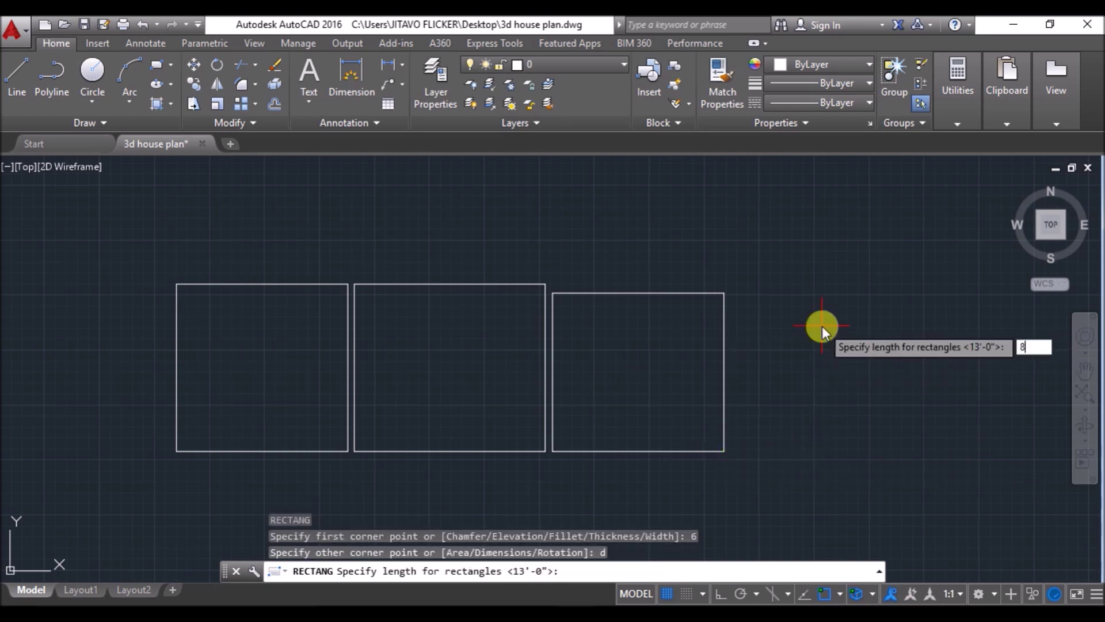
pyautogui.press('Return')
pyautogui.write("8'")
pyautogui.press('Return')
pyautogui.click(846, 322)
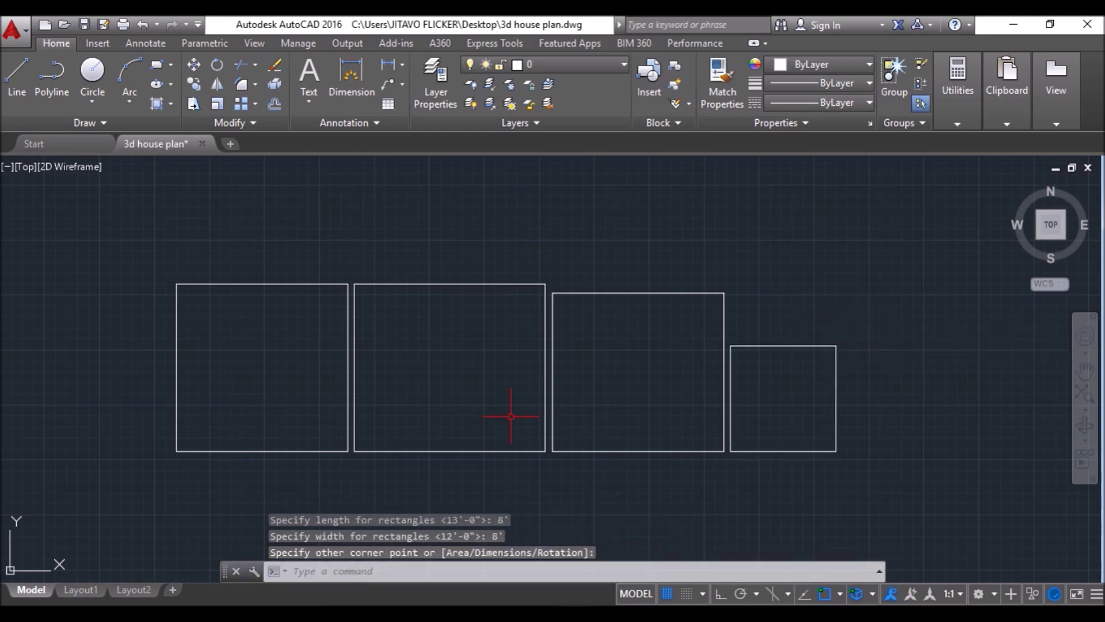
# Draw a rectangle 8' long and 17'10" wide, starting 6" above the 8' square room's upper-right corner and extending up and left.
pyautogui.scroll(-2, 489, 417)
pyautogui.press('Return')
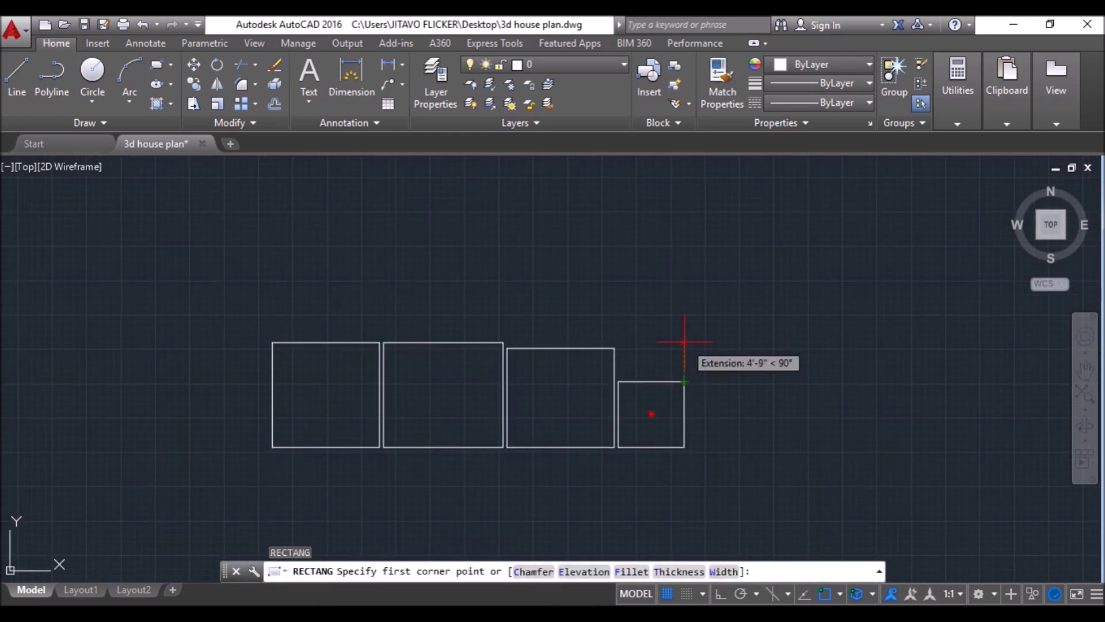
pyautogui.write('6')
pyautogui.press('Return')
pyautogui.write('d')
pyautogui.press('Return')
pyautogui.write("8'")
pyautogui.press('Return')
pyautogui.write("17'")
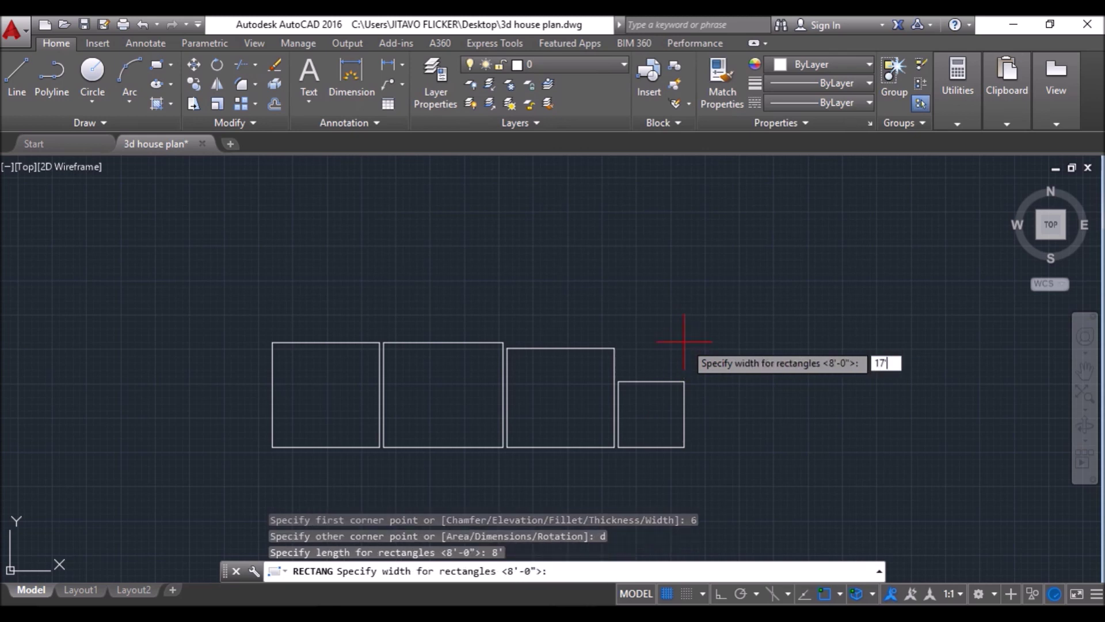
pyautogui.write('10"')
pyautogui.press('Return')
pyautogui.click(654, 271)
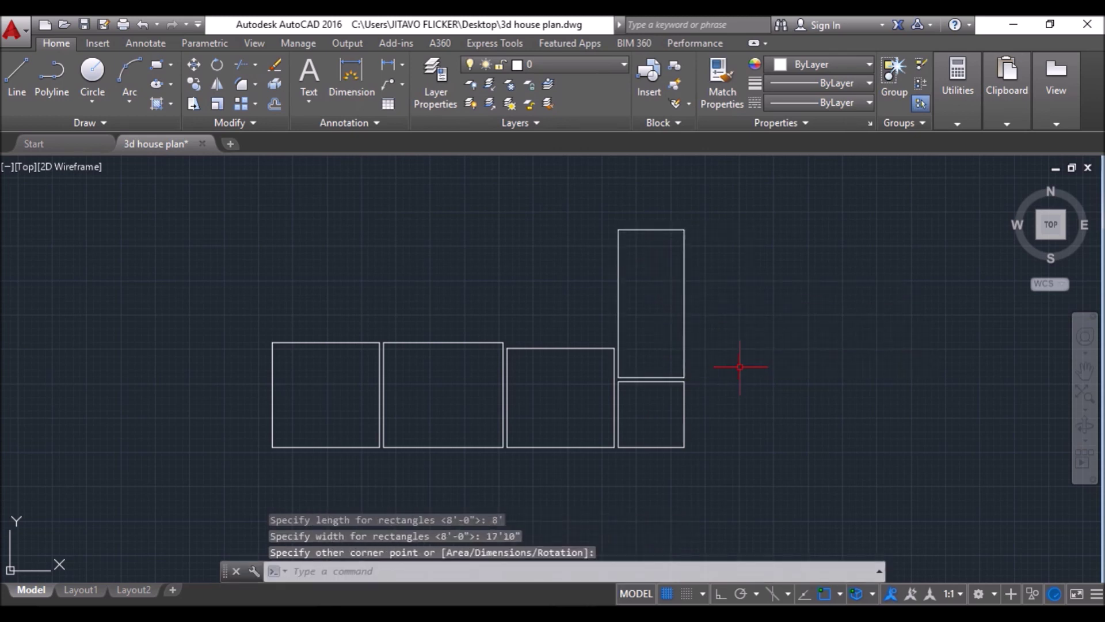
# Draw an 8' by 8' rectangle starting 6" above the tall room's upper-right corner, extending up and left.
pyautogui.press('Return')
pyautogui.moveTo(723, 233); pyautogui.dragTo(698, 309, button='middle')
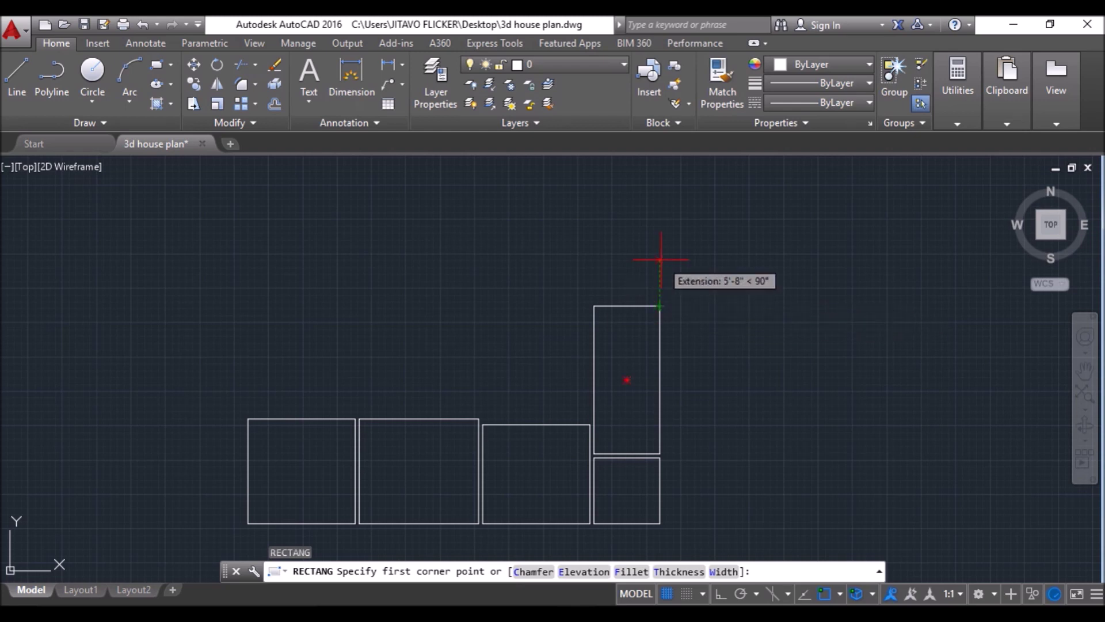
pyautogui.write('6')
pyautogui.press('Return')
pyautogui.write('d')
pyautogui.press('Return')
pyautogui.write("8'")
pyautogui.press('Return')
pyautogui.write("8'")
pyautogui.press('Return')
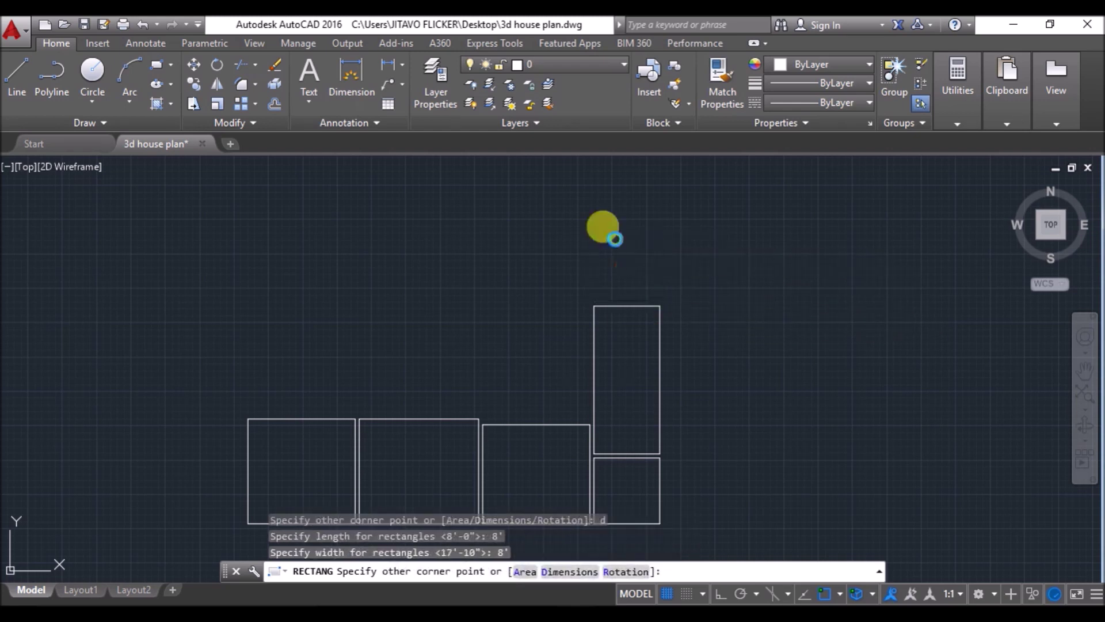
pyautogui.click(565, 193)
# Draw a 13' by 17' rectangle starting 6" left of the top square room's upper-left corner, extending down and left.
pyautogui.press('Return')
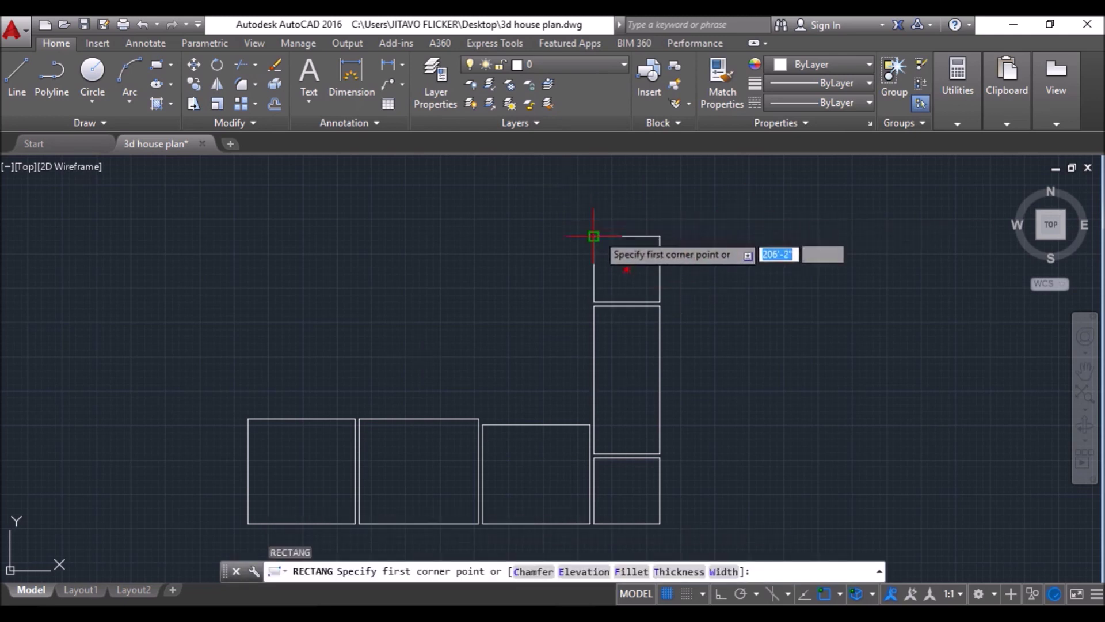
pyautogui.write('6')
pyautogui.press('Return')
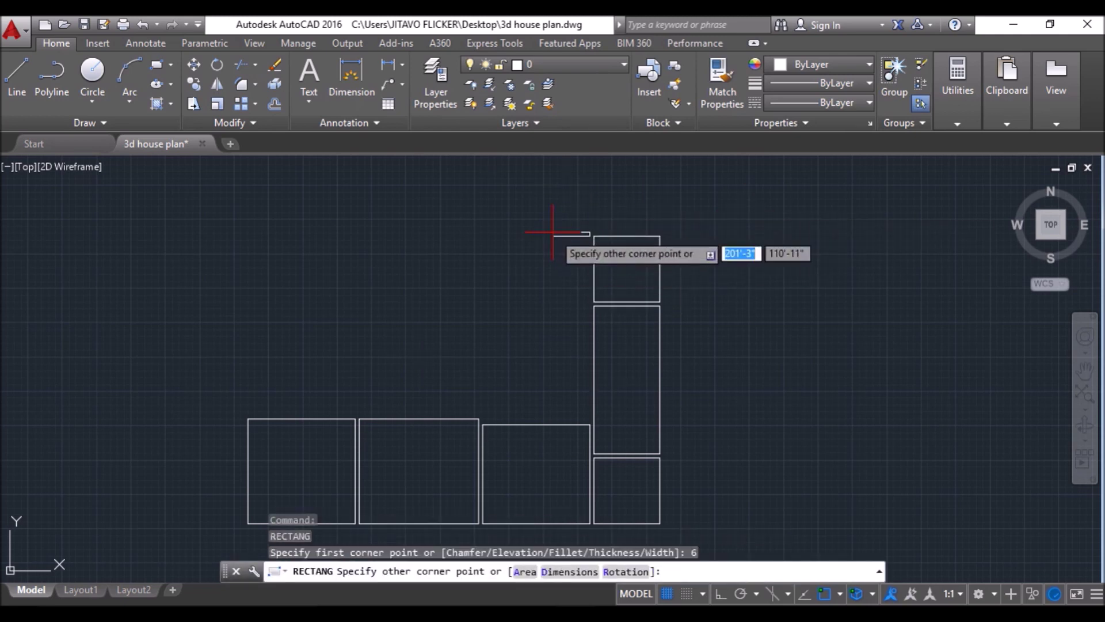
pyautogui.write('d')
pyautogui.press('Return')
pyautogui.write("13'")
pyautogui.press('Return')
pyautogui.write("17'")
pyautogui.press('Return')
pyautogui.click(546, 317)
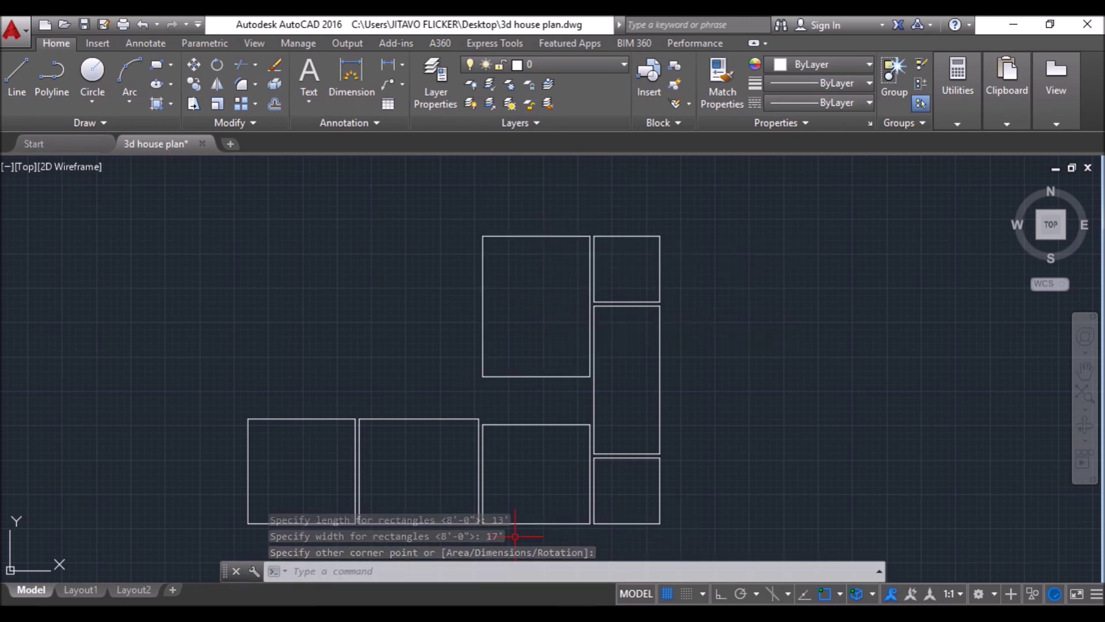
# Draw a rectangle 9' long and 4'10" wide, starting 6" below the 13' by 17' room's lower-right corner and extending down and left.
pyautogui.scroll(2, 569, 407)
pyautogui.press('Return')
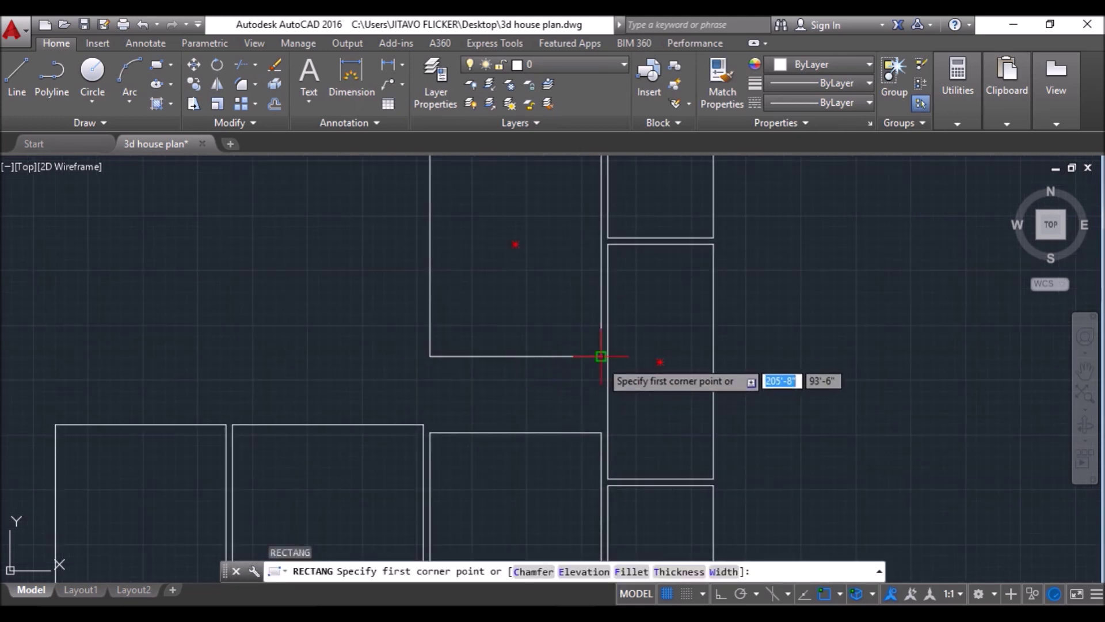
pyautogui.write('6')
pyautogui.press('Return')
pyautogui.write('d')
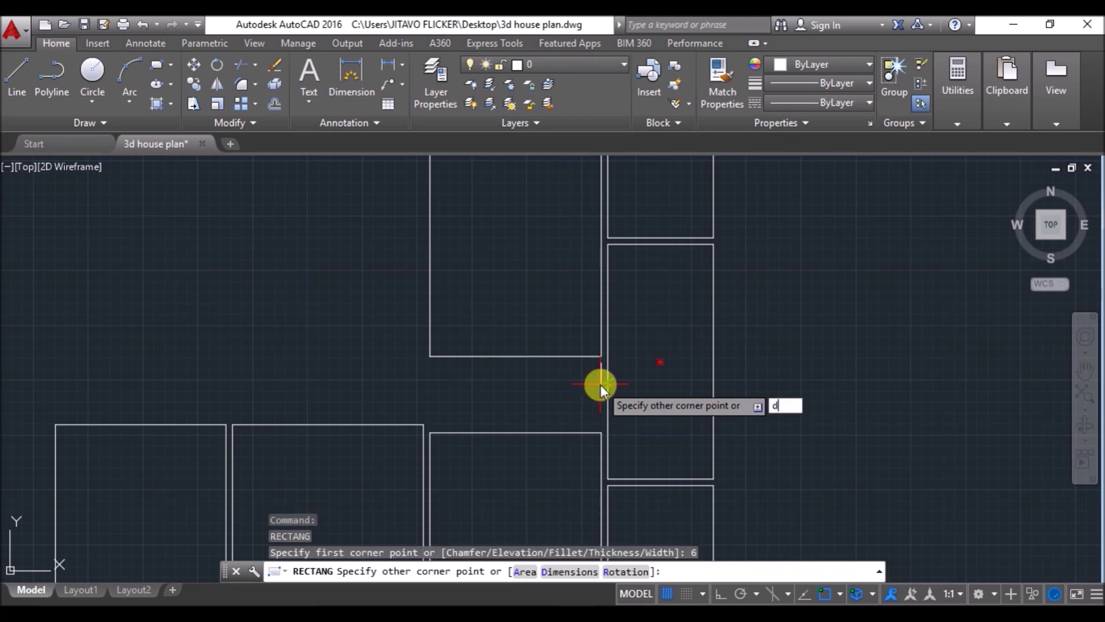
pyautogui.press('Return')
pyautogui.write("9'")
pyautogui.press('Return')
pyautogui.write("4'")
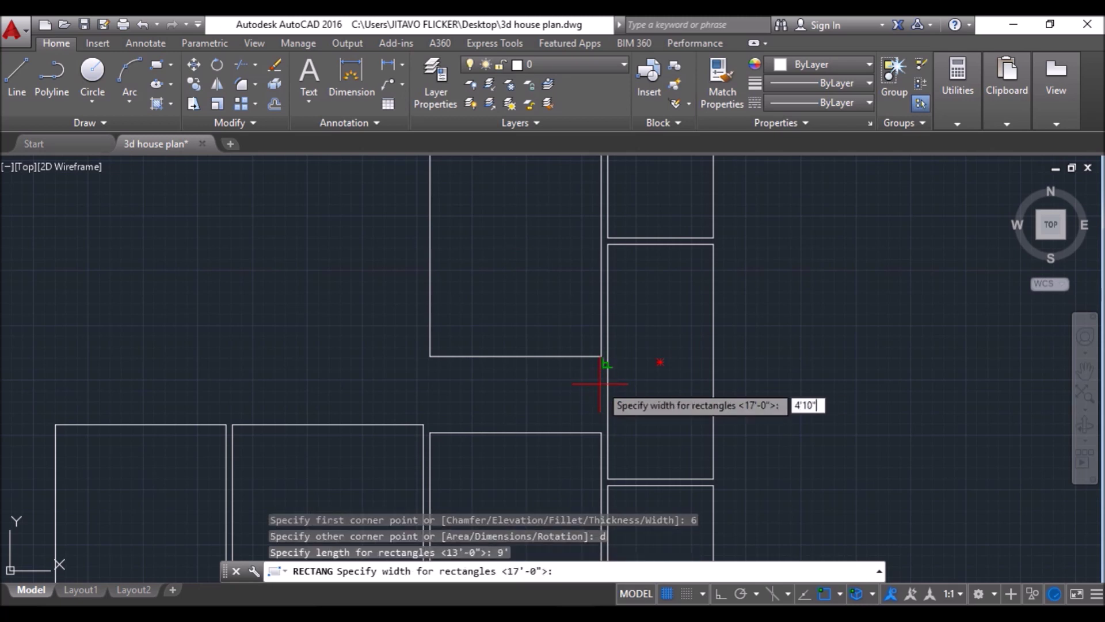
pyautogui.write('10"')
pyautogui.press('Return')
pyautogui.click(522, 381)
# Draw a small rectangle from 6" left of the 9' room's upper-left corner to 6" above the upper-left corner of the room below.
pyautogui.scroll(-3, 550, 292)
pyautogui.scroll(7, 501, 375)
pyautogui.press('Return')
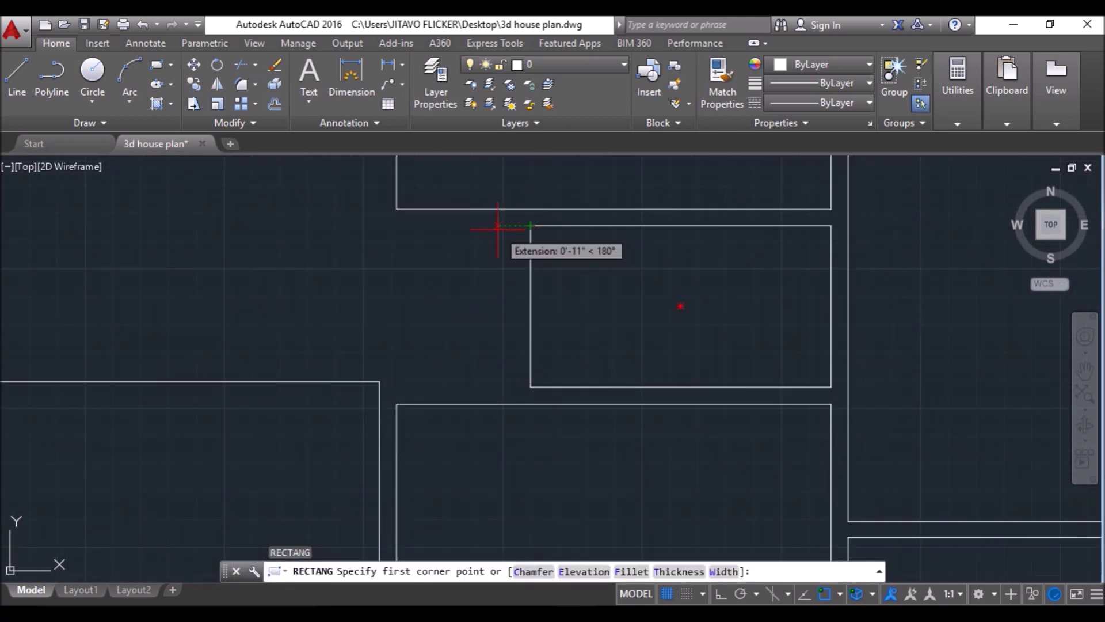
pyautogui.write('6')
pyautogui.press('Return')
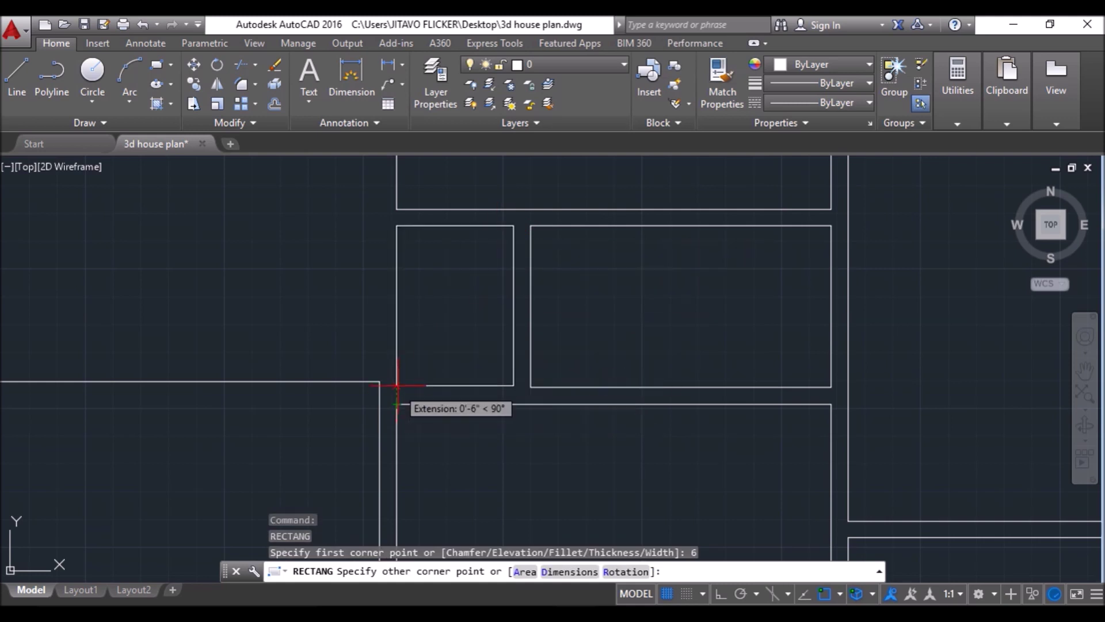
pyautogui.write('6')
pyautogui.press('Return')
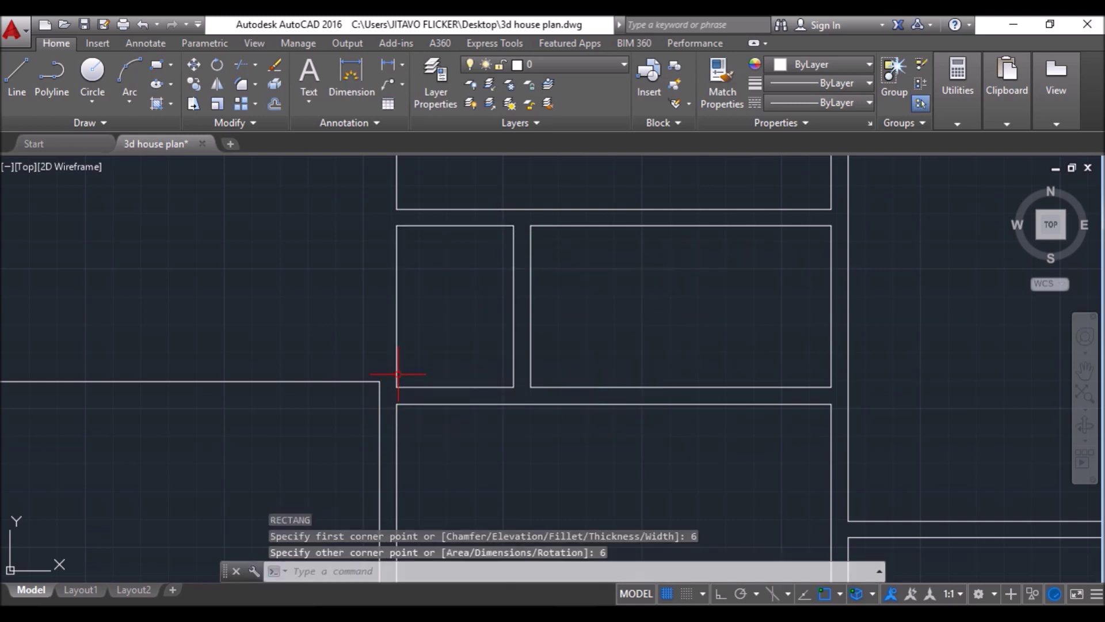
# Draw a 15' by 21'8" rectangle starting 6" left of the 13' by 17' room's upper-left corner, extending down and left.
pyautogui.scroll(-2, 481, 357)
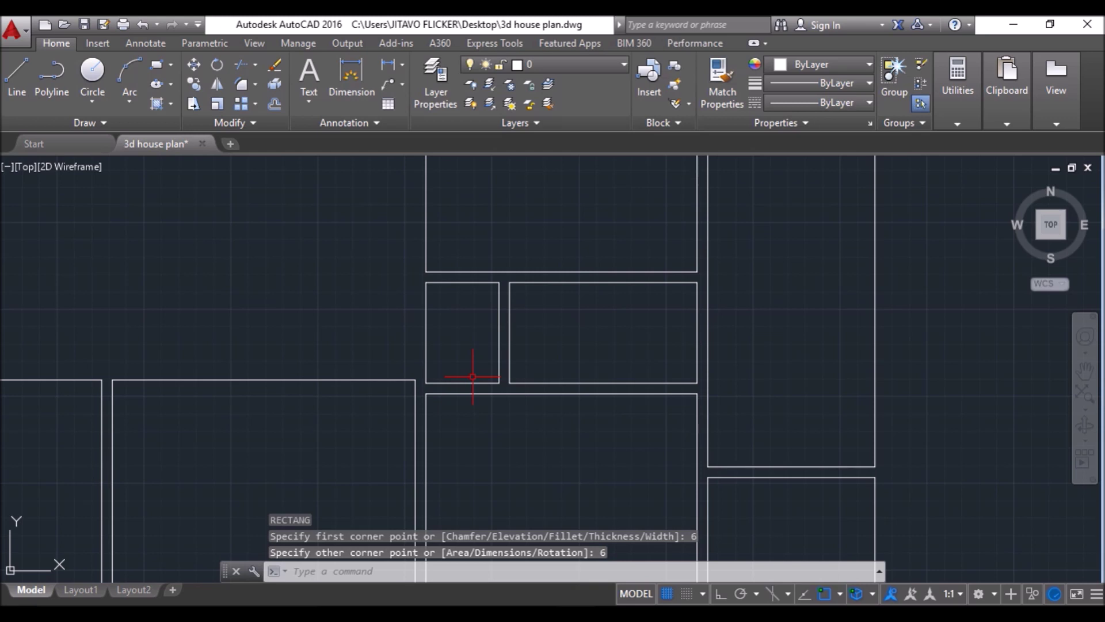
pyautogui.scroll(-4, 473, 377)
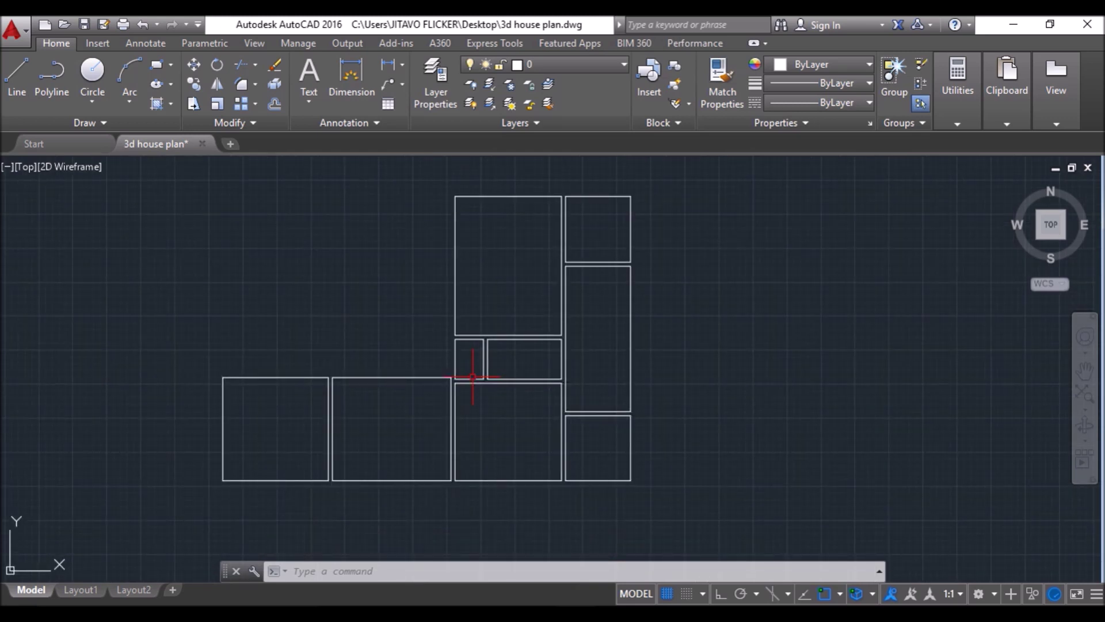
pyautogui.press('Return')
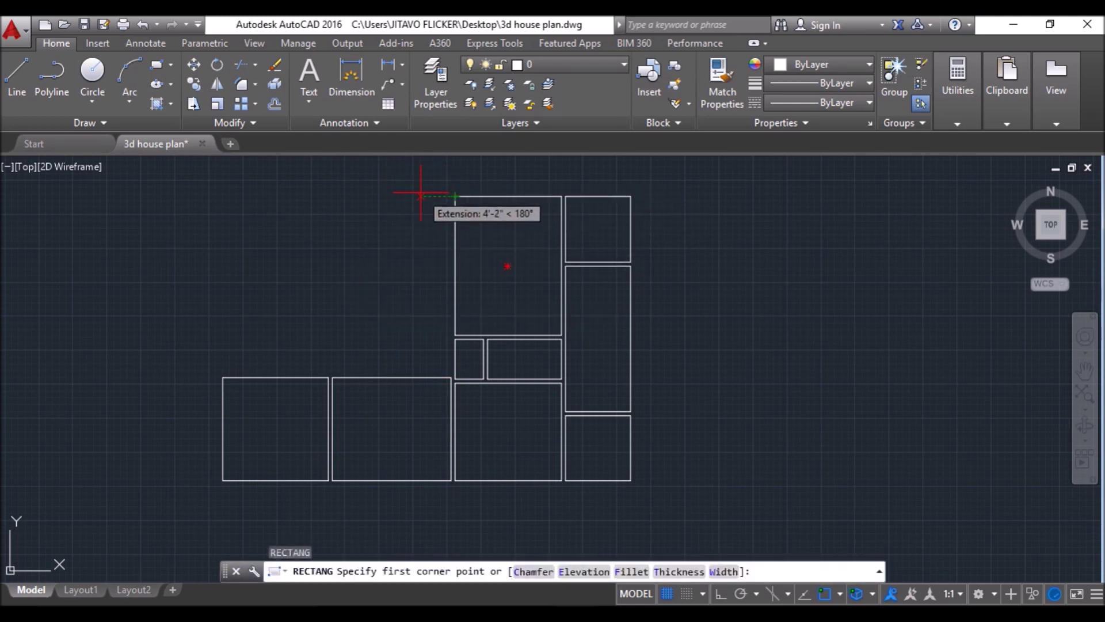
pyautogui.write('6')
pyautogui.press('Return')
pyautogui.write('d')
pyautogui.press('Return')
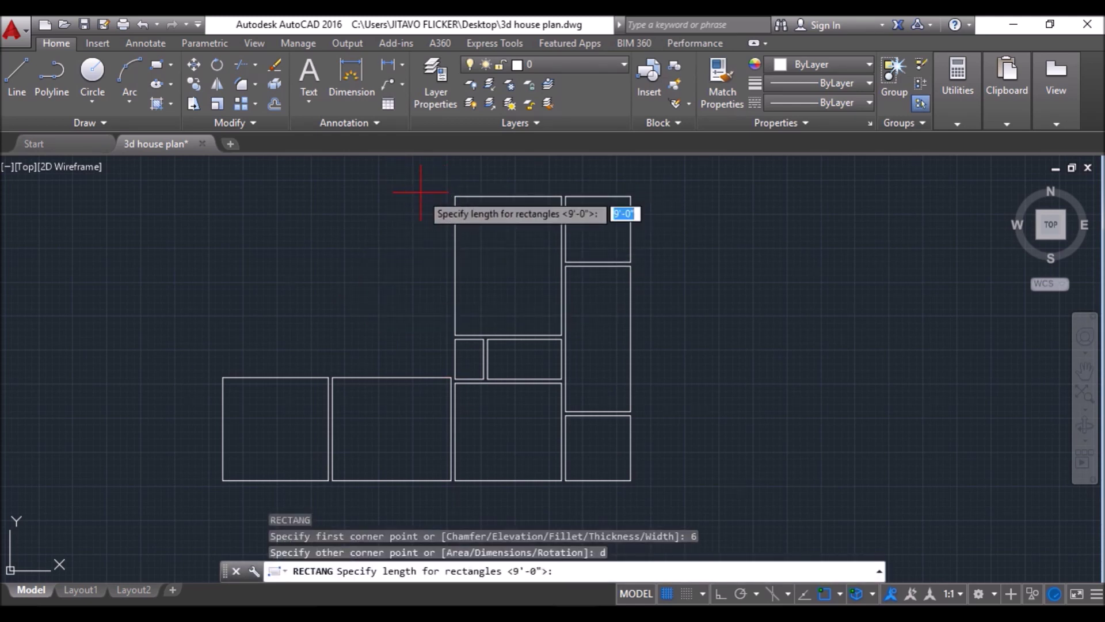
pyautogui.write("15'")
pyautogui.press('Return')
pyautogui.write('21\'8"')
pyautogui.press('Return')
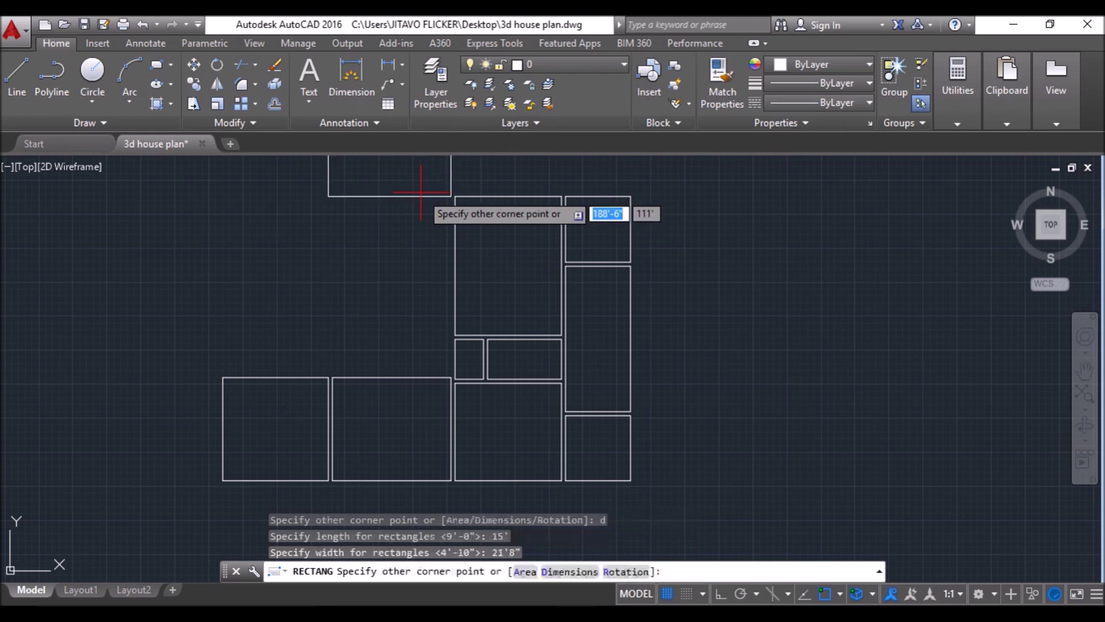
pyautogui.click(391, 269)
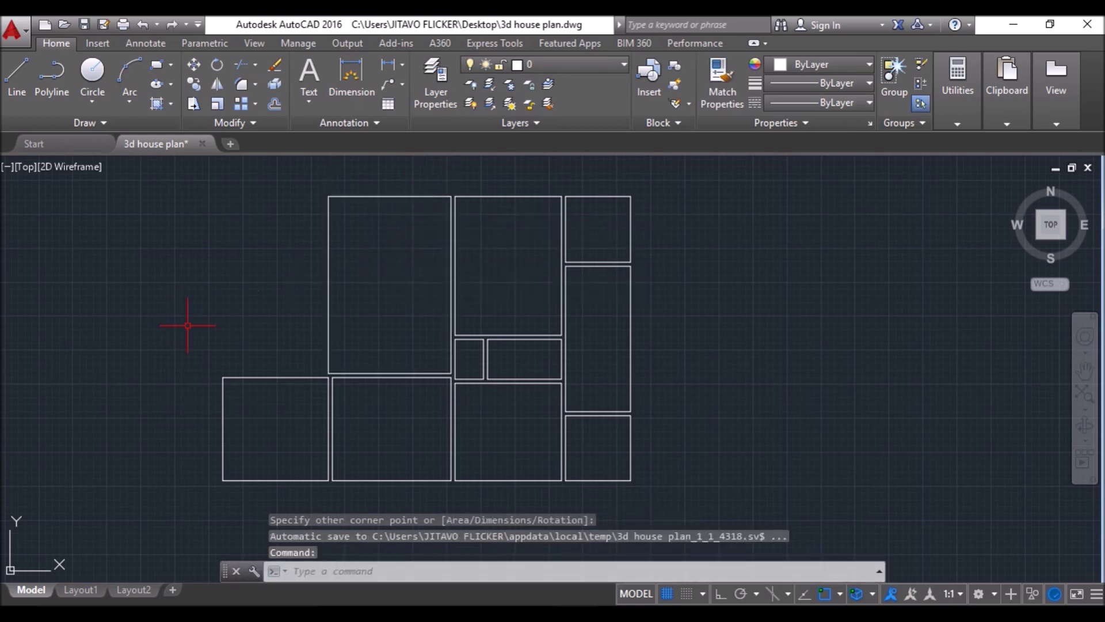
# Draw a 13' by 13'4" rectangle starting 6" above the first room's upper-left corner, extending up and right.
pyautogui.press('Return')
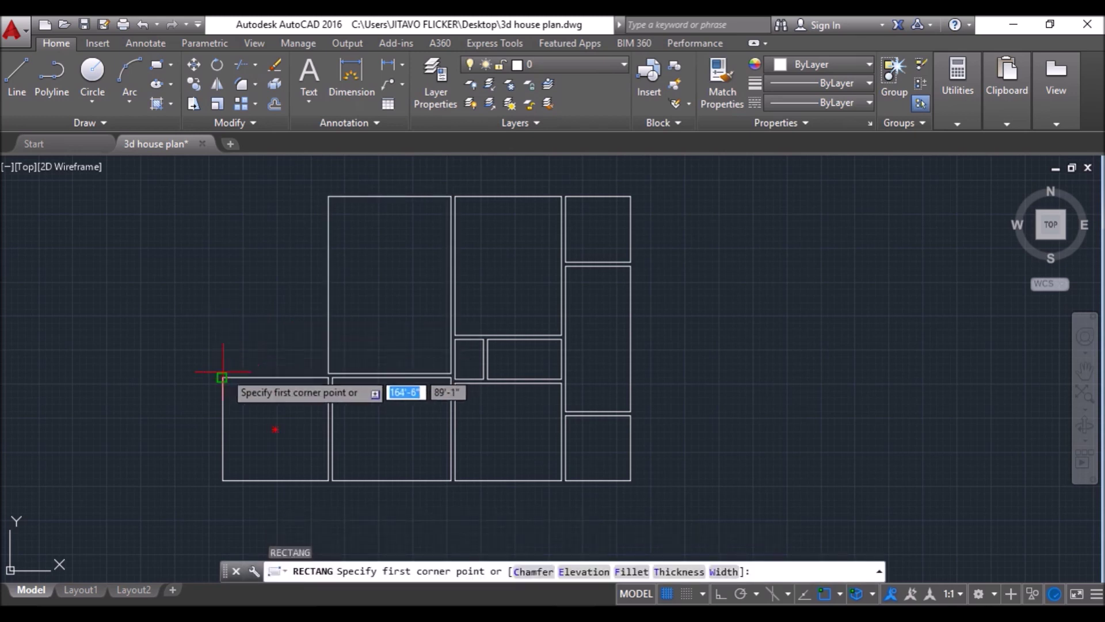
pyautogui.write('6')
pyautogui.press('Return')
pyautogui.write('d')
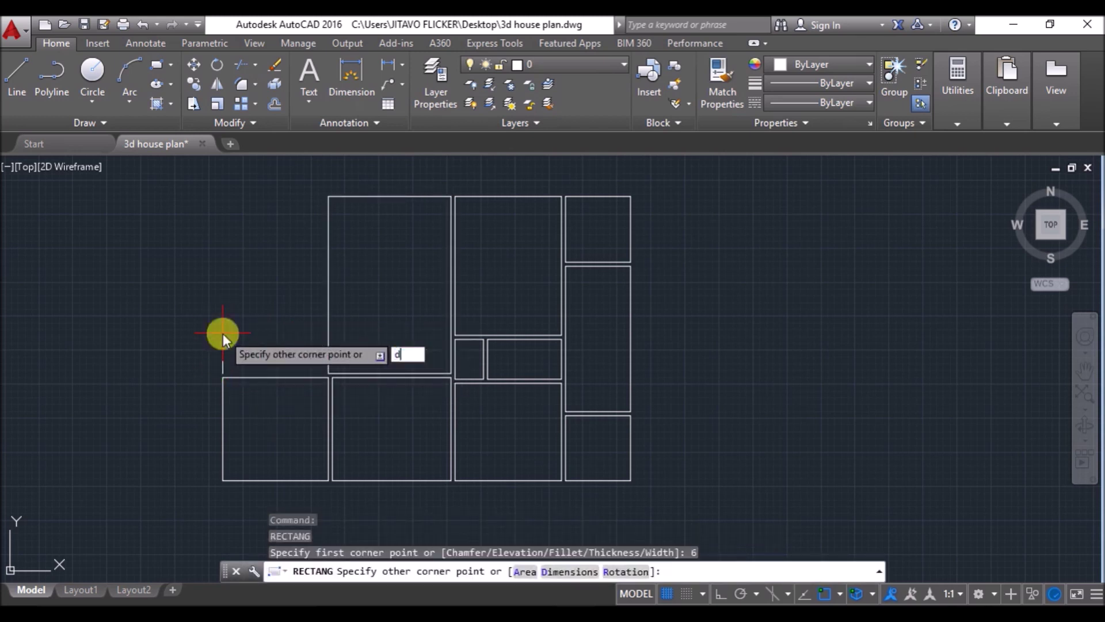
pyautogui.press('Return')
pyautogui.write("13'")
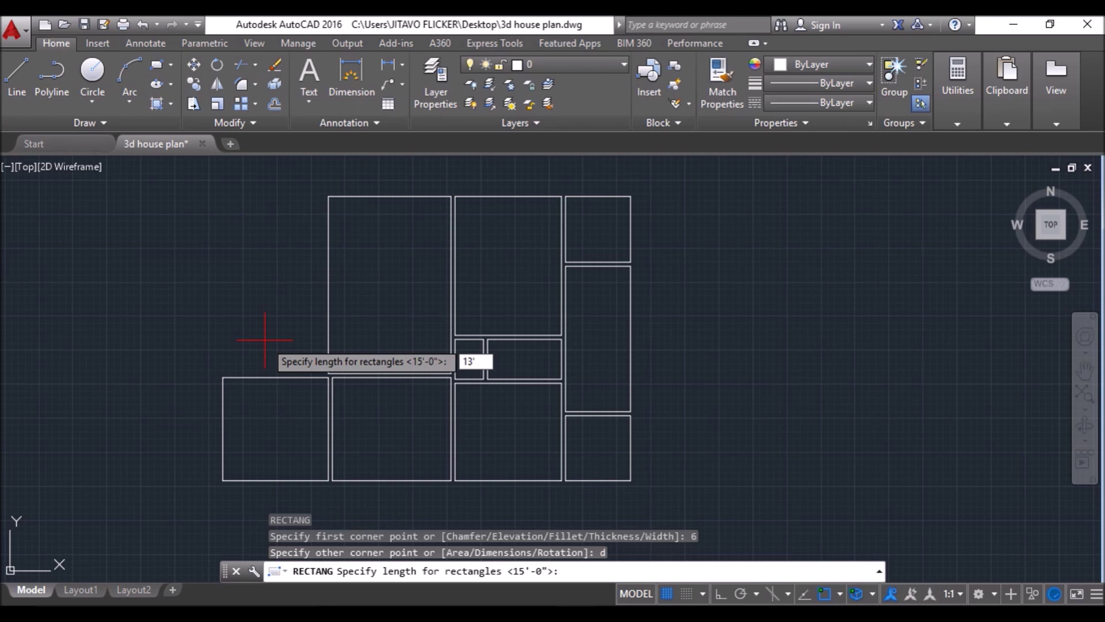
pyautogui.press('Return')
pyautogui.write("13'")
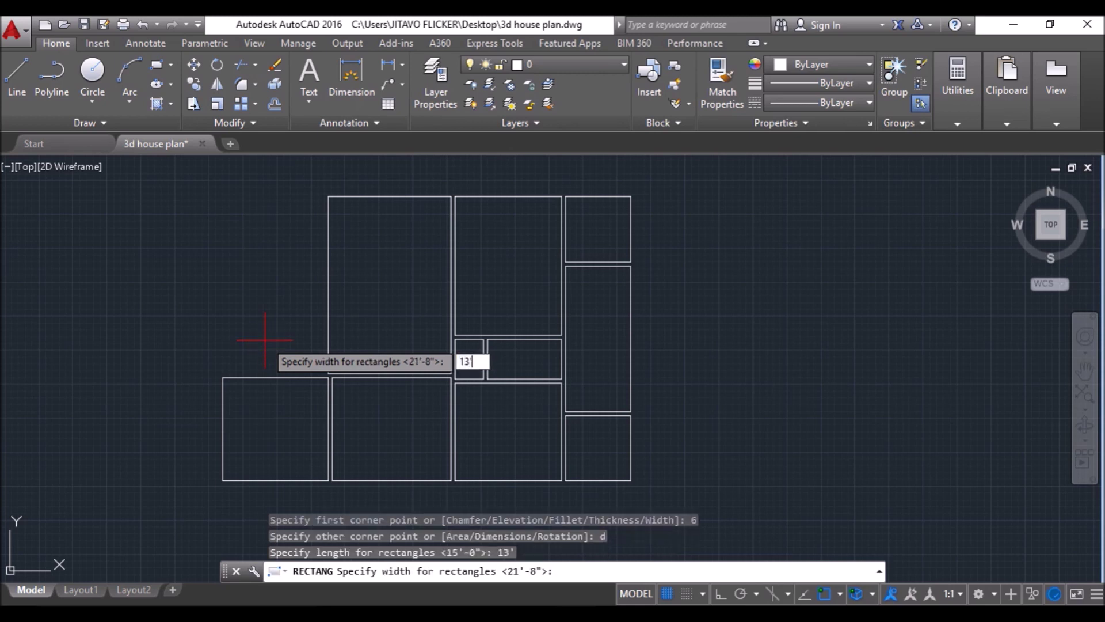
pyautogui.press('Return')
pyautogui.click(271, 301)
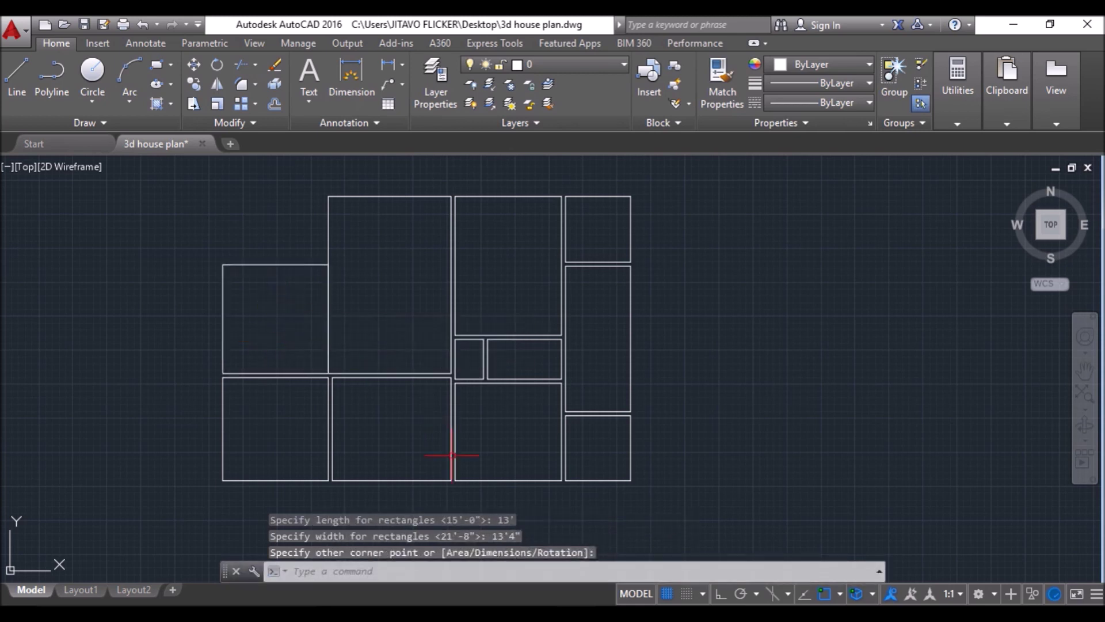
# Draw a 10'8" by 10'8" rectangle from the 13' by 13'4" room's upper-right corner, extending up and left.
pyautogui.press('Return')
pyautogui.click(328, 264)
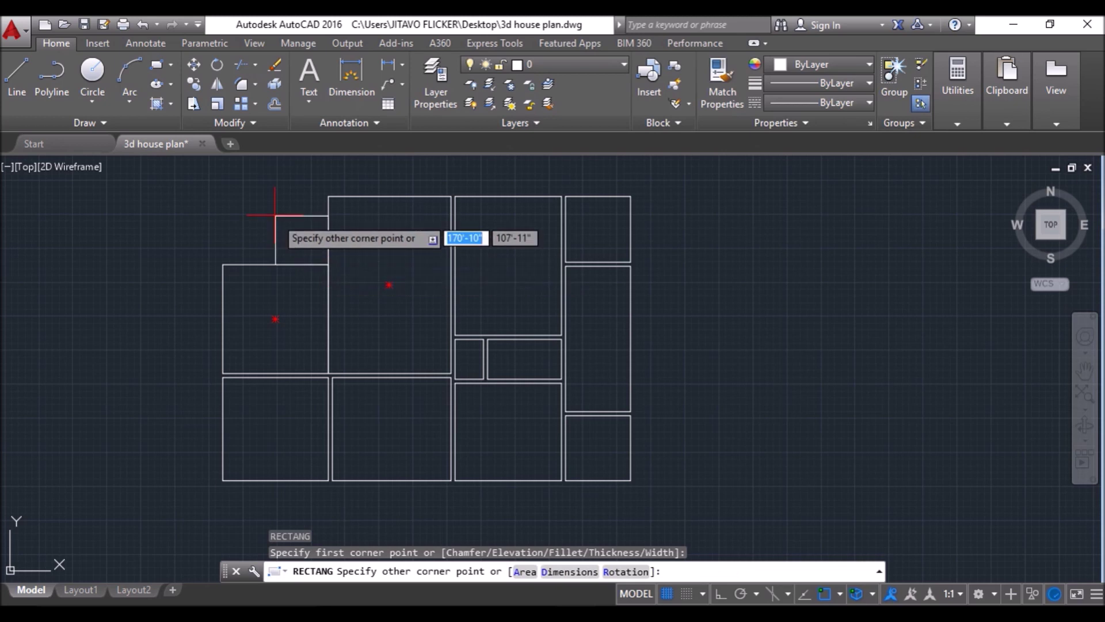
pyautogui.write('d')
pyautogui.press('Return')
pyautogui.write("10'8")
pyautogui.press('Return')
pyautogui.write('10')
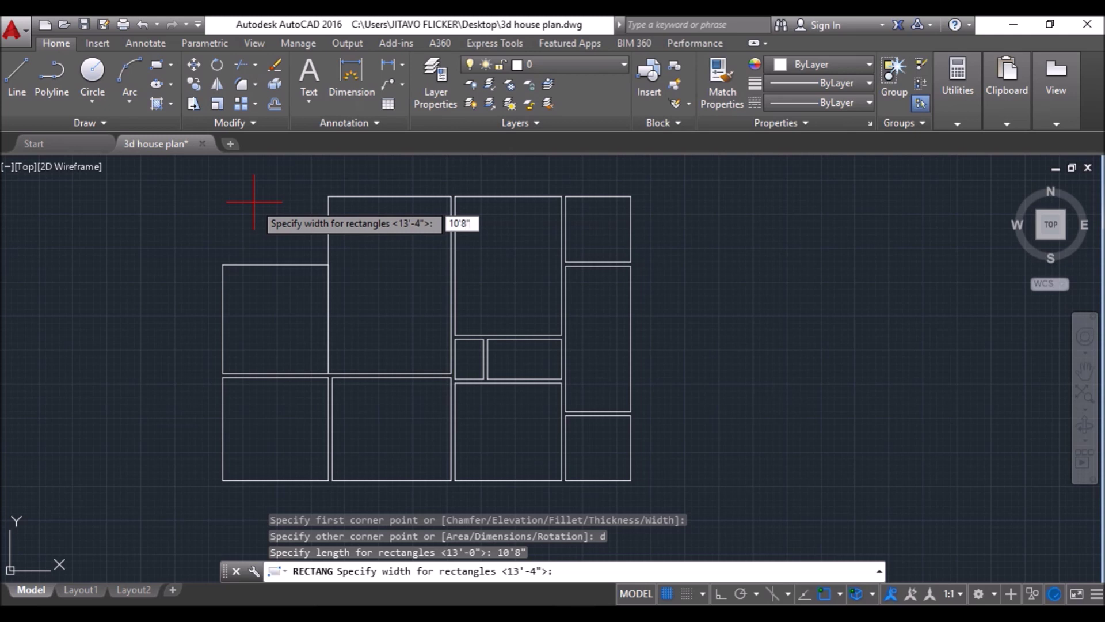
pyautogui.write("'8")
pyautogui.press('Return')
pyautogui.click(242, 204)
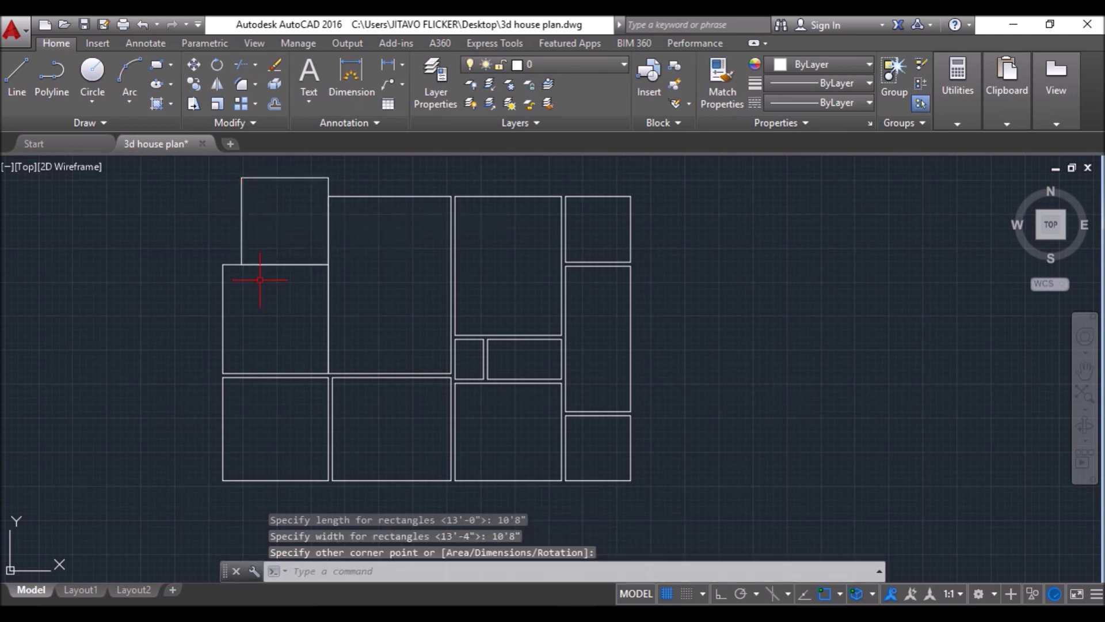
# Trim away the shared edges between the three adjoining upper-left rectangles to merge them into one large room.
pyautogui.click(246, 70)
pyautogui.press('Return')
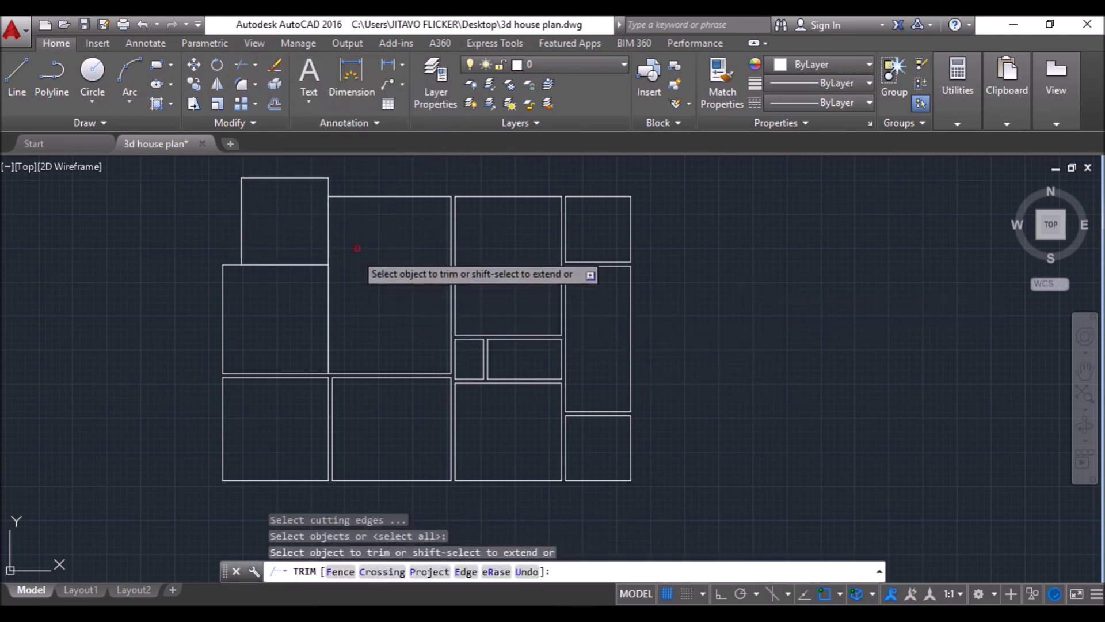
pyautogui.click(309, 288)
pyautogui.click(357, 246)
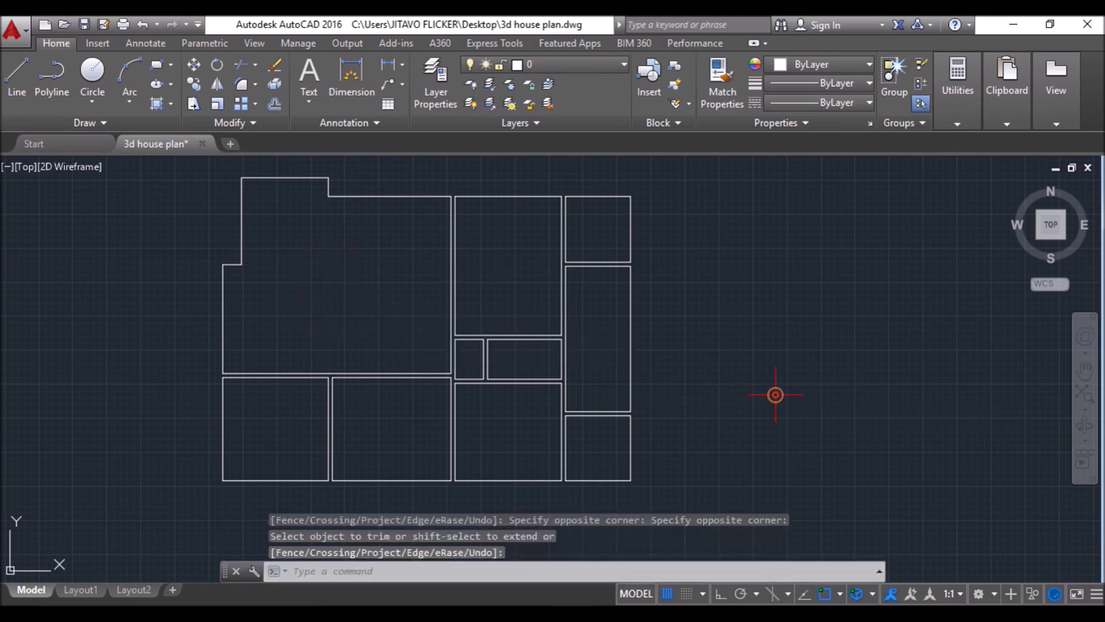
pyautogui.scroll(-2, 667, 384)
pyautogui.scroll(-2, 666, 391)
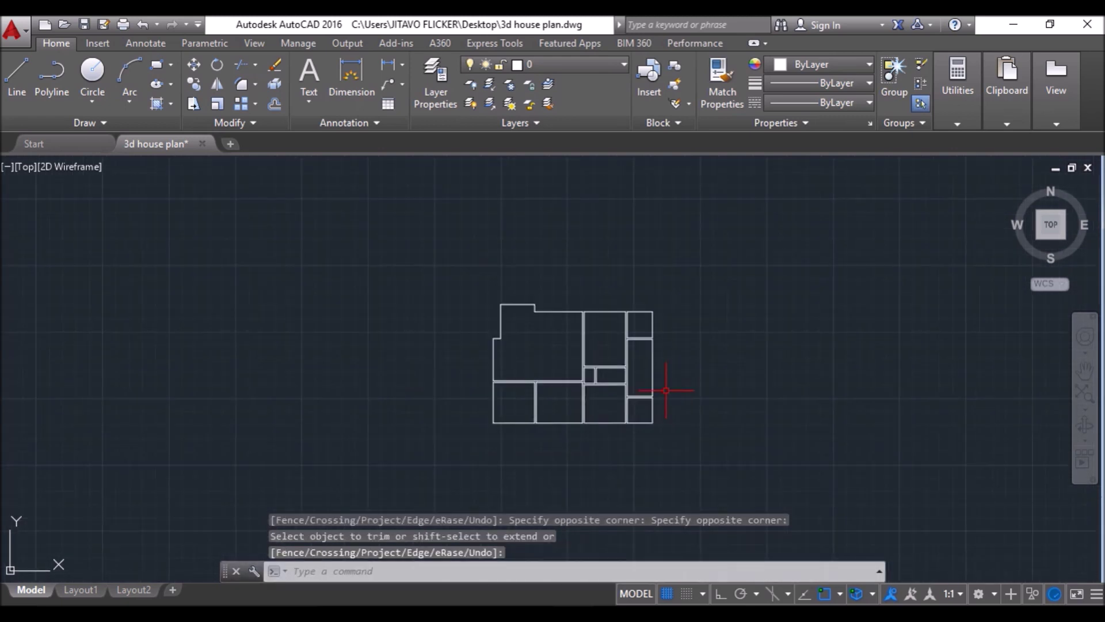
pyautogui.scroll(2, 666, 393)
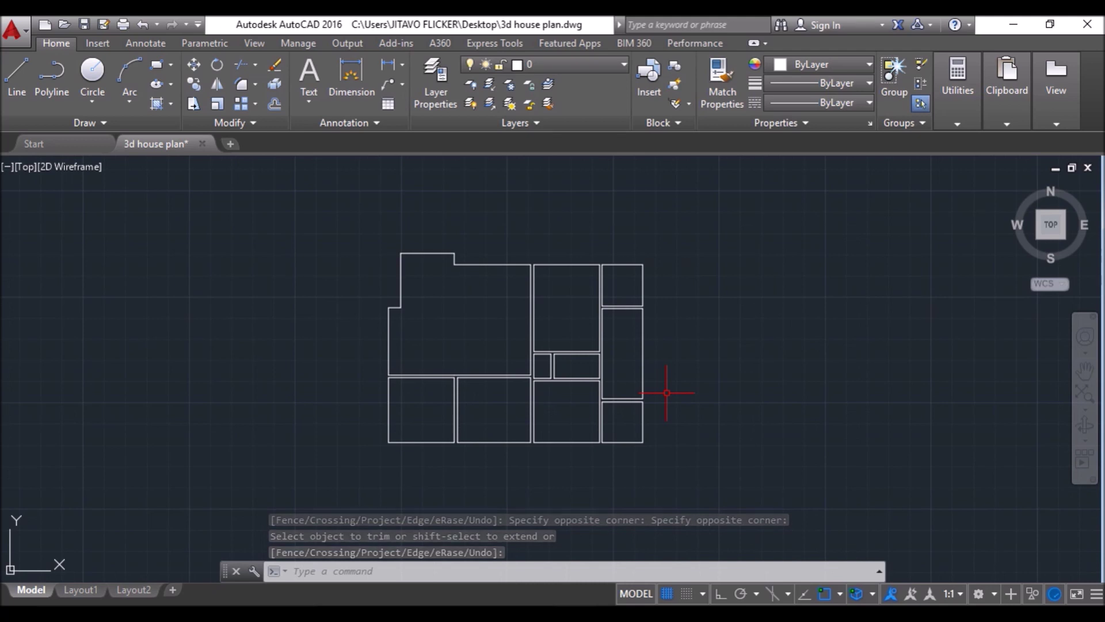
pyautogui.press('Escape')
# Start a polyline 12" above the large room's upper-left corner and turn on Ortho mode.
pyautogui.click(55, 77)
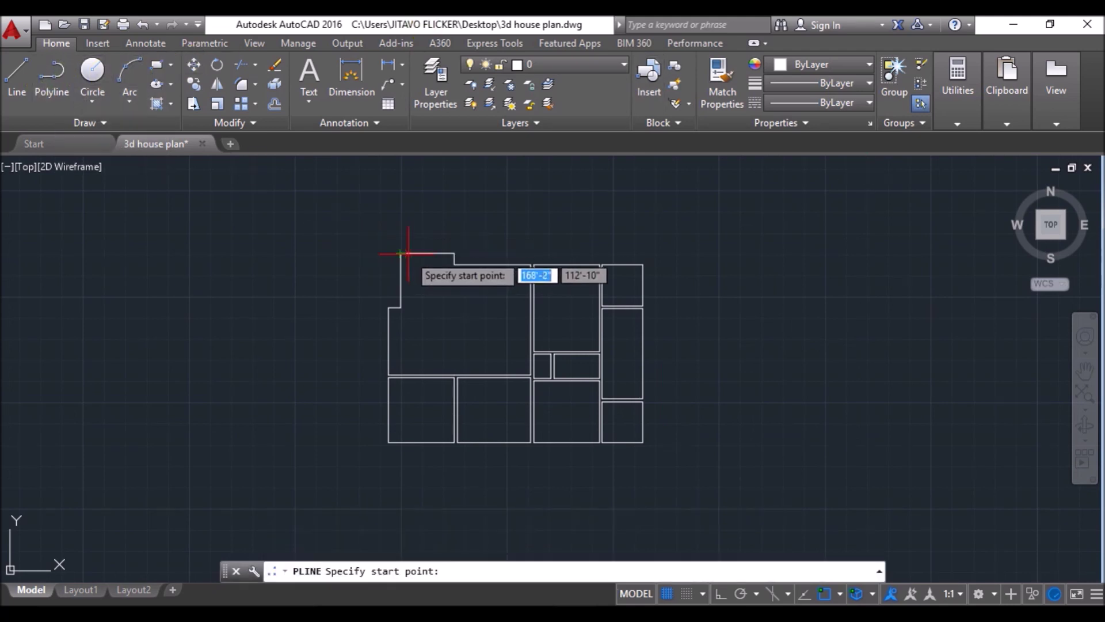
pyautogui.scroll(5, 377, 249)
pyautogui.write('1')
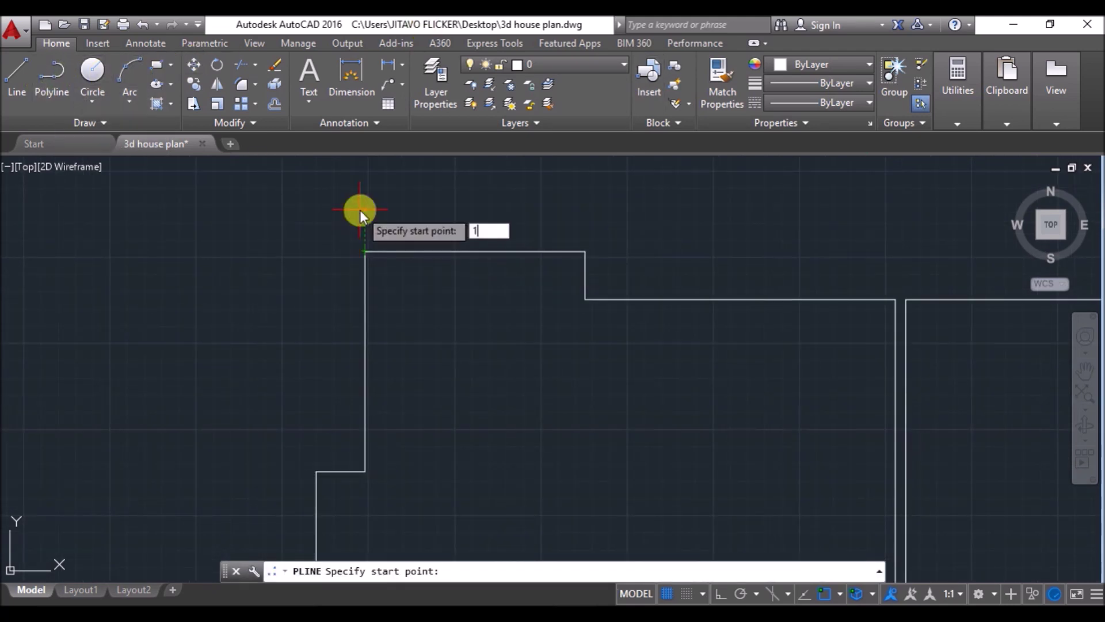
pyautogui.write('2')
pyautogui.press('Return')
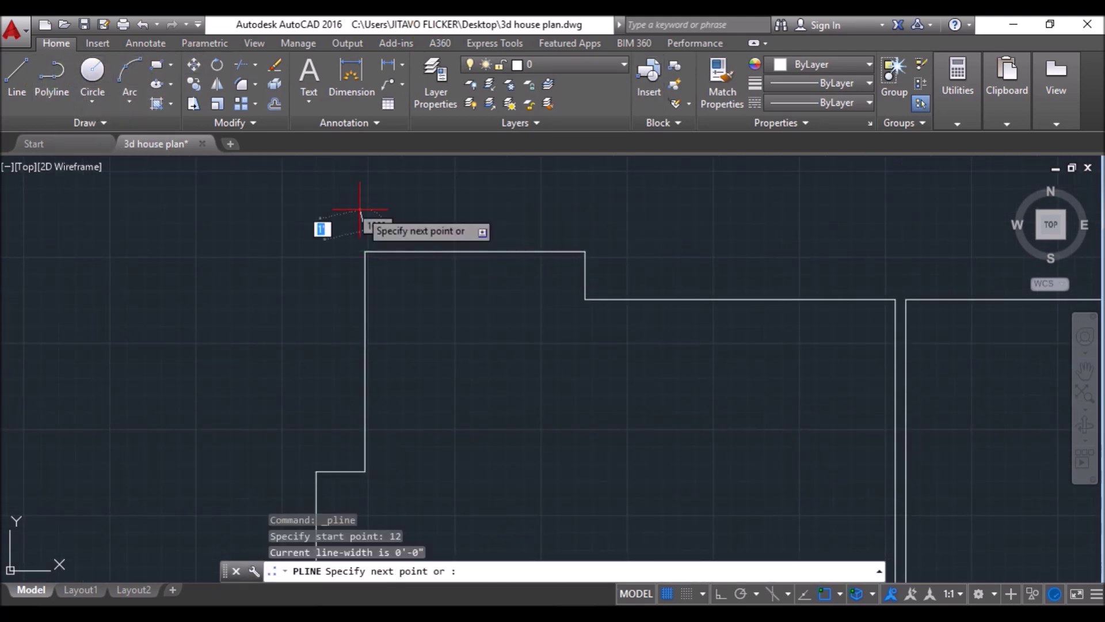
pyautogui.click(720, 594)
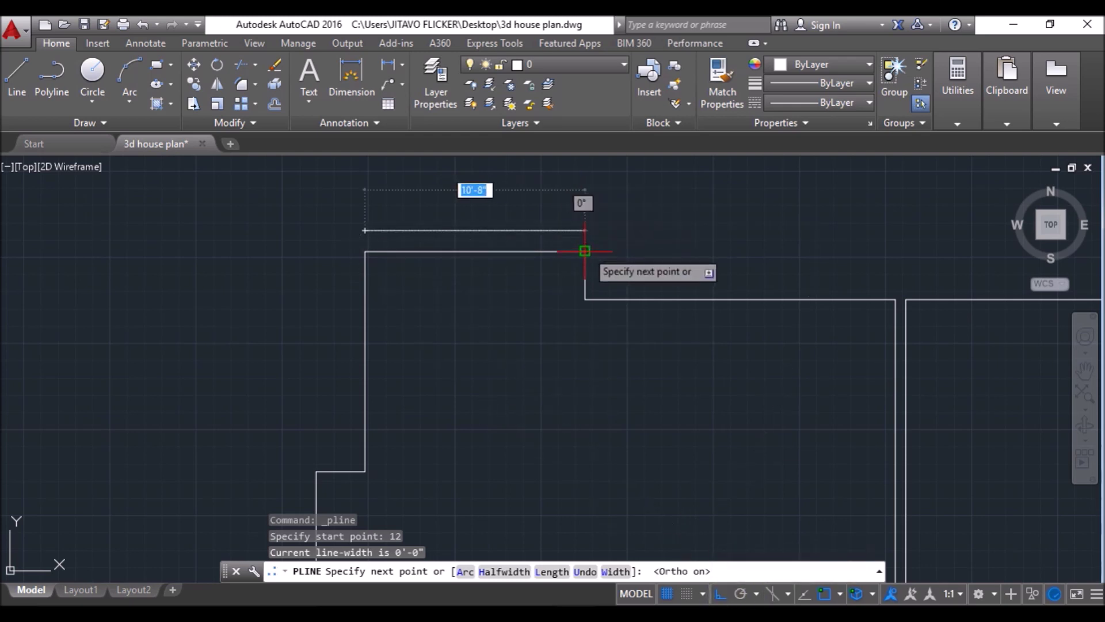
# Run the polyline horizontally to 12" past the projecting bay's upper-right corner, then 2'4" straight down.
pyautogui.click(585, 231)
pyautogui.write('12')
pyautogui.press('Return')
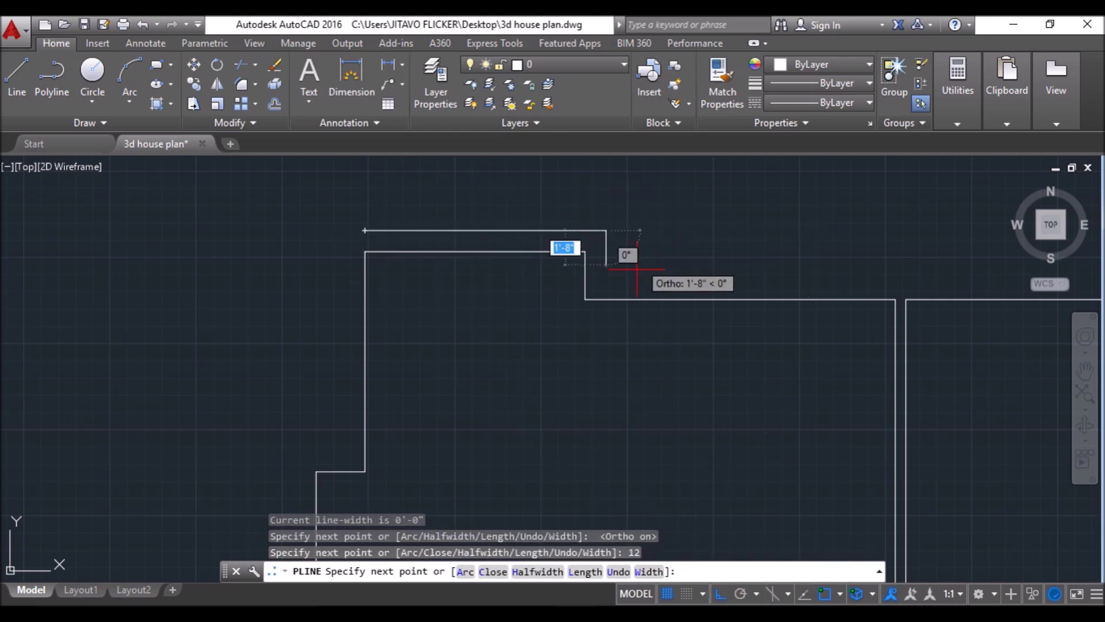
pyautogui.write('2\'4"')
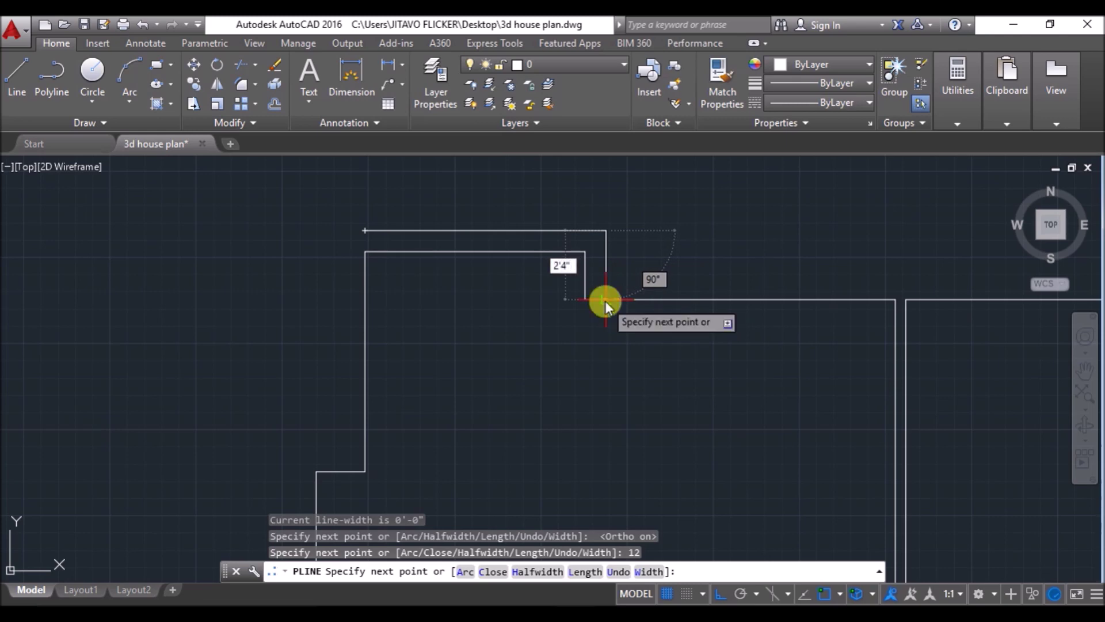
pyautogui.press('Return')
# Continue the polyline along the plan's upper side to 12" beyond the upper-right corner.
pyautogui.scroll(-4, 395, 234)
pyautogui.scroll(3, 775, 260)
pyautogui.click(841, 257)
pyautogui.write('12')
pyautogui.press('Return')
# Continue the polyline down the plan's right side to 12" below the lower-right corner.
pyautogui.scroll(-1, 807, 225)
pyautogui.scroll(-3, 807, 230)
pyautogui.scroll(4, 602, 382)
pyautogui.click(601, 382)
pyautogui.write('12')
pyautogui.press('Return')
# Extend the polyline along the plan's lower side to just past the lower-left room's outer corner.
pyautogui.scroll(-3, 710, 432)
pyautogui.scroll(8, 525, 313)
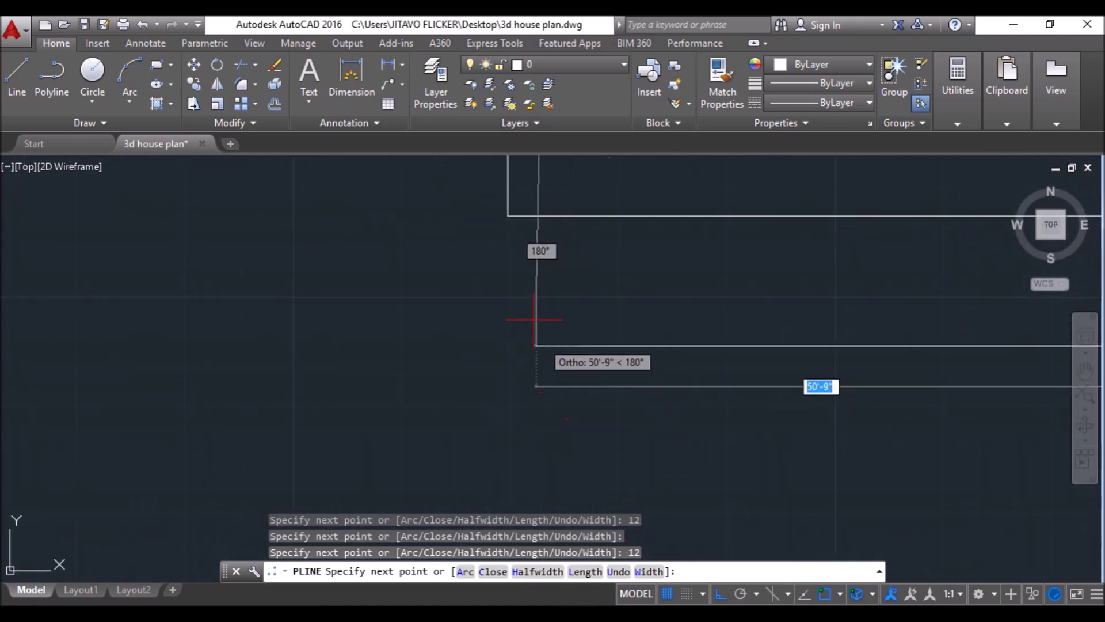
pyautogui.click(507, 345)
pyautogui.scroll(-4, 351, 322)
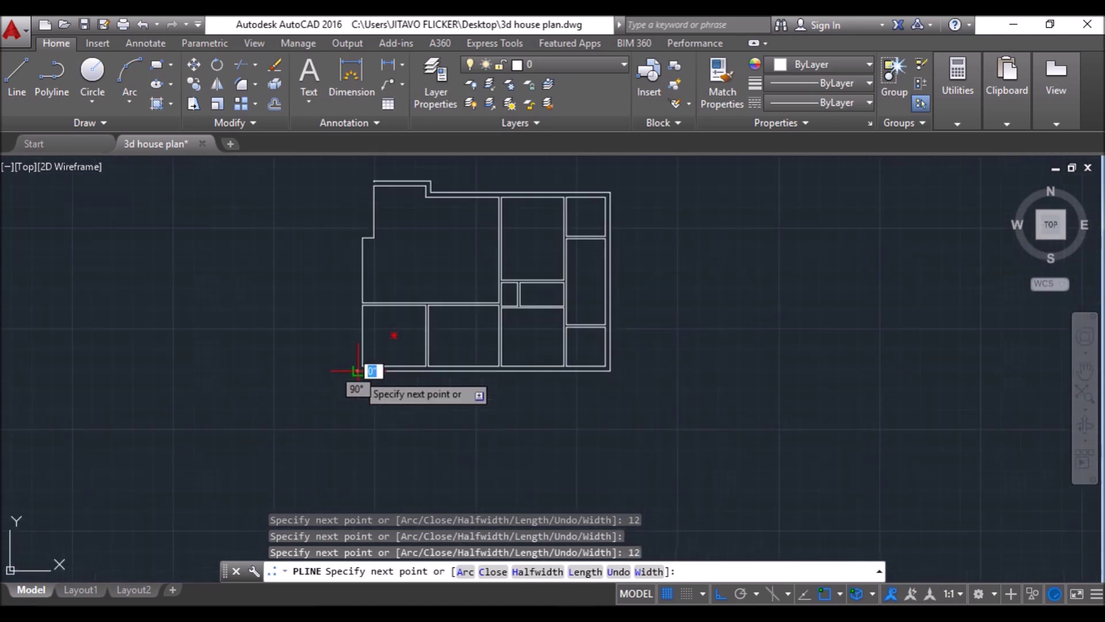
# End the outer wall polyline and run a new one 23'8" straight up from its open end at the bay's upper-left corner.
pyautogui.press('Return')
pyautogui.scroll(-6, 455, 492)
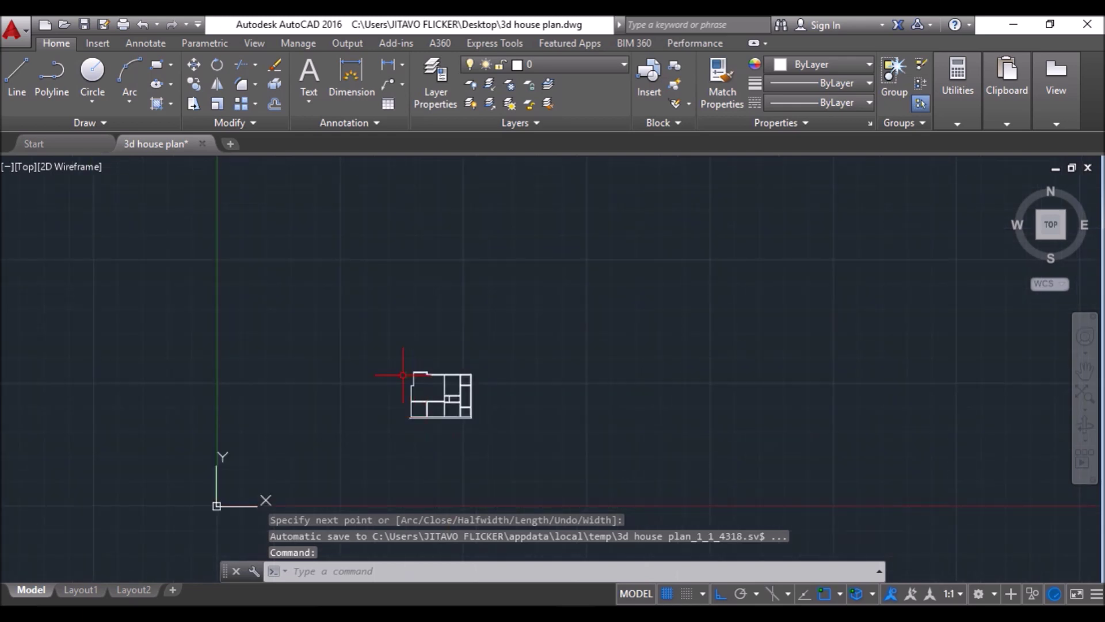
pyautogui.scroll(8, 413, 380)
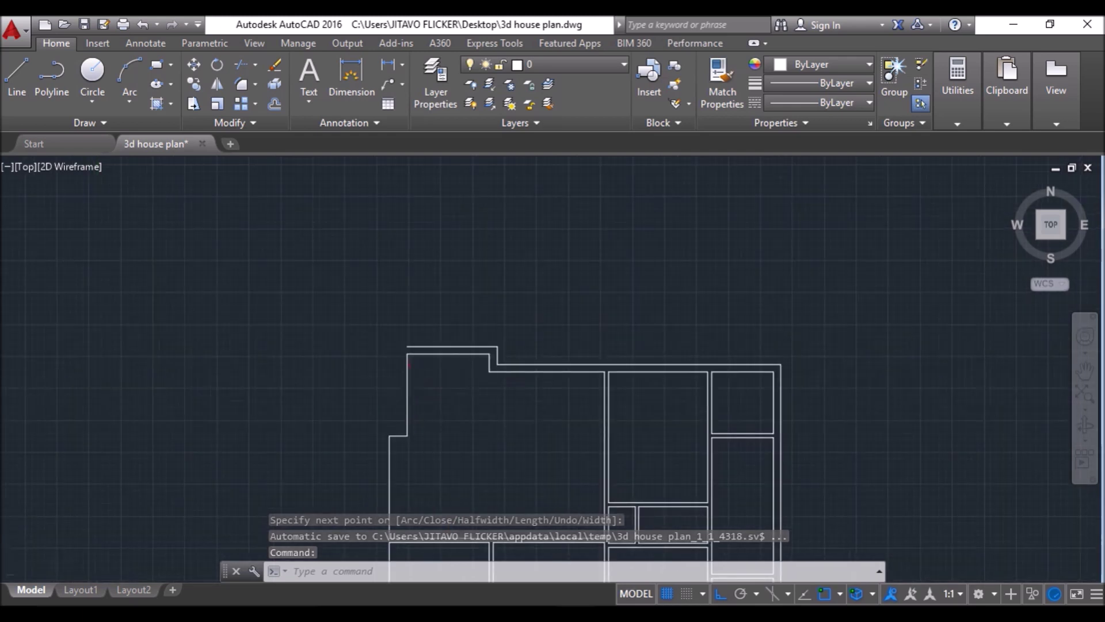
pyautogui.scroll(2, 407, 387)
pyautogui.press('Return')
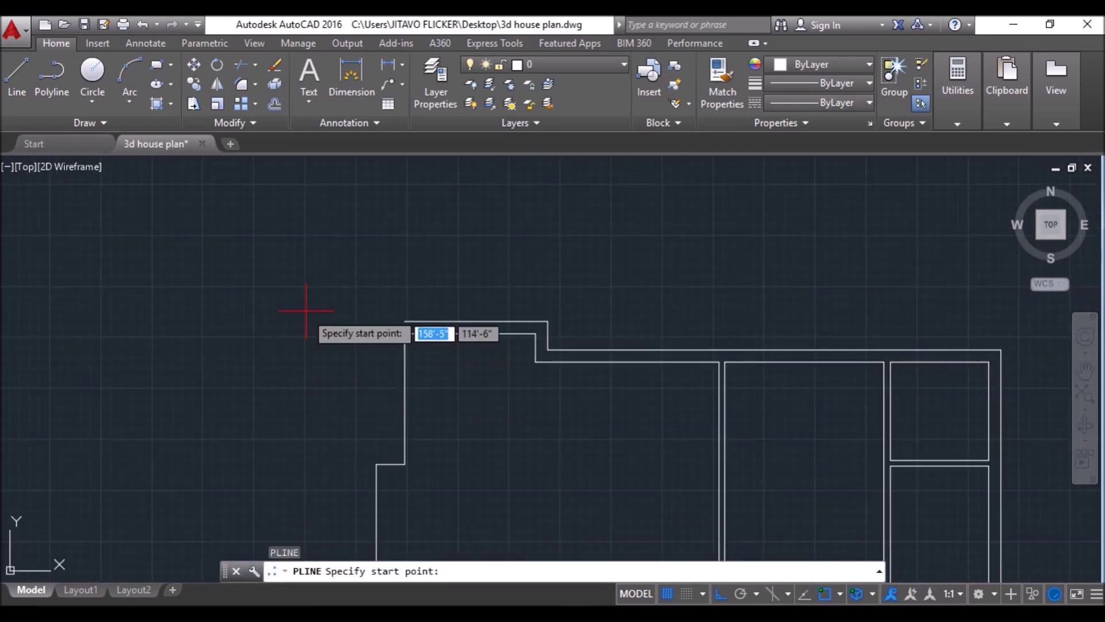
pyautogui.click(404, 321)
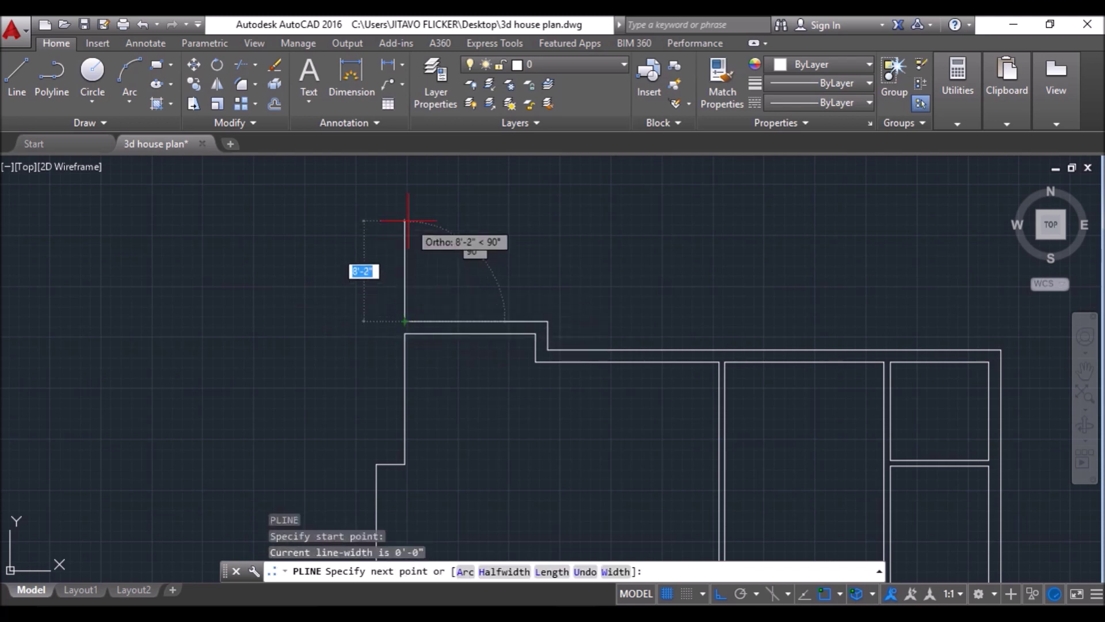
pyautogui.write('23\'8"')
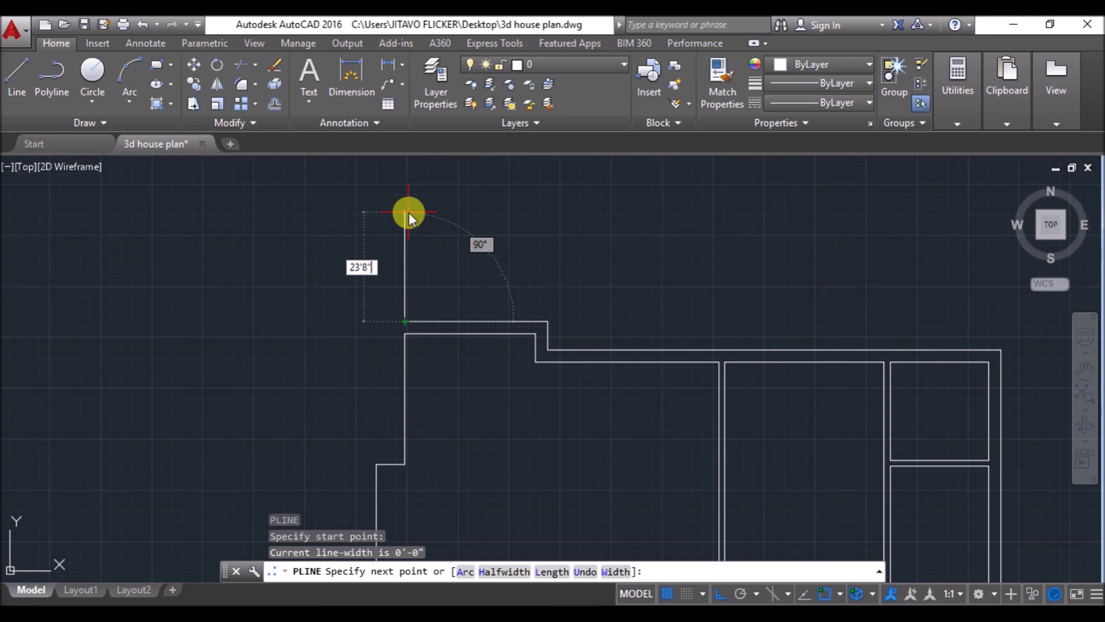
pyautogui.press('Return')
pyautogui.scroll(-4, 444, 382)
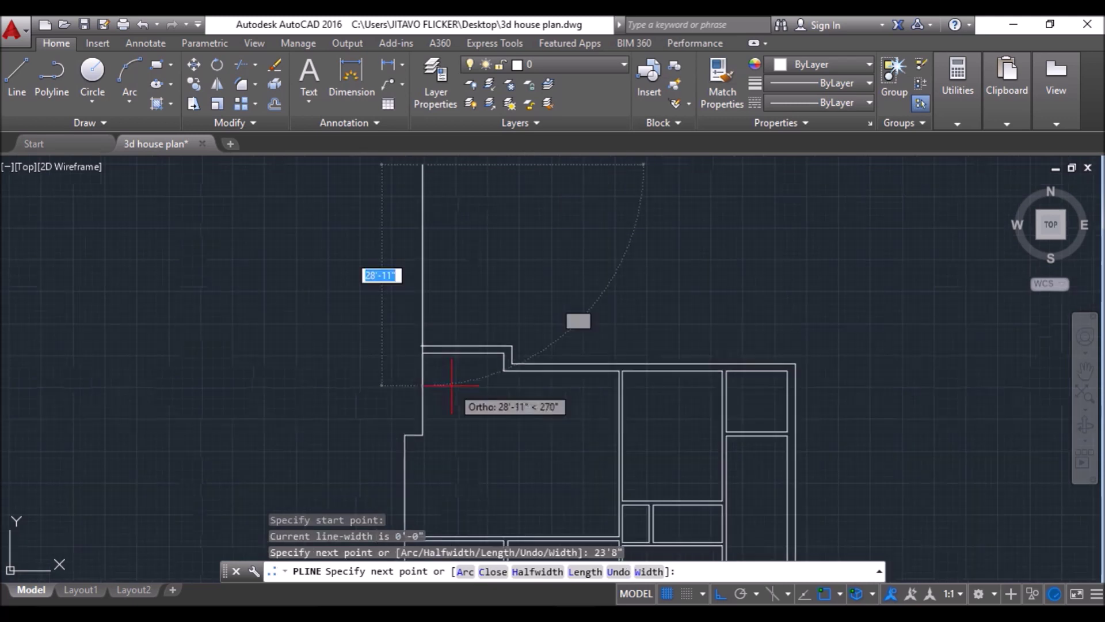
# Continue the polyline 22' left, 27' down and 10'2" right to outline the upper-left room.
pyautogui.write('22')
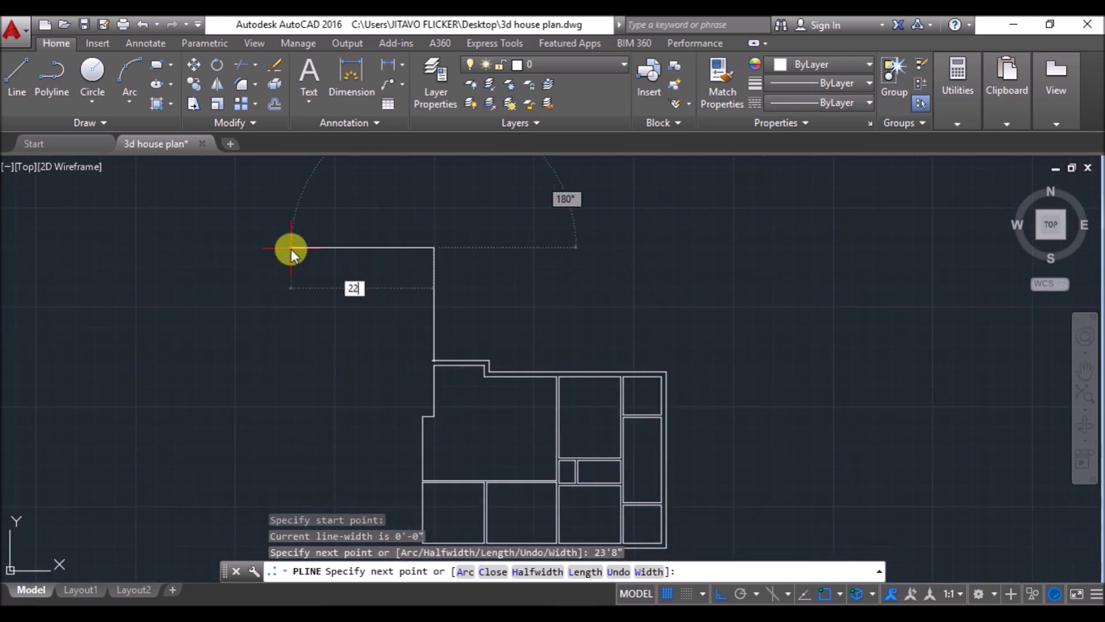
pyautogui.write("'")
pyautogui.press('Return')
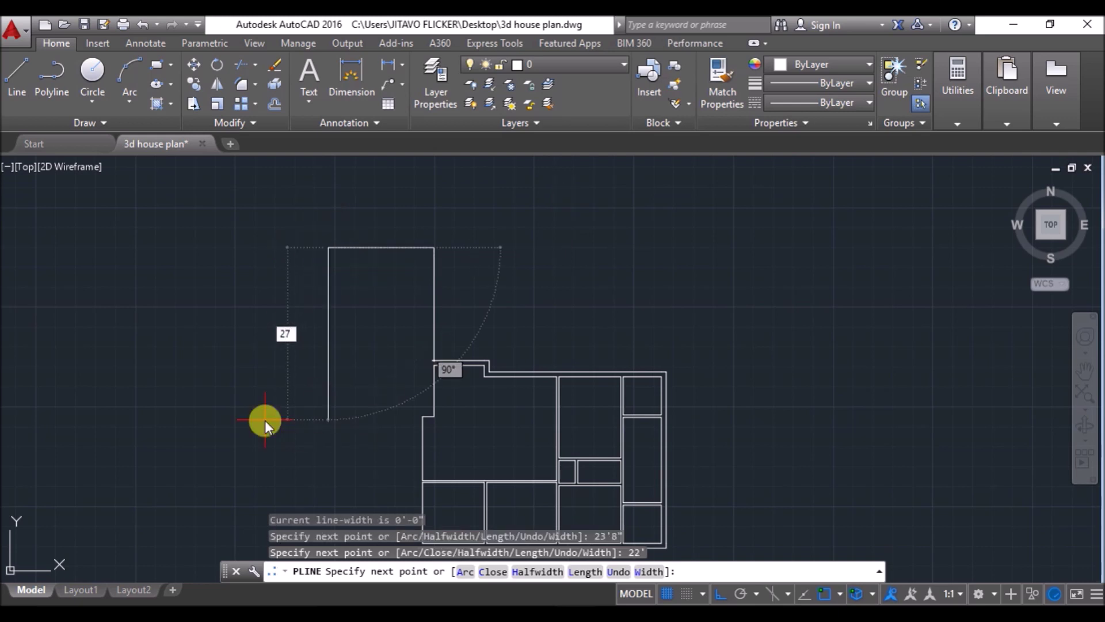
pyautogui.write("27'")
pyautogui.press('Return')
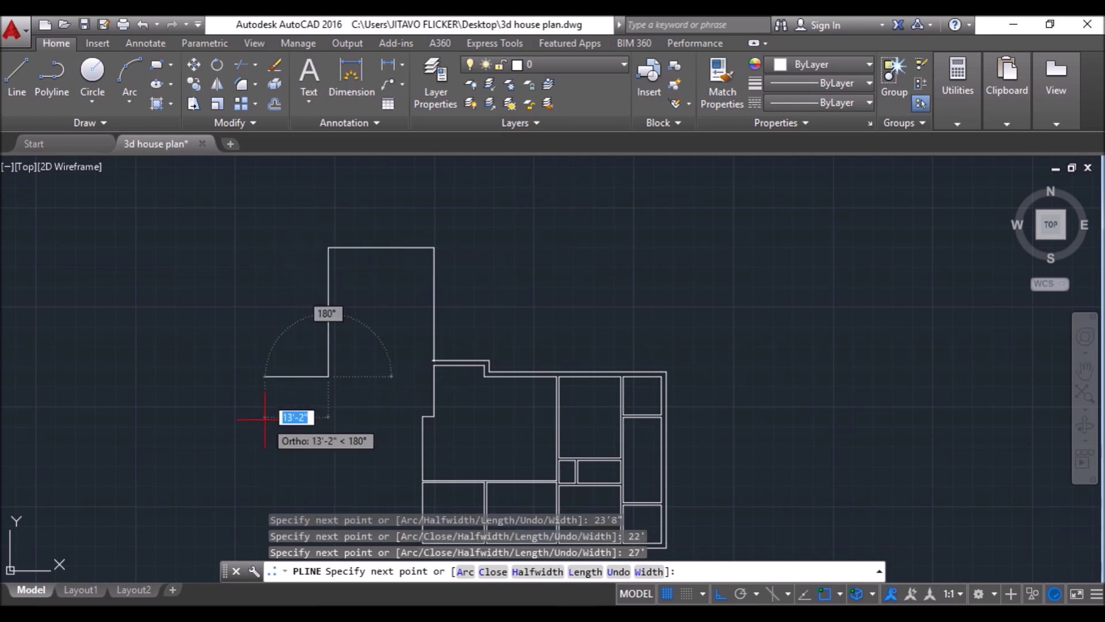
pyautogui.write('10\'2"')
pyautogui.press('Return')
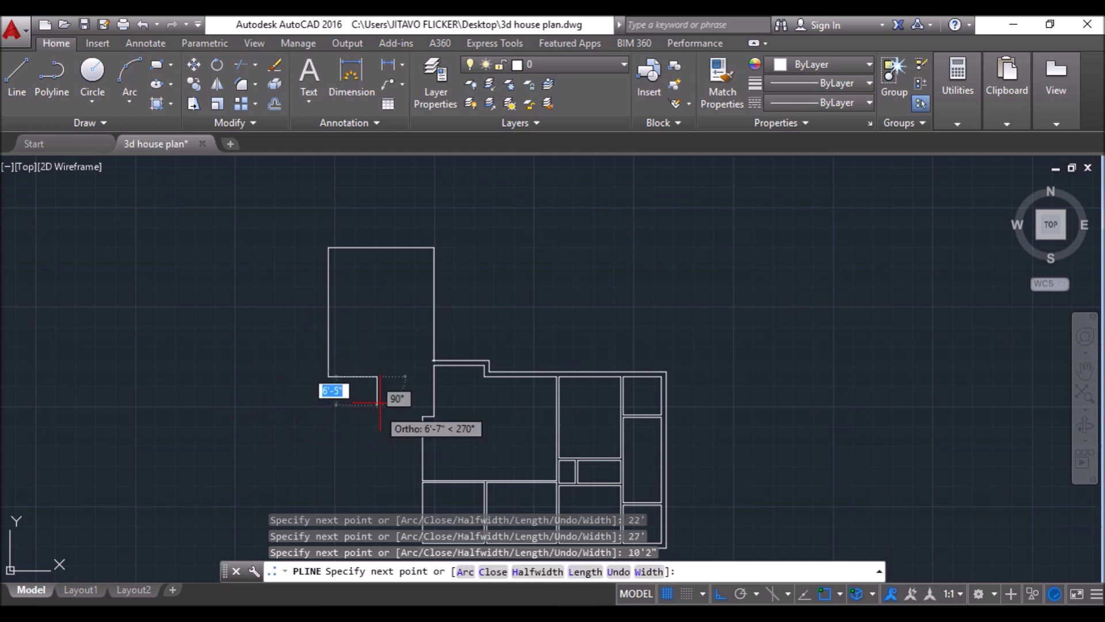
# Run the polyline 14' down, 8'6" right and down to the outer wall's lower-left end, completing the outline.
pyautogui.scroll(-4, 379, 403)
pyautogui.scroll(2, 384, 381)
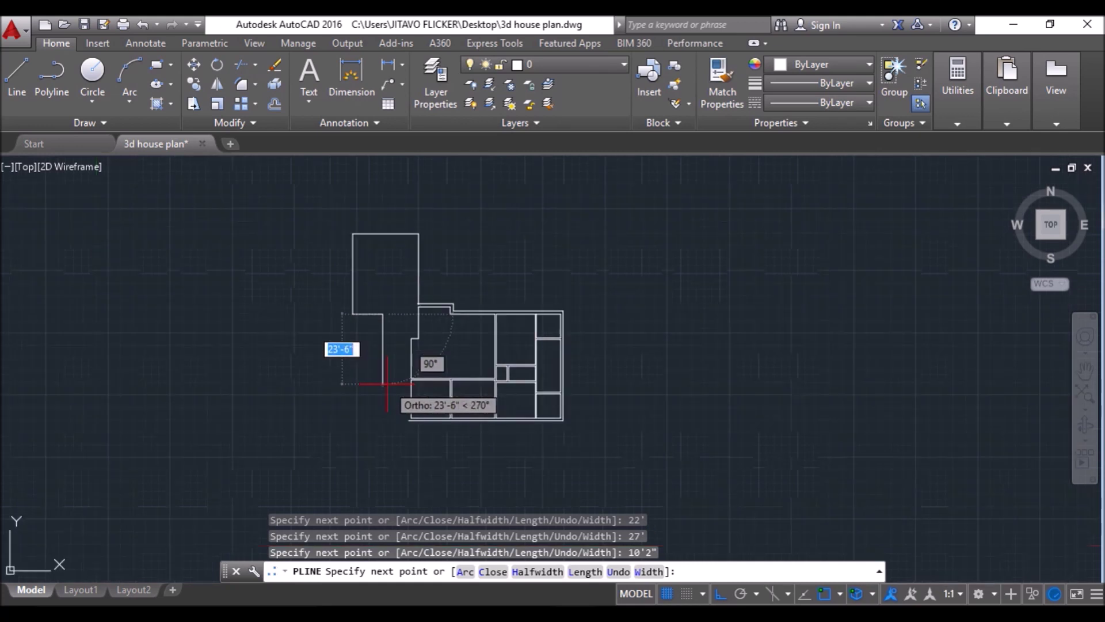
pyautogui.scroll(2, 386, 384)
pyautogui.write("14'")
pyautogui.press('Return')
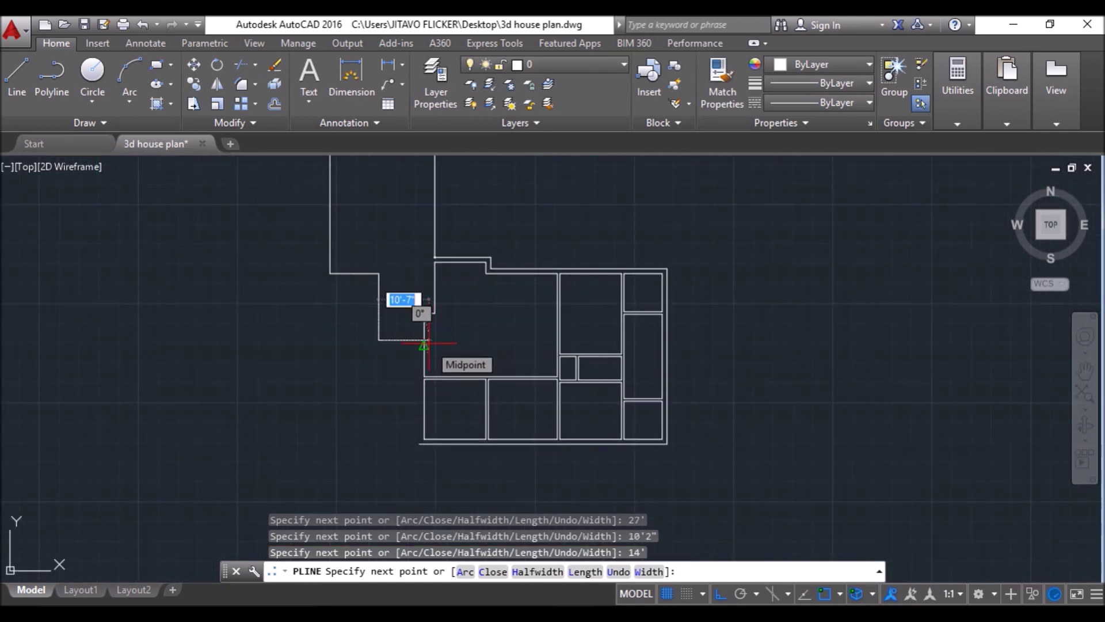
pyautogui.write('8\'6"')
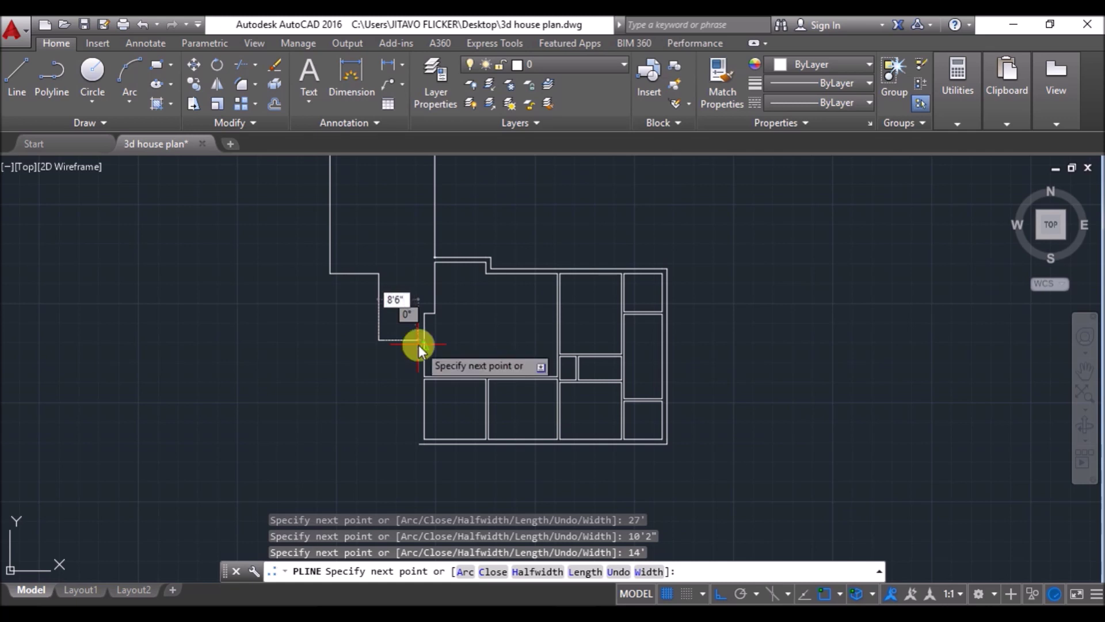
pyautogui.press('Return')
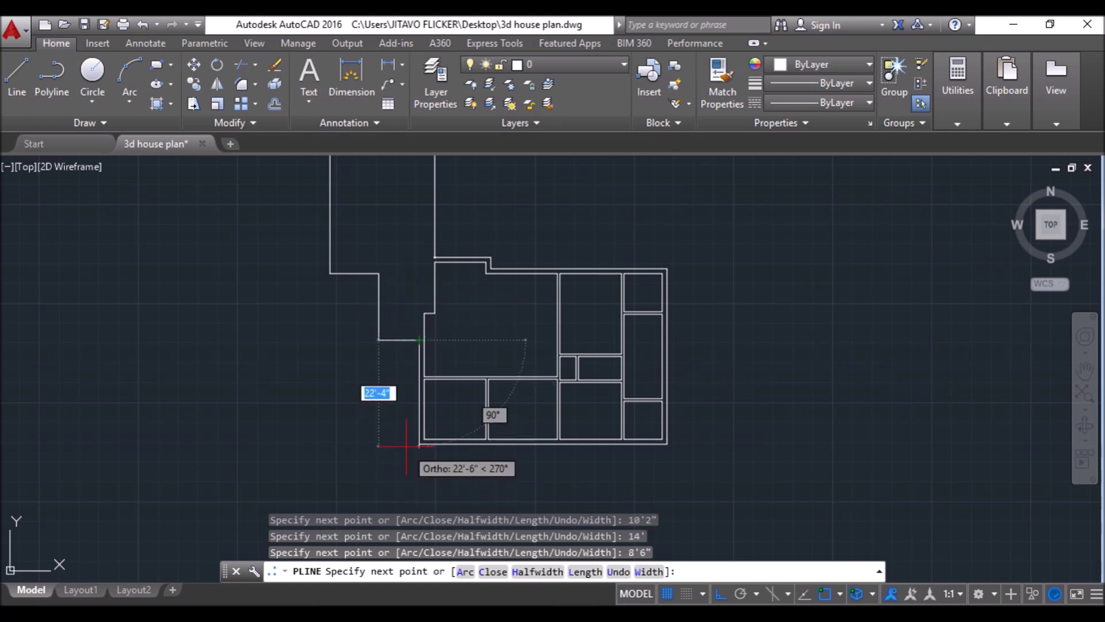
pyautogui.scroll(2, 398, 443)
pyautogui.press('Return')
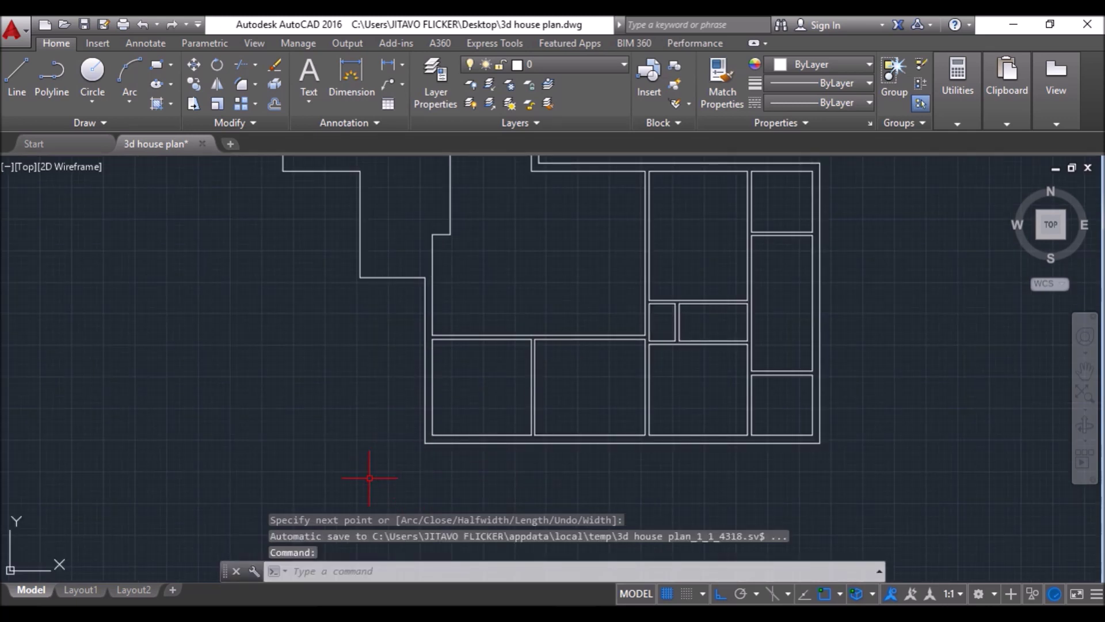
# Offset the upper-left outer wall polyline 12" to the inside.
pyautogui.scroll(-3, 370, 478)
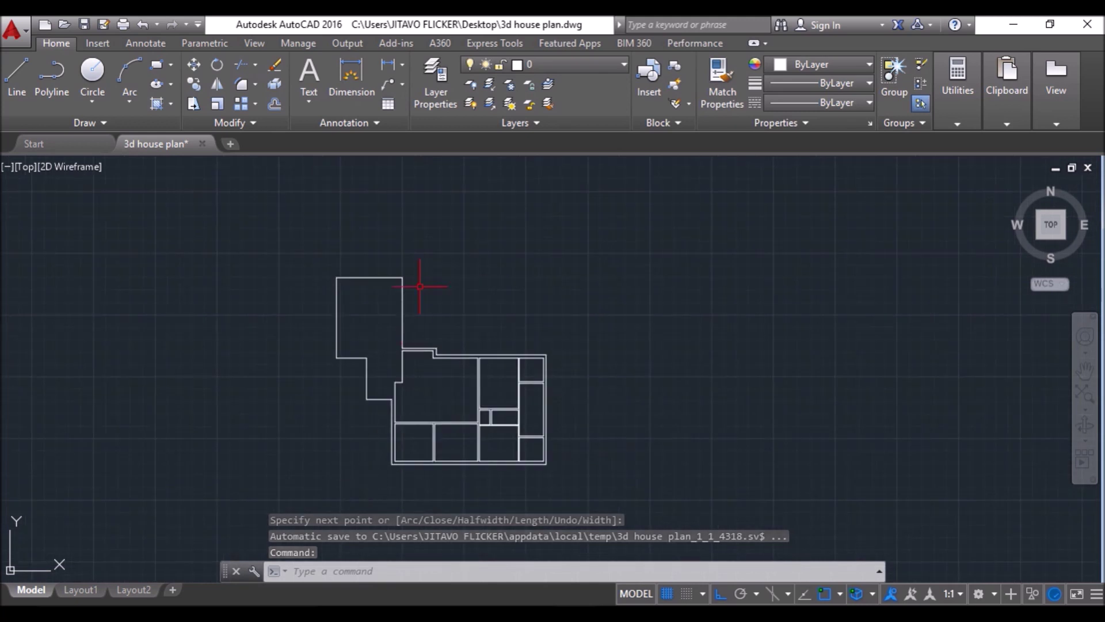
pyautogui.scroll(2, 446, 413)
pyautogui.write('o')
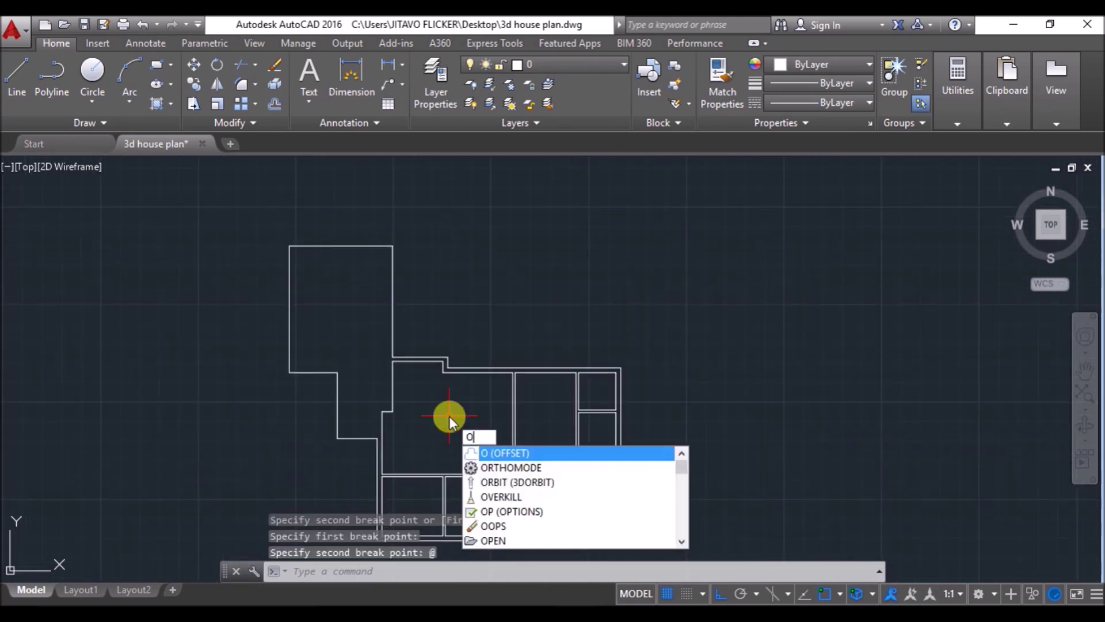
pyautogui.press('Return')
pyautogui.write('12')
pyautogui.press('Return')
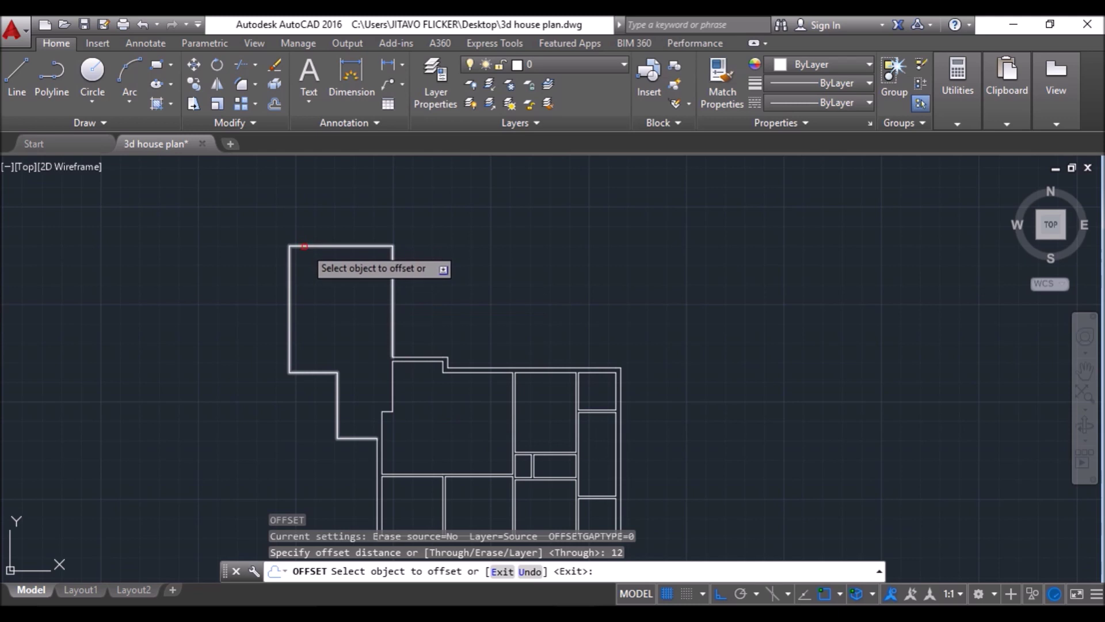
pyautogui.click(304, 247)
pyautogui.click(322, 282)
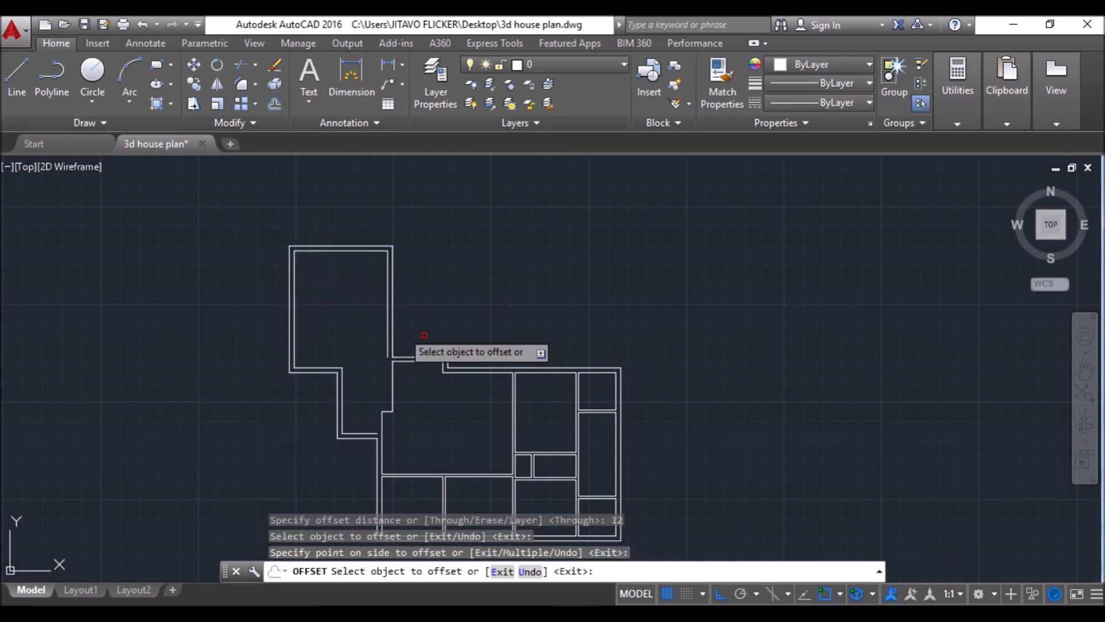
pyautogui.press('Return')
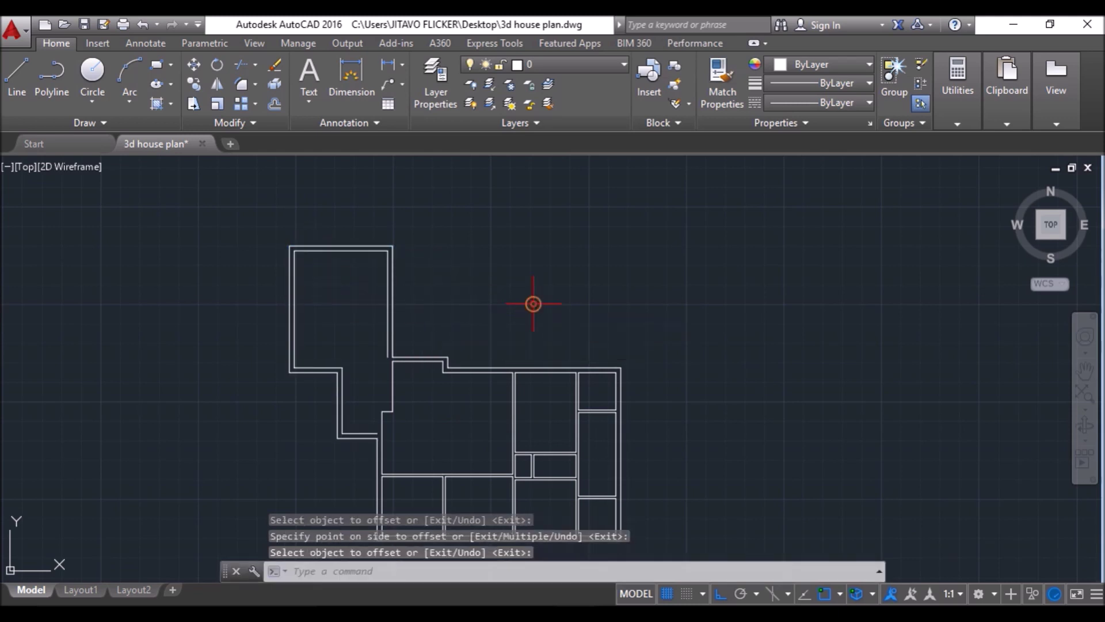
# Draw a line closing the upper-left room's lower side from the inner wall corner to its right inner wall and up to that wall's end.
pyautogui.click(17, 74)
pyautogui.scroll(5, 382, 383)
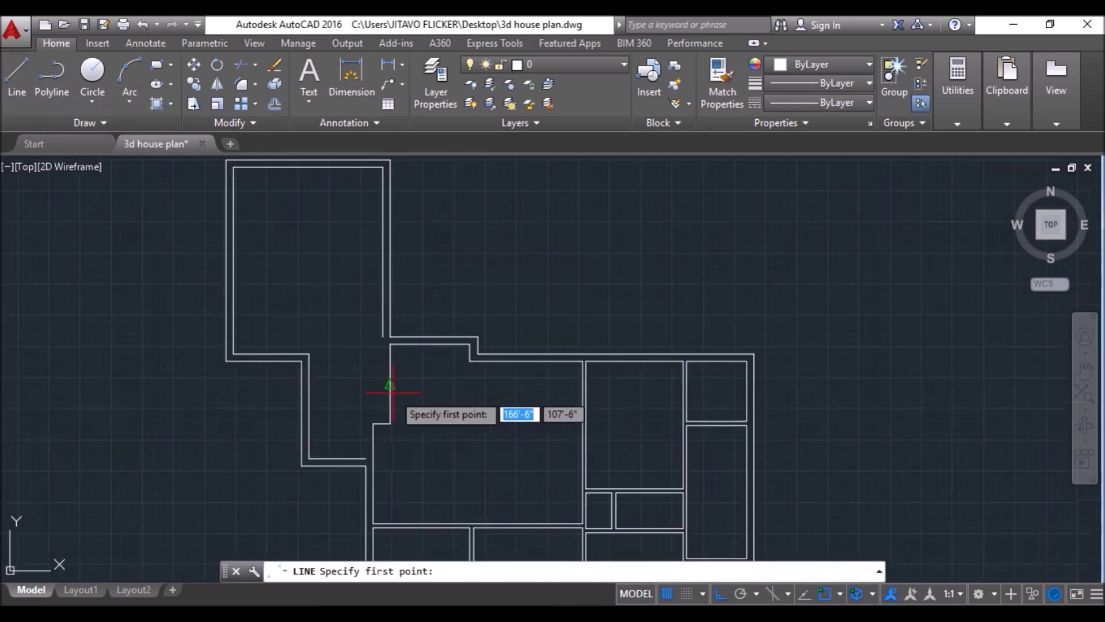
pyautogui.click(286, 343)
pyautogui.click(405, 343)
pyautogui.click(404, 315)
pyautogui.press('Return')
# Offset the upper-left room's new lower line 12" downward.
pyautogui.write('o')
pyautogui.press('Return')
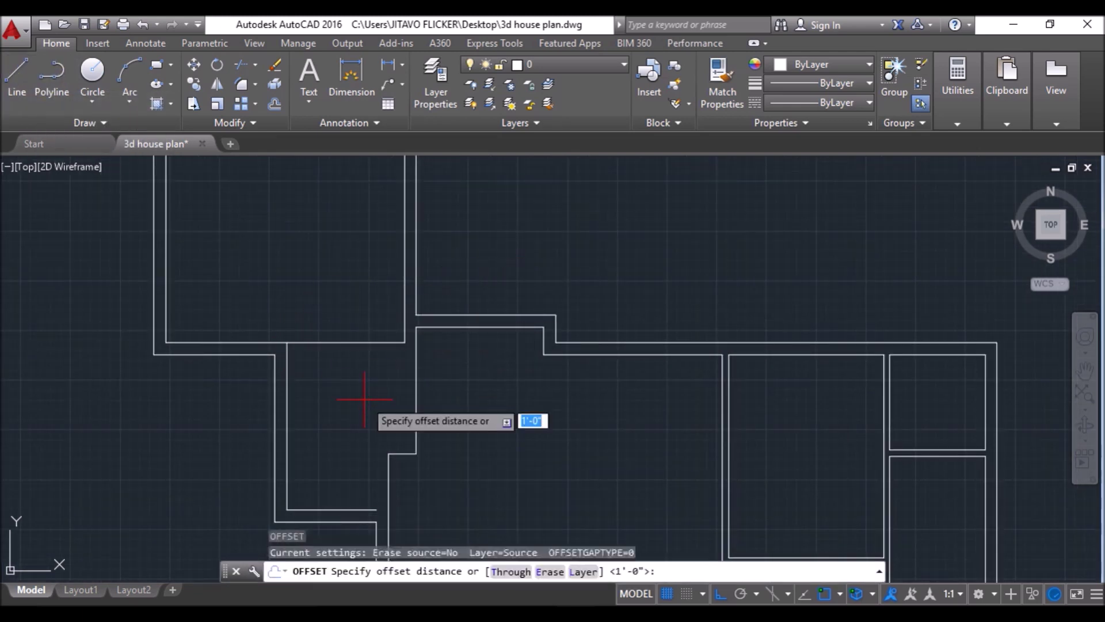
pyautogui.press('Return')
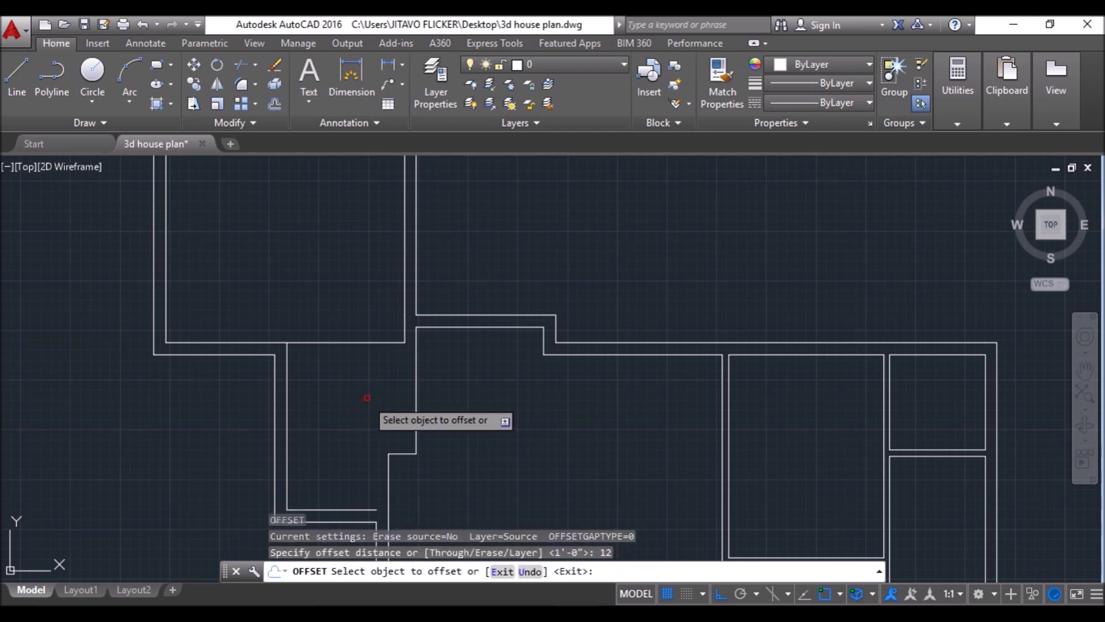
pyautogui.click(375, 343)
pyautogui.click(375, 379)
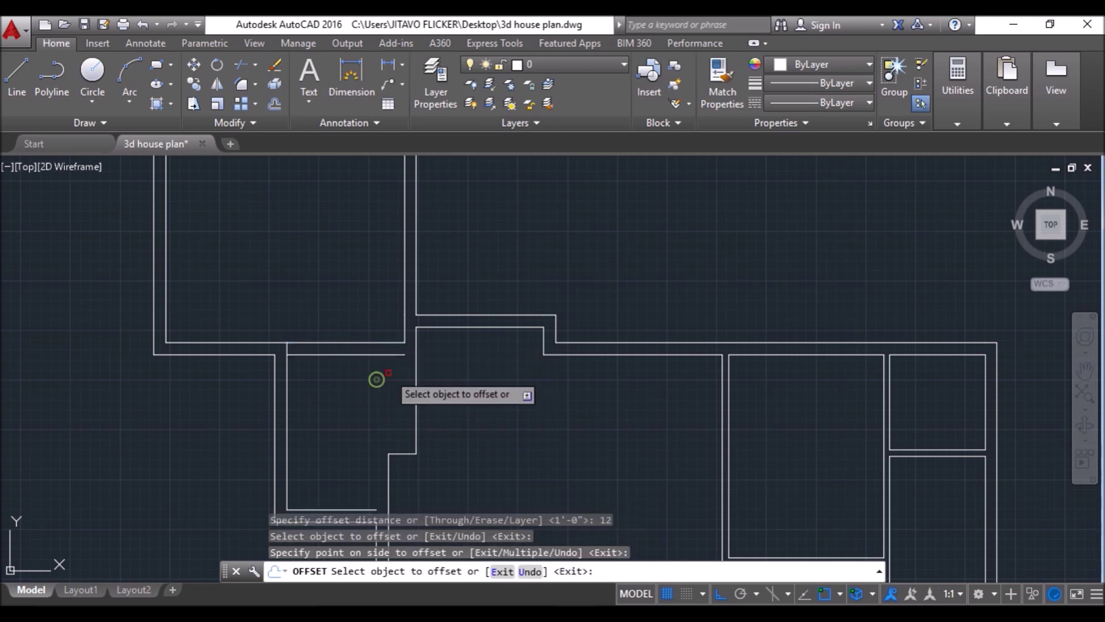
pyautogui.press('Return')
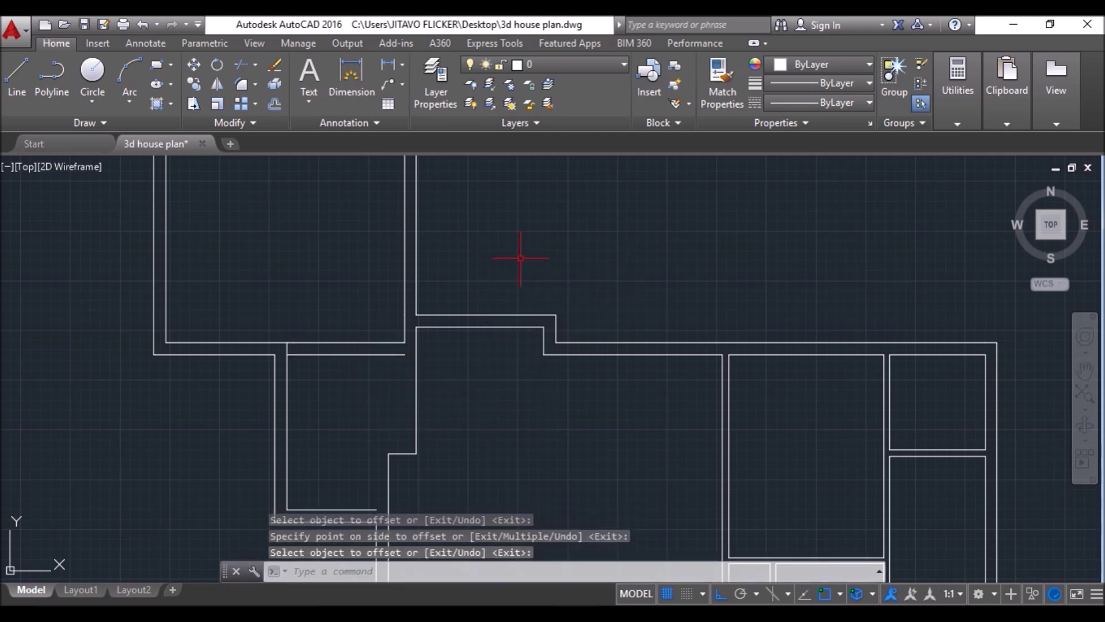
# Draw a line 6" to the right from the offset line's right end, then 7'10" straight down.
pyautogui.click(18, 72)
pyautogui.scroll(4, 388, 381)
pyautogui.click(427, 315)
pyautogui.write('6')
pyautogui.press('Return')
pyautogui.scroll(-3, 569, 322)
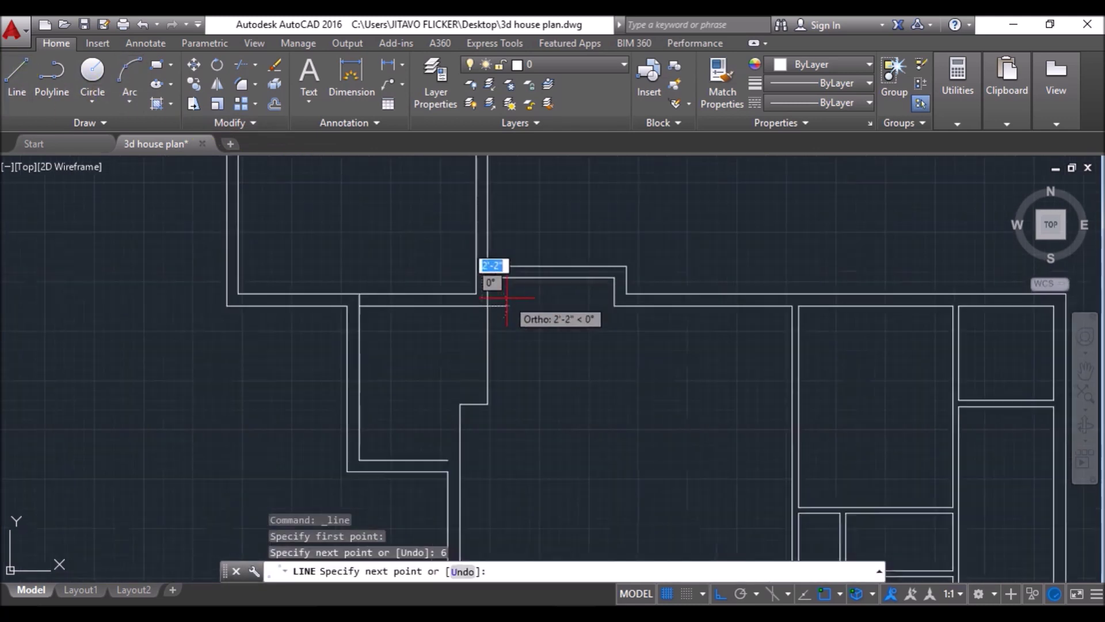
pyautogui.write('7\'10"')
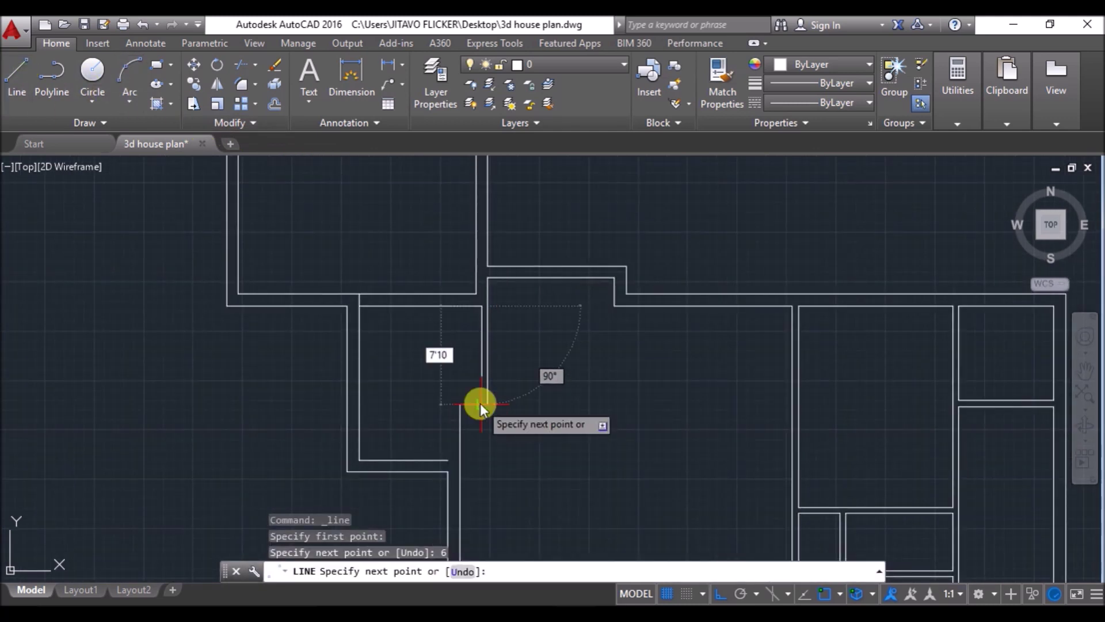
pyautogui.press('Return')
# Continue the line left above the wall step, extending 6" past its corner, then down to the small room's lower inner wall line.
pyautogui.scroll(3, 442, 402)
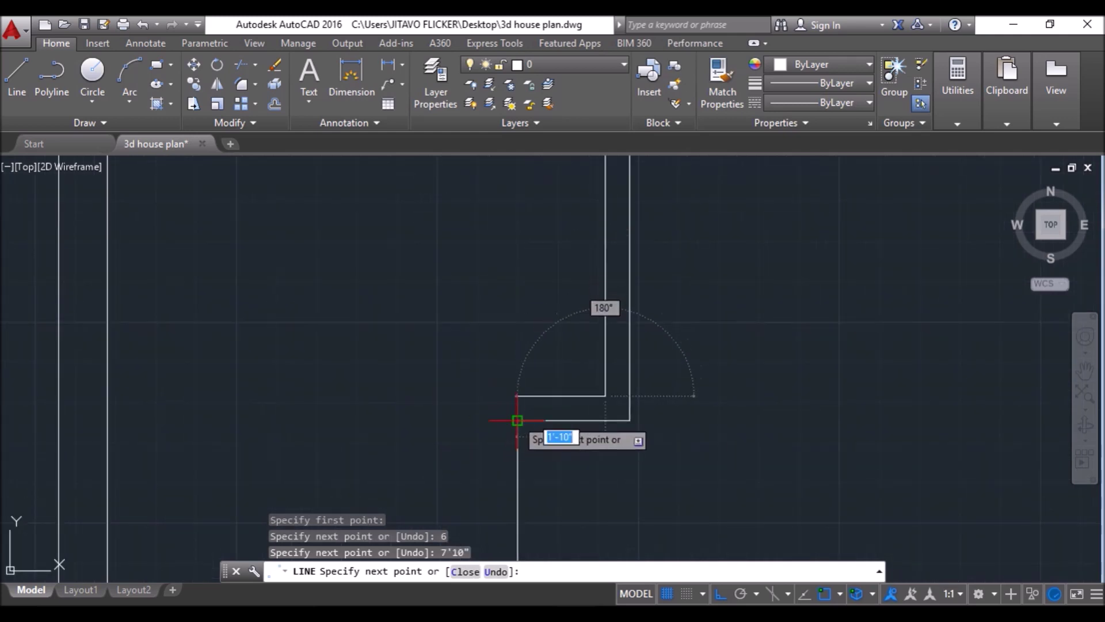
pyautogui.scroll(-3, 459, 306)
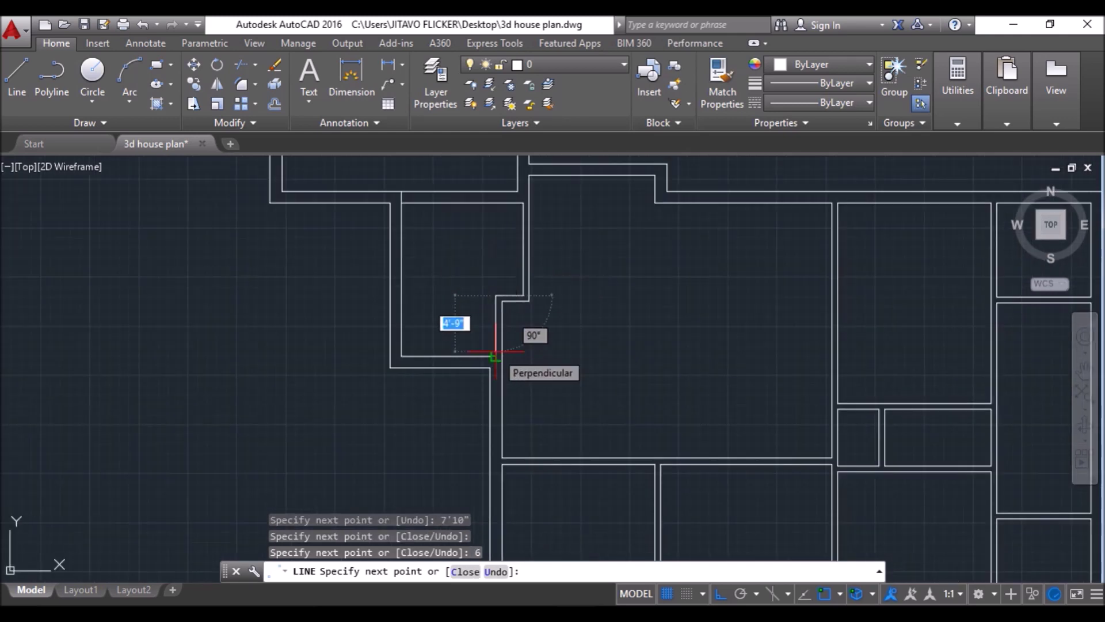
pyautogui.scroll(5, 476, 391)
pyautogui.press('Return')
pyautogui.scroll(-7, 444, 378)
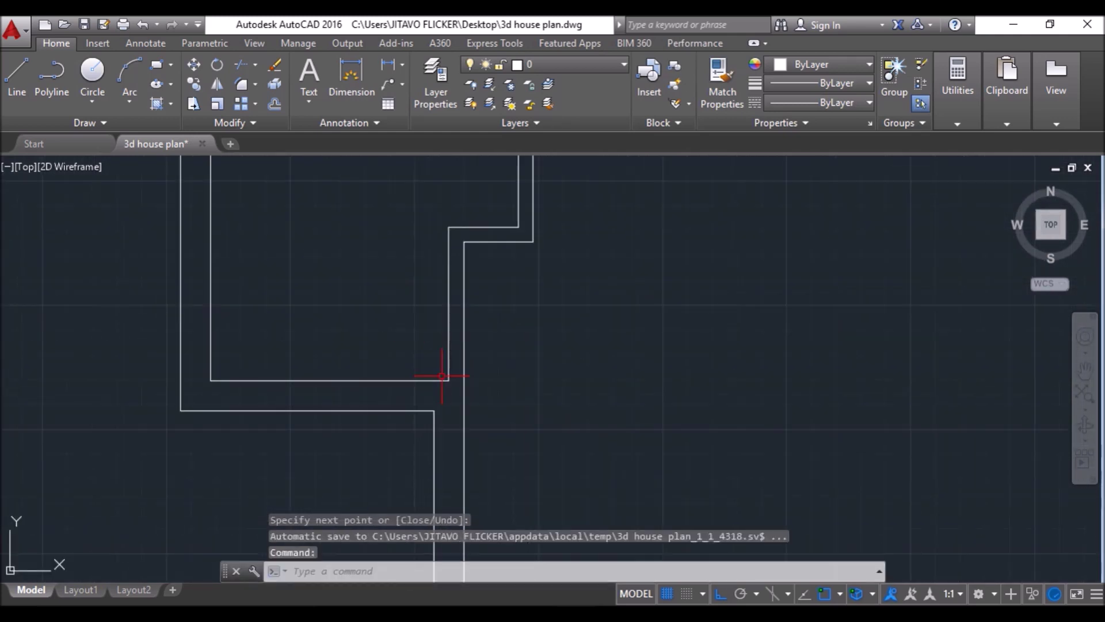
# Trim the short vertical stub between the two wall lines above the small room's upper-left corner, then save the drawing.
pyautogui.scroll(2, 379, 294)
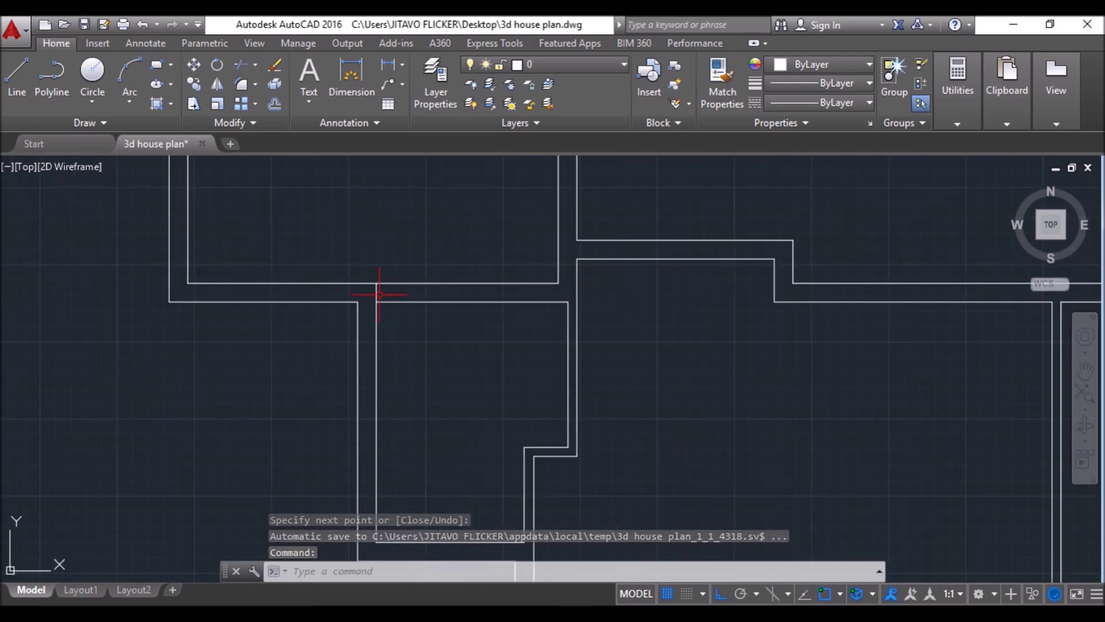
pyautogui.click(242, 66)
pyautogui.press('Return')
pyautogui.scroll(5, 381, 297)
pyautogui.click(383, 292)
pyautogui.click(357, 309)
pyautogui.click(370, 301)
pyautogui.press('Return')
pyautogui.scroll(-6, 375, 333)
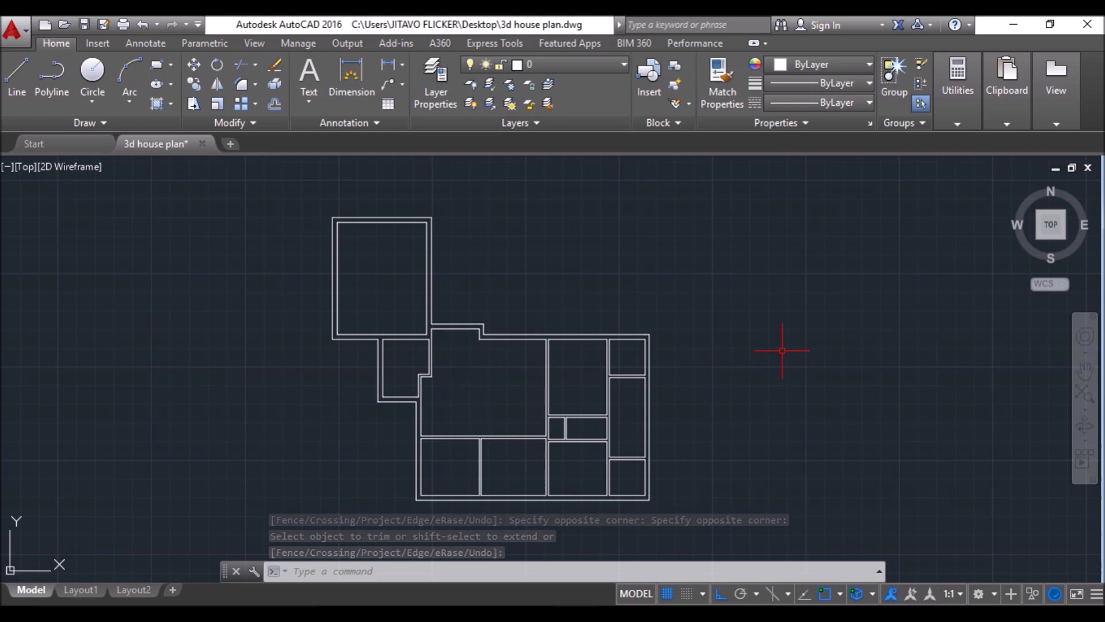
pyautogui.hotkey('ctrl', 's')
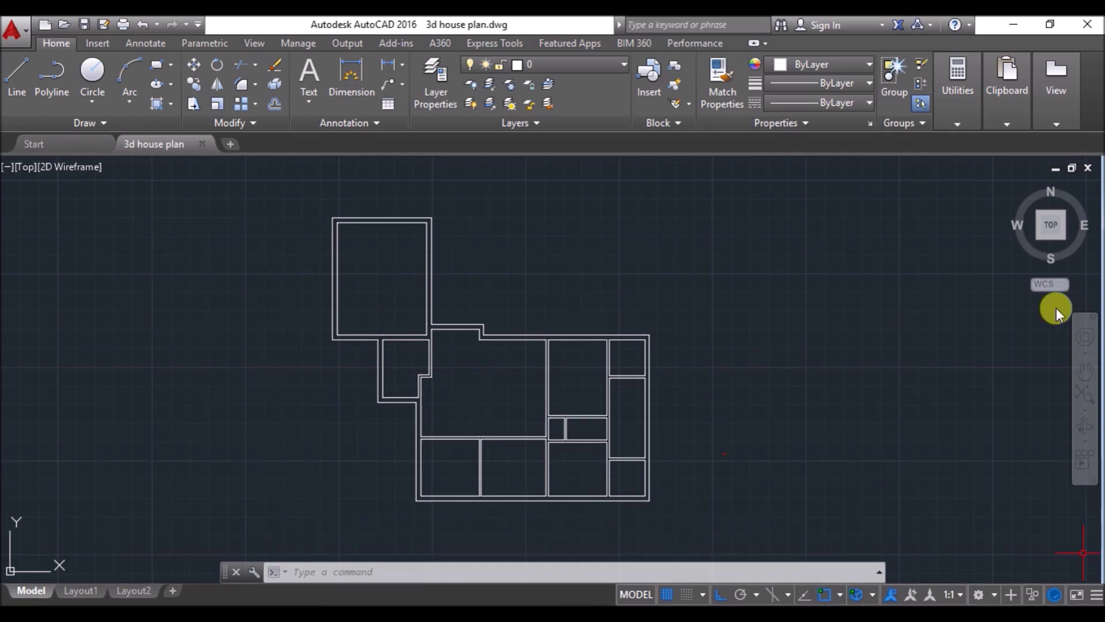
# Draw a short vertical line across the wall thickness from the small room's upper-left inner corner to the room above.
pyautogui.click(16, 75)
pyautogui.scroll(4, 395, 340)
pyautogui.click(357, 336)
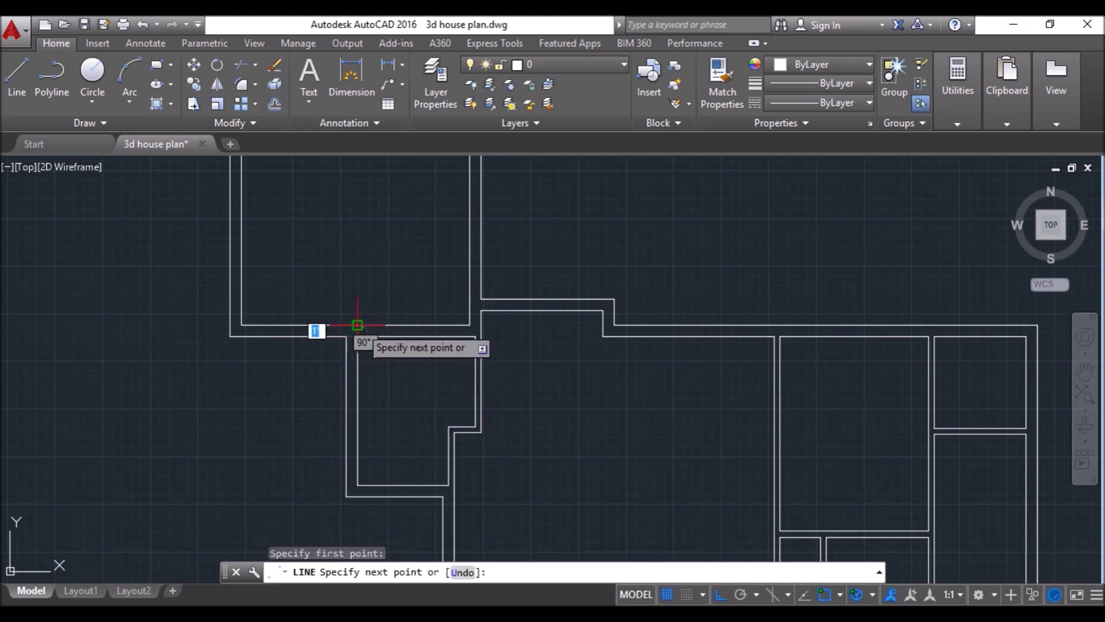
pyautogui.click(358, 326)
pyautogui.press('Return')
# Draw a short vertical line across the small room's lower wall, starting 18" right of its lower-left inner corner.
pyautogui.scroll(-3, 384, 385)
pyautogui.press('Return')
pyautogui.scroll(4, 384, 386)
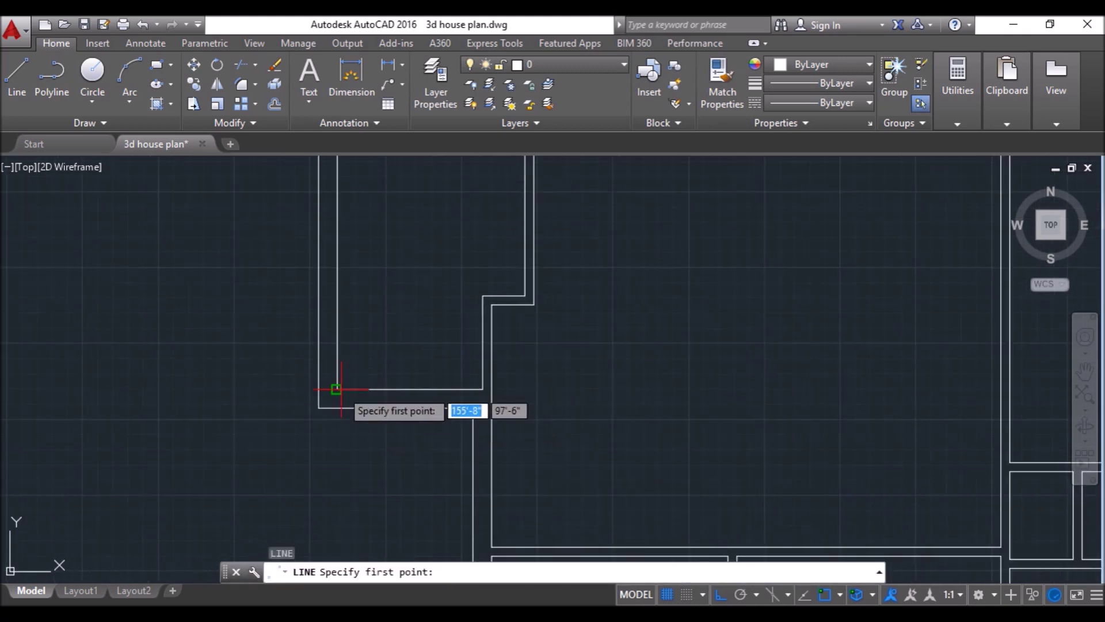
pyautogui.click(369, 396)
pyautogui.click(357, 407)
pyautogui.press('Return')
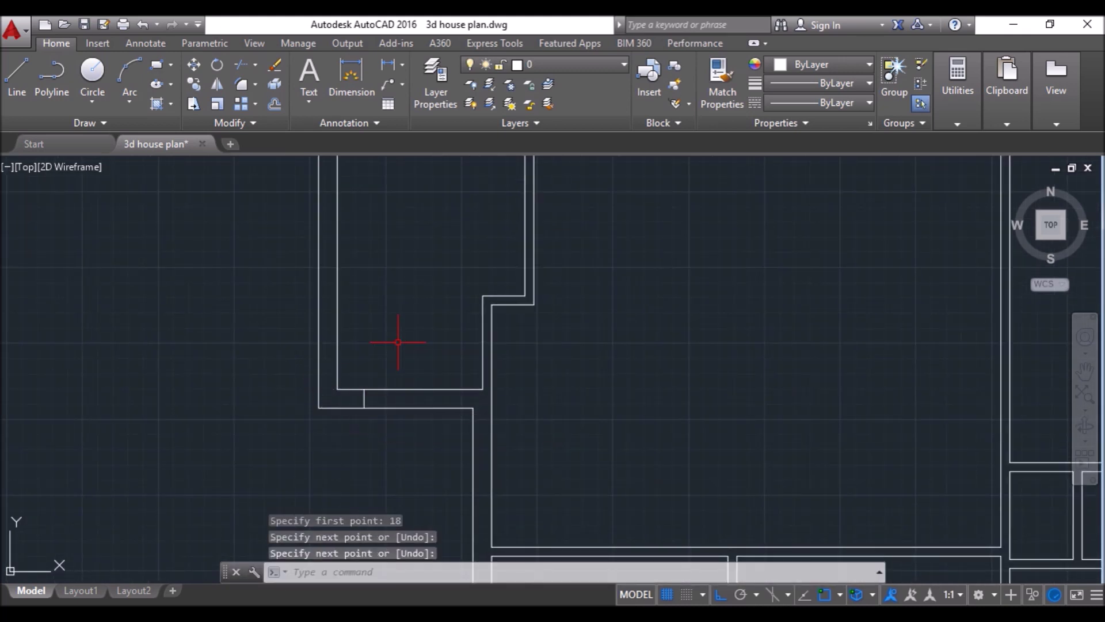
# Draw a short line across the wall thickness at the small room's lower-right inner corner.
pyautogui.press('Return')
pyautogui.scroll(3, 397, 343)
pyautogui.click(432, 387)
pyautogui.click(538, 366)
pyautogui.press('Return')
pyautogui.scroll(-3, 538, 366)
pyautogui.press('Return')
pyautogui.scroll(3, 478, 288)
pyautogui.scroll(2, 461, 365)
pyautogui.click(464, 357)
pyautogui.click(462, 374)
pyautogui.press('Return')
# Draw a short vertical line across the main room's top outer wall, just right of the wall step.
pyautogui.scroll(-3, 449, 346)
pyautogui.scroll(-1, 436, 331)
pyautogui.scroll(4, 459, 167)
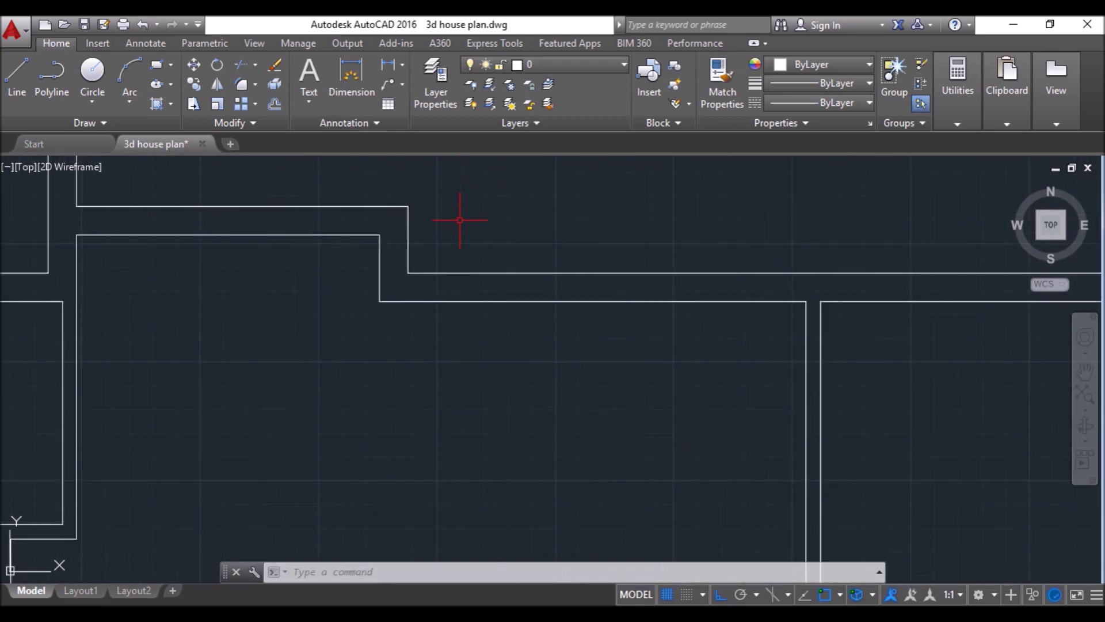
pyautogui.press('Return')
pyautogui.click(443, 277)
pyautogui.press('Return')
pyautogui.scroll(-3, 345, 259)
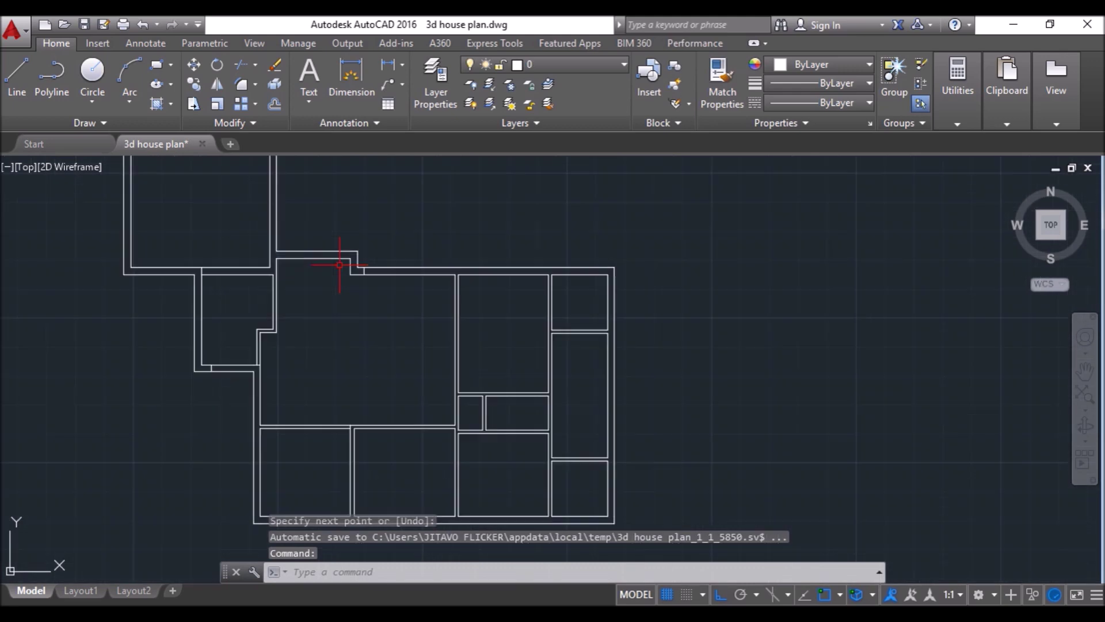
# Draw short horizontal lines across the small central compartment's left wall at the partition junction and across the top end of its right wall.
pyautogui.scroll(4, 469, 424)
pyautogui.press('Return')
pyautogui.click(399, 415)
pyautogui.press('Return')
pyautogui.press('Return')
pyautogui.click(506, 298)
pyautogui.press('Return')
# Draw short vertical lines across the small central compartment's upper and lower walls at their left ends.
pyautogui.press('Return')
pyautogui.click(413, 282)
pyautogui.press('Return')
pyautogui.press('Return')
pyautogui.click(407, 424)
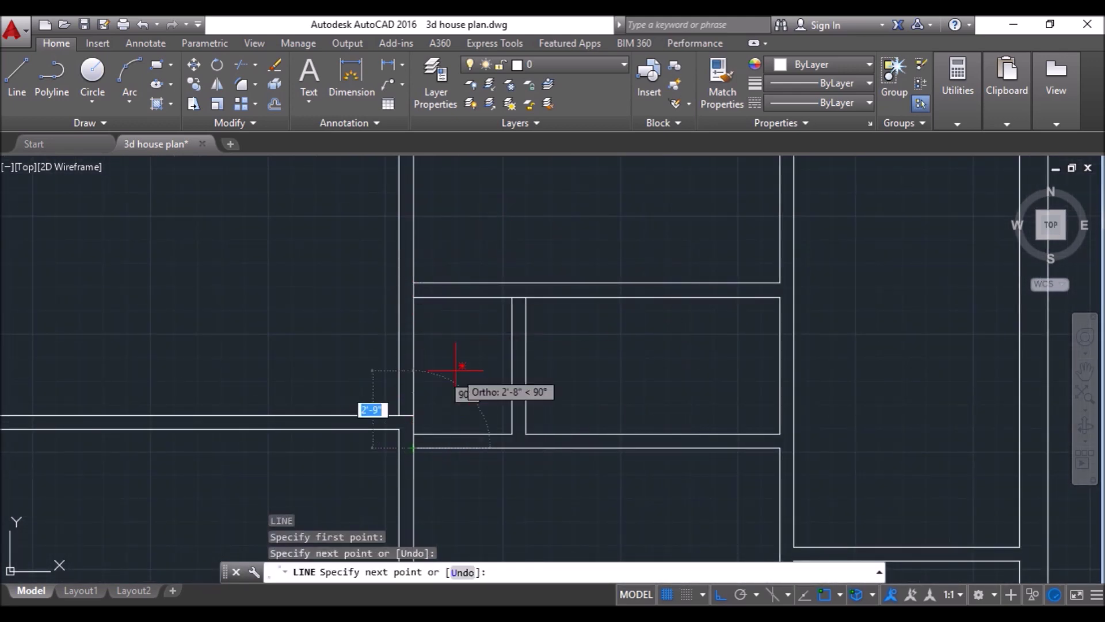
pyautogui.click(459, 370)
pyautogui.press('Return')
# Draw a short horizontal line across the interior wall at the upper-left corner of the middle room in the right-hand column.
pyautogui.scroll(-3, 353, 353)
pyautogui.scroll(4, 514, 264)
pyautogui.press('Return')
pyautogui.click(487, 265)
pyautogui.press('Return')
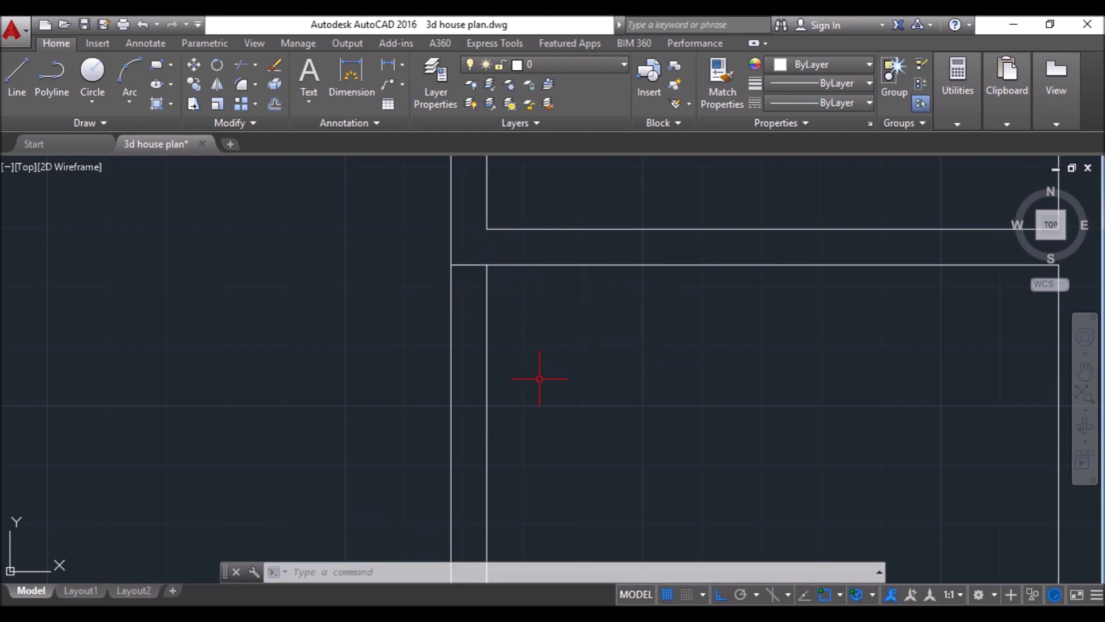
# Draw a short line across the upper-right room's left wall, starting 2'9" above its lower-left corner.
pyautogui.scroll(-3, 537, 377)
pyautogui.scroll(4, 439, 338)
pyautogui.press('Return')
pyautogui.scroll(2, 407, 395)
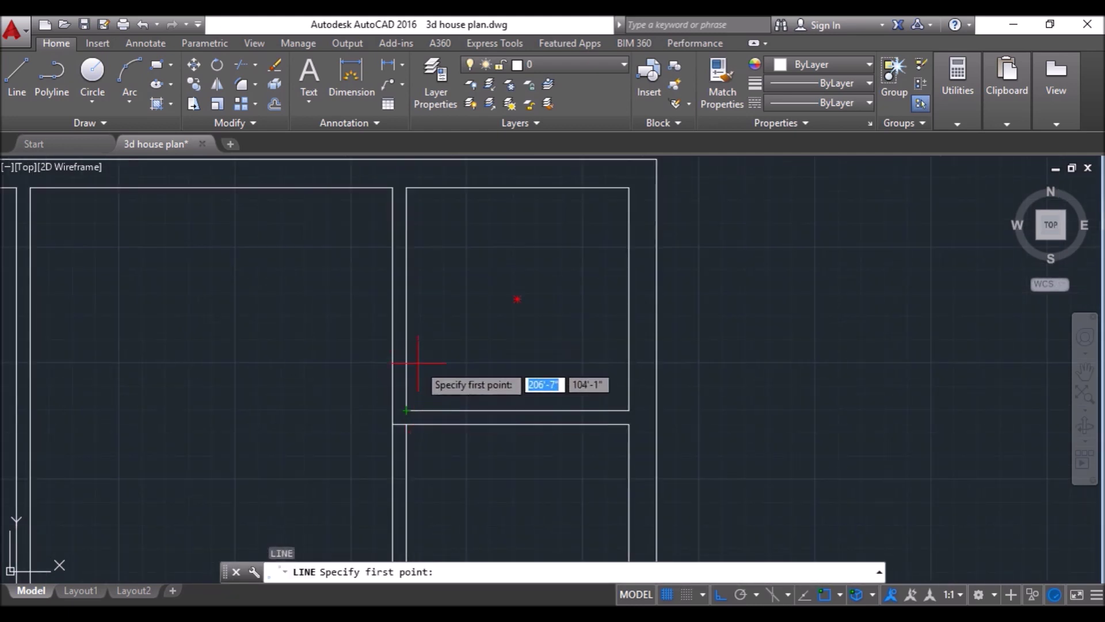
pyautogui.write("2'9")
pyautogui.press('Return')
pyautogui.press('Return')
# Draw a short line across the lower-right room's left wall, starting 2'9" below its upper-left corner.
pyautogui.scroll(-3, 445, 240)
pyautogui.scroll(4, 399, 258)
pyautogui.press('Return')
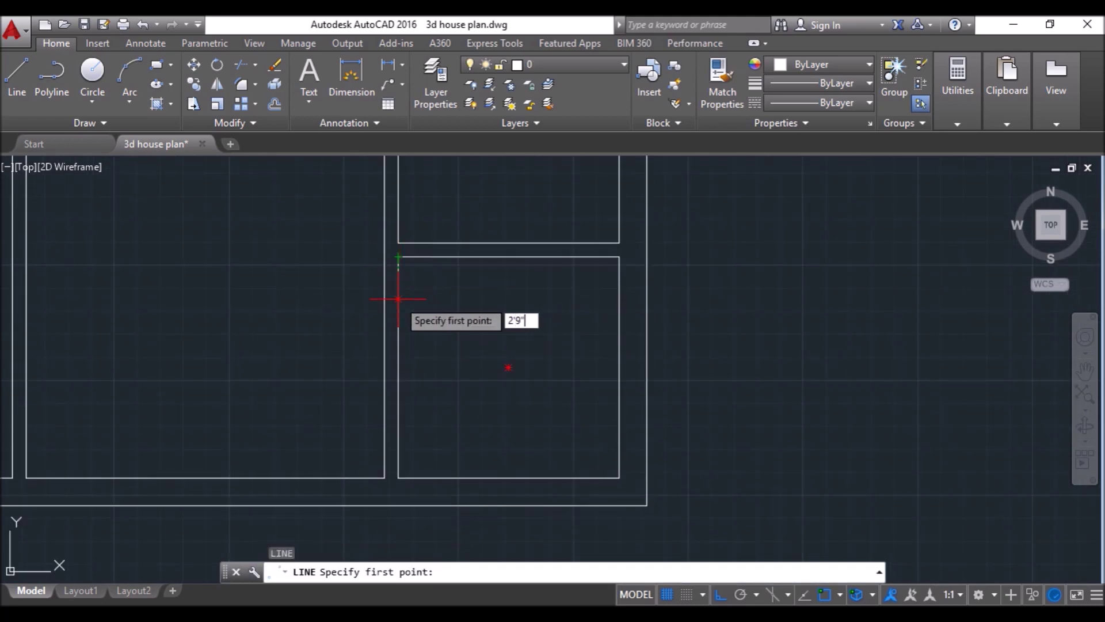
pyautogui.write('2\'9"')
pyautogui.press('Return')
pyautogui.press('Return')
# Draw a short vertical line across the bottom outer wall, just right of the partition between the two lower-left rooms.
pyautogui.scroll(-3, 512, 295)
pyautogui.press('Return')
pyautogui.scroll(4, 246, 369)
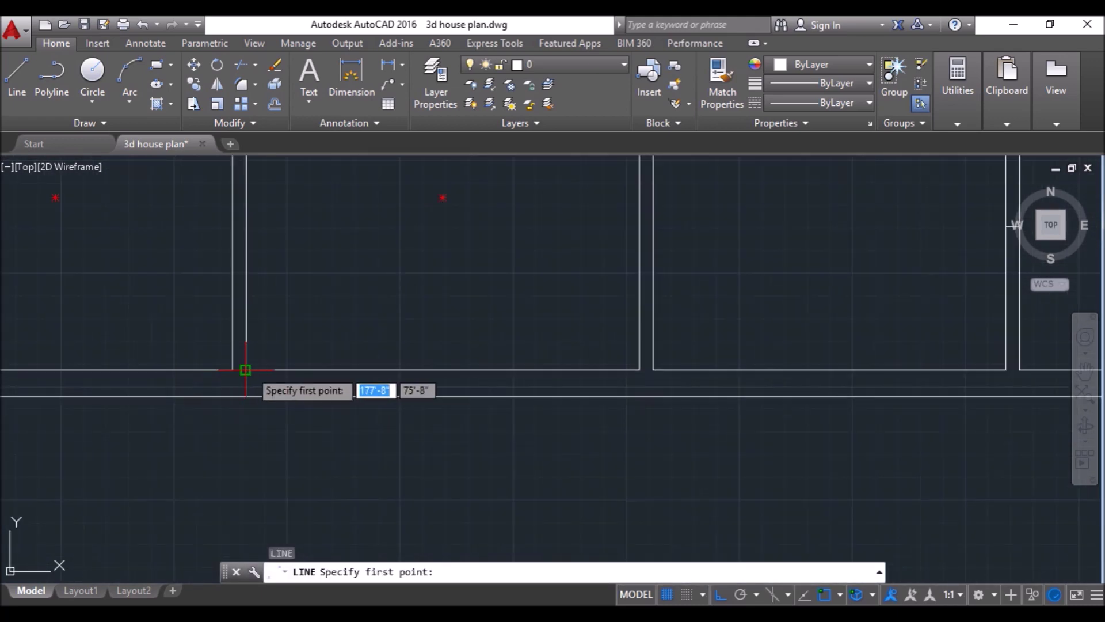
pyautogui.click(300, 396)
pyautogui.press('Return')
pyautogui.press('Return')
# Draw a short vertical line across the main room's lower wall, in line with the right face of the partition below.
pyautogui.scroll(-3, 375, 340)
pyautogui.press('Return')
pyautogui.scroll(4, 296, 357)
pyautogui.click(294, 300)
pyautogui.press('Return')
# Draw a short line across the upper-left room's left wall, starting 3' below its upper-left inner corner.
pyautogui.scroll(-3, 295, 231)
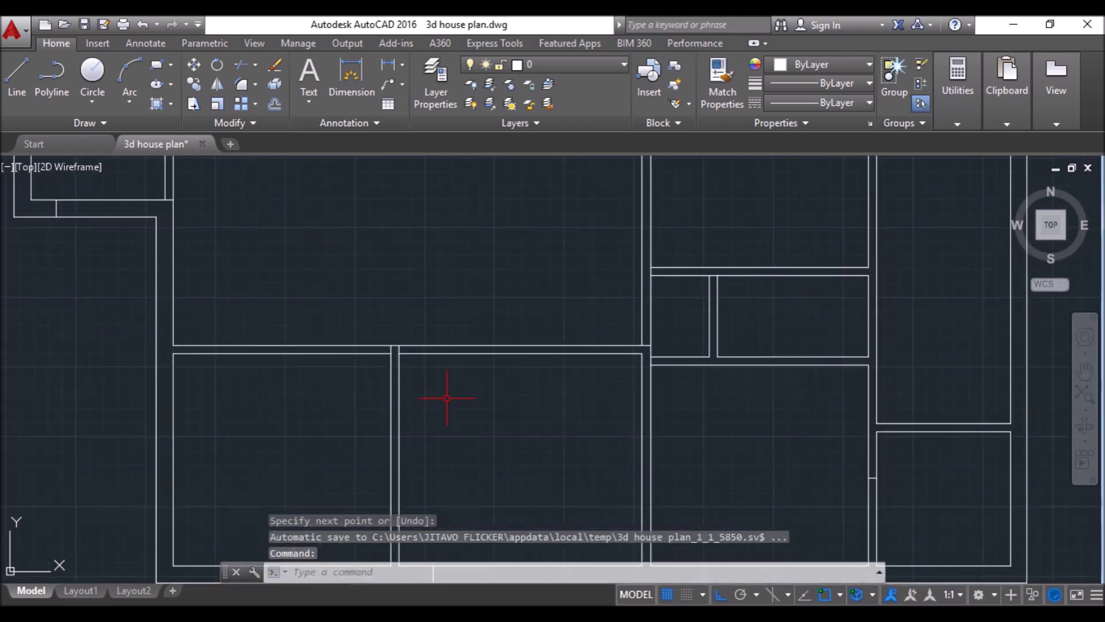
pyautogui.scroll(4, 305, 176)
pyautogui.press('Return')
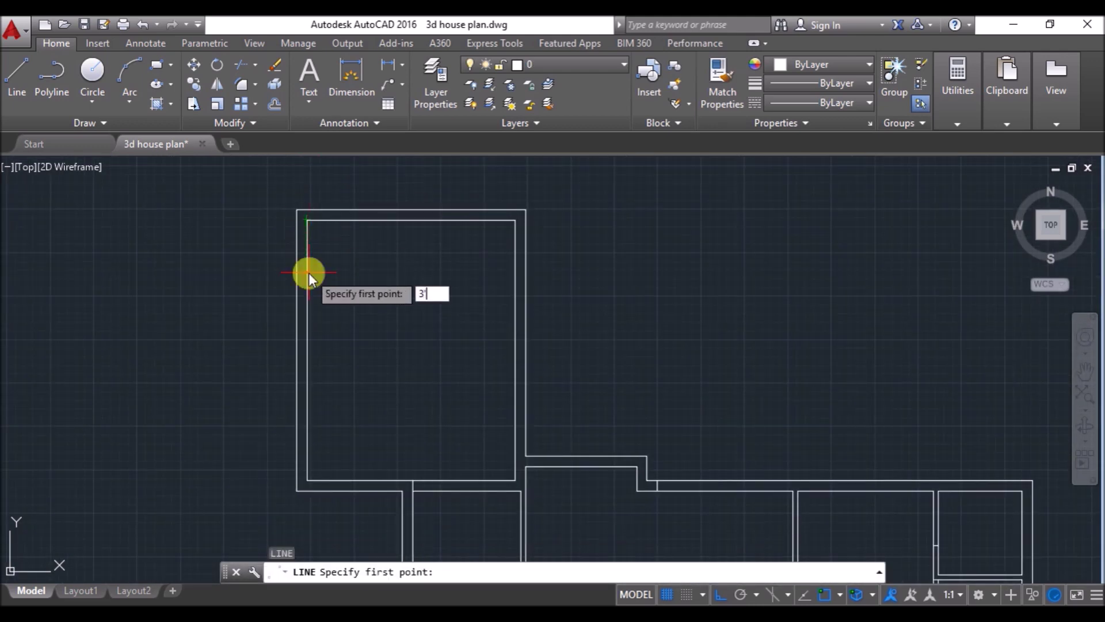
pyautogui.write('3')
pyautogui.press('Return')
pyautogui.scroll(4, 308, 277)
pyautogui.press('Return')
# Draw a short line across the upper-left room's left wall, starting 3'6" above its lower-left inner corner.
pyautogui.scroll(-3, 351, 299)
pyautogui.press('Return')
pyautogui.scroll(4, 386, 310)
pyautogui.write('3\'6"')
pyautogui.press('Return')
pyautogui.press('Return')
pyautogui.scroll(-3, 456, 309)
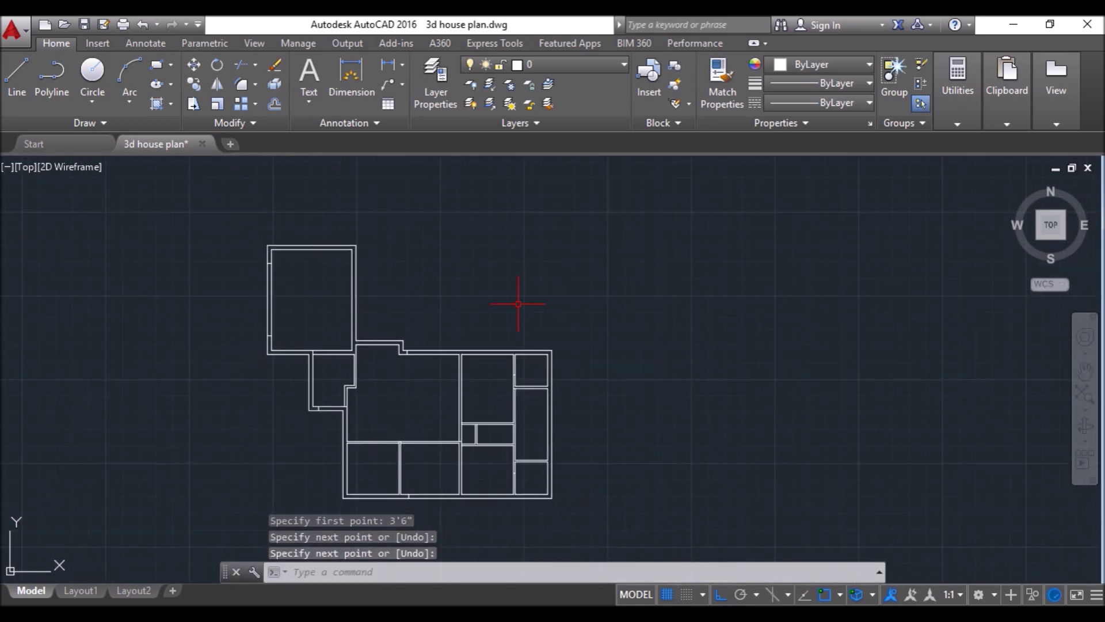
# Offset the short line across the small room's upper wall 3' to the right.
pyautogui.write('o')
pyautogui.press('Return')
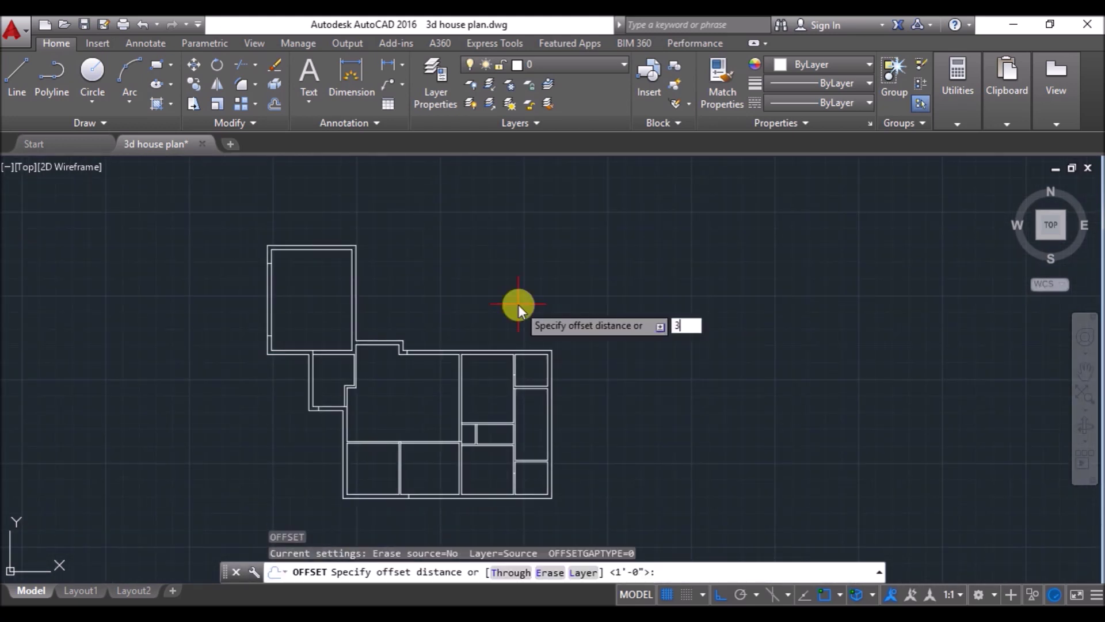
pyautogui.write("3'")
pyautogui.press('Return')
pyautogui.scroll(4, 313, 371)
pyautogui.click(314, 320)
pyautogui.click(394, 333)
pyautogui.scroll(-3, 363, 254)
# Offset the small room's lower-wall line 3' to the right and its lower-right corner line 3' upward.
pyautogui.scroll(5, 356, 390)
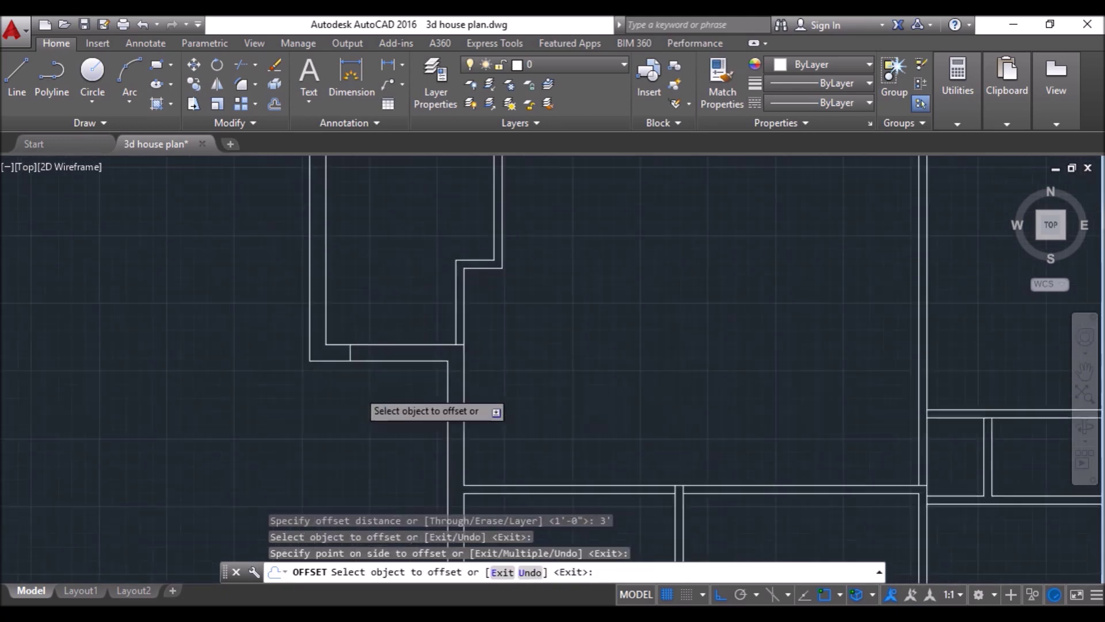
pyautogui.click(345, 331)
pyautogui.click(417, 339)
pyautogui.click(514, 318)
pyautogui.click(545, 251)
# Offset by 3' the short lines beside the top wall step, at the middle right-hand room, and on the central compartment's left and lower walls.
pyautogui.scroll(-4, 420, 402)
pyautogui.scroll(-2, 556, 317)
pyautogui.scroll(6, 534, 298)
pyautogui.scroll(-4, 637, 444)
pyautogui.scroll(6, 636, 370)
pyautogui.scroll(-4, 685, 288)
pyautogui.scroll(6, 512, 414)
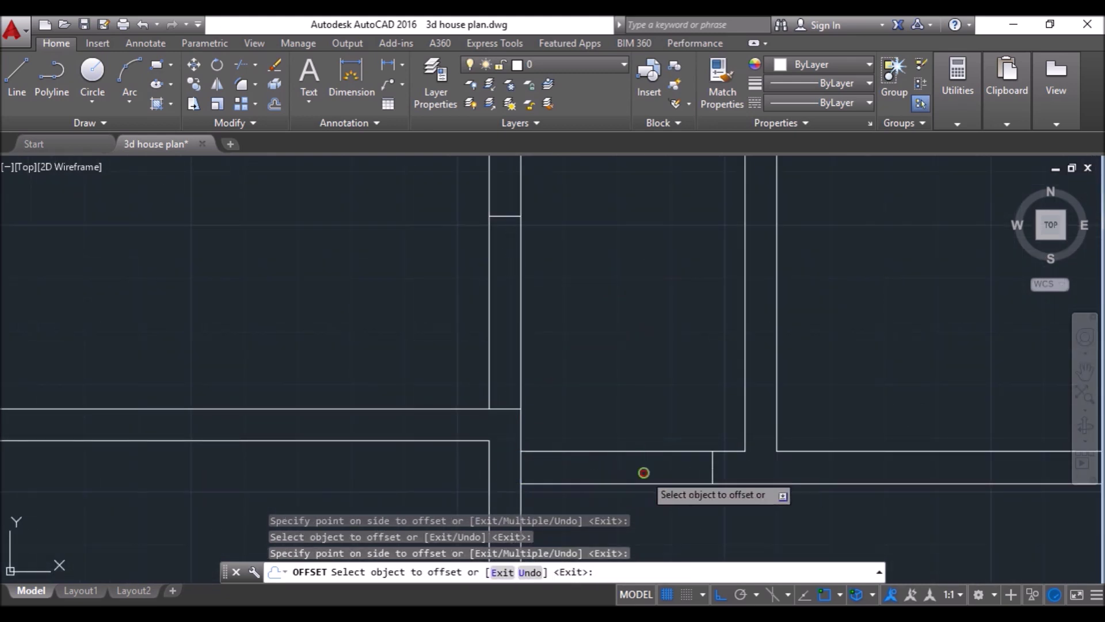
# Offset the central compartment's right-wall line 3' downward and its upper-wall line 3' to the right.
pyautogui.scroll(-2, 679, 357)
pyautogui.click(683, 368)
pyautogui.click(693, 409)
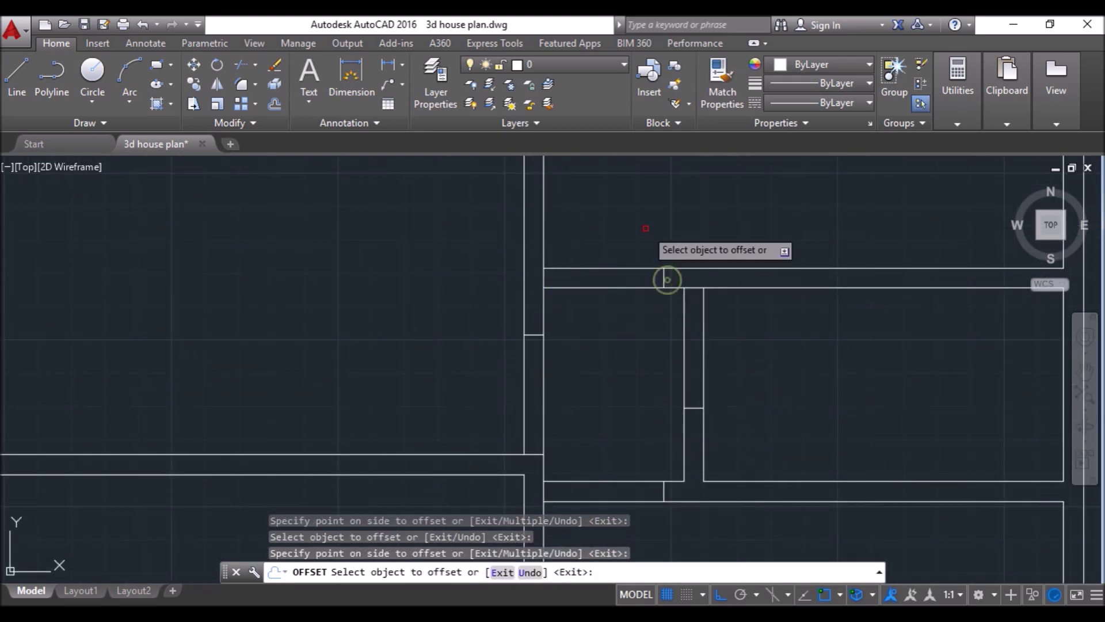
# Offset the short line across the bottom outer wall 4' to the right.
pyautogui.scroll(-3, 715, 301)
pyautogui.scroll(4, 546, 357)
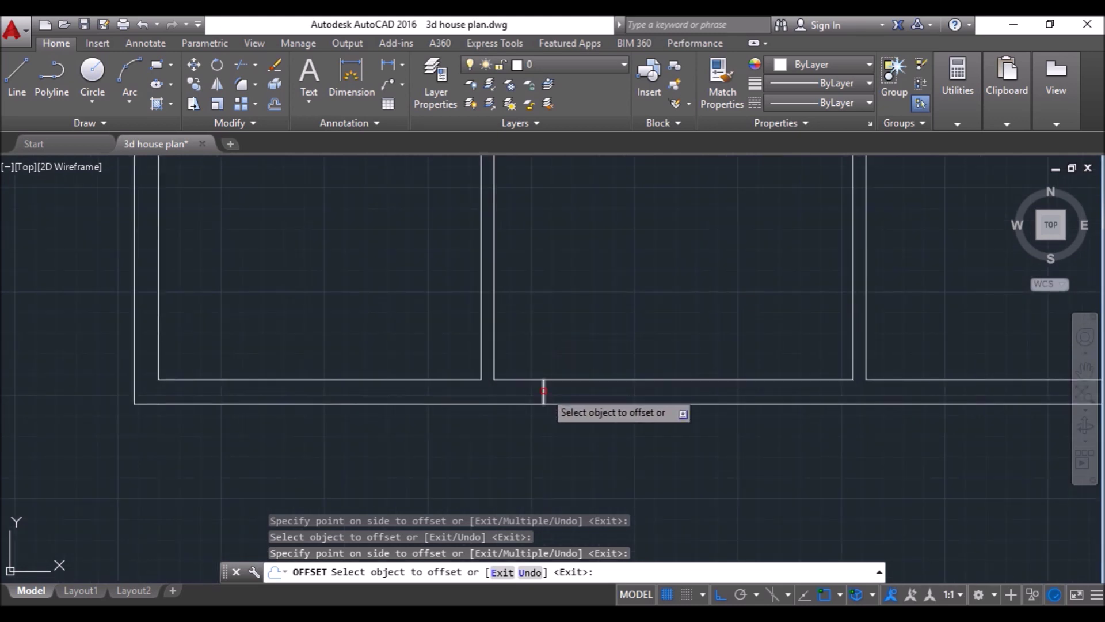
pyautogui.click(544, 390)
pyautogui.write("4'")
pyautogui.press('Return')
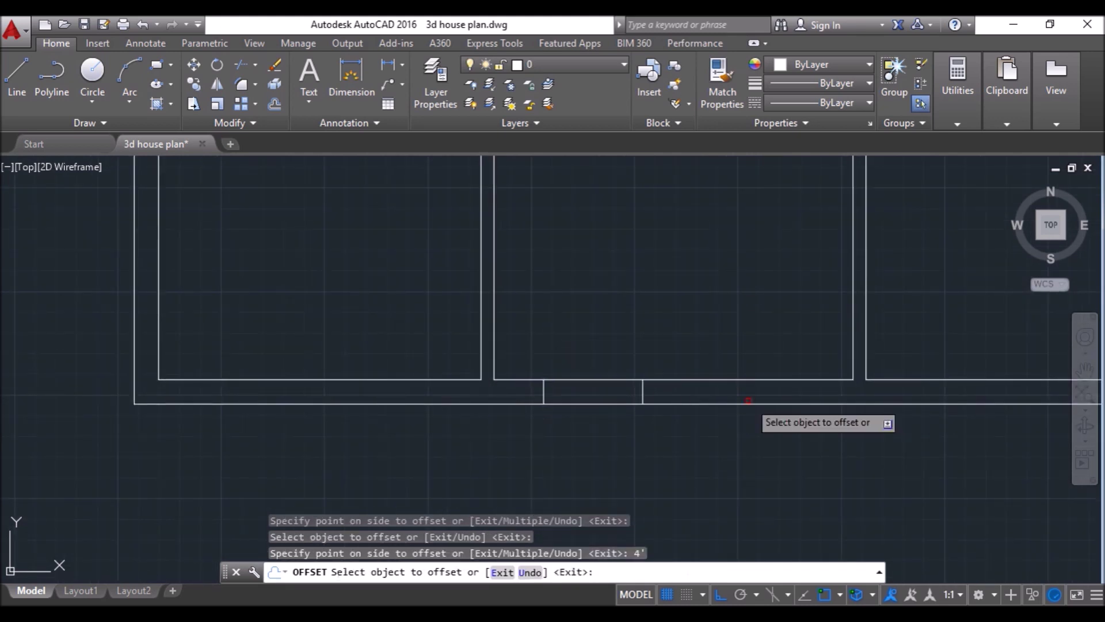
# Offset the two short lines across the upper-left room's left wall 8' toward each other.
pyautogui.scroll(-2, 613, 492)
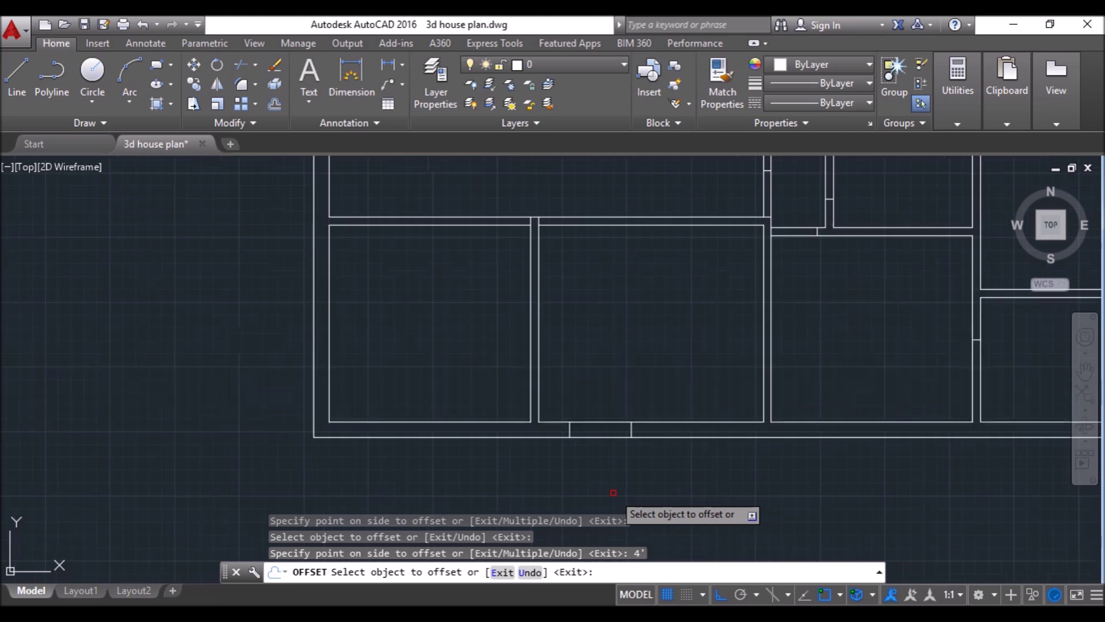
pyautogui.scroll(-2, 613, 492)
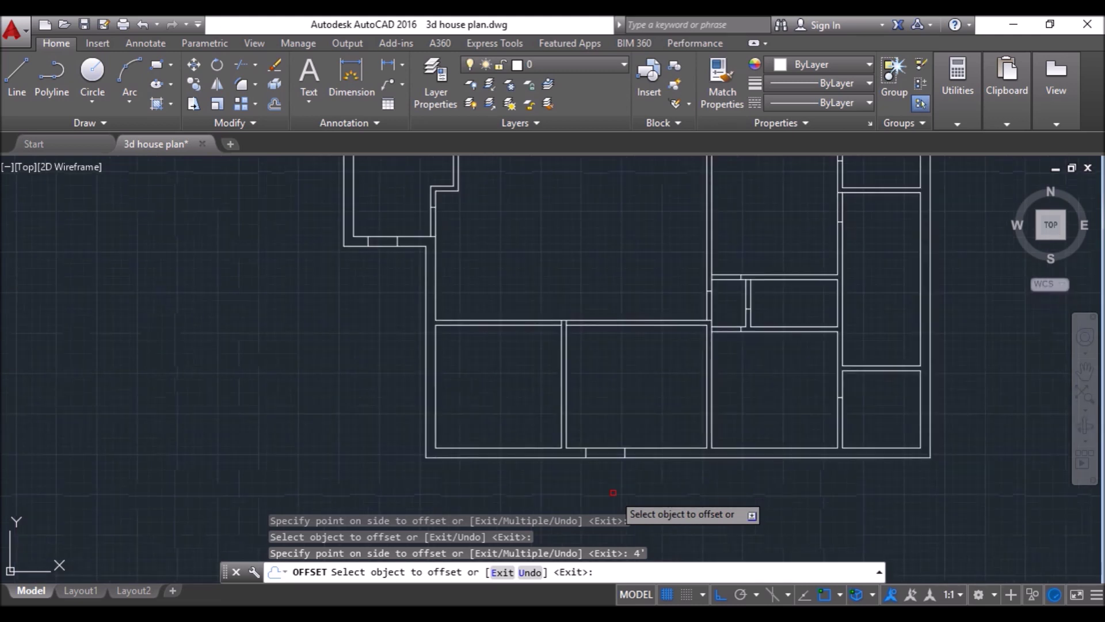
pyautogui.scroll(-3, 575, 402)
pyautogui.scroll(10, 467, 262)
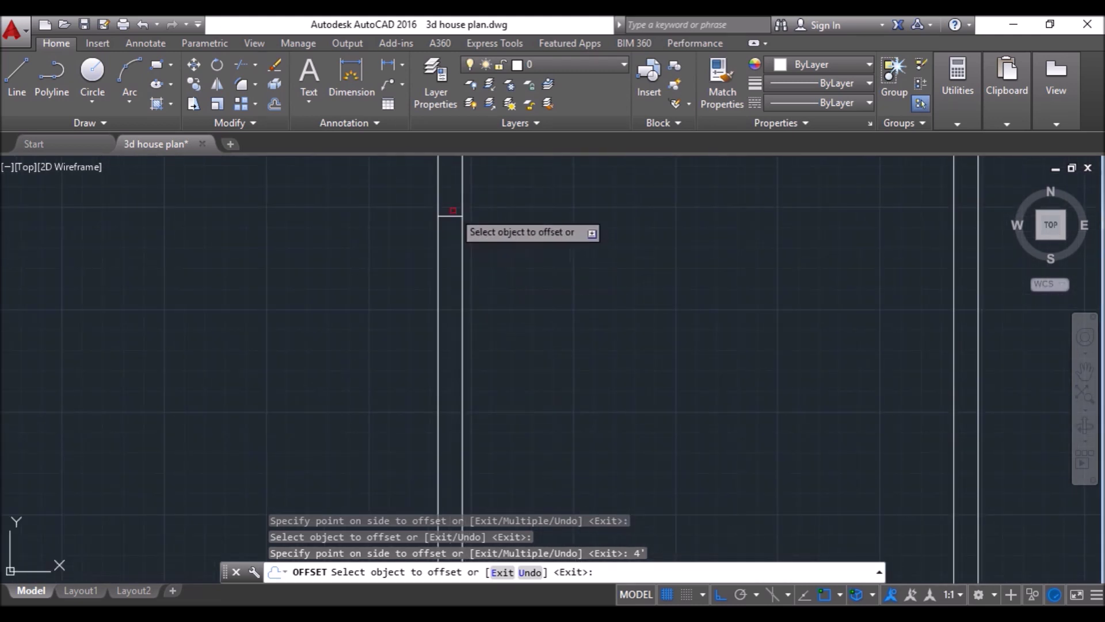
pyautogui.click(454, 216)
pyautogui.write("8'")
pyautogui.press('Return')
pyautogui.scroll(-5, 553, 294)
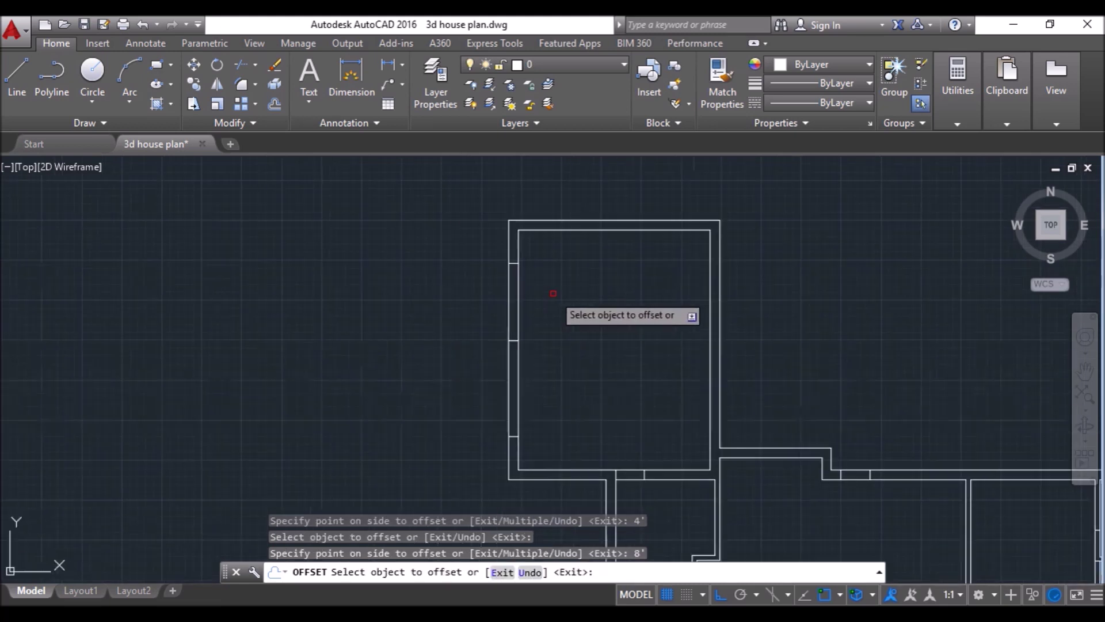
pyautogui.click(514, 437)
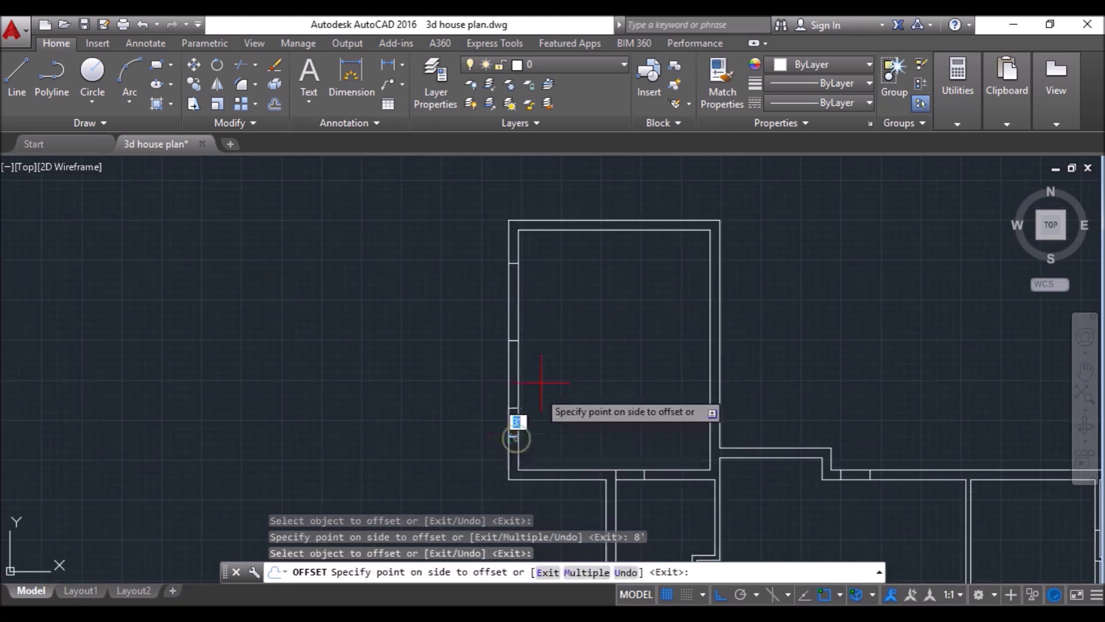
pyautogui.click(555, 349)
pyautogui.scroll(-4, 555, 348)
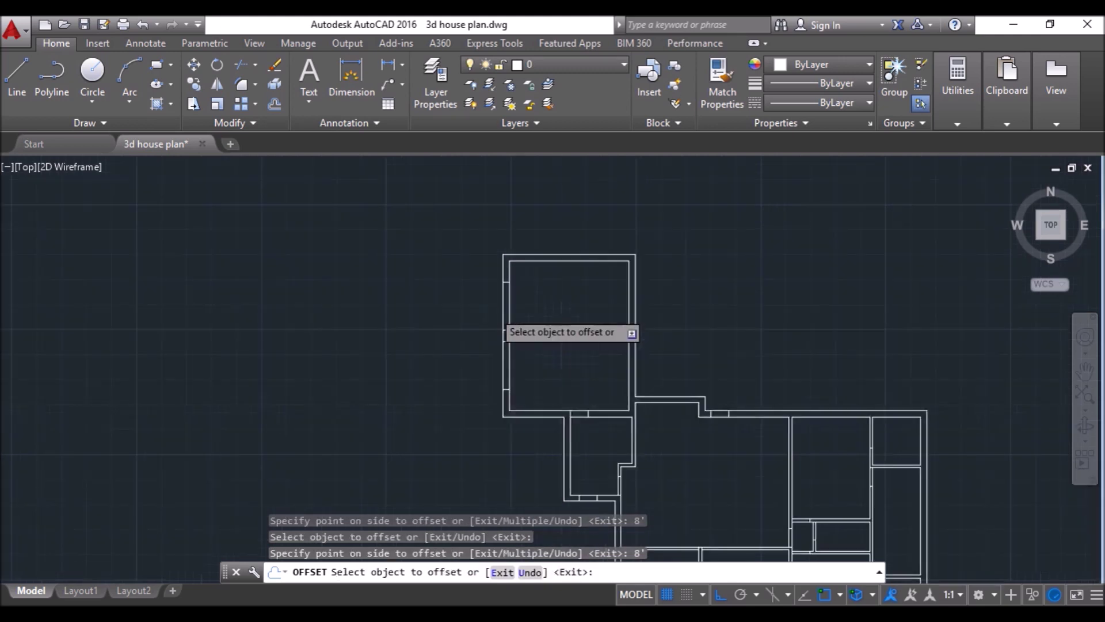
# Offset the short line across the upper-right room's left wall 2'6" upward.
pyautogui.scroll(5, 751, 401)
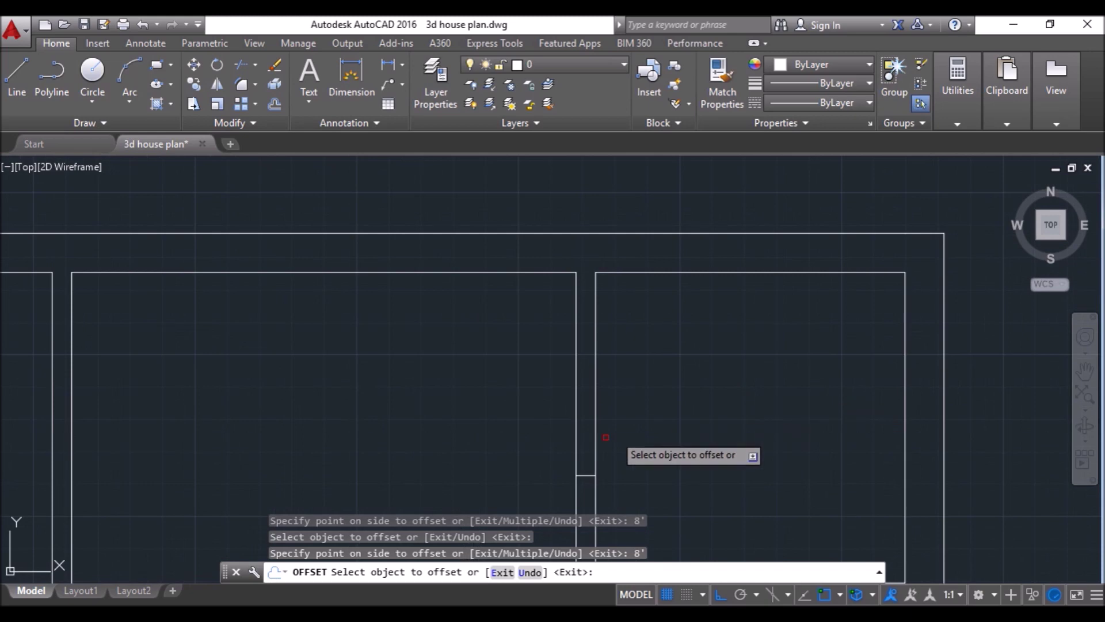
pyautogui.click(586, 475)
pyautogui.write('2\'6"')
pyautogui.press('Return')
# Offset the short line across the lower-right room's left wall 2'6" downward.
pyautogui.scroll(-5, 629, 333)
pyautogui.scroll(4, 646, 395)
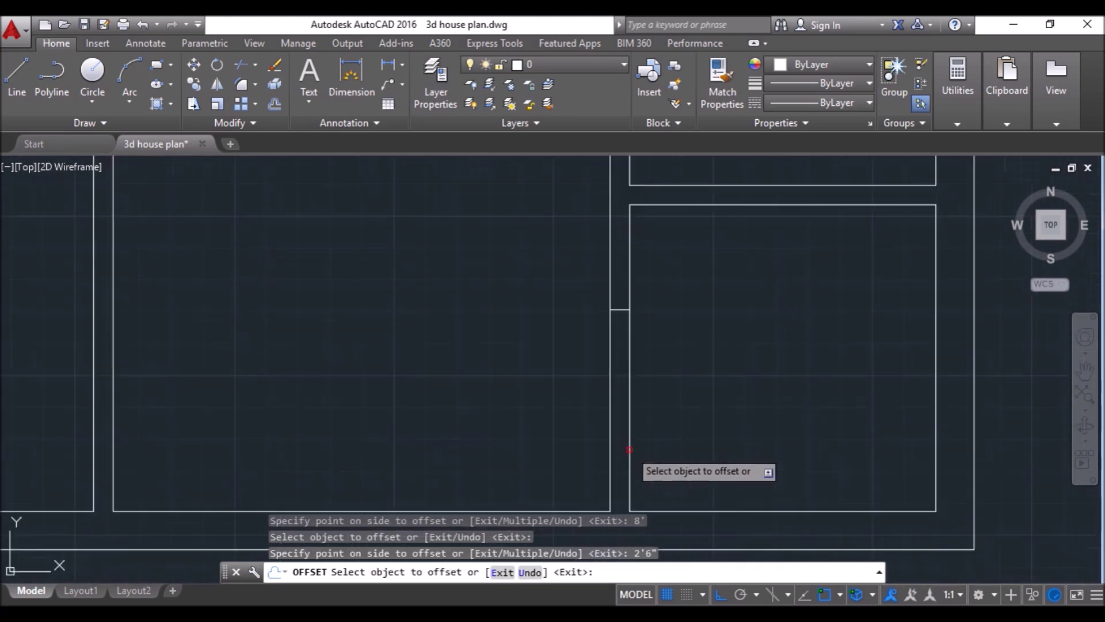
pyautogui.click(614, 309)
pyautogui.write('2\'6"')
pyautogui.press('Return')
# Offset the short line across the main room's lower wall 8' to the right and end the Offset command.
pyautogui.scroll(-5, 604, 437)
pyautogui.scroll(5, 363, 344)
pyautogui.click(365, 327)
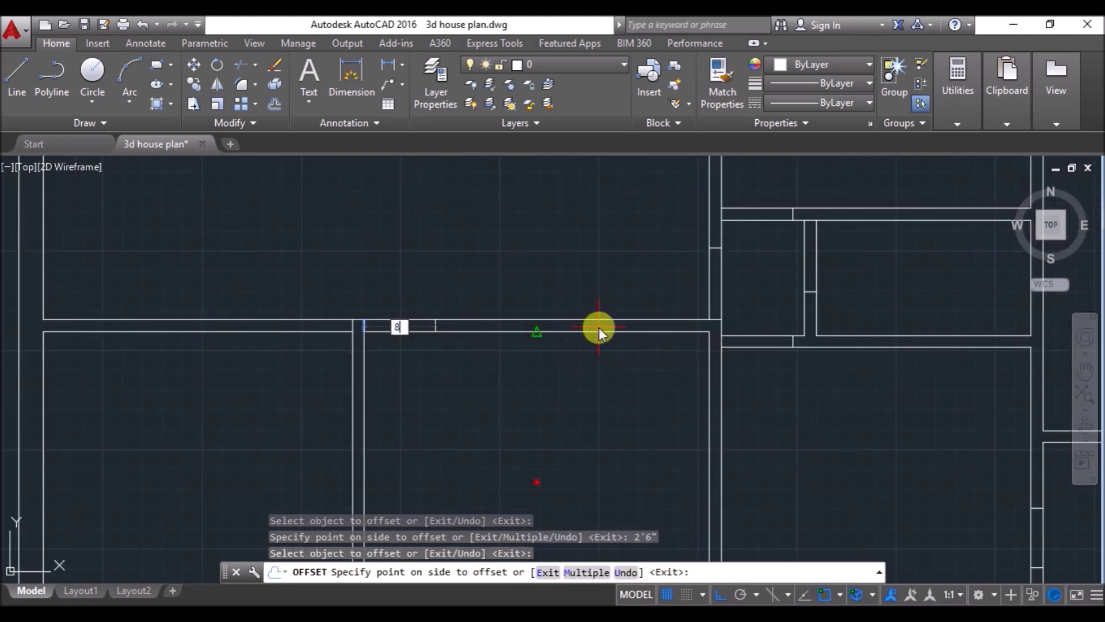
pyautogui.click(601, 337)
pyautogui.press('Return')
# Trim the wall lines inside the openings on the upper-left room's left wall and between it and the small room.
pyautogui.scroll(-5, 483, 411)
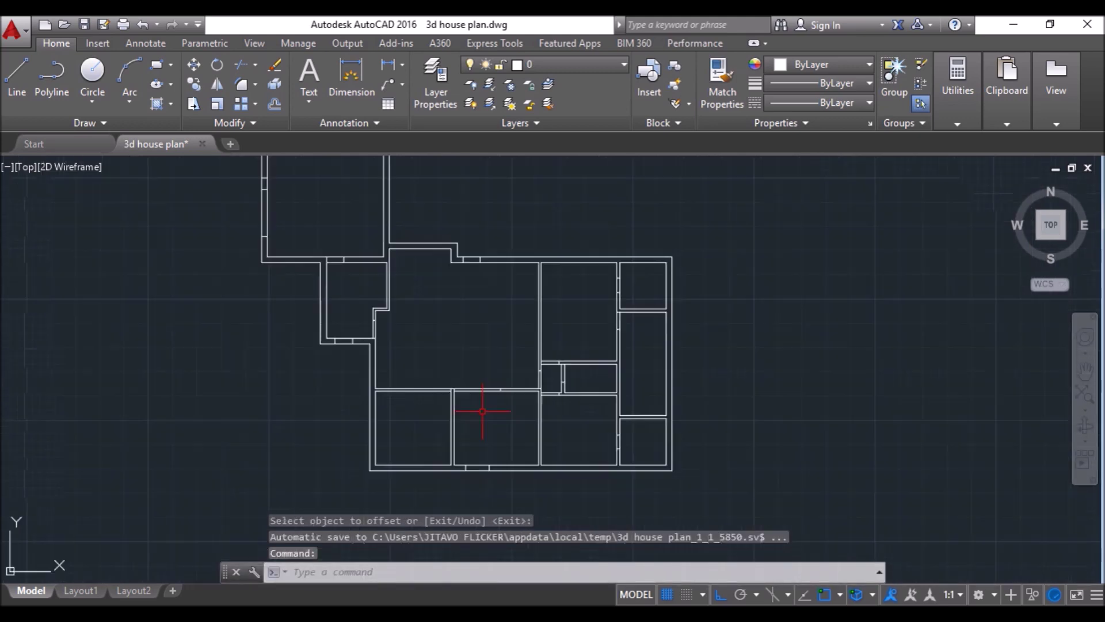
pyautogui.write('tr')
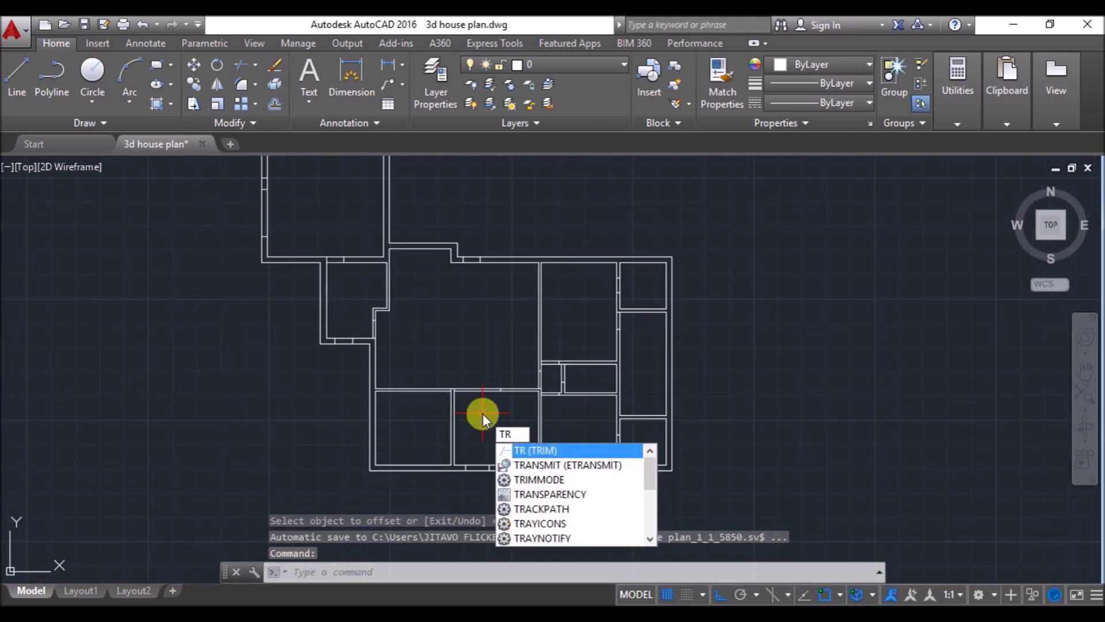
pyautogui.press('Return')
pyautogui.press('Return')
pyautogui.scroll(-5, 265, 326)
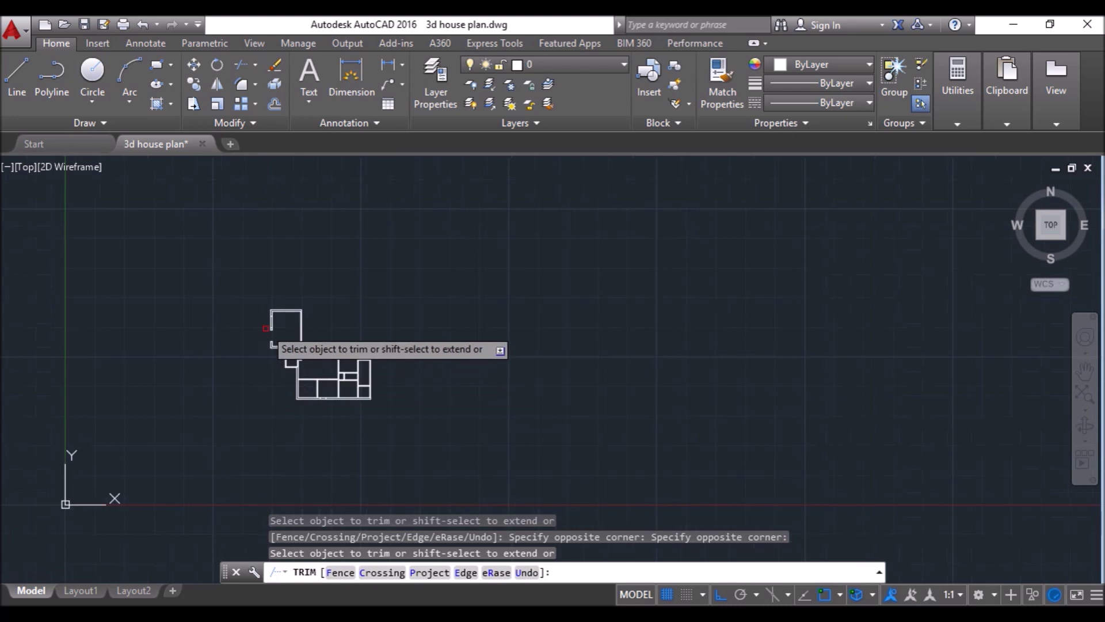
pyautogui.scroll(5, 292, 316)
pyautogui.scroll(4, 322, 326)
pyautogui.click(368, 461)
pyautogui.click(348, 365)
# Trim the wall lines inside the openings in the small room's lower wall and right wall.
pyautogui.moveTo(903, 457); pyautogui.dragTo(734, 224, button='middle')
pyautogui.scroll(-3, 569, 469)
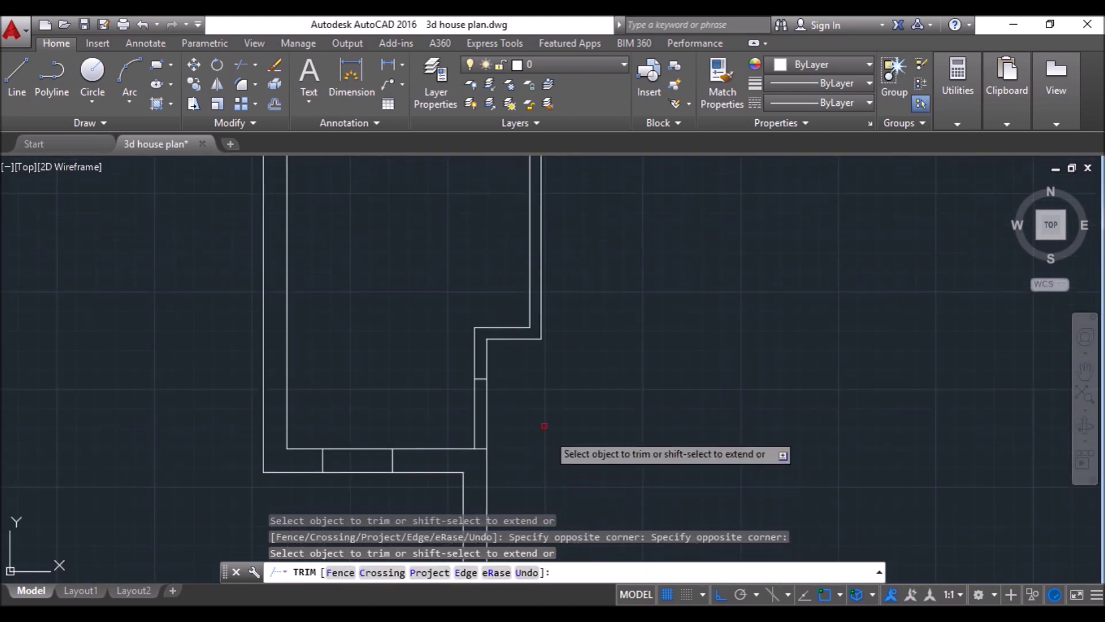
pyautogui.scroll(2, 344, 223)
# Trim the wall lines inside the 8' opening below the main room and the 4' opening in the bottom outer wall.
pyautogui.scroll(-3, 474, 388)
pyautogui.scroll(5, 437, 348)
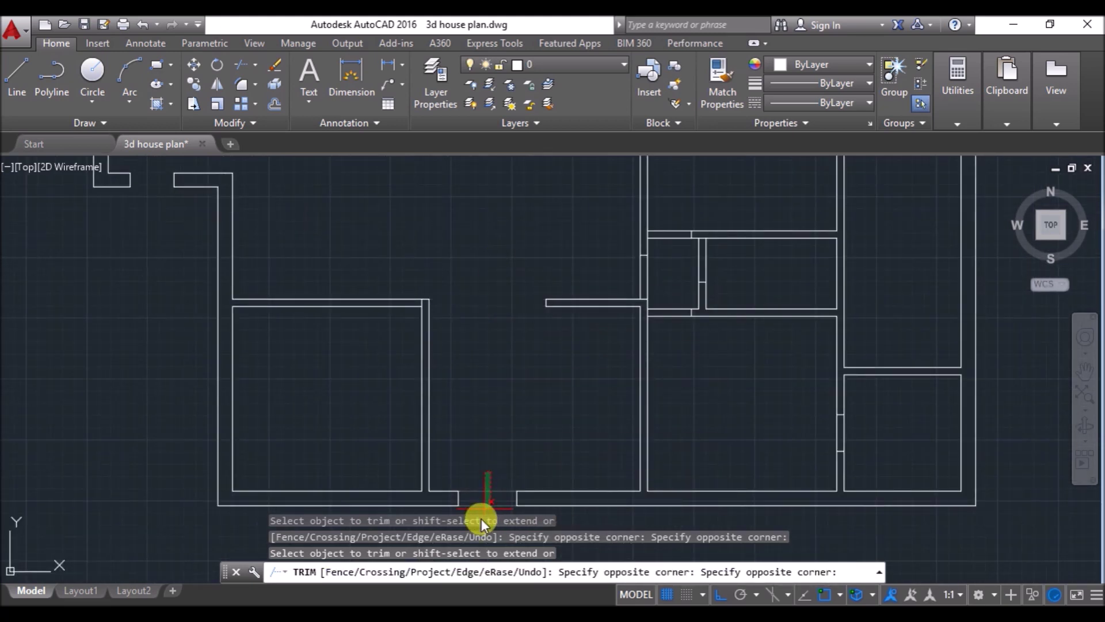
pyautogui.click(487, 502)
# Trim the wall lines inside the openings in the central compartment's lower and upper walls.
pyautogui.click(677, 292)
pyautogui.click(684, 322)
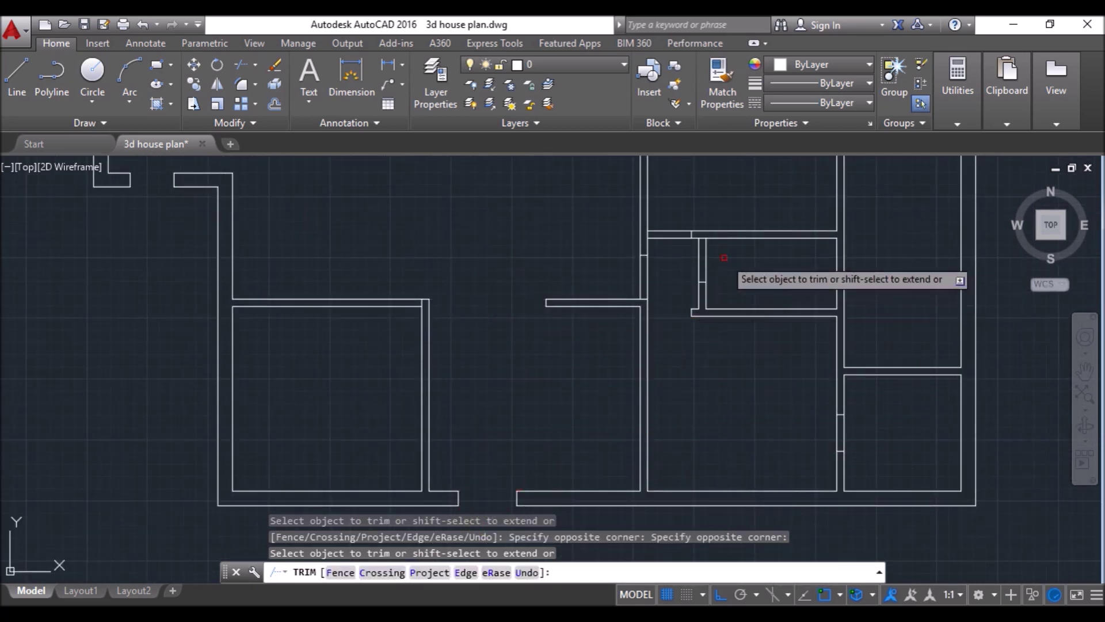
pyautogui.click(678, 263)
pyautogui.click(671, 221)
# Trim the wall lines inside the opening in the lower-right room's left wall.
pyautogui.click(862, 432)
pyautogui.click(792, 440)
pyautogui.scroll(-2, 719, 482)
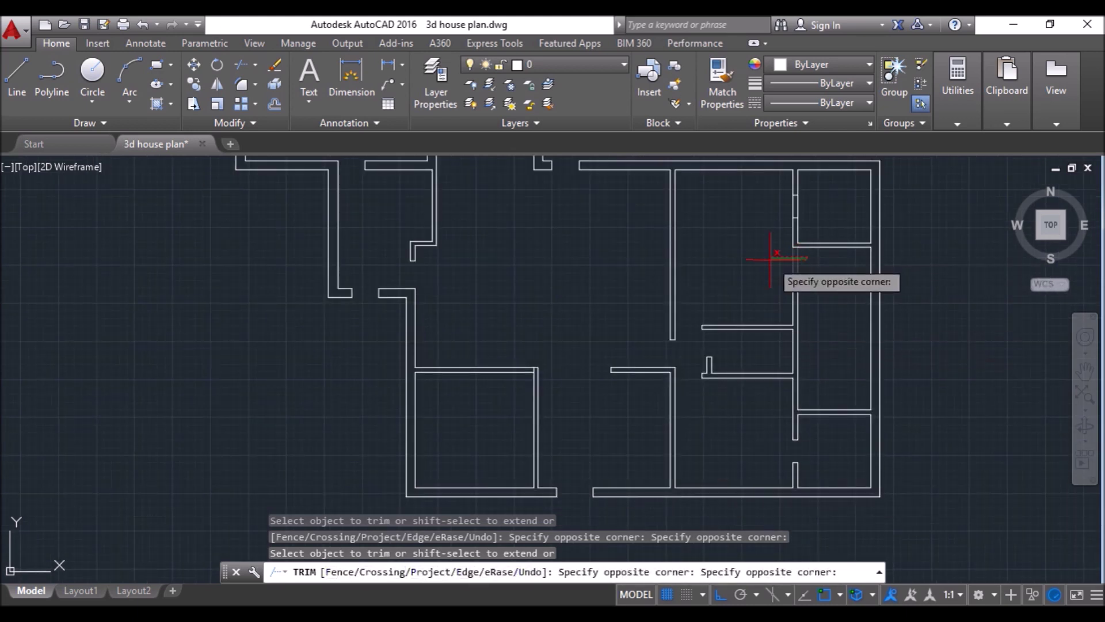
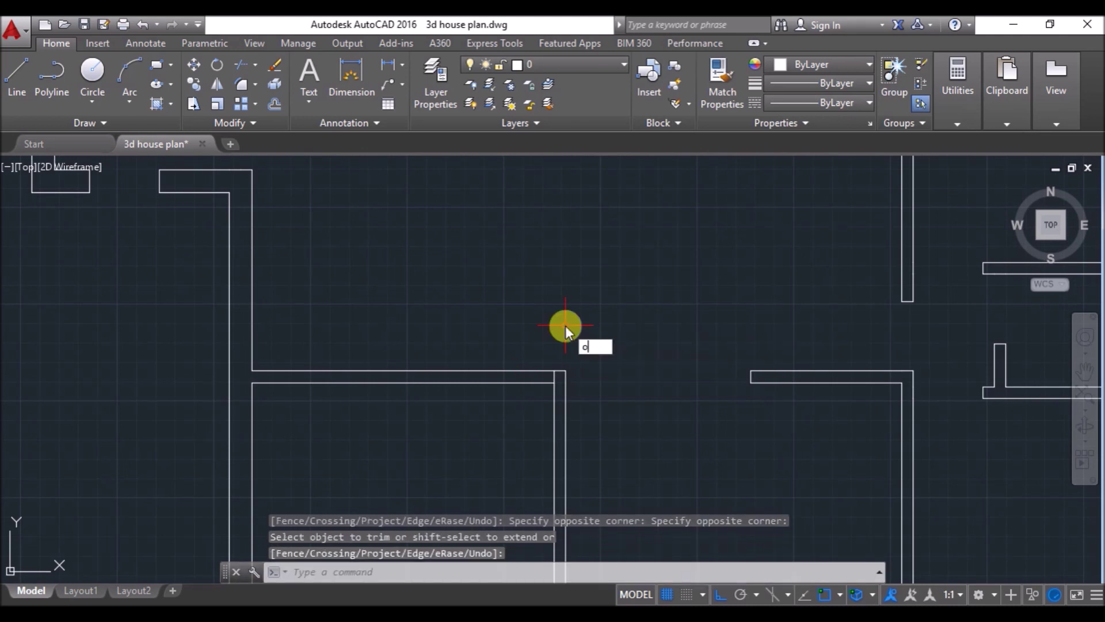
# Cut a 3' opening in the lower-left room's upper wall by offsetting its right wall line and trimming.
pyautogui.write('3')
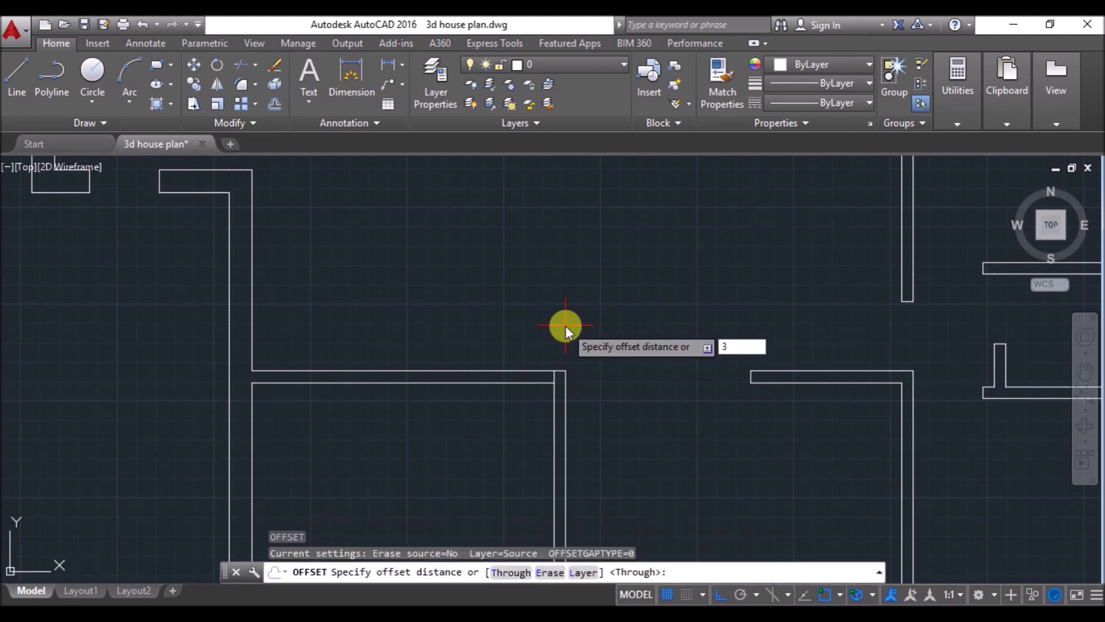
pyautogui.press('Return')
pyautogui.click(554, 377)
pyautogui.click(481, 309)
pyautogui.press('Return')
pyautogui.write('tr')
pyautogui.press('Return')
pyautogui.press('Return')
pyautogui.moveTo(537, 345); pyautogui.dragTo(474, 400)
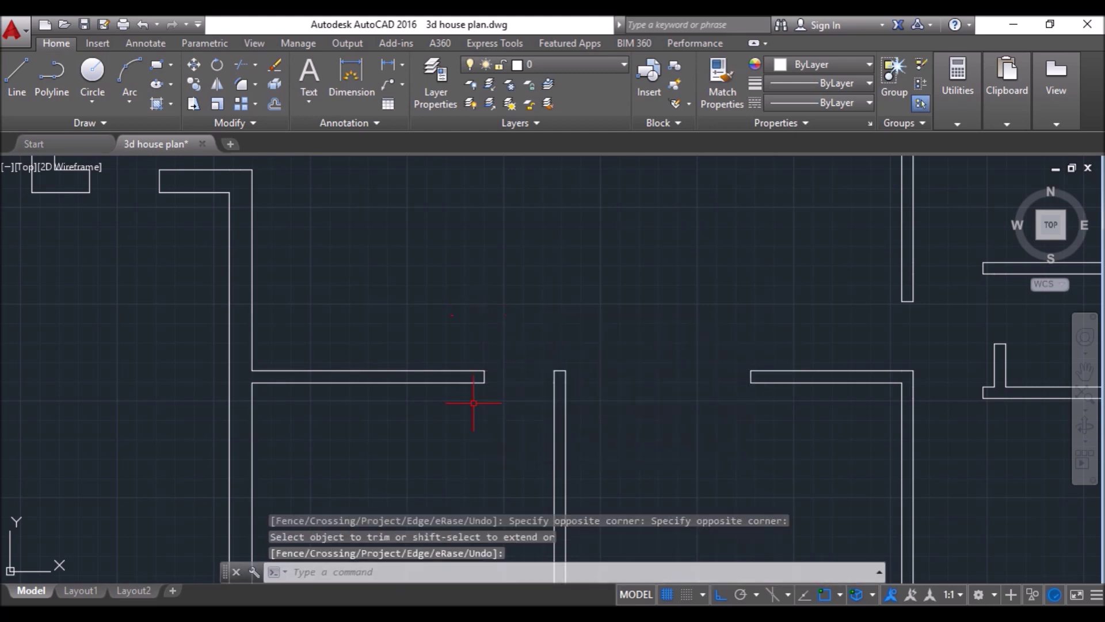
# Draw a 1' long, 6" thick wall stub down from the free left end of the short wall in the lower middle area.
pyautogui.scroll(-5, 473, 402)
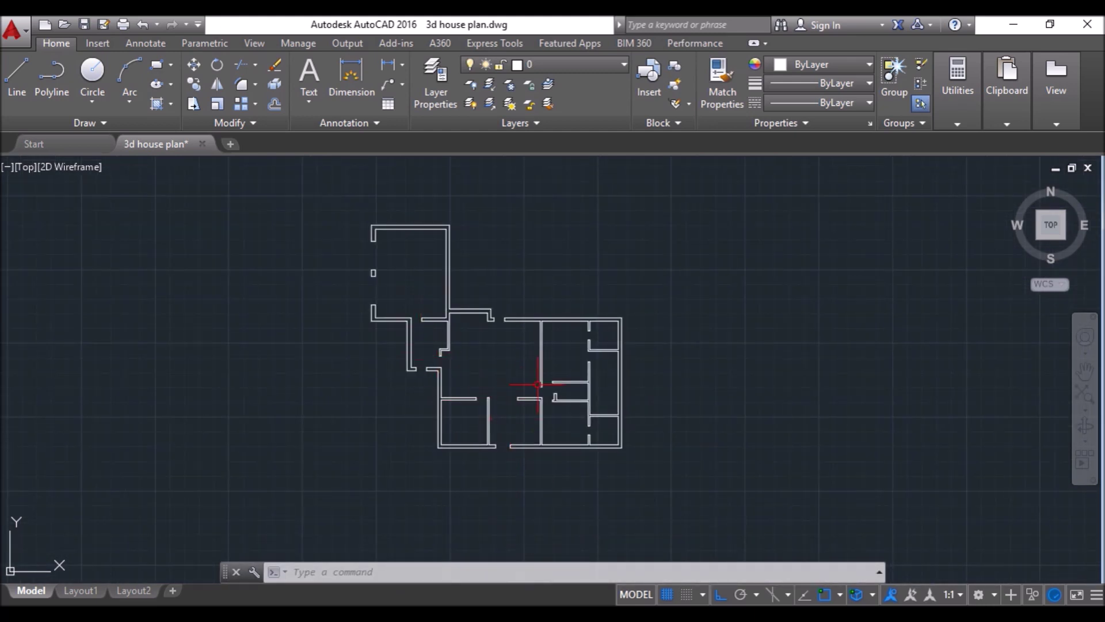
pyautogui.scroll(2, 515, 288)
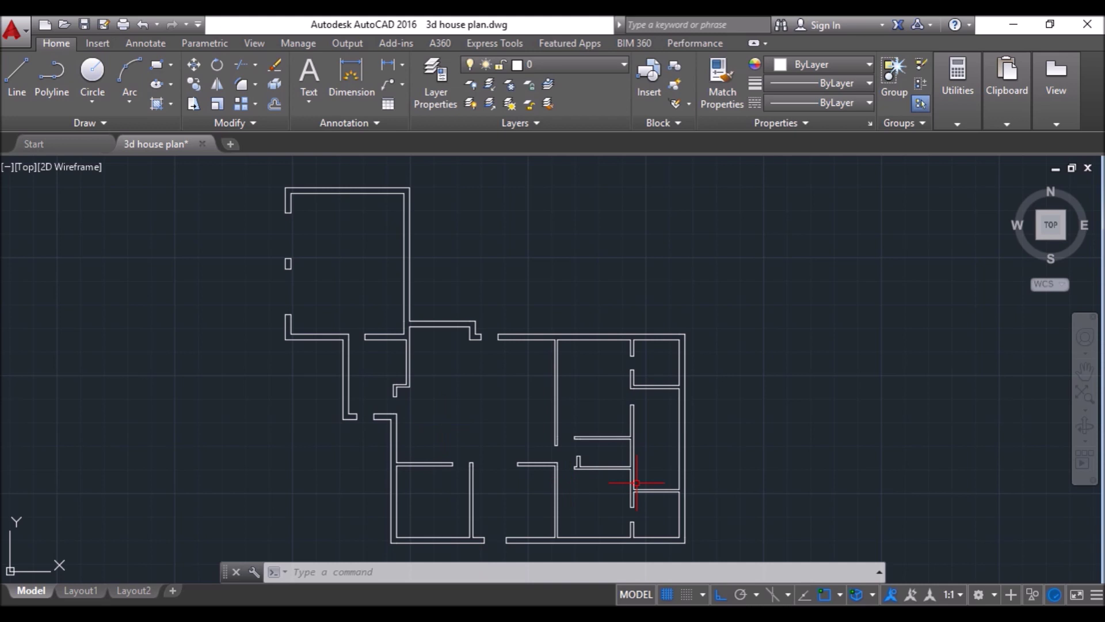
pyautogui.scroll(-2, 498, 384)
pyautogui.scroll(6, 525, 463)
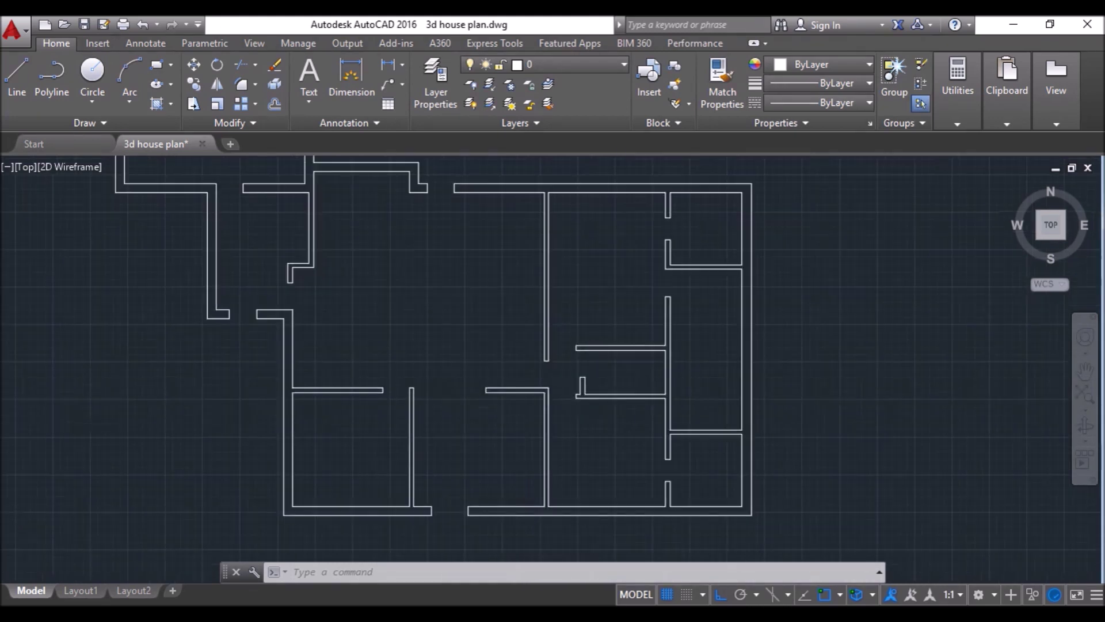
pyautogui.moveTo(522, 461); pyautogui.dragTo(463, 377, button='middle')
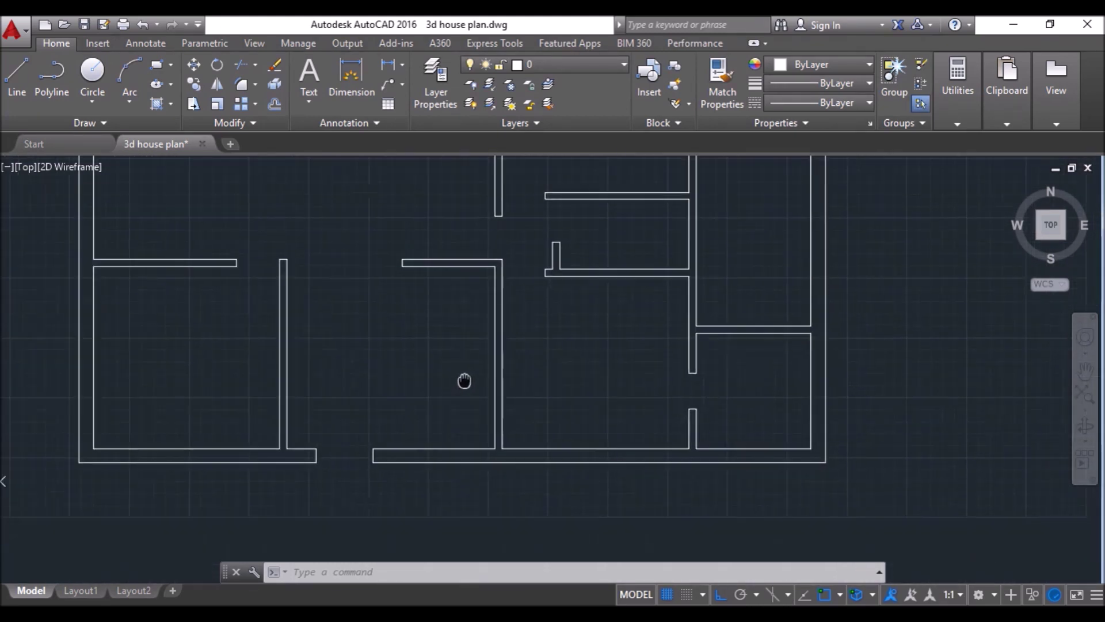
pyautogui.click(16, 74)
pyautogui.scroll(6, 392, 275)
pyautogui.click(433, 242)
pyautogui.scroll(-6, 414, 368)
pyautogui.write("1'")
pyautogui.press('Return')
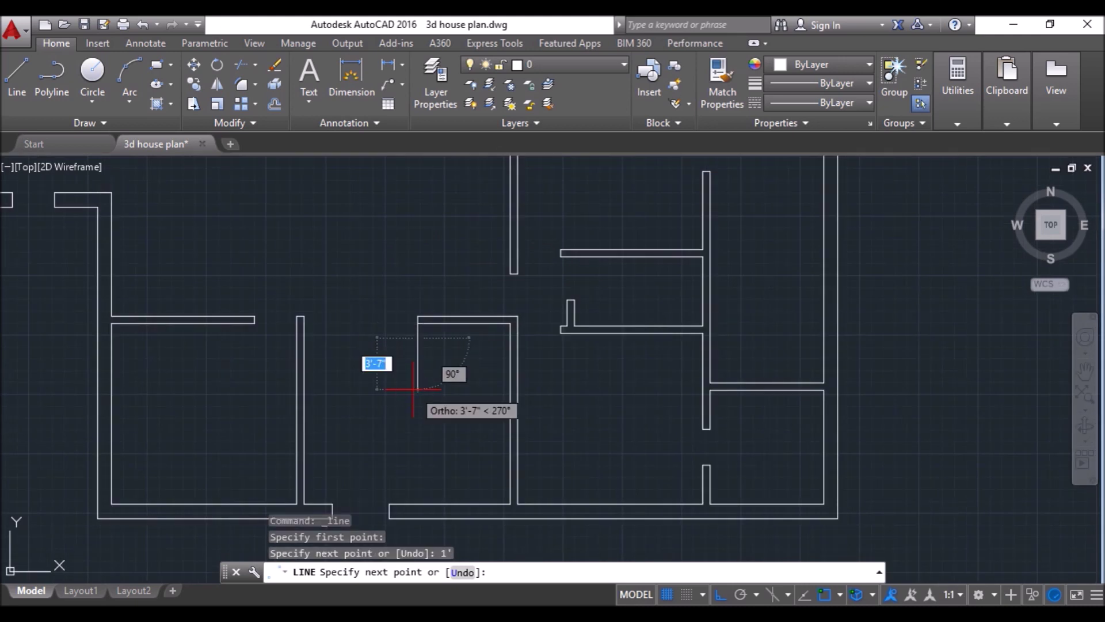
pyautogui.write('6"')
pyautogui.press('Return')
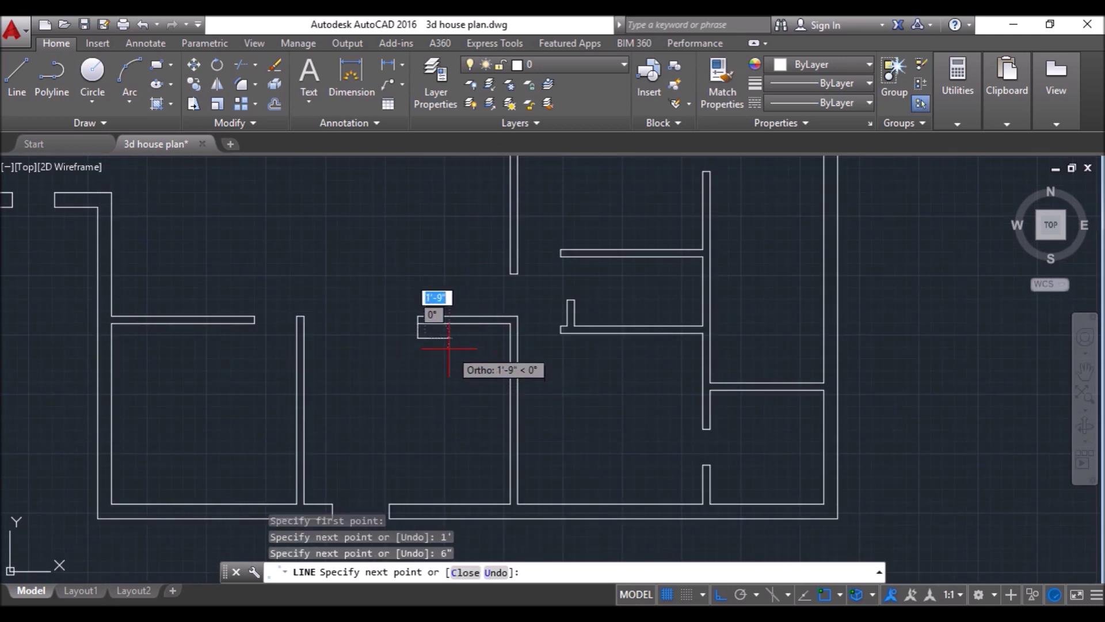
pyautogui.scroll(2, 452, 348)
pyautogui.press('Return')
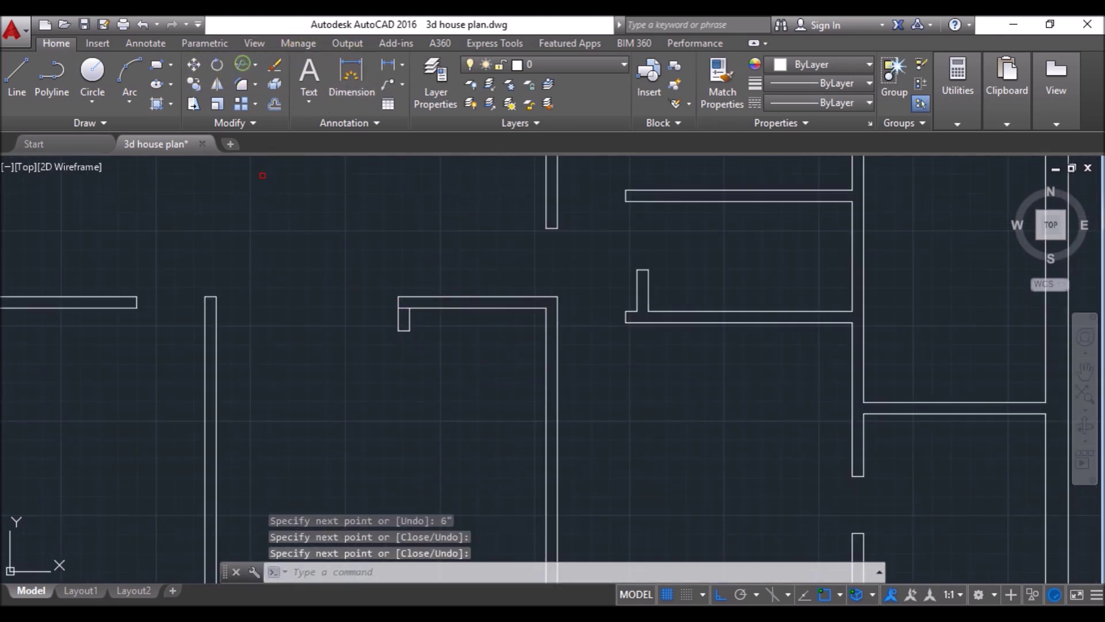
# Trim the wall line crossing the junction between the short wall and its stub.
pyautogui.click(246, 65)
pyautogui.press('Return')
pyautogui.scroll(3, 371, 293)
pyautogui.click(377, 293)
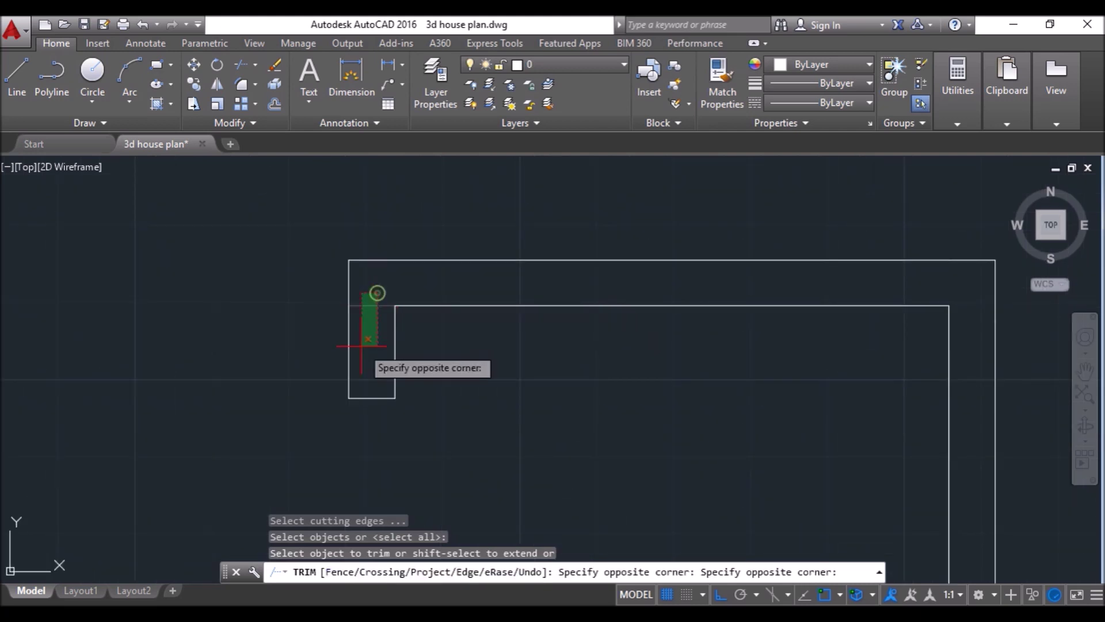
pyautogui.click(362, 343)
pyautogui.scroll(-5, 346, 229)
pyautogui.press('Escape')
# Mirror the short wall and its stub about a horizontal line 21" below the inner corner, keeping the source objects.
pyautogui.click(587, 213)
pyautogui.click(390, 284)
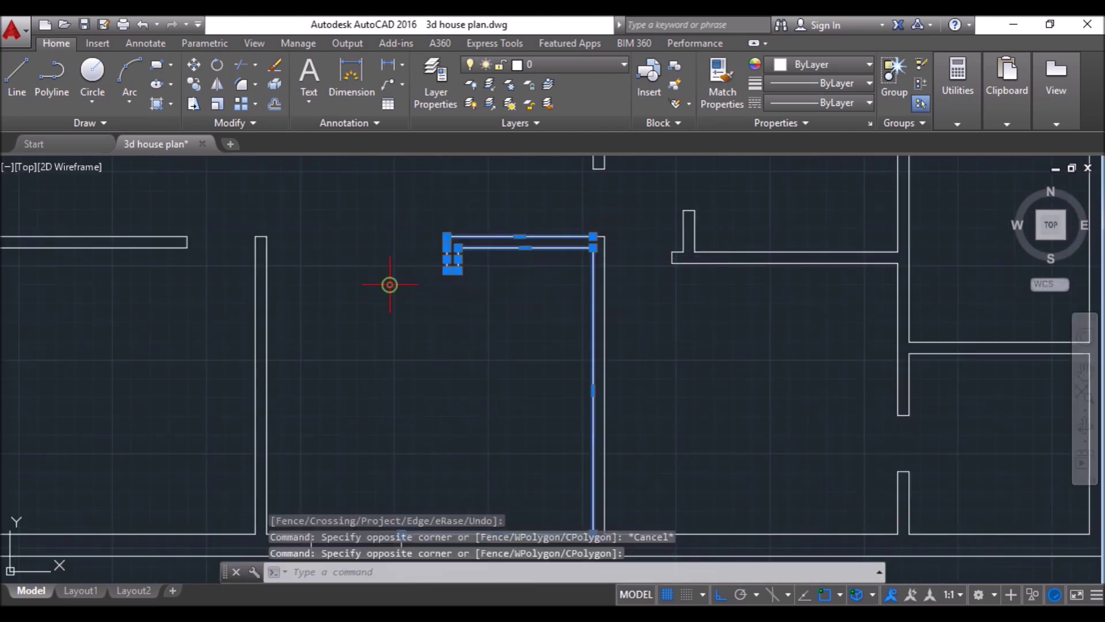
pyautogui.press('Return')
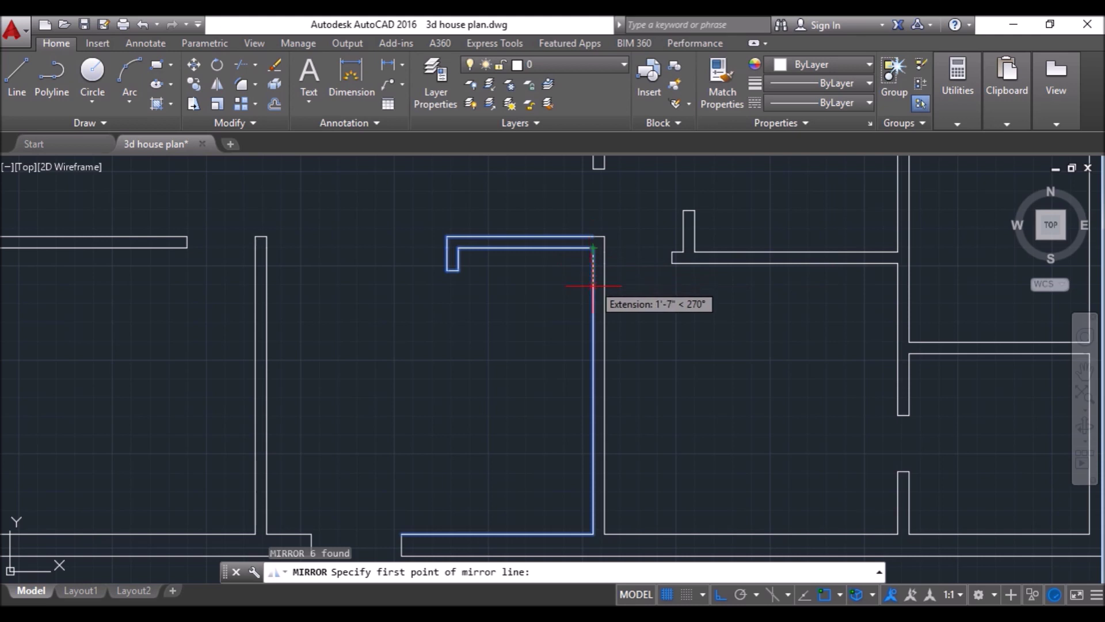
pyautogui.write('21')
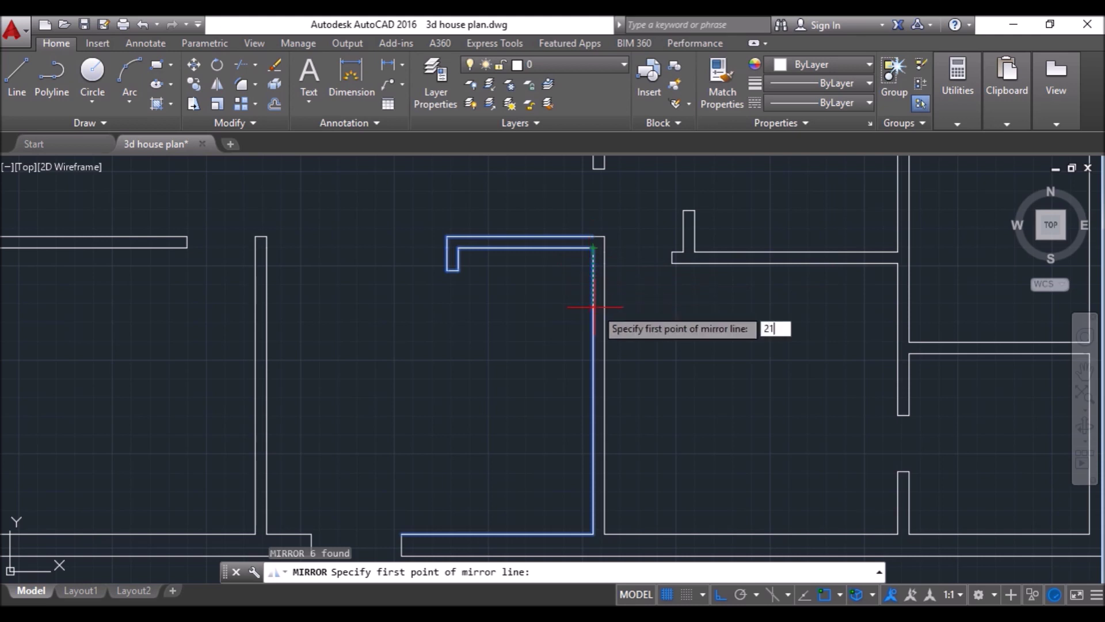
pyautogui.write('"')
pyautogui.press('Return')
pyautogui.click(677, 286)
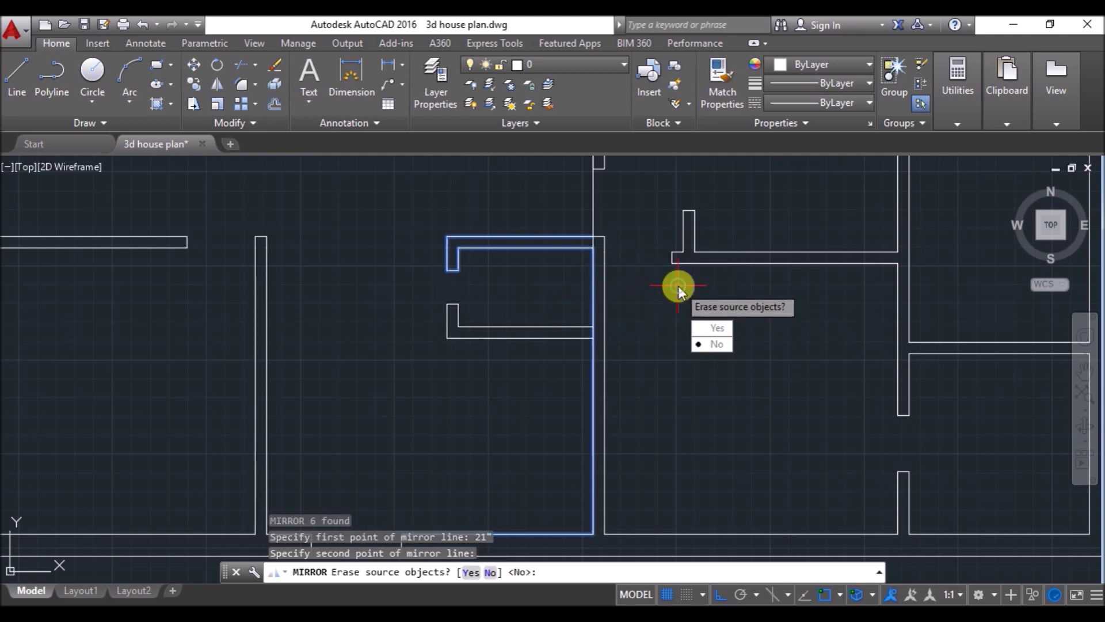
pyautogui.press('Return')
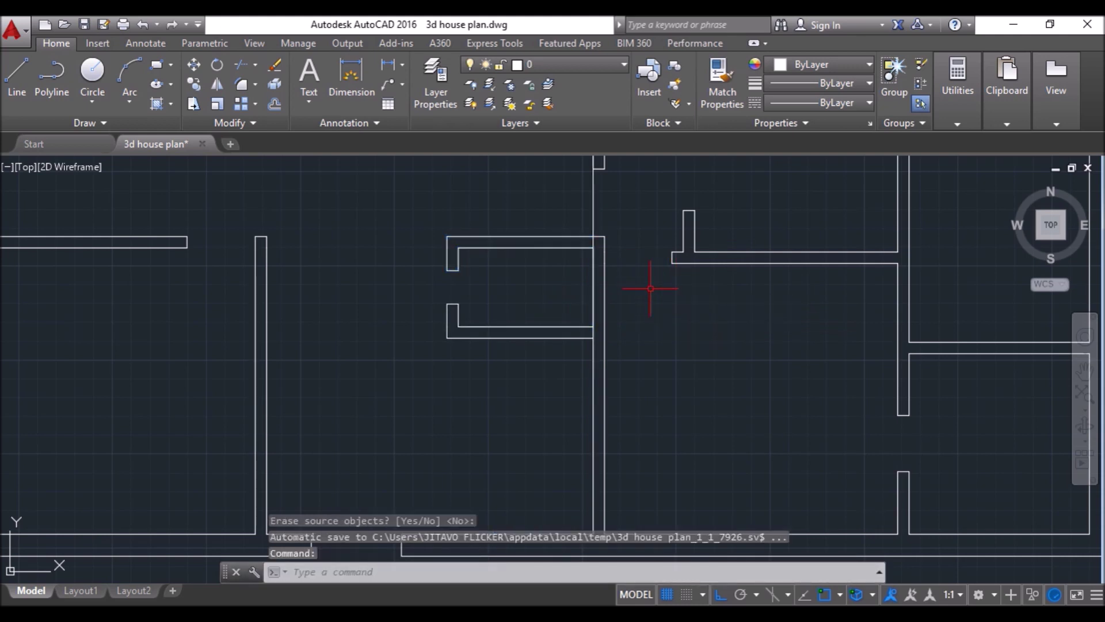
# Trim the surplus wall lines left around the mirrored closet walls.
pyautogui.write('tr')
pyautogui.press('Return')
pyautogui.press('Return')
pyautogui.scroll(2, 599, 259)
pyautogui.click(633, 305)
pyautogui.click(649, 320)
pyautogui.scroll(1, 648, 320)
pyautogui.scroll(-3, 678, 357)
pyautogui.scroll(5, 747, 319)
pyautogui.scroll(-3, 747, 319)
pyautogui.scroll(2, 698, 363)
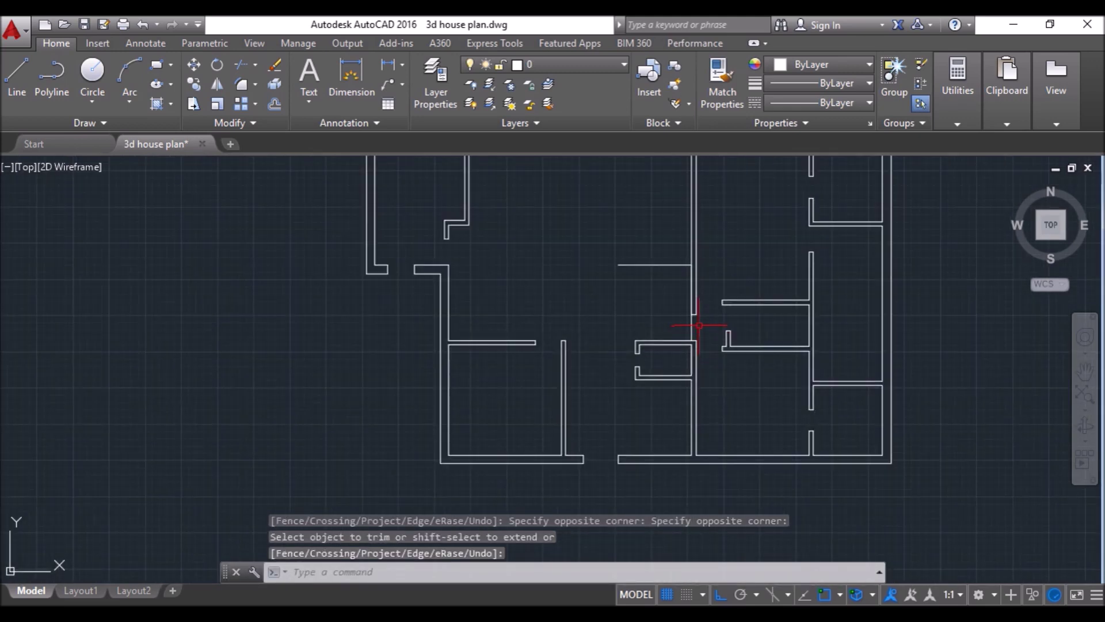
# Erase the leftover mirrored line in the opening above the small closet.
pyautogui.press('Escape')
pyautogui.click(705, 313)
pyautogui.click(680, 325)
pyautogui.press('Delete')
pyautogui.scroll(5, 707, 378)
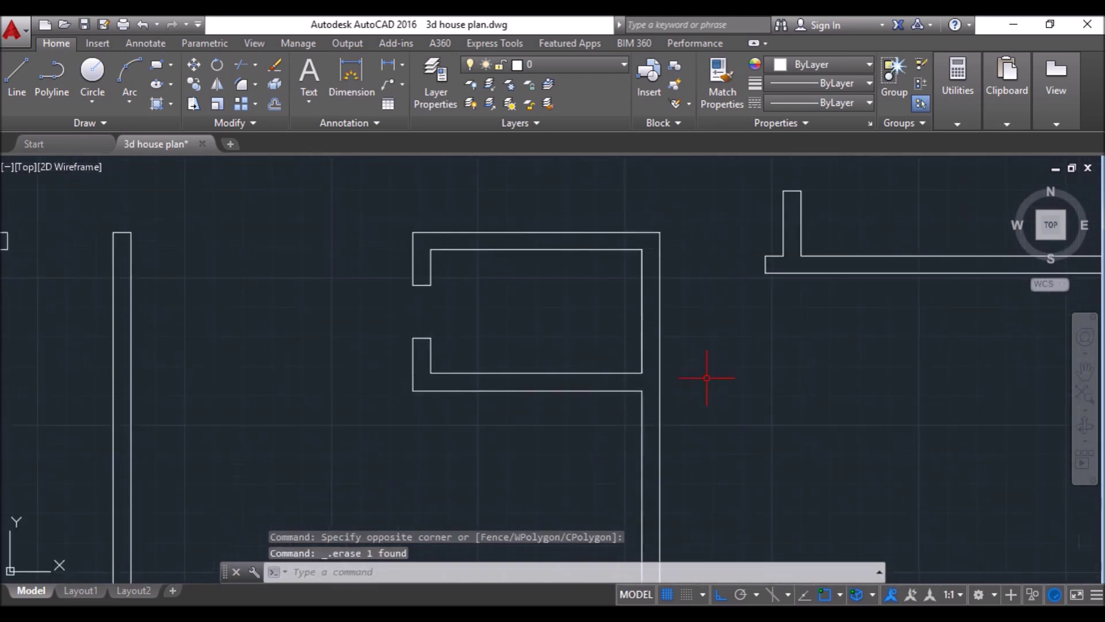
# Draw a line 4'5" down and 3'3" left, starting 2' right of the closet's lower-left outer corner.
pyautogui.scroll(-5, 671, 321)
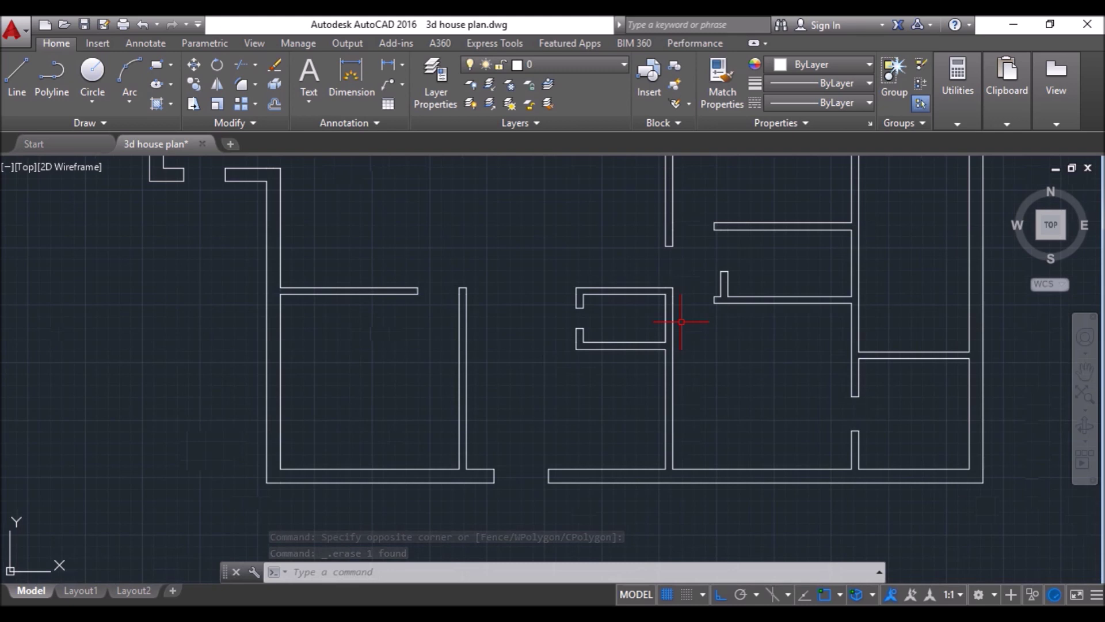
pyautogui.scroll(-2, 682, 321)
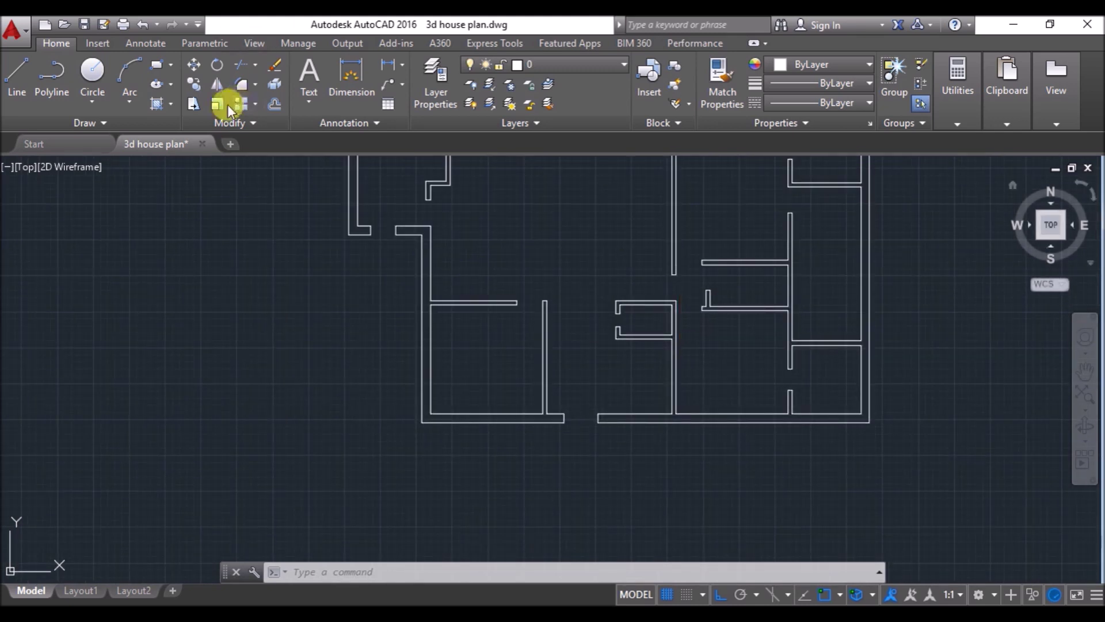
pyautogui.click(16, 74)
pyautogui.scroll(5, 571, 310)
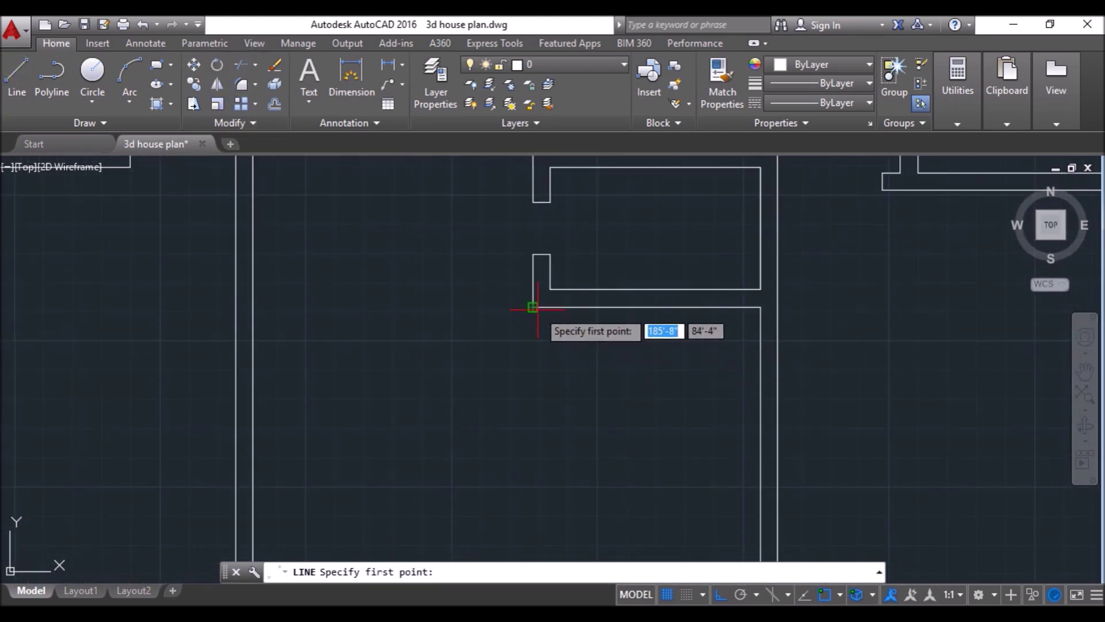
pyautogui.write("2'")
pyautogui.press('Return')
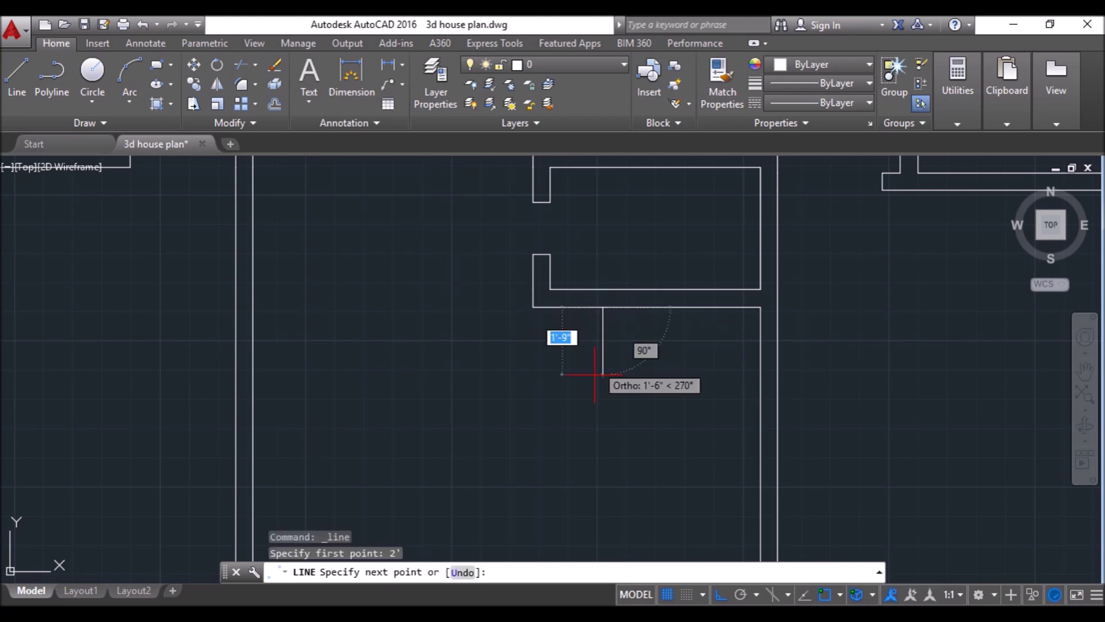
pyautogui.write('4\'5"')
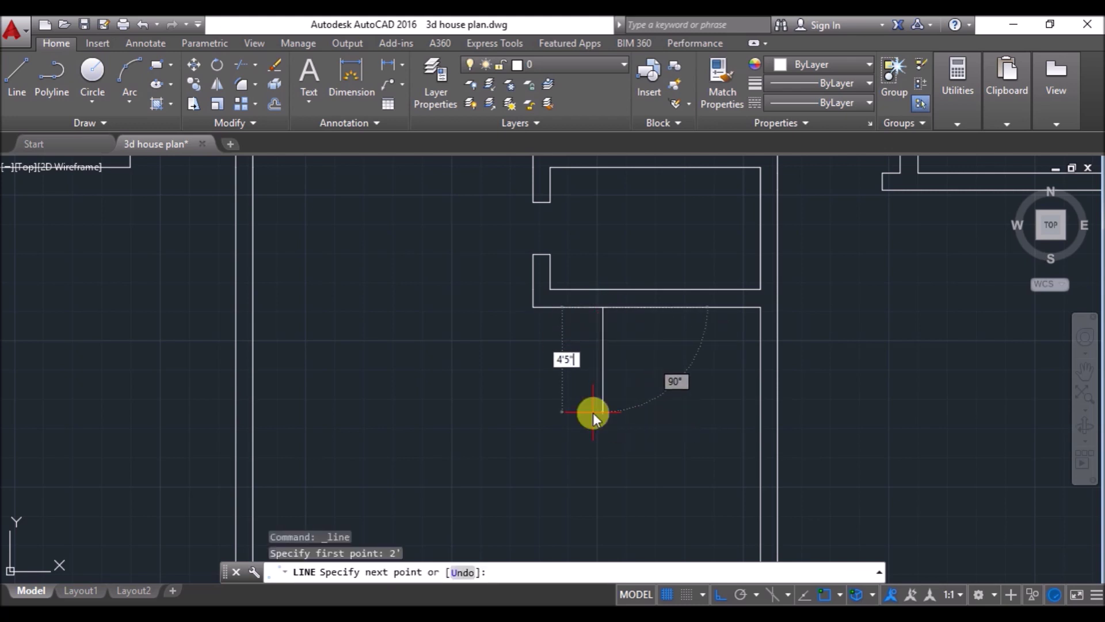
pyautogui.press('Return')
pyautogui.scroll(-1, 612, 353)
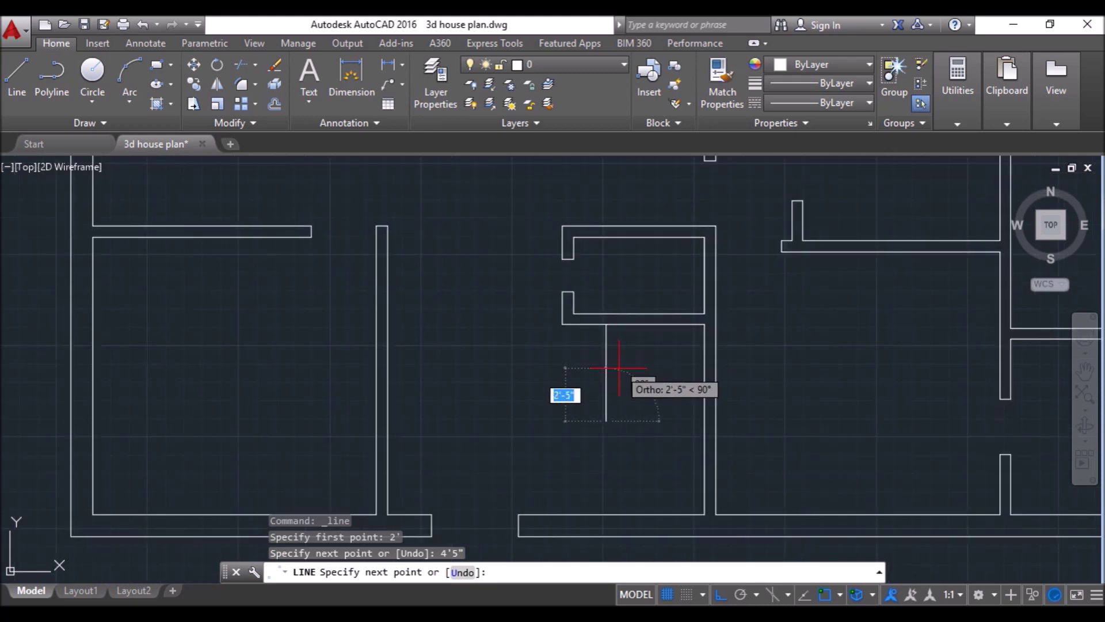
pyautogui.write("3'3")
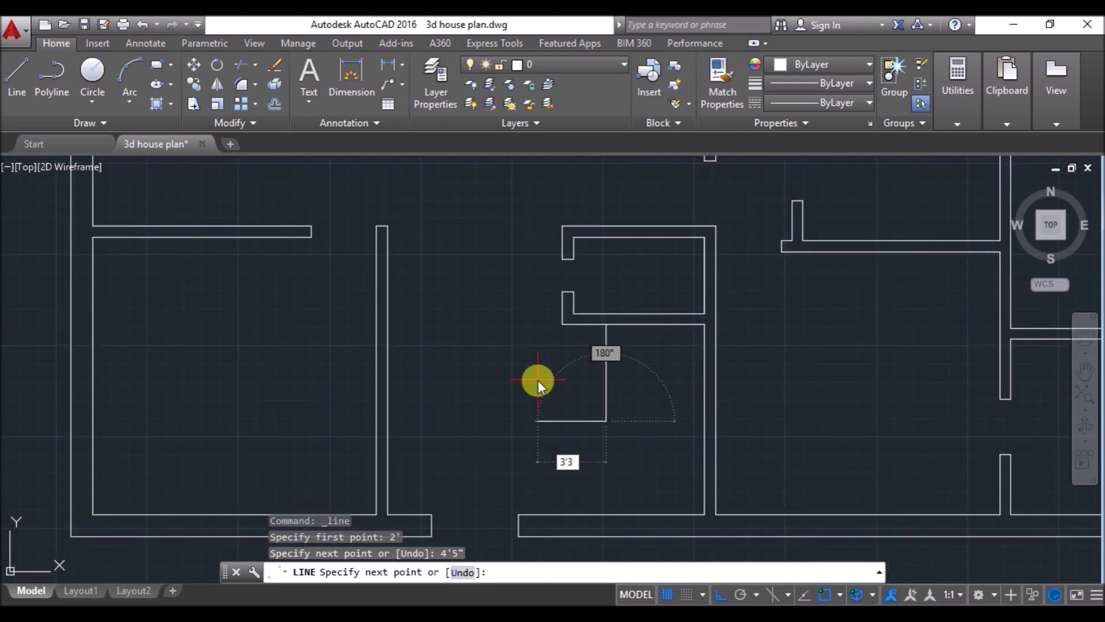
pyautogui.press('Return')
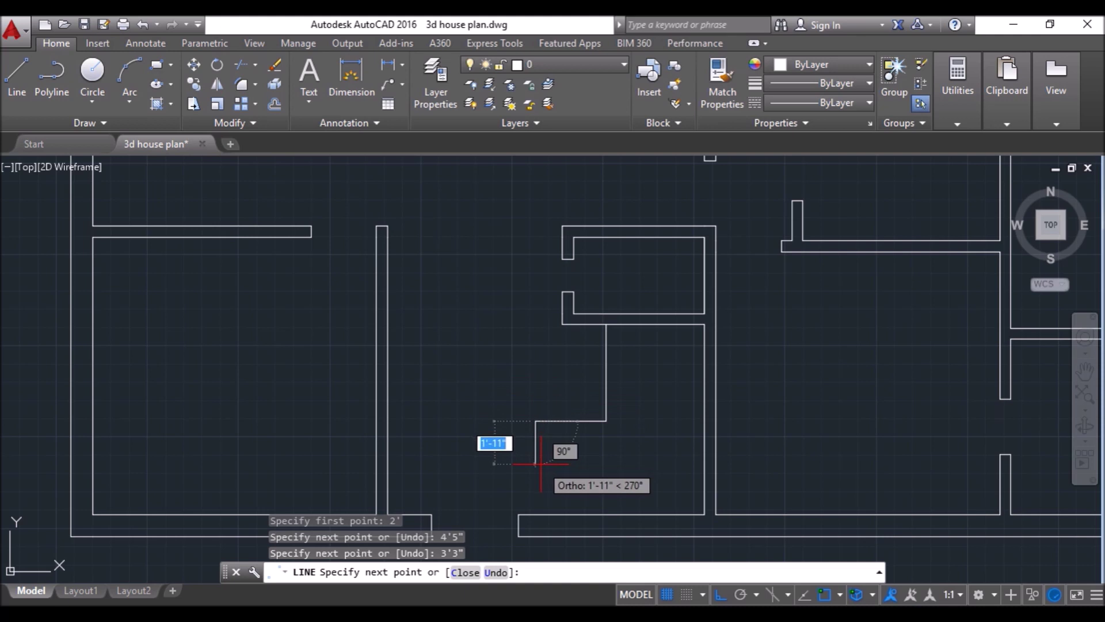
# Complete the L-shaped wall outline with a 6" end, a 3'9" lower edge and a line up to the closet wall.
pyautogui.write('6')
pyautogui.press('Return')
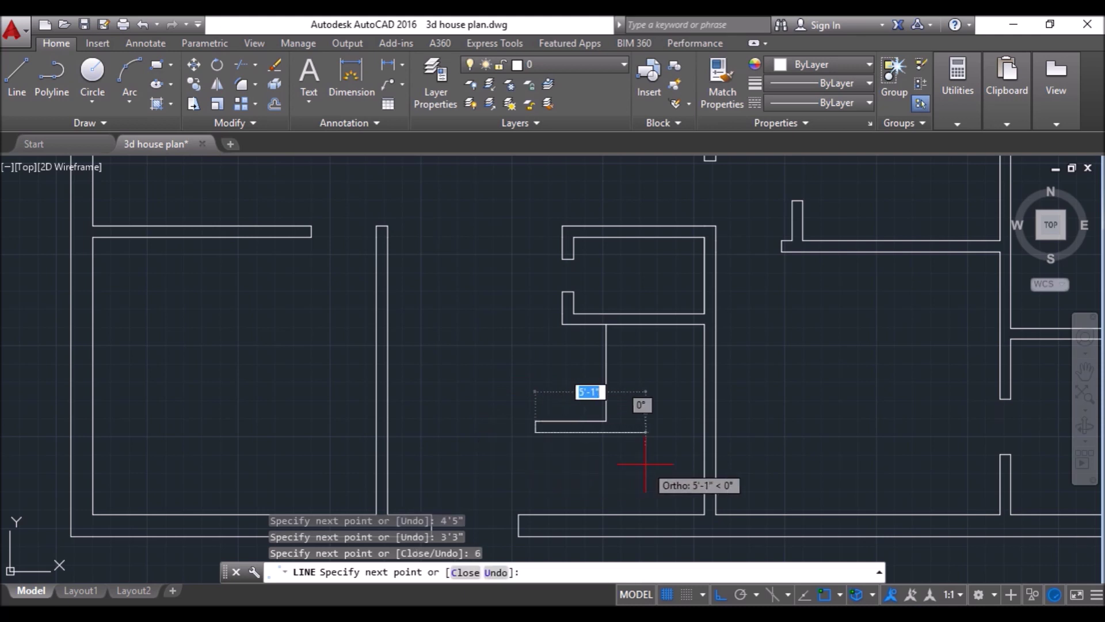
pyautogui.write("3'9")
pyautogui.press('Return')
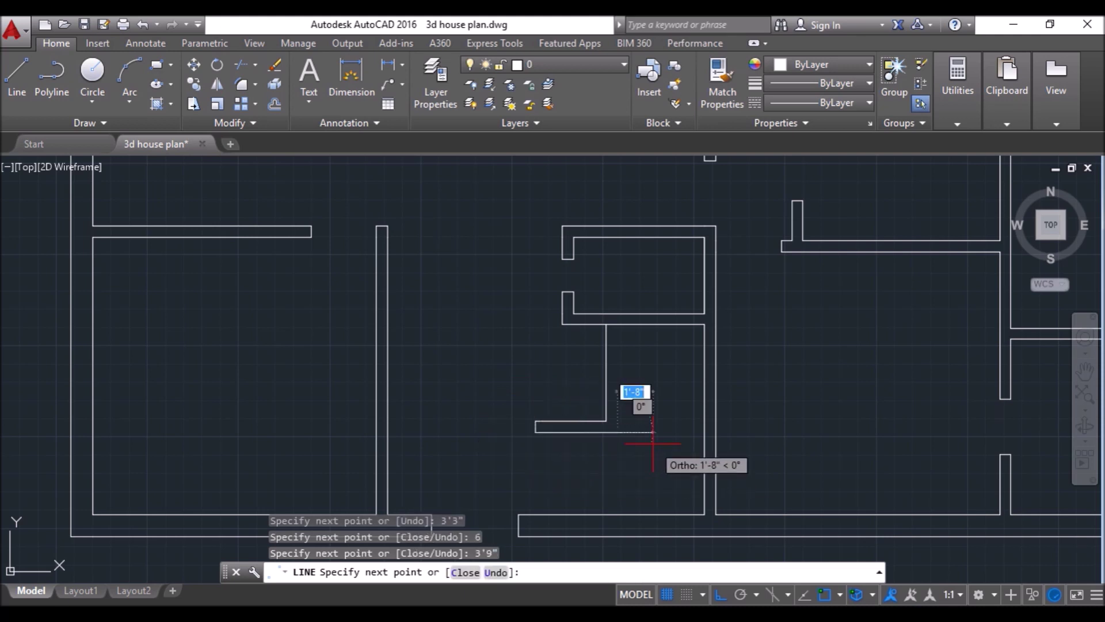
pyautogui.click(618, 324)
pyautogui.press('Return')
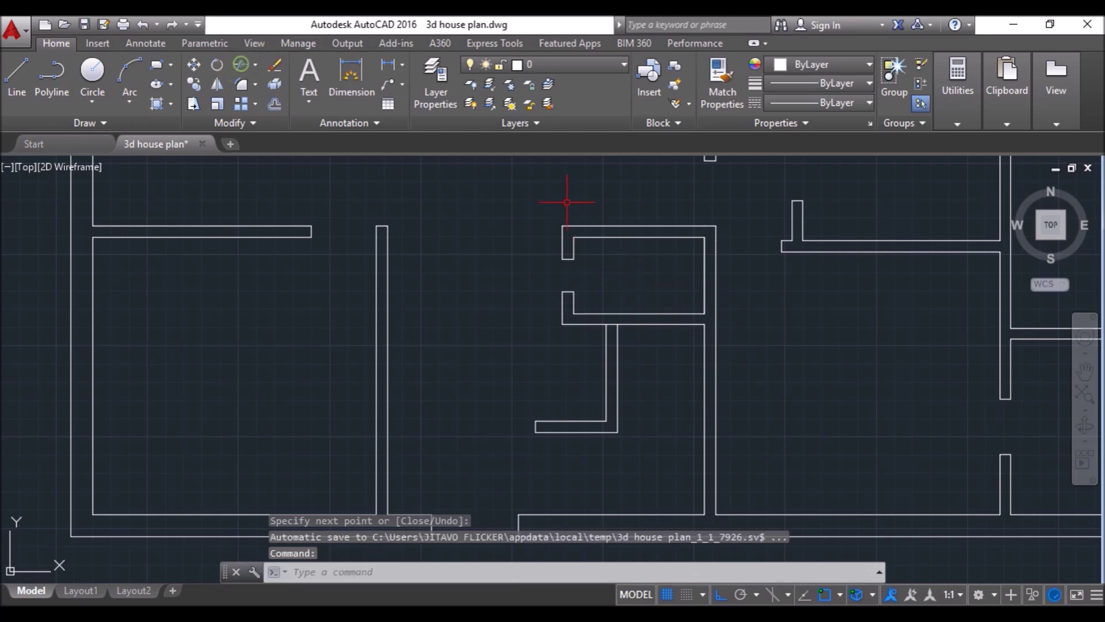
# Trim the closet's lower wall line where the L-shaped wall joins it.
pyautogui.write('tr')
pyautogui.press('Return')
pyautogui.press('Return')
pyautogui.scroll(2, 608, 339)
pyautogui.doubleClick(619, 315)
pyautogui.click(615, 310)
pyautogui.click(610, 299)
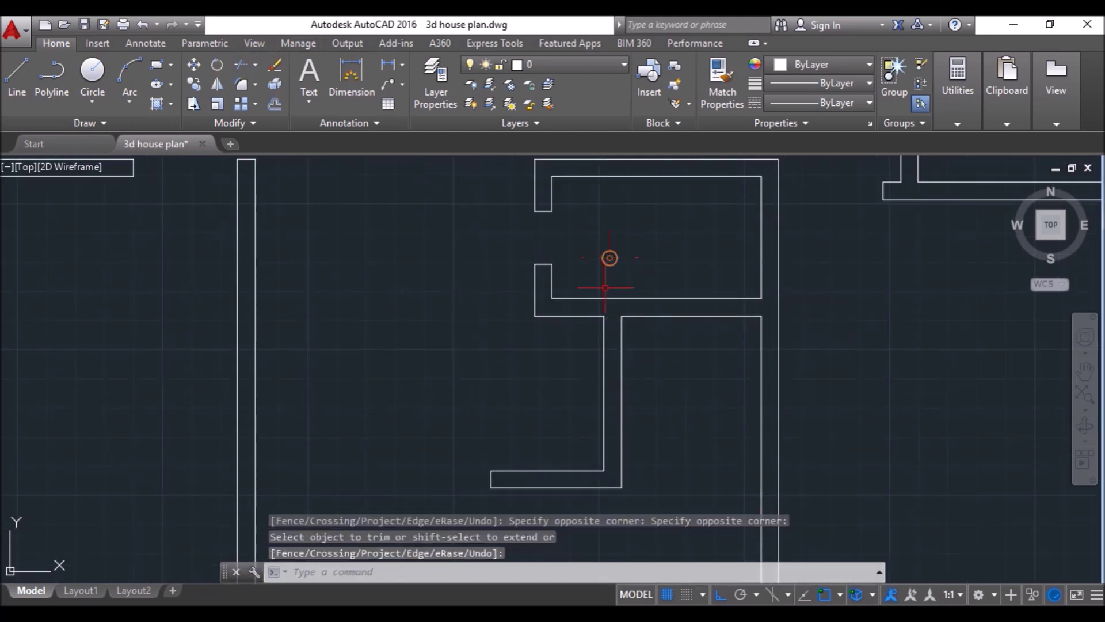
# Open the layer manager beside the floor plan and add a layer named wall.
pyautogui.scroll(-2, 610, 258)
pyautogui.scroll(-1, 592, 463)
pyautogui.scroll(-2, 609, 494)
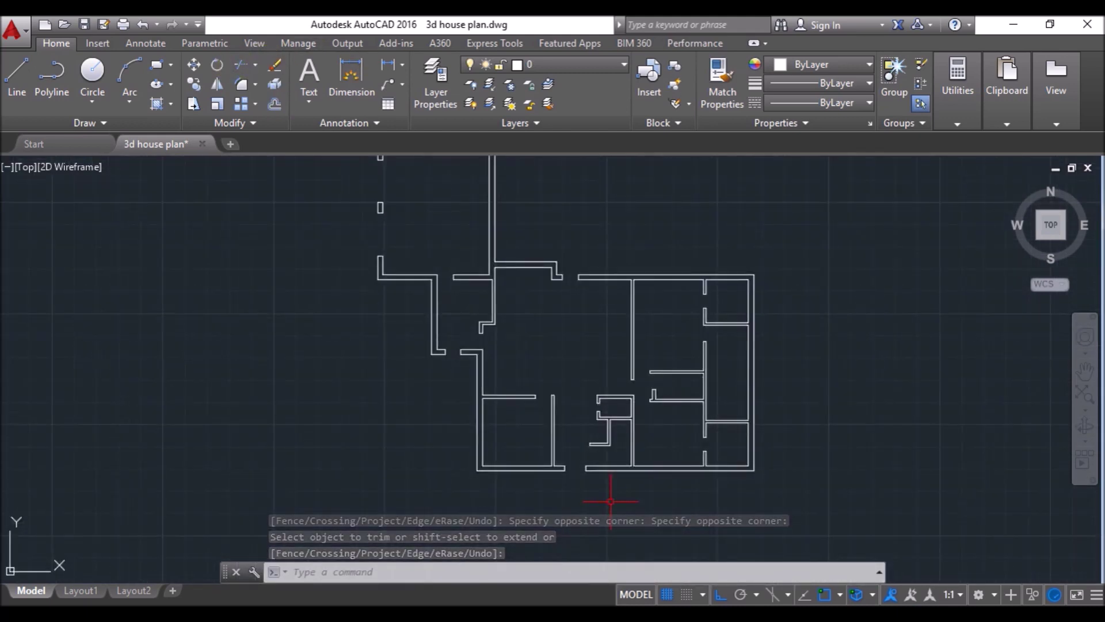
pyautogui.moveTo(584, 328); pyautogui.dragTo(507, 377, button='middle')
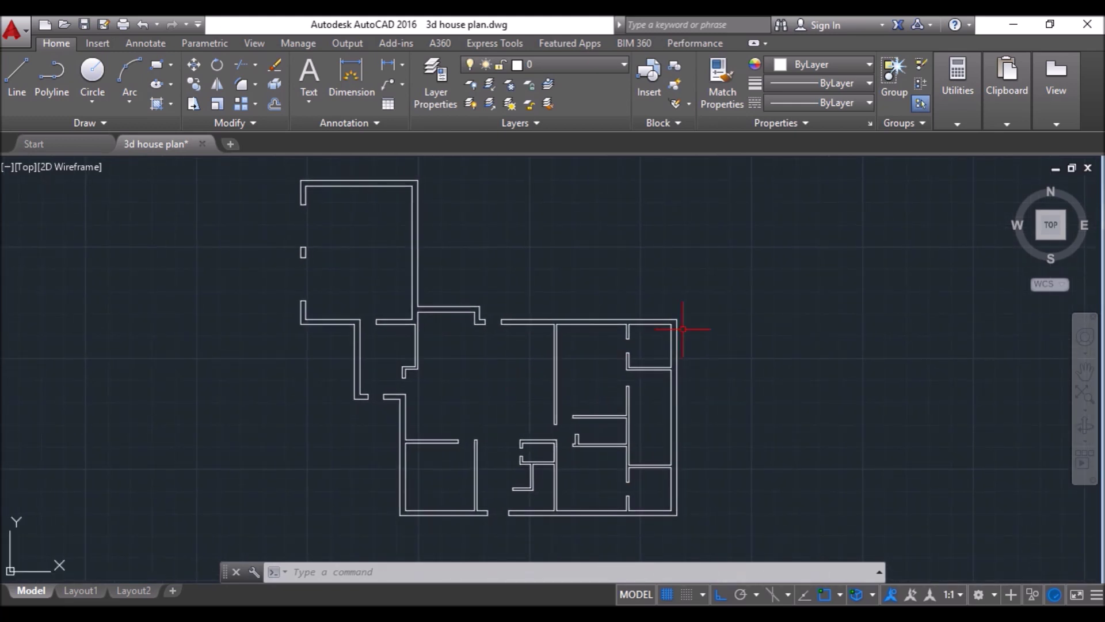
pyautogui.moveTo(789, 367); pyautogui.dragTo(636, 369, button='middle')
pyautogui.press('Escape')
pyautogui.click(436, 88)
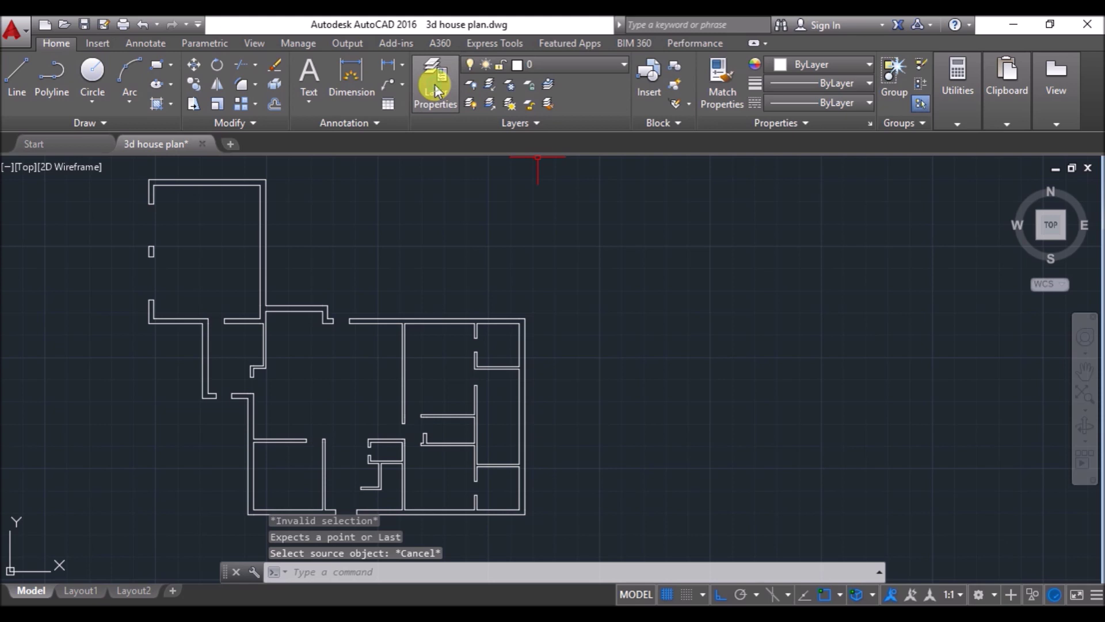
pyautogui.moveTo(60, 129); pyautogui.dragTo(536, 222)
pyautogui.click(663, 190)
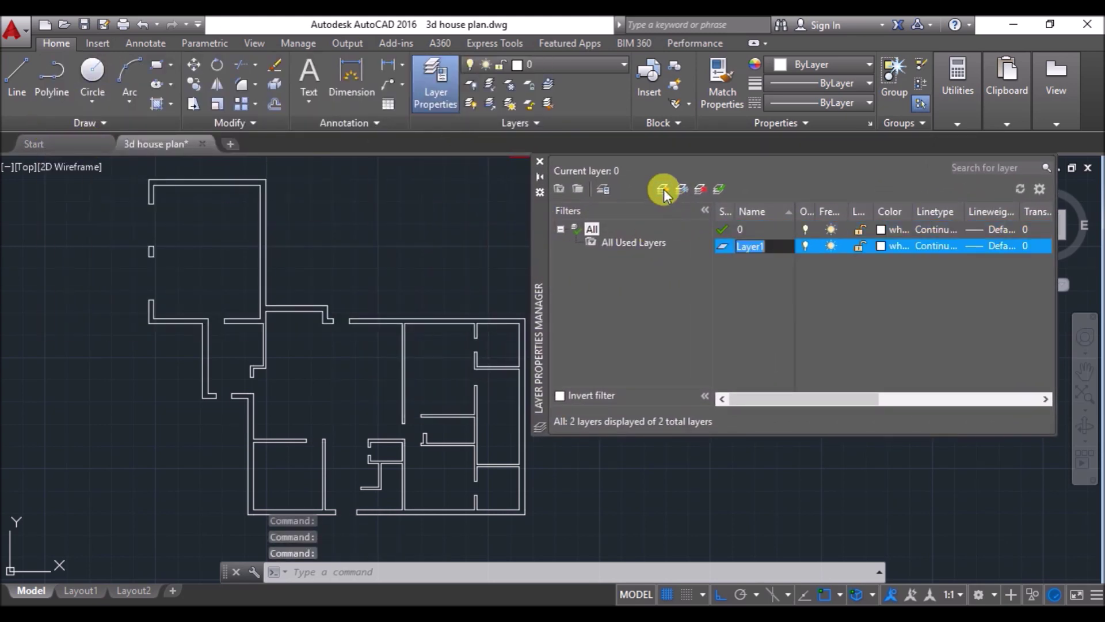
pyautogui.write('wall')
# Add a layer named door and set its color to index 61.
pyautogui.click(663, 189)
pyautogui.write('door')
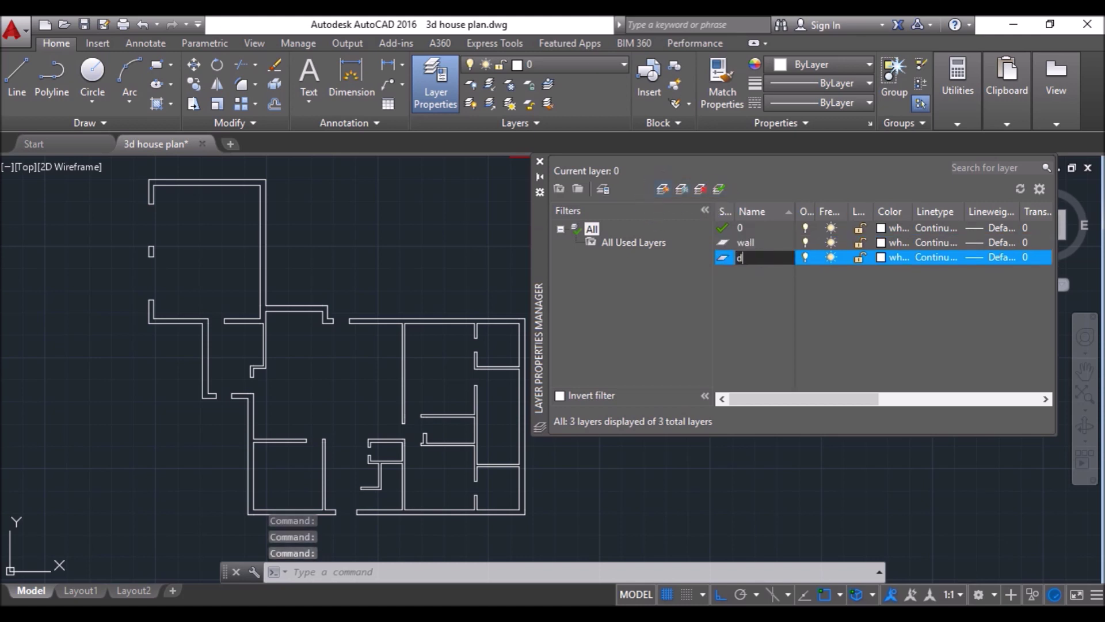
pyautogui.click(883, 257)
pyautogui.click(481, 280)
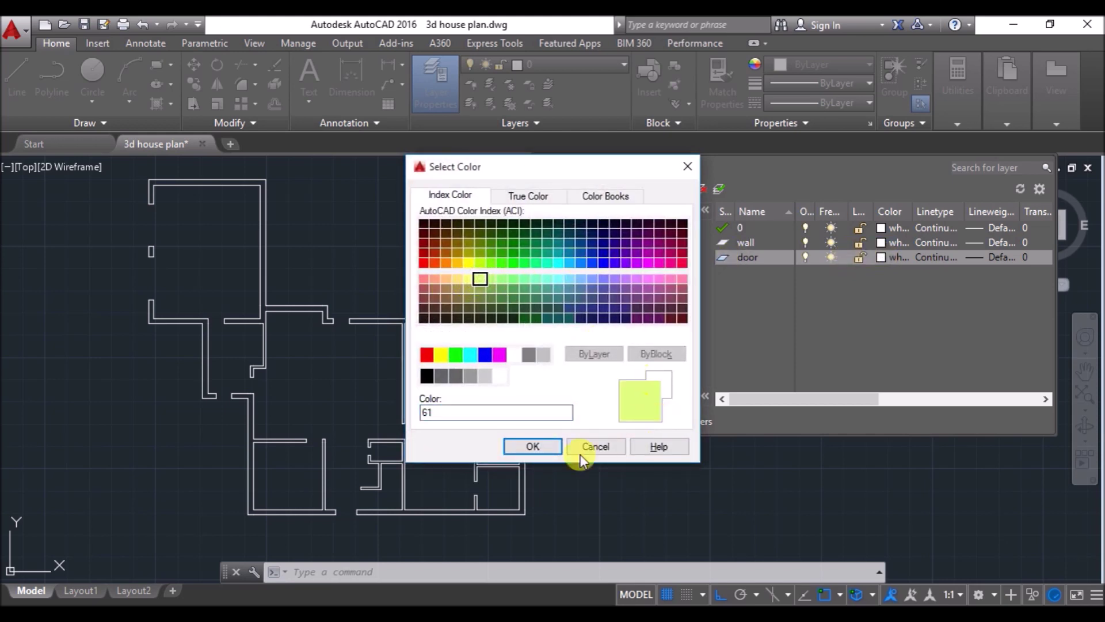
pyautogui.click(534, 447)
# Add a layer named window with color index 31, and close the layer manager.
pyautogui.click(664, 187)
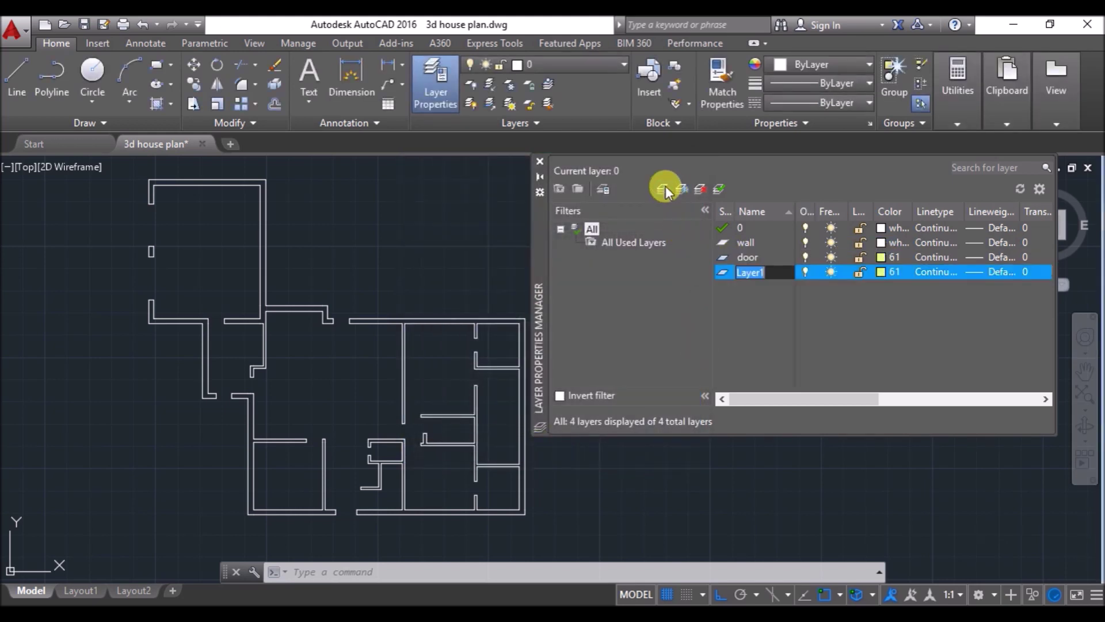
pyautogui.write('window')
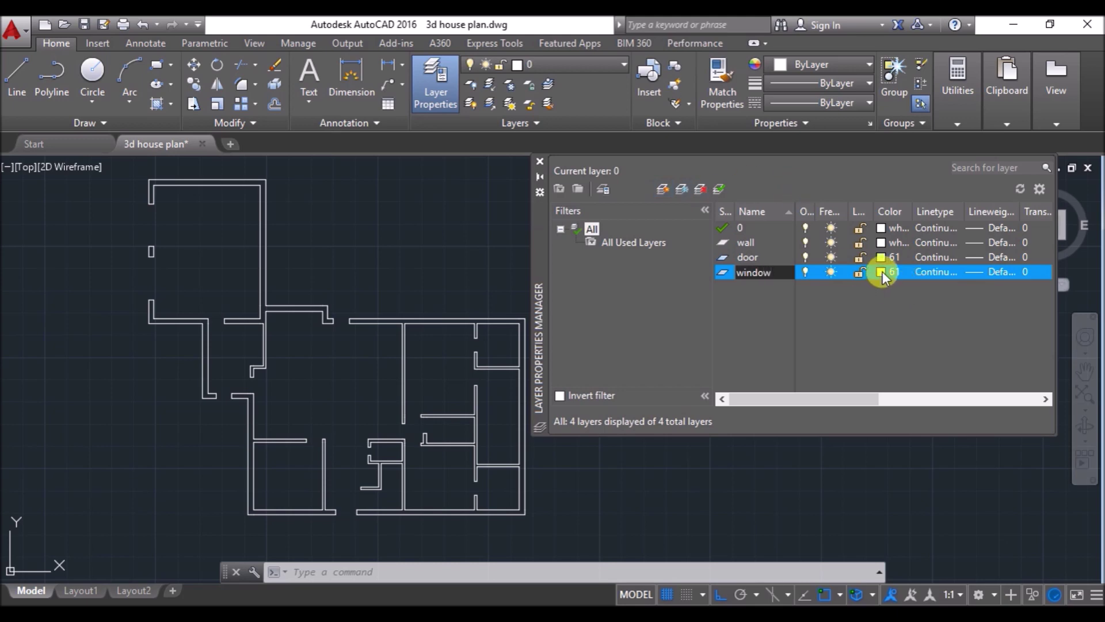
pyautogui.click(883, 271)
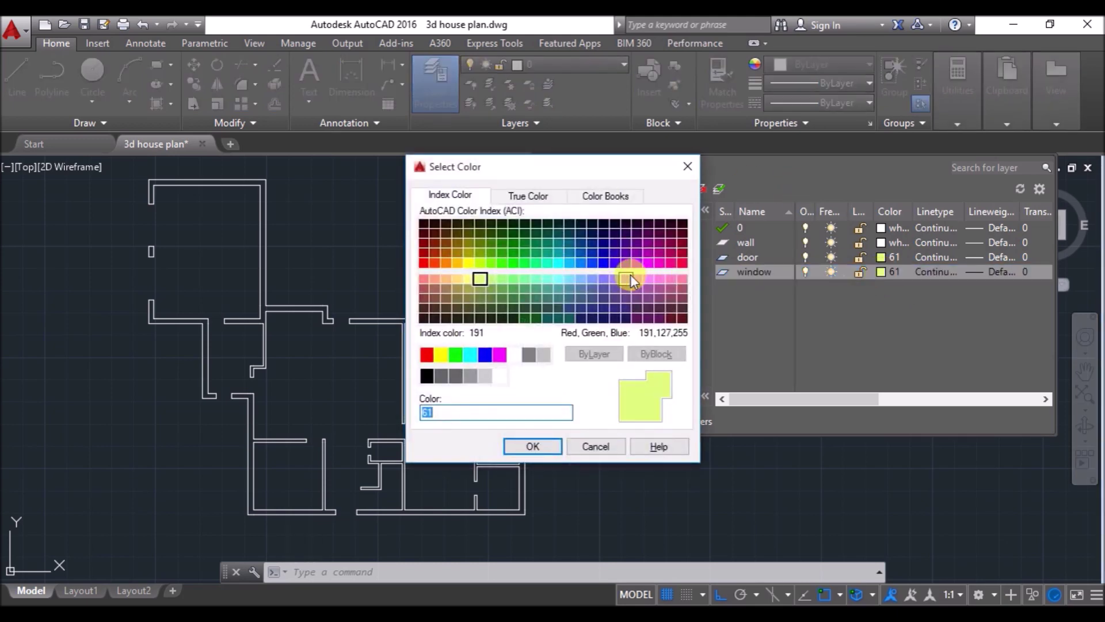
pyautogui.click(446, 279)
pyautogui.click(533, 446)
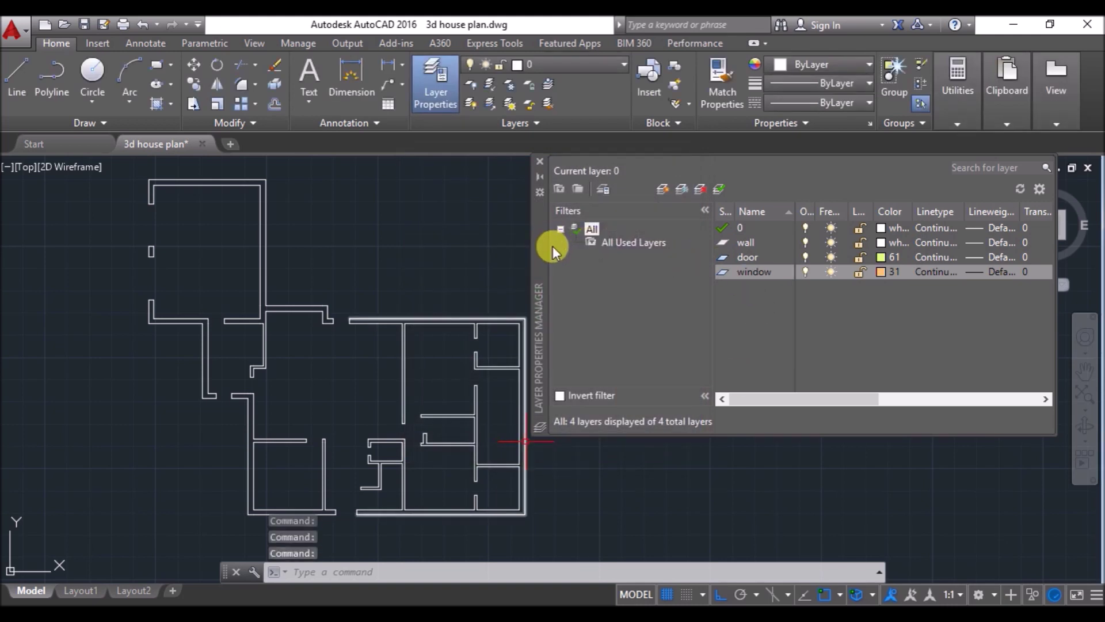
pyautogui.click(540, 164)
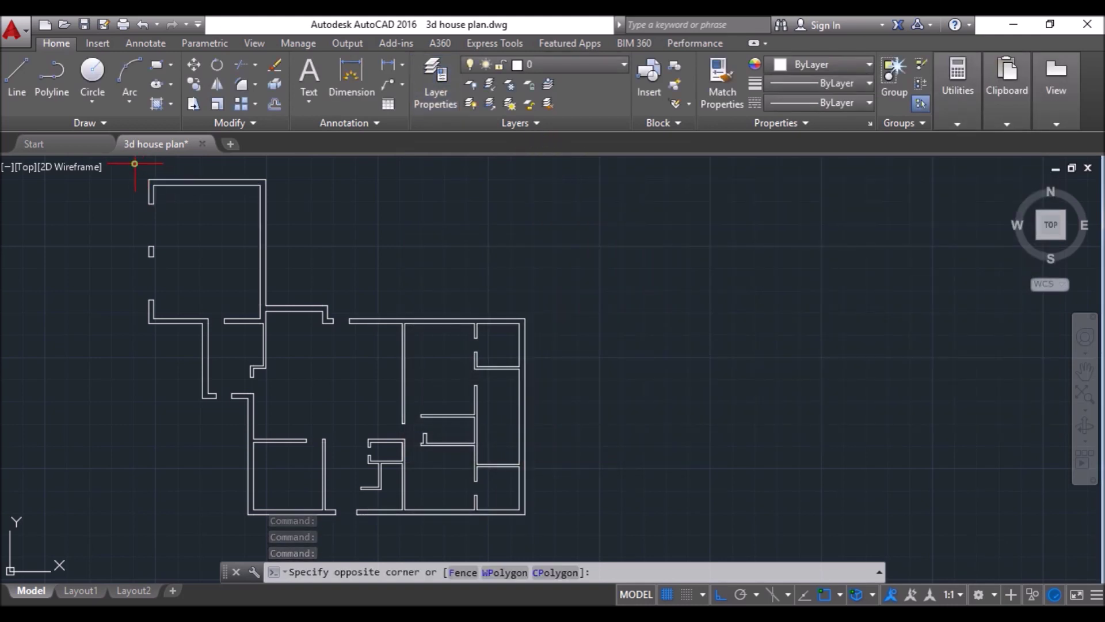
# Move the entire floor plan's linework onto the wall layer and clear the selection.
pyautogui.click(136, 164)
pyautogui.click(654, 539)
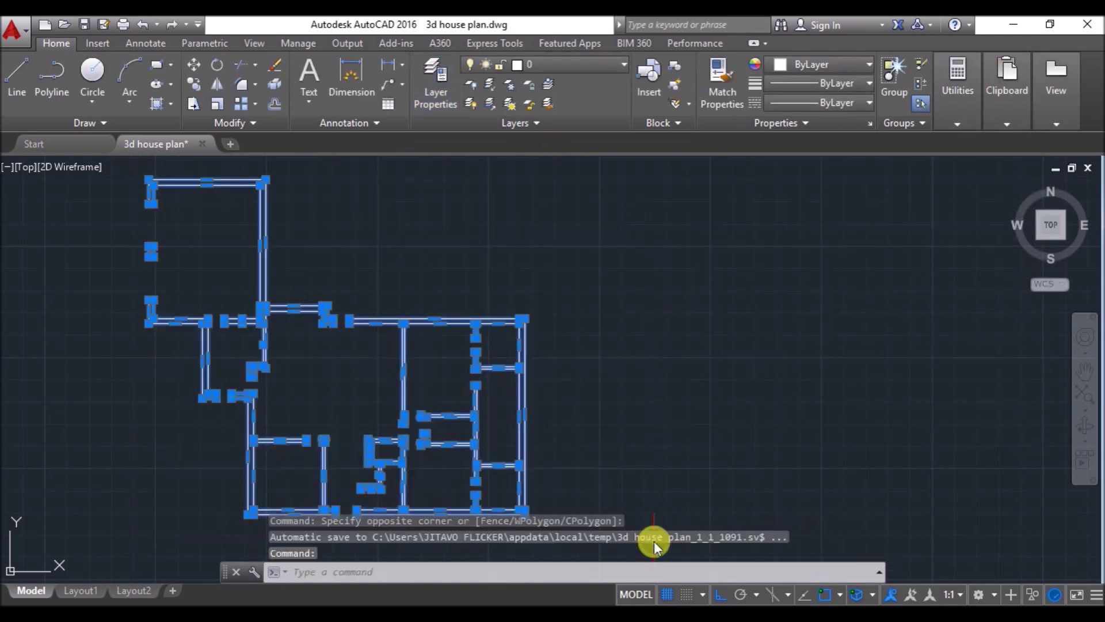
pyautogui.click(599, 68)
pyautogui.click(589, 124)
pyautogui.press('Escape')
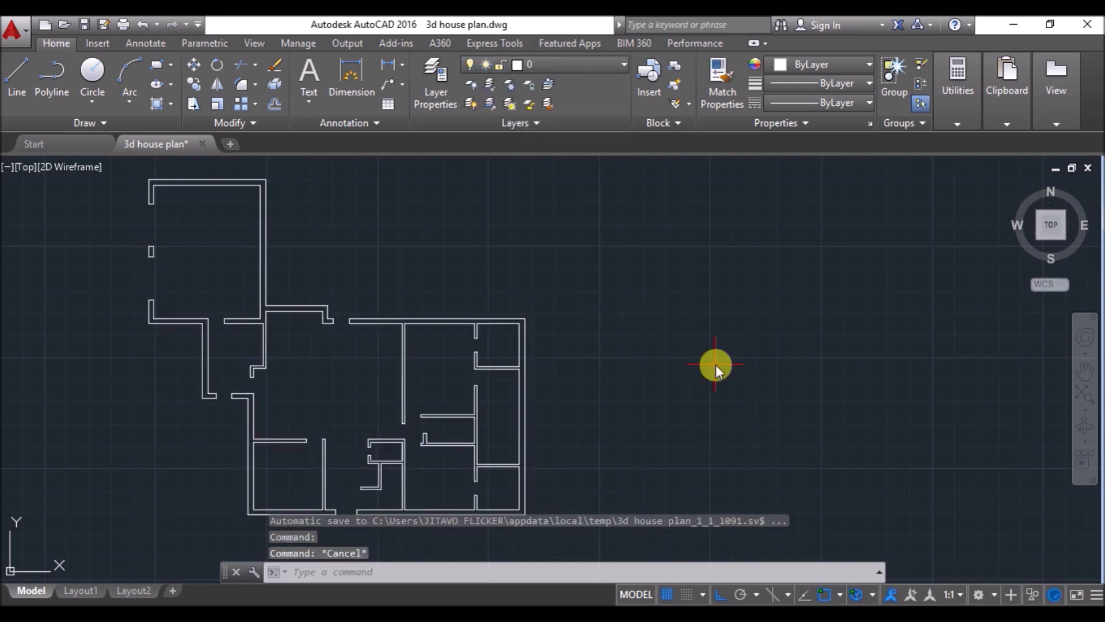
# Make door the current layer and draw a 3' by 4" rectangle in the empty space above the floor plan.
pyautogui.scroll(-2, 756, 404)
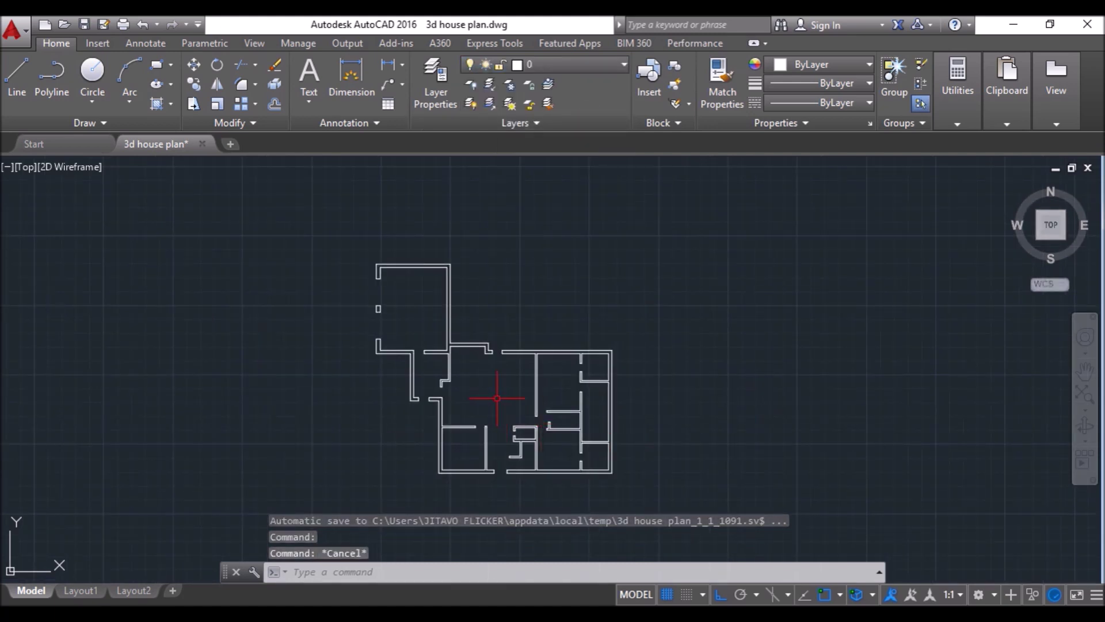
pyautogui.scroll(2, 497, 398)
pyautogui.click(582, 67)
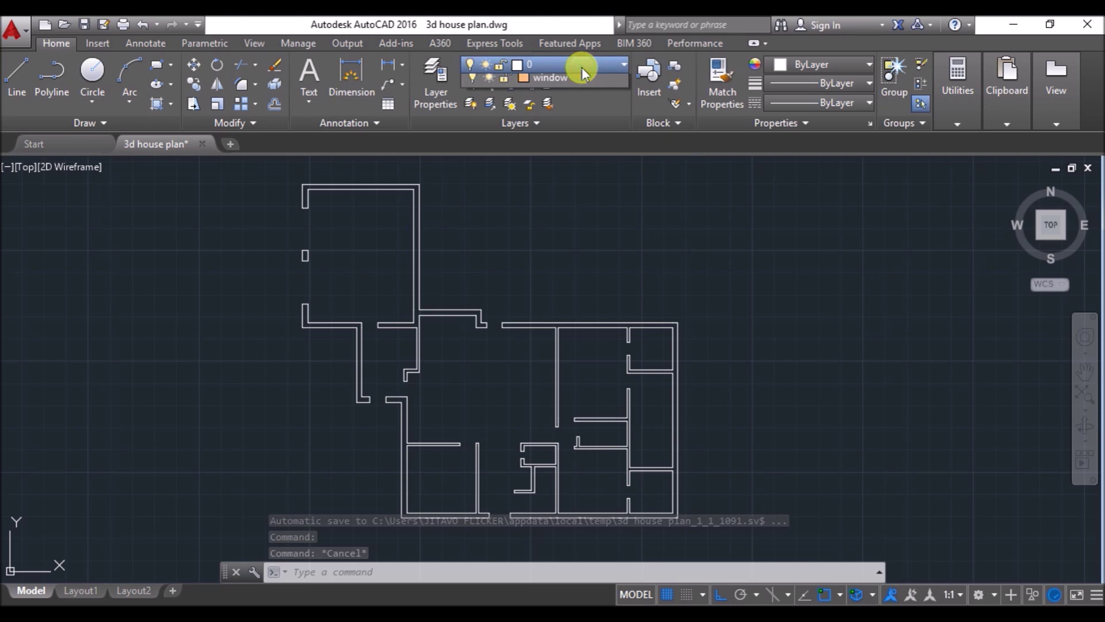
pyautogui.click(572, 107)
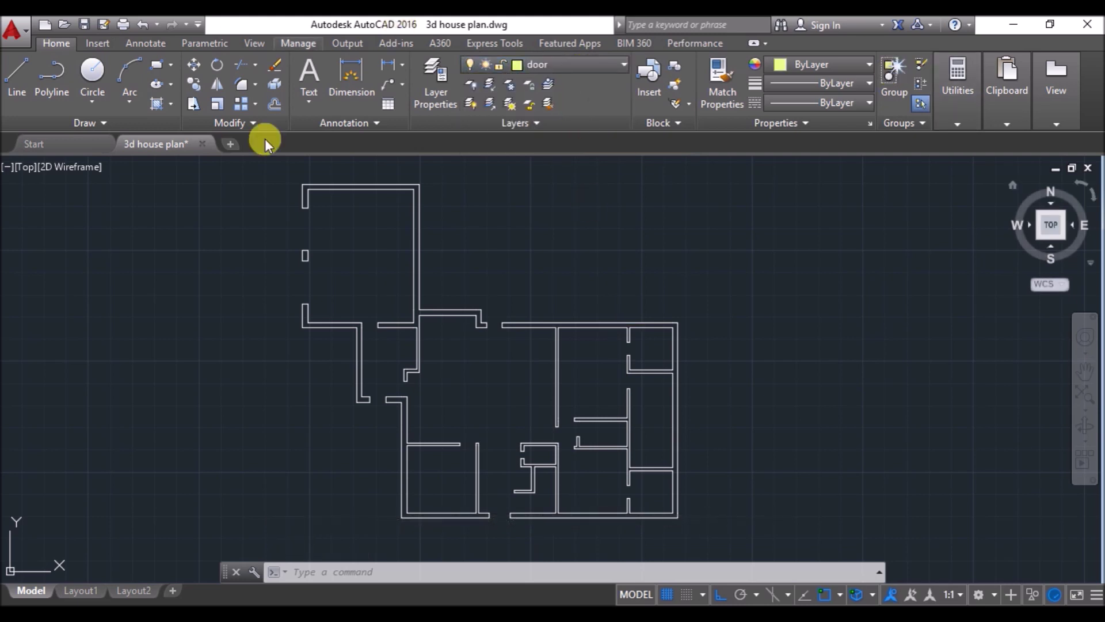
pyautogui.click(157, 69)
pyautogui.click(592, 284)
pyautogui.write('d')
pyautogui.press('Return')
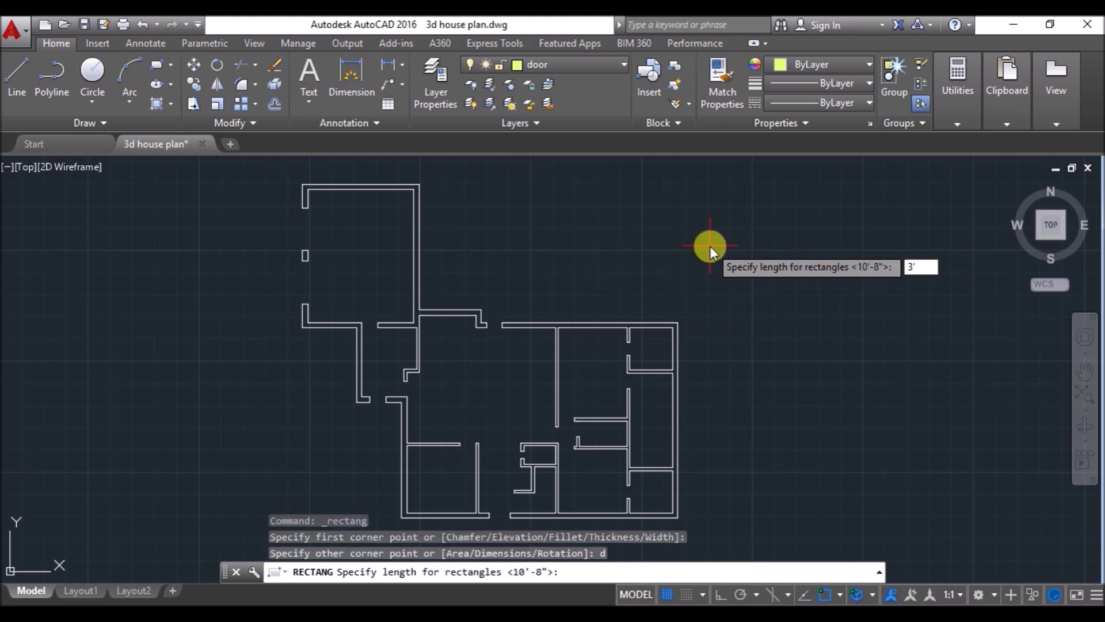
pyautogui.press('Return')
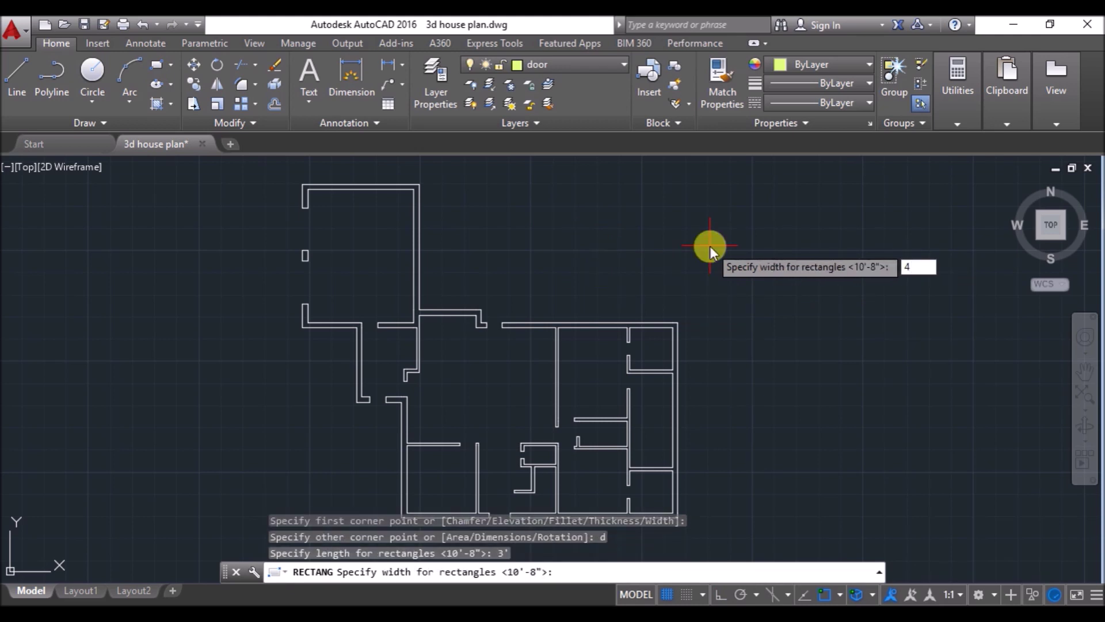
pyautogui.press('Return')
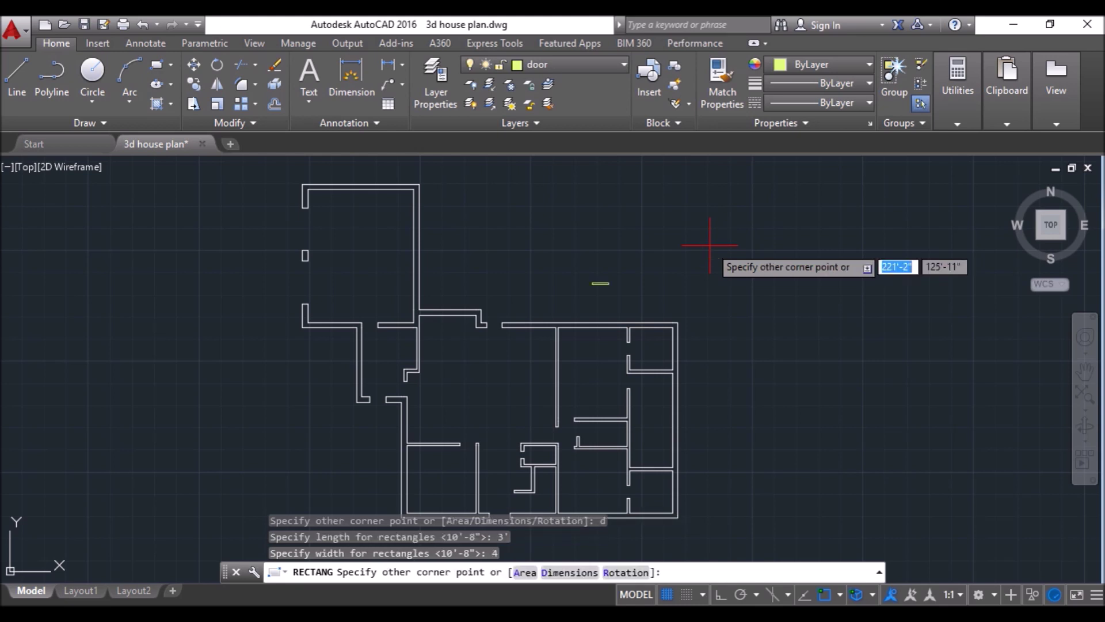
pyautogui.scroll(8, 599, 283)
pyautogui.click(604, 241)
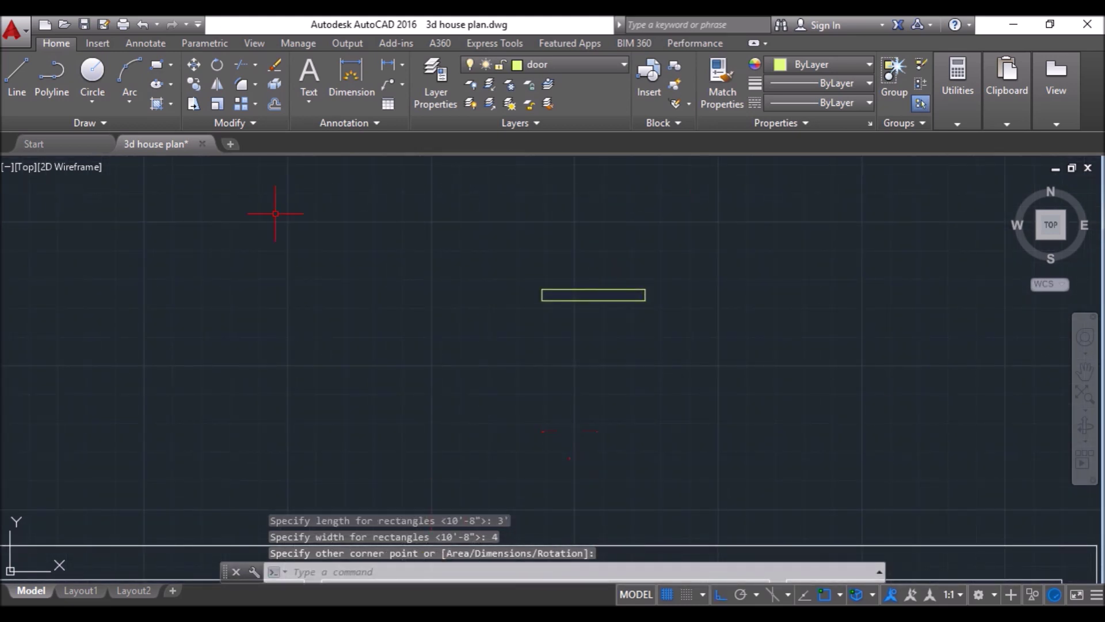
# Draw a stepped line starting 2" right of the rectangle's upper-left corner: 2" down, 2" right, and down to the lower edge.
pyautogui.click(20, 73)
pyautogui.scroll(6, 609, 259)
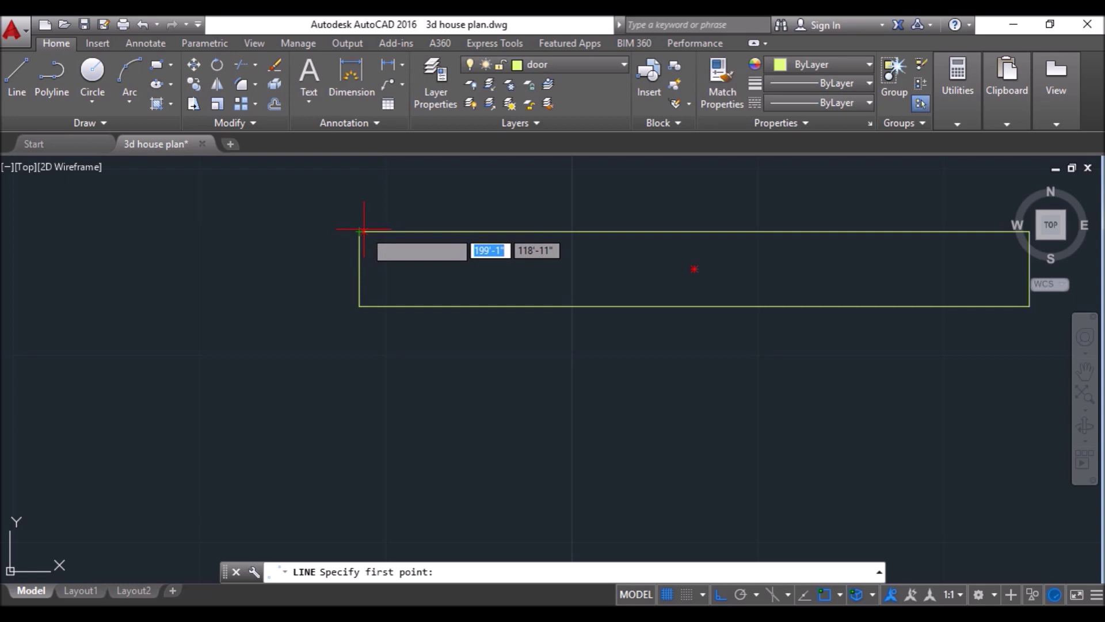
pyautogui.write('2')
pyautogui.press('Return')
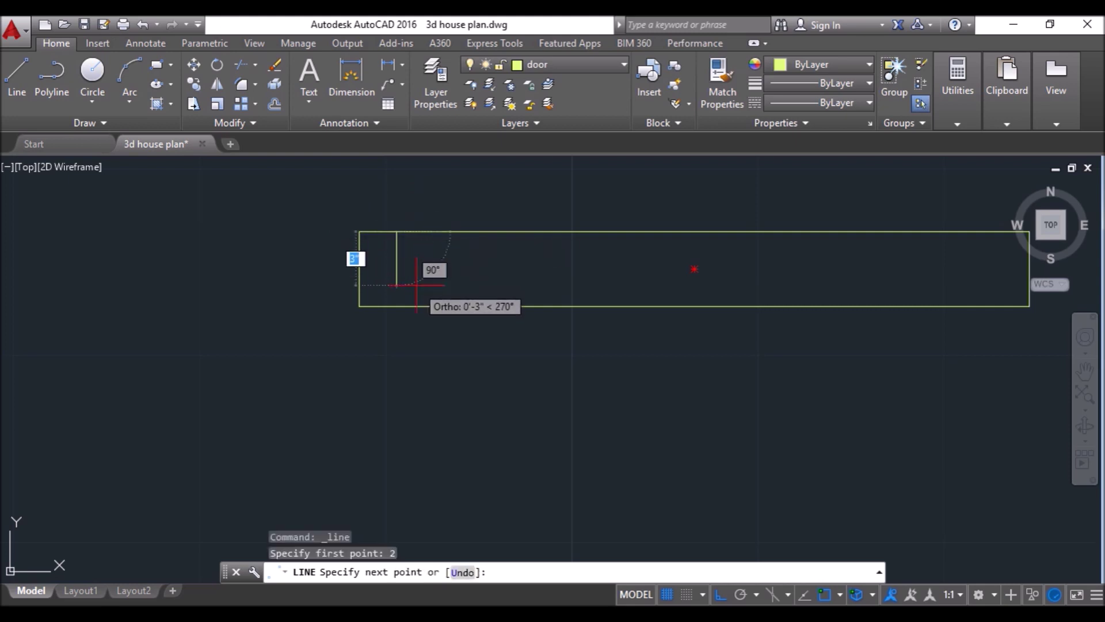
pyautogui.write('2')
pyautogui.press('Return')
pyautogui.write('2')
pyautogui.press('Return')
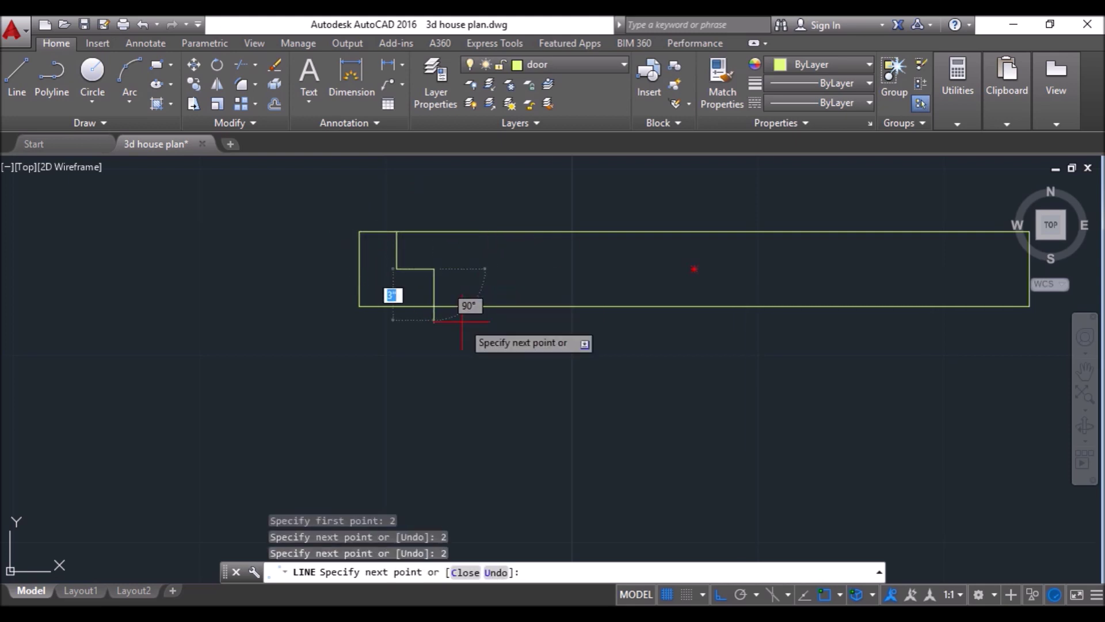
pyautogui.click(434, 306)
pyautogui.press('Return')
# Mirror the stepped line about the rectangle's vertical midline, keeping the original.
pyautogui.click(382, 192)
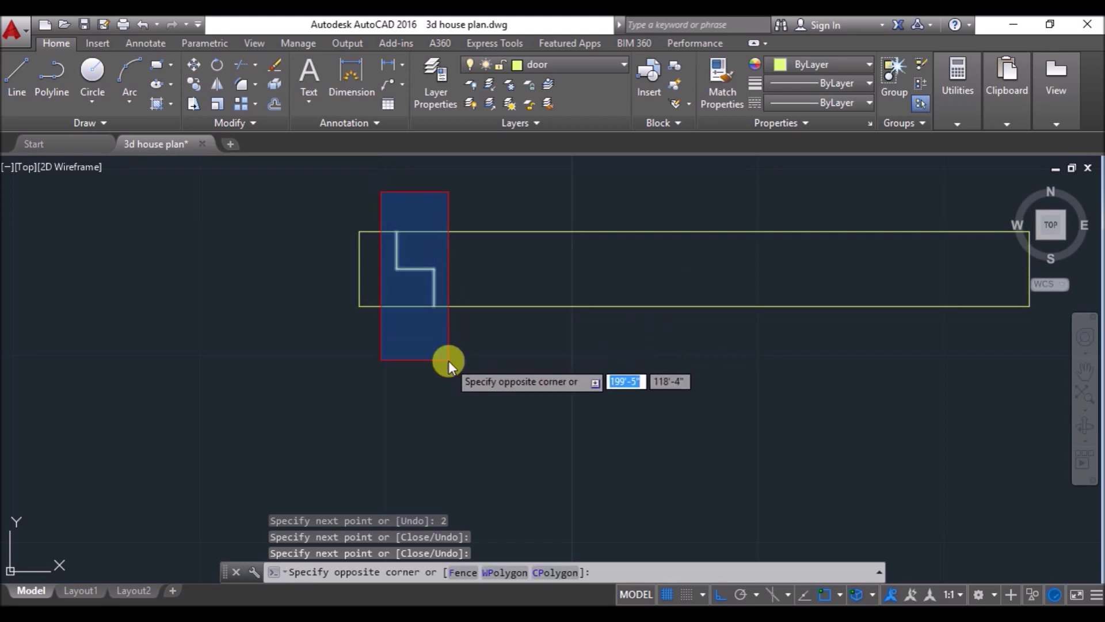
pyautogui.click(448, 360)
pyautogui.click(217, 84)
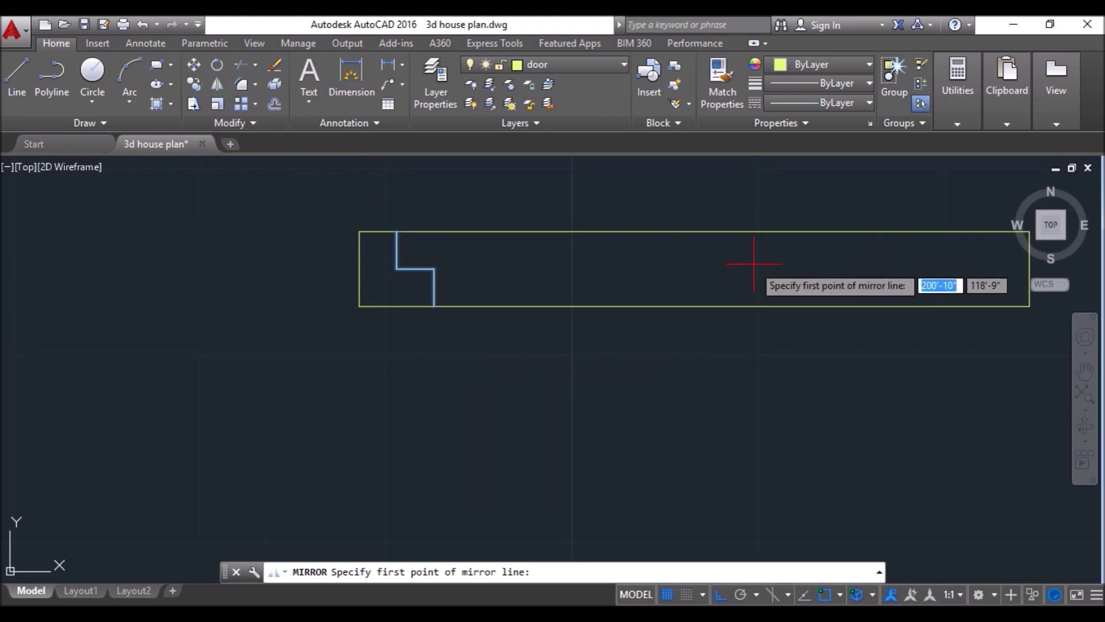
pyautogui.click(694, 234)
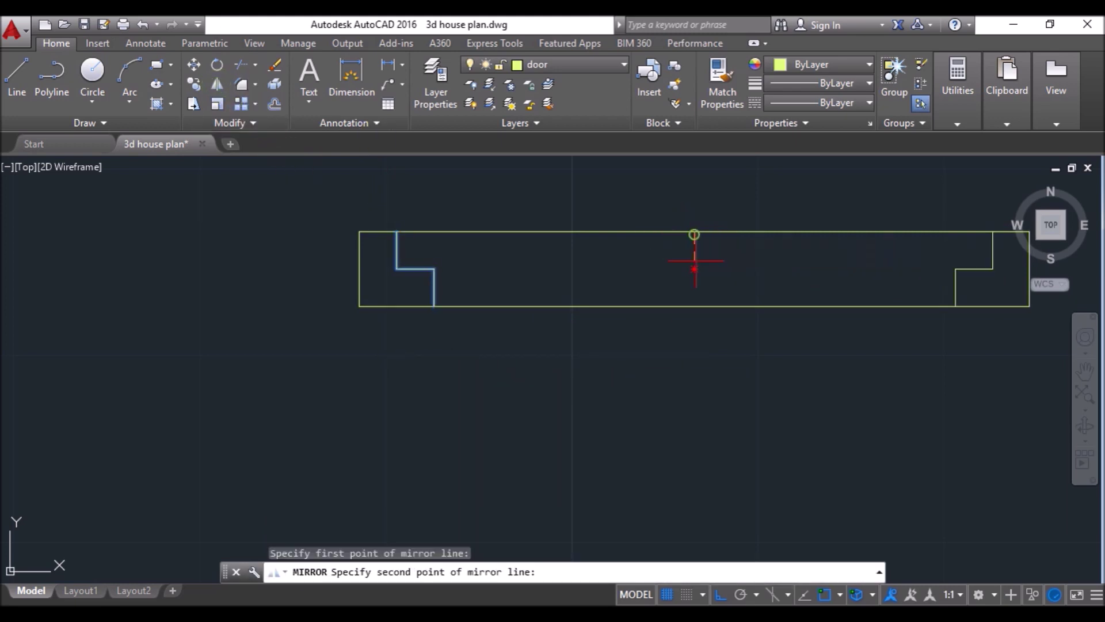
pyautogui.click(694, 308)
pyautogui.press('Return')
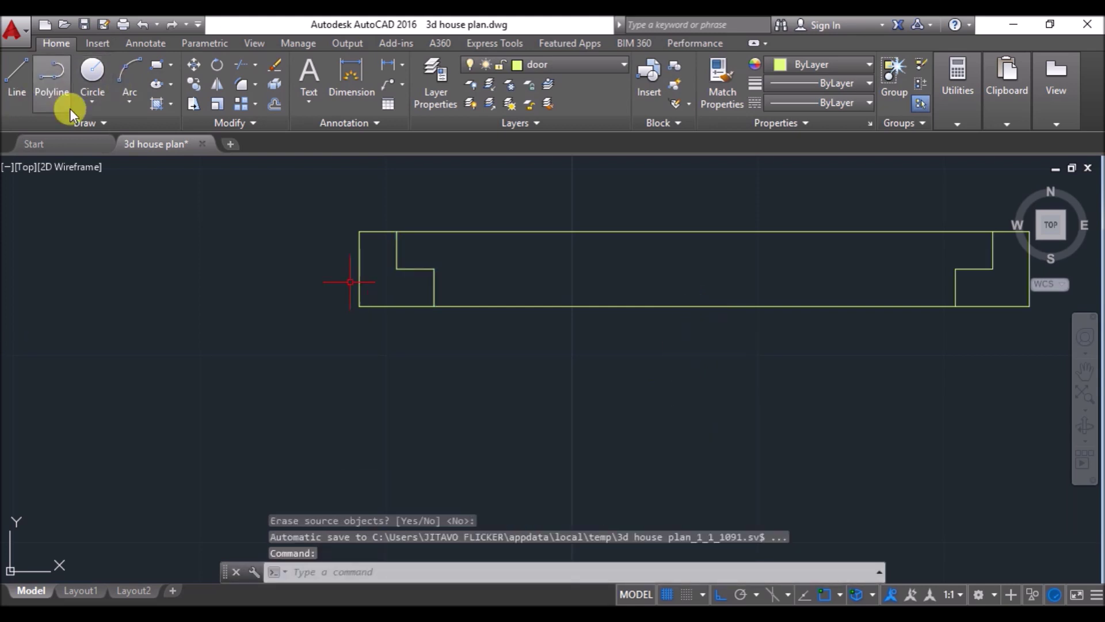
# Draw a horizontal line connecting the inner corners of the two stepped jamb profiles.
pyautogui.click(17, 78)
pyautogui.click(434, 269)
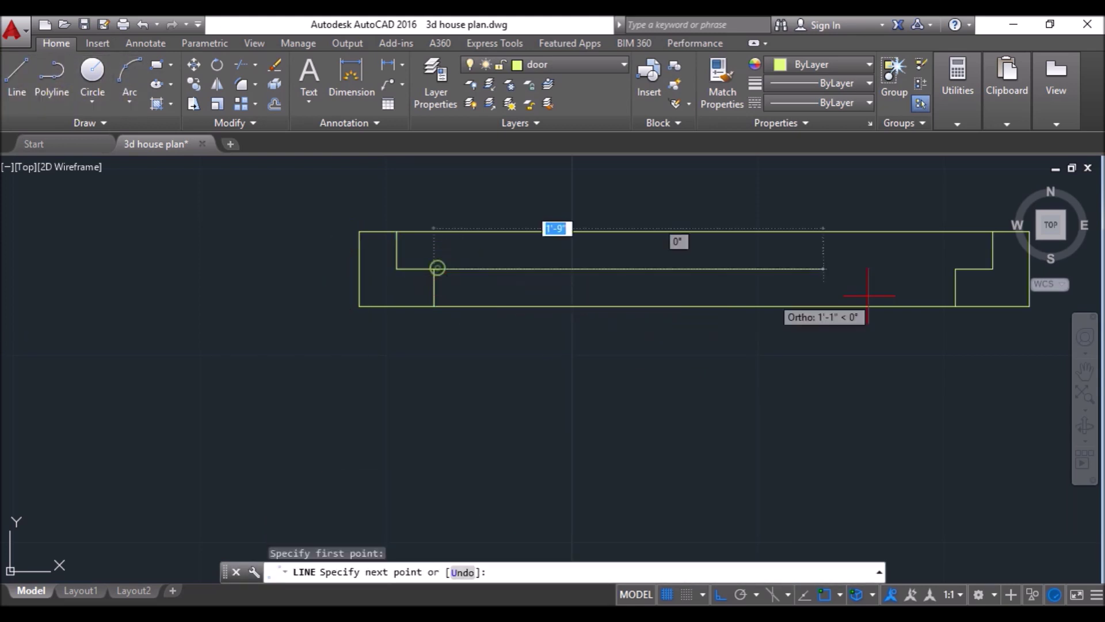
pyautogui.click(955, 269)
pyautogui.press('Return')
# Combine all the door linework into one group.
pyautogui.scroll(-4, 338, 373)
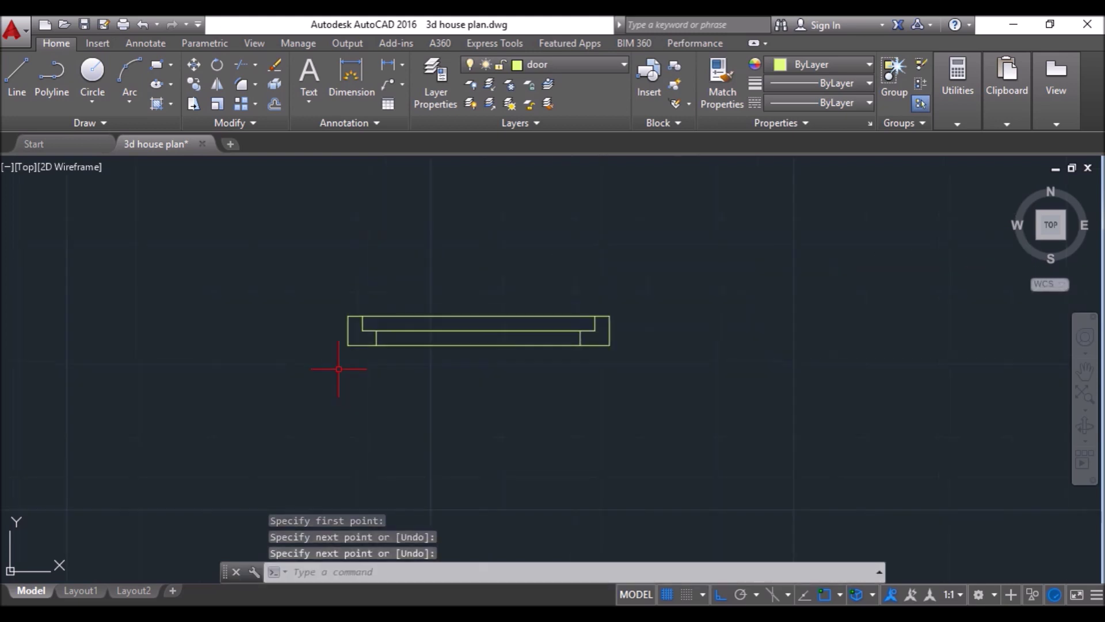
pyautogui.click(706, 274)
pyautogui.click(277, 403)
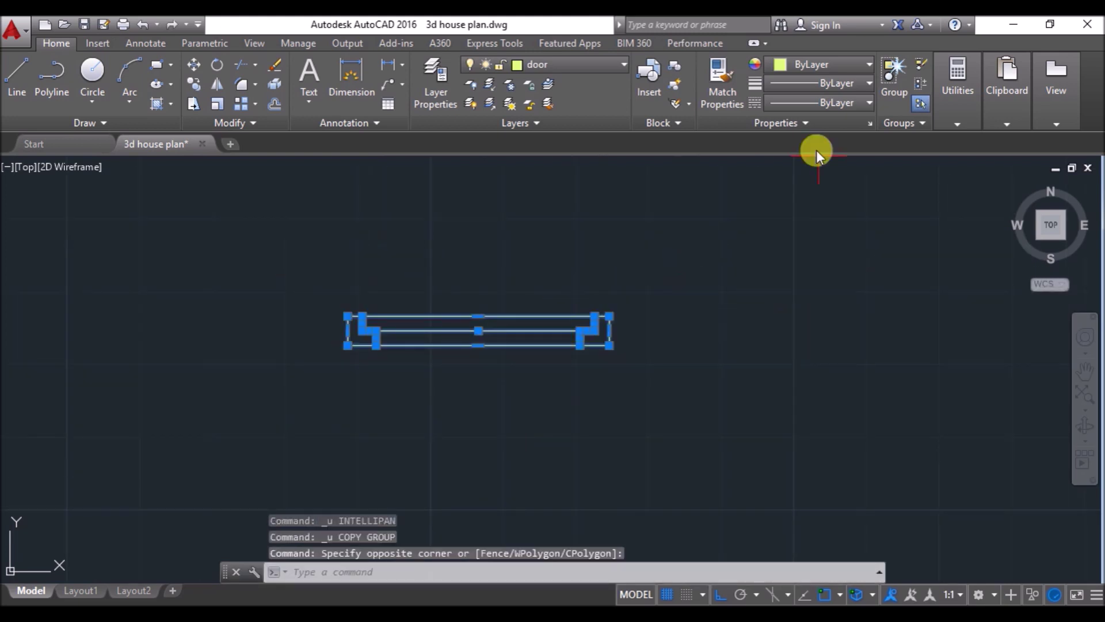
pyautogui.click(892, 72)
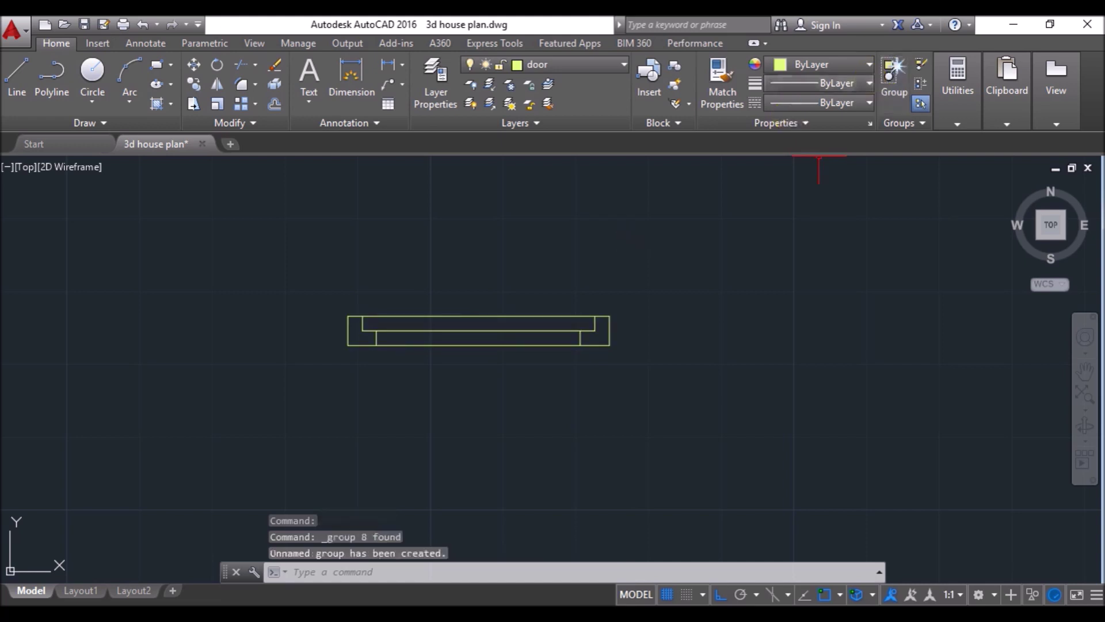
# Make two copies of the door group, stacked straight below the original.
pyautogui.click(651, 281)
pyautogui.click(328, 361)
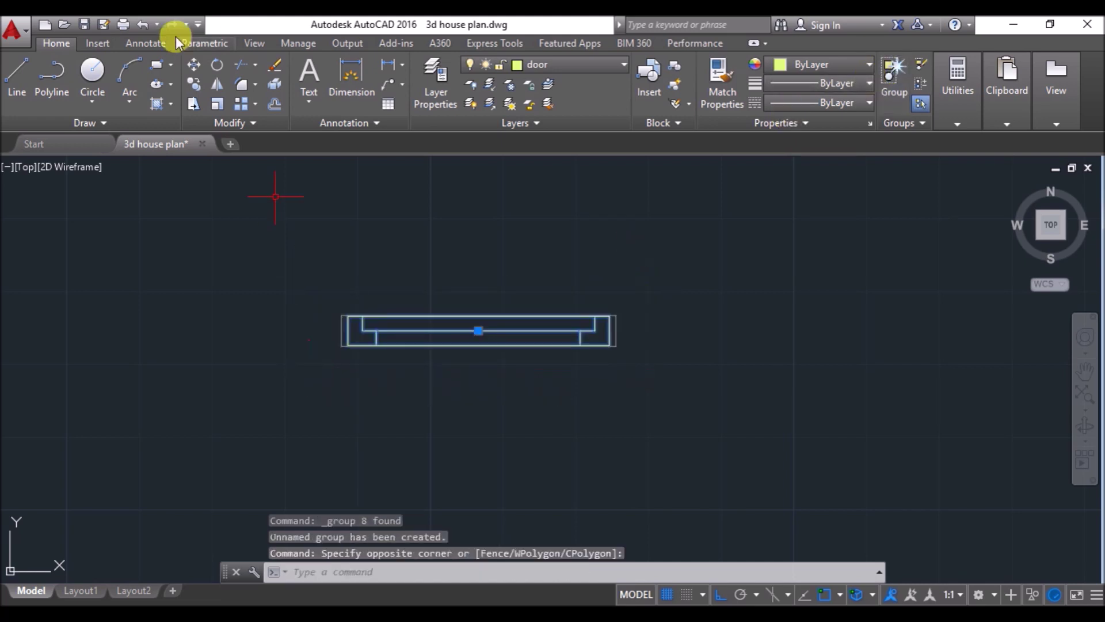
pyautogui.click(193, 85)
pyautogui.click(306, 240)
pyautogui.click(305, 316)
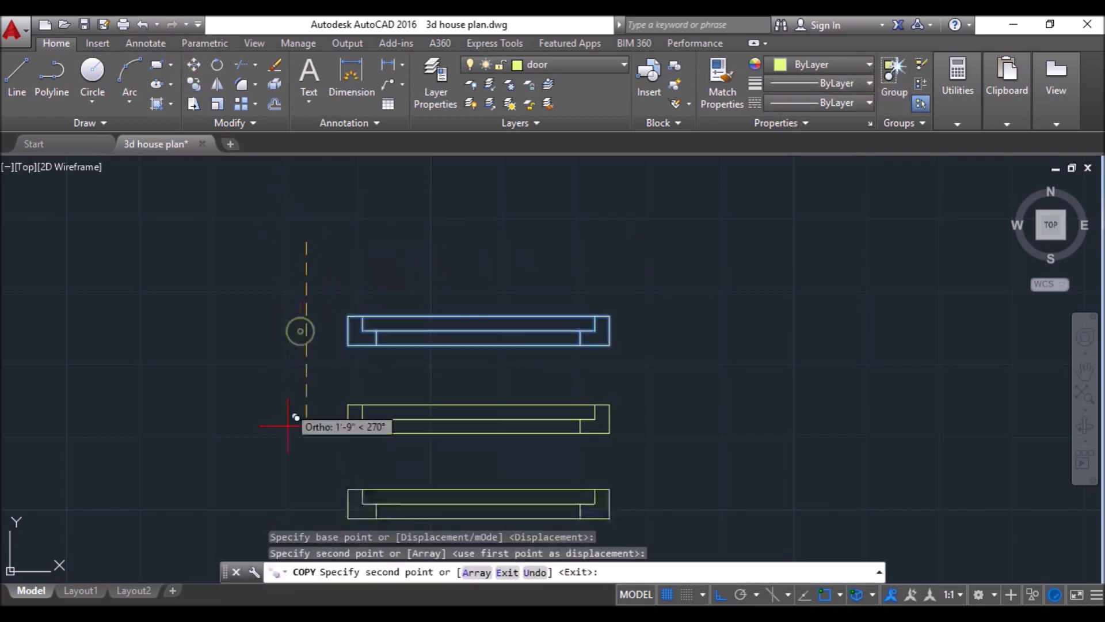
pyautogui.click(295, 410)
pyautogui.press('Return')
# Shorten the middle door by stretching its right end 6" to the left.
pyautogui.moveTo(661, 365); pyautogui.dragTo(655, 298, button='middle')
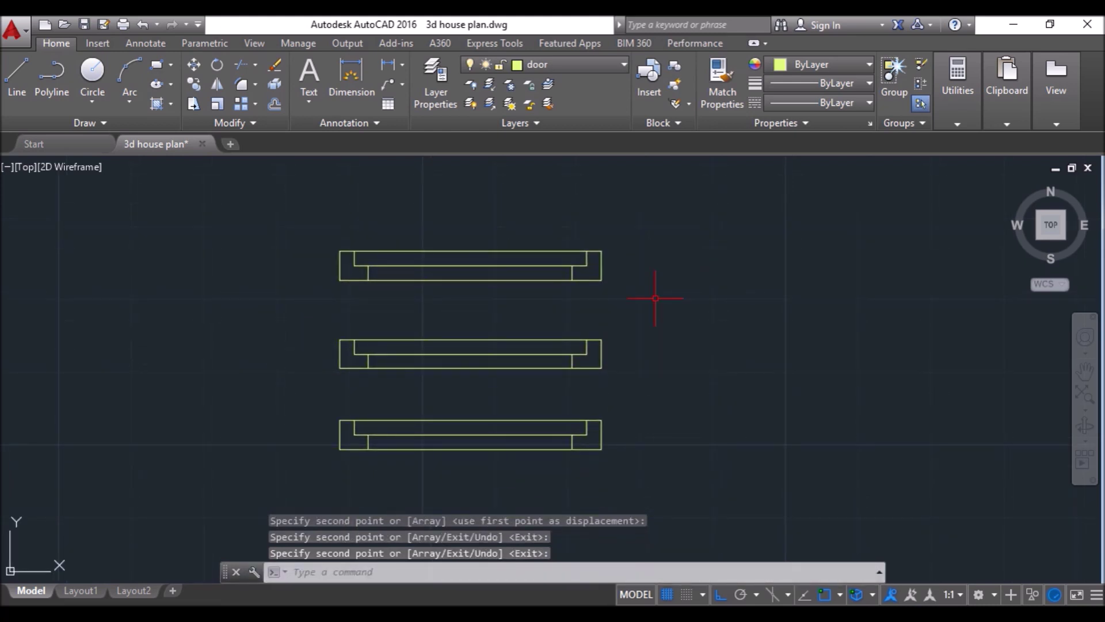
pyautogui.click(191, 106)
pyautogui.click(644, 322)
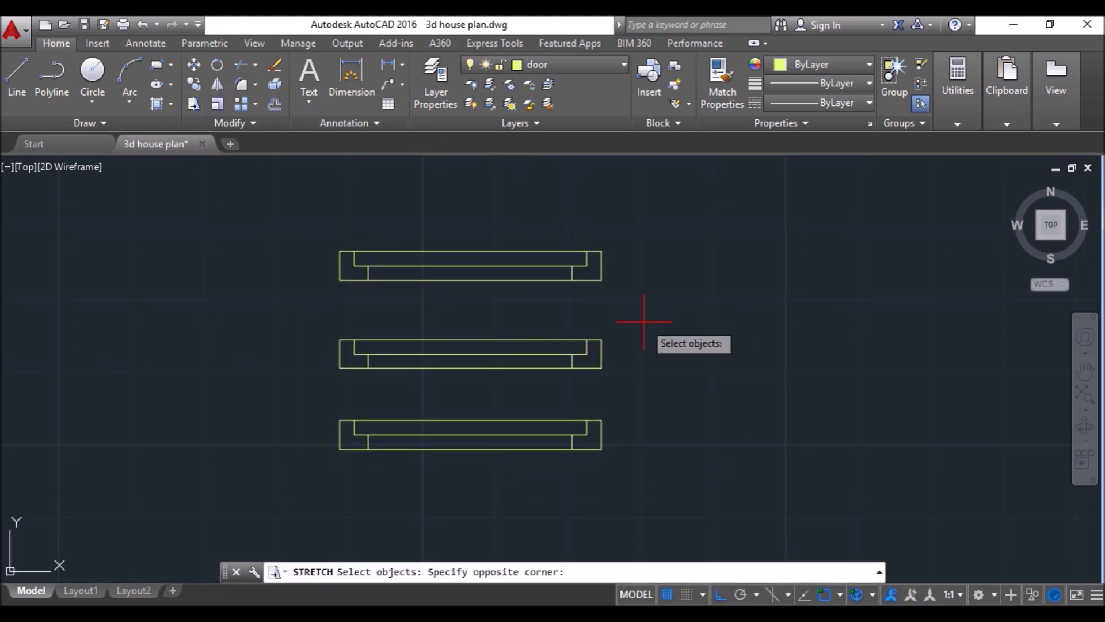
pyautogui.click(548, 377)
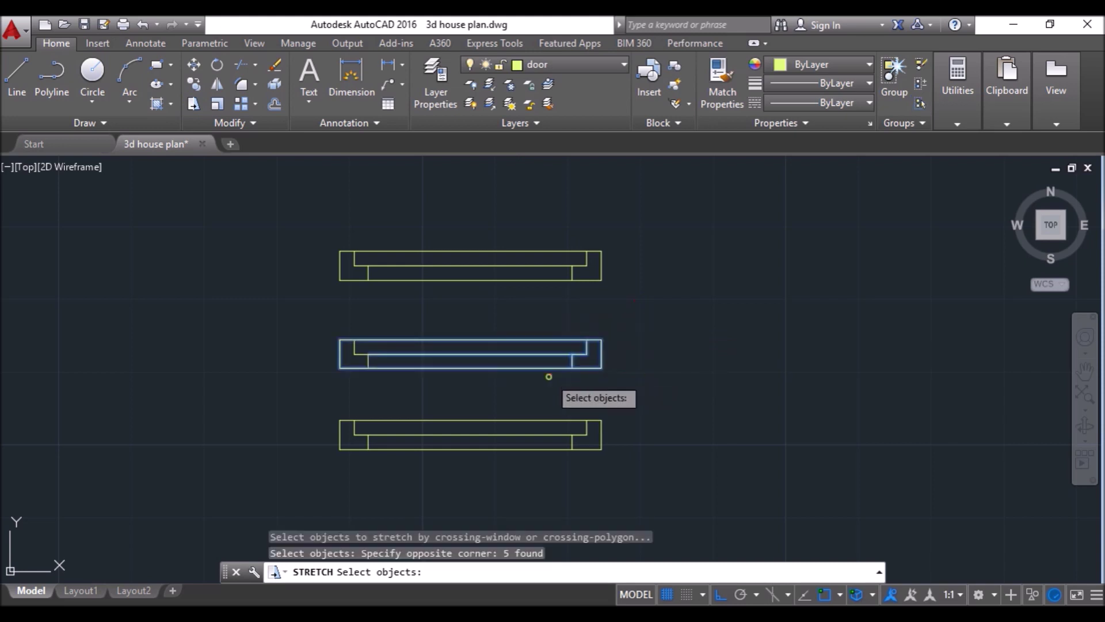
pyautogui.press('Return')
pyautogui.click(852, 353)
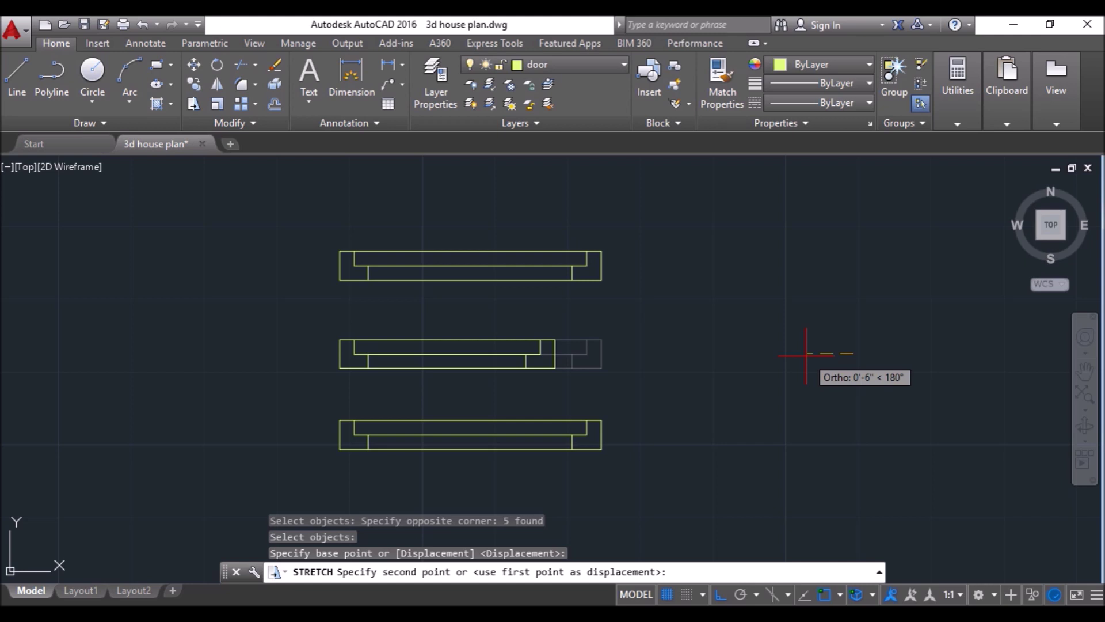
pyautogui.write('6')
pyautogui.press('Return')
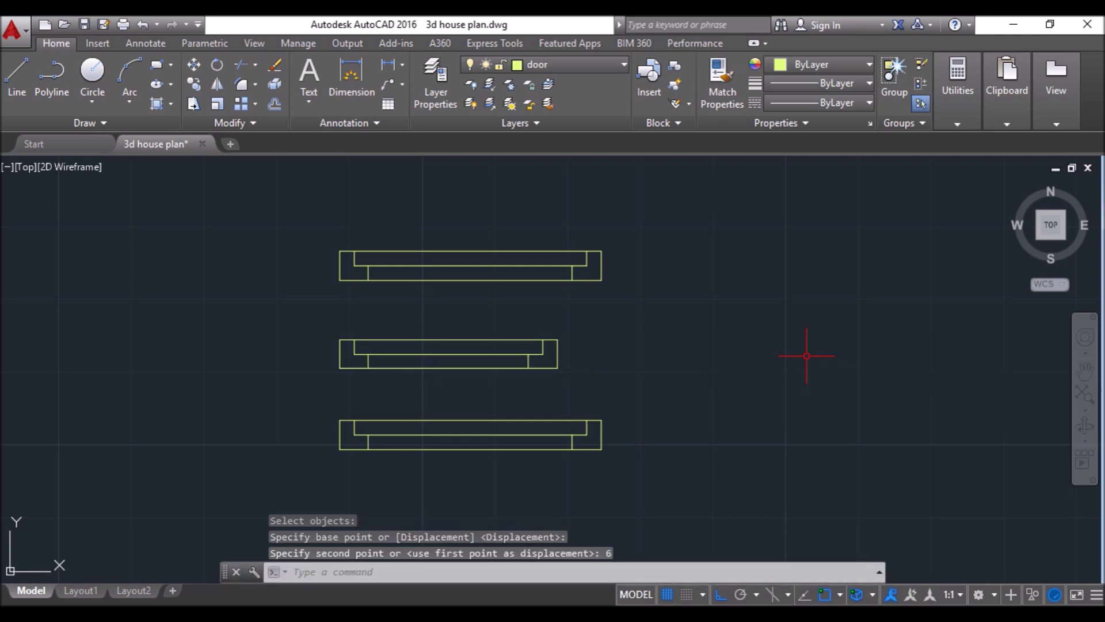
# Lengthen the lowest door by stretching its right end 1' to the right.
pyautogui.write('s')
pyautogui.press('Return')
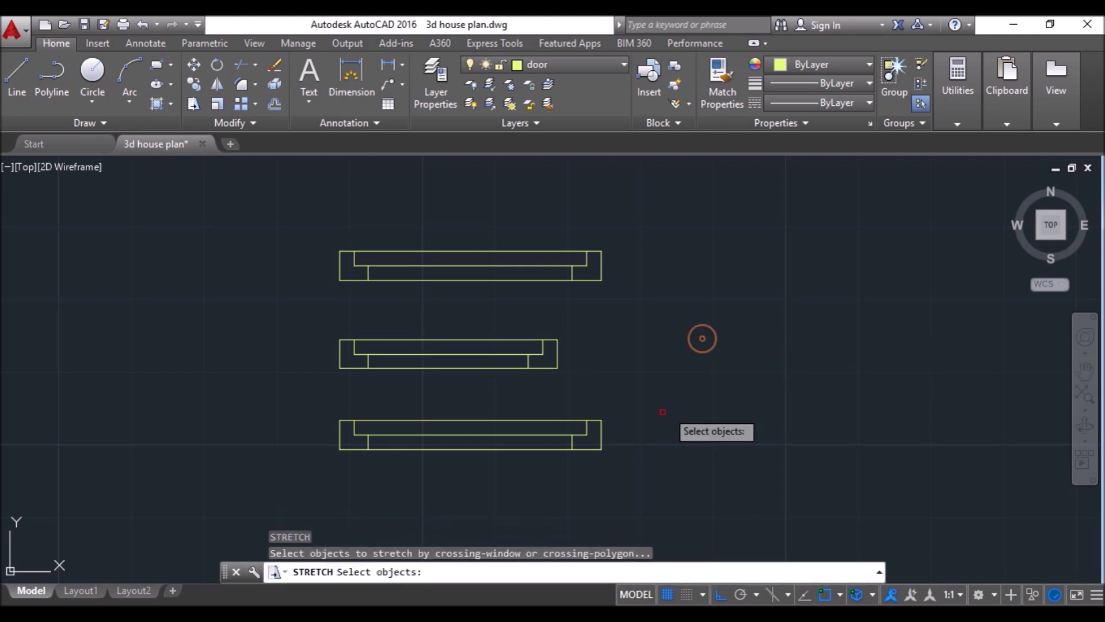
pyautogui.click(631, 415)
pyautogui.click(553, 461)
pyautogui.press('Return')
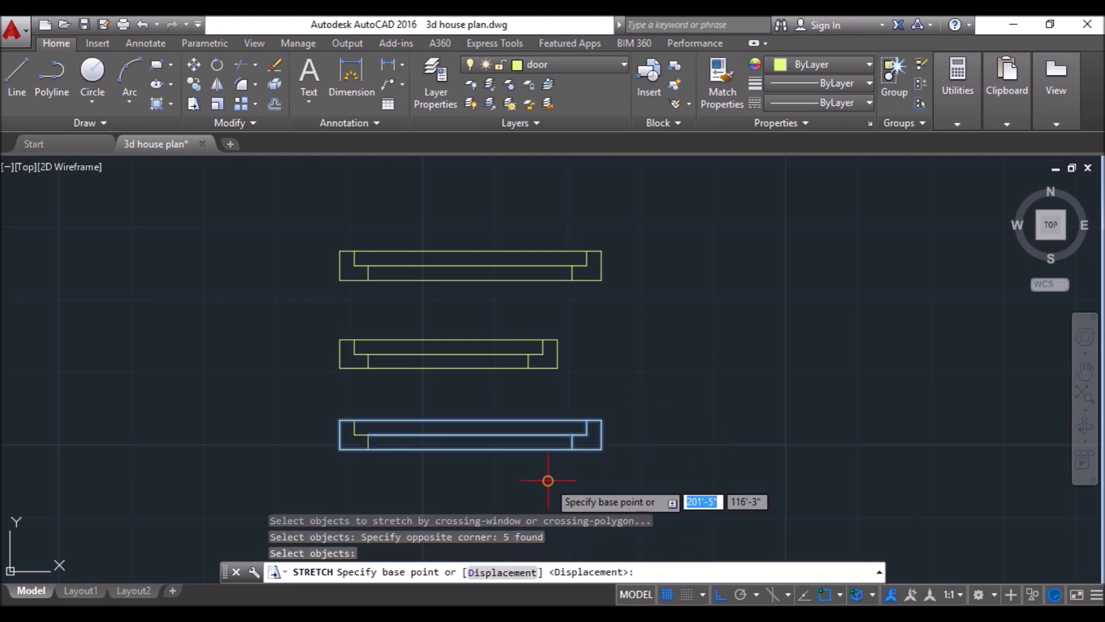
pyautogui.click(536, 494)
pyautogui.write("1'")
pyautogui.press('Return')
pyautogui.scroll(-3, 814, 309)
# Copy all three doors horizontally to the left of the originals.
pyautogui.click(838, 224)
pyautogui.click(459, 409)
pyautogui.write('co')
pyautogui.press('Return')
pyautogui.click(851, 233)
pyautogui.click(519, 225)
pyautogui.press('Return')
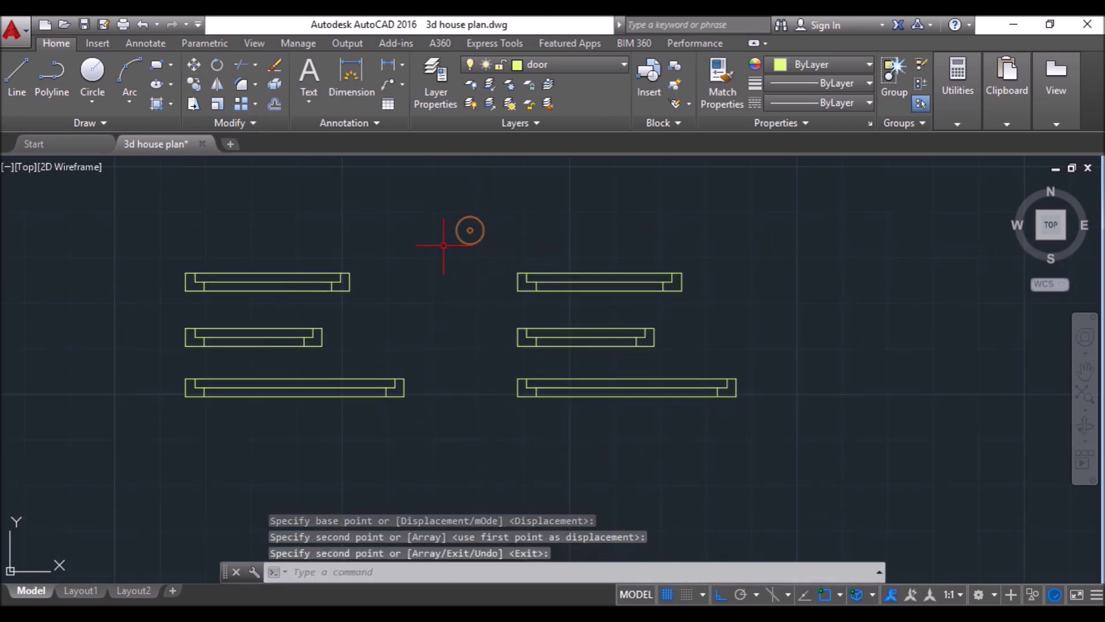
# Rotate the left set of three doors 90° so they stand vertically.
pyautogui.click(443, 234)
pyautogui.click(153, 419)
pyautogui.click(216, 64)
pyautogui.click(444, 393)
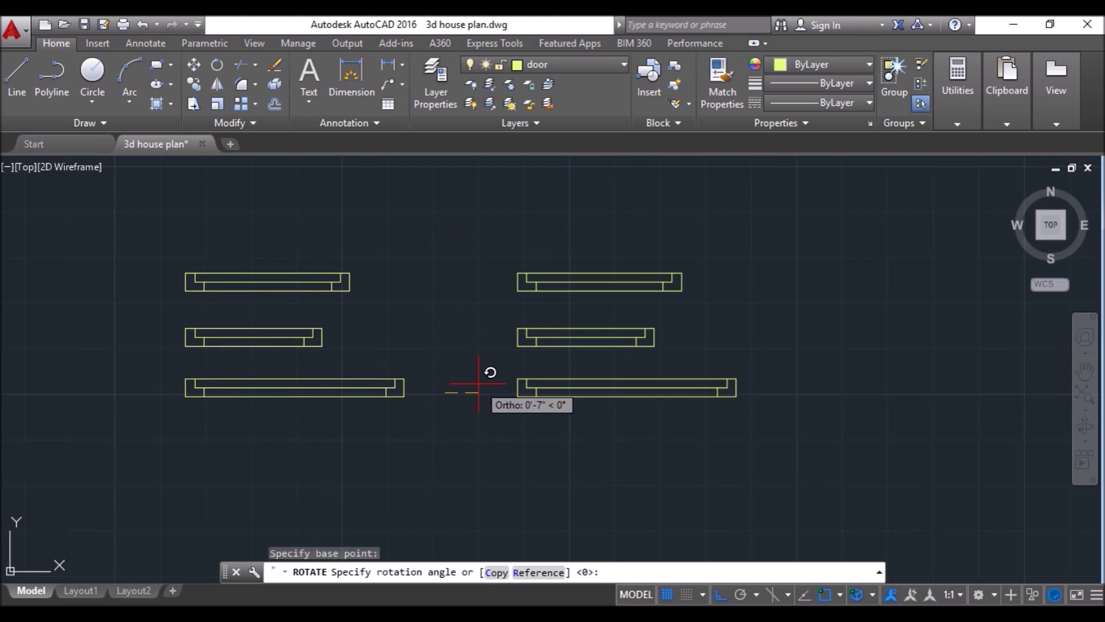
pyautogui.click(484, 226)
pyautogui.scroll(-6, 484, 226)
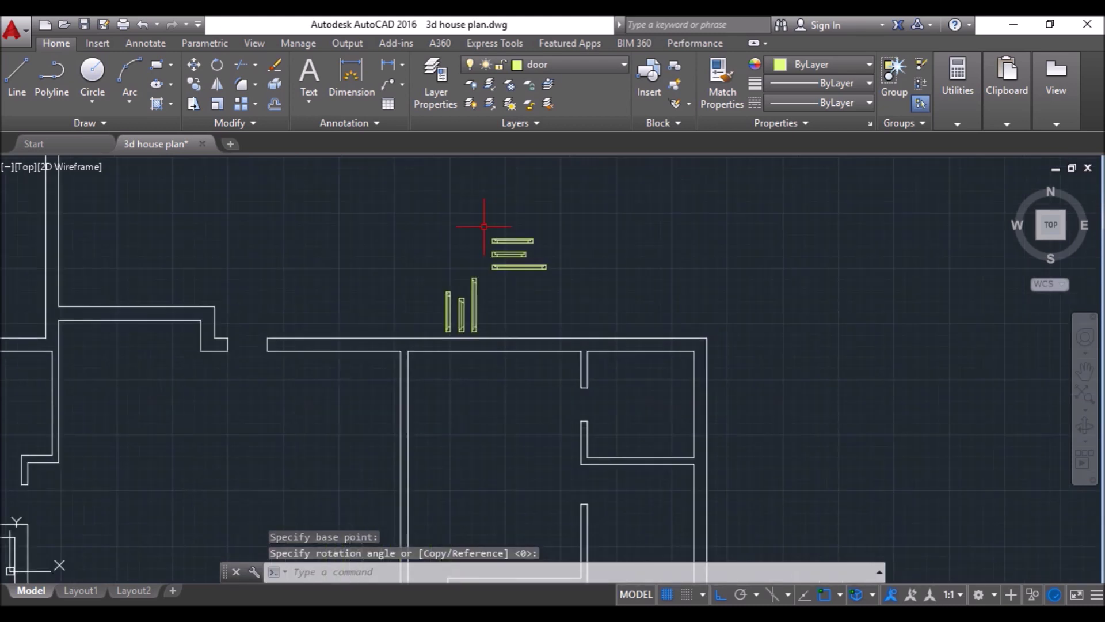
# Move the longest horizontal door into the opening in the lower exterior wall, aligning its end midpoint with the wall-end midpoint.
pyautogui.click(561, 260)
pyautogui.click(530, 290)
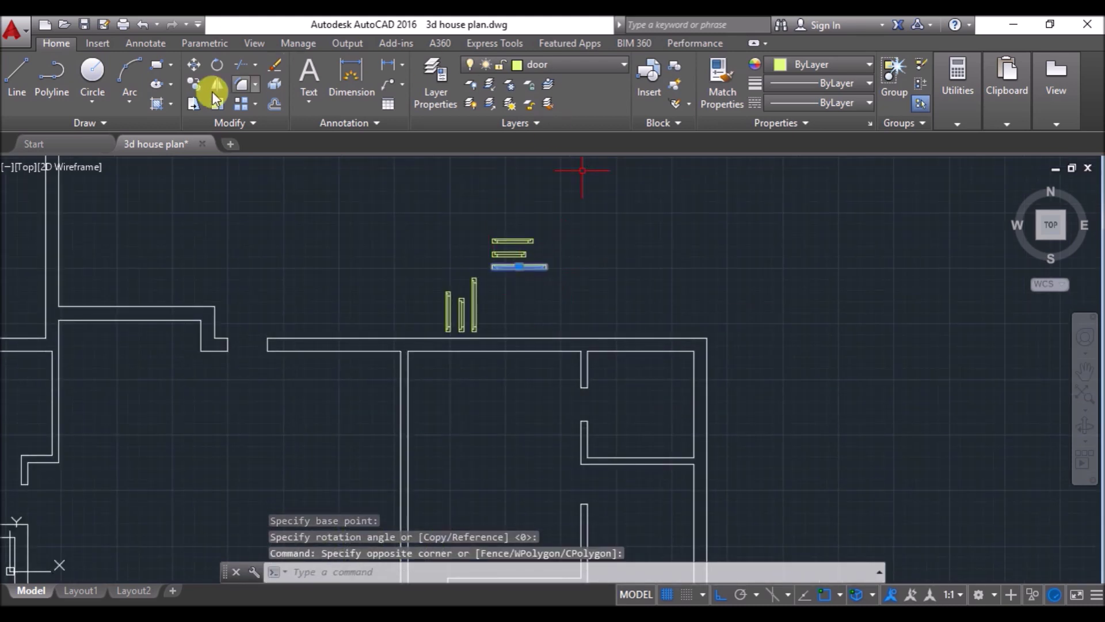
pyautogui.click(194, 65)
pyautogui.scroll(6, 535, 271)
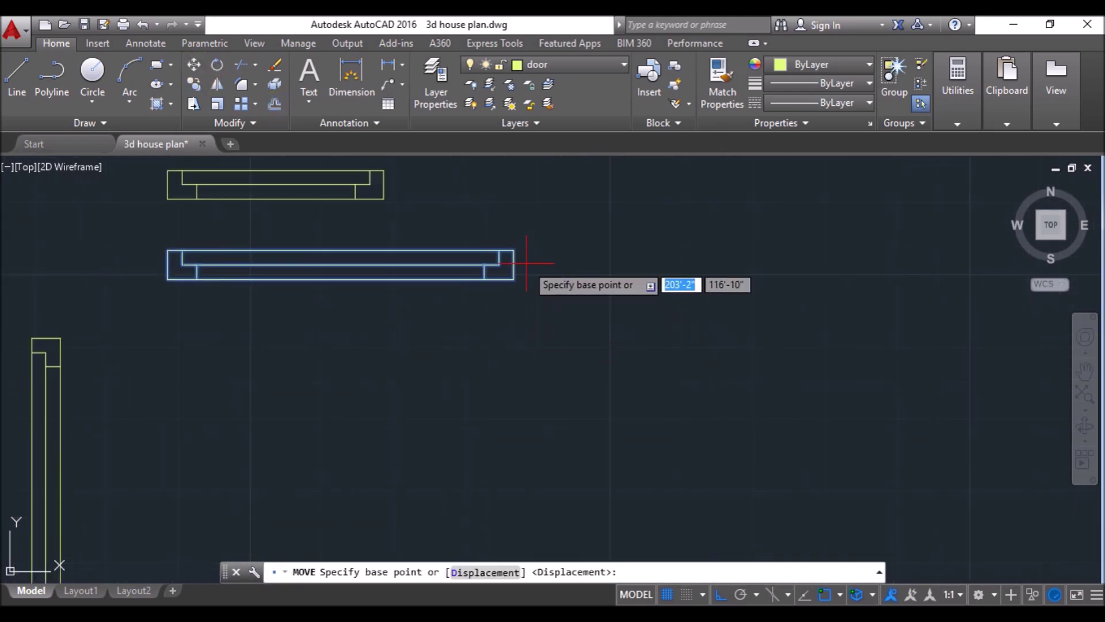
pyautogui.click(457, 267)
pyautogui.scroll(-6, 547, 248)
pyautogui.scroll(4, 468, 461)
pyautogui.scroll(5, 523, 286)
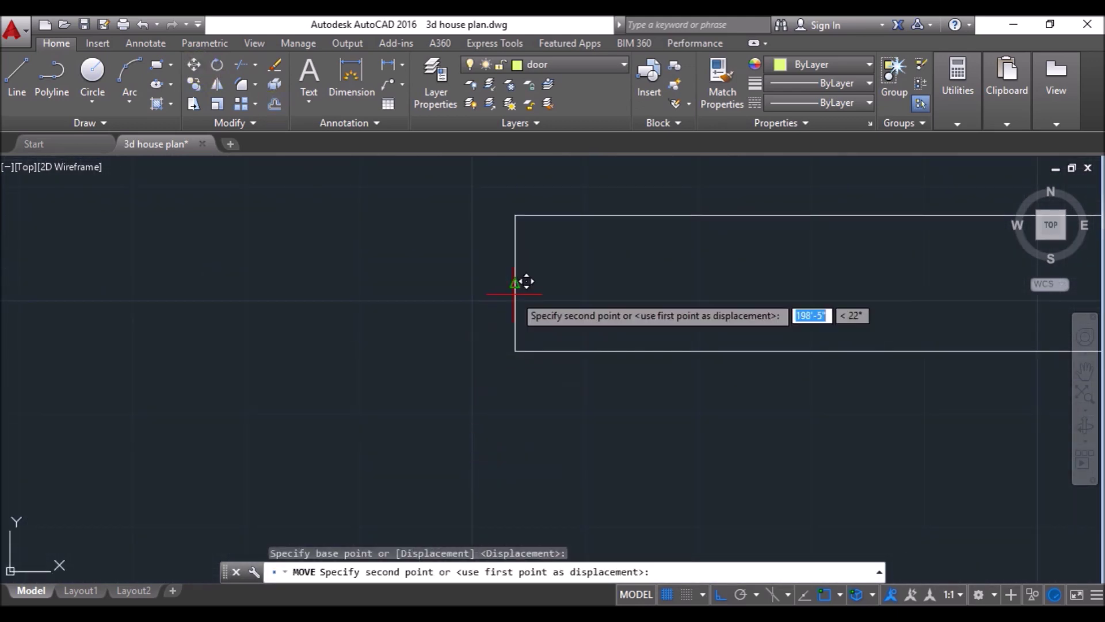
pyautogui.click(510, 311)
pyautogui.scroll(-4, 499, 372)
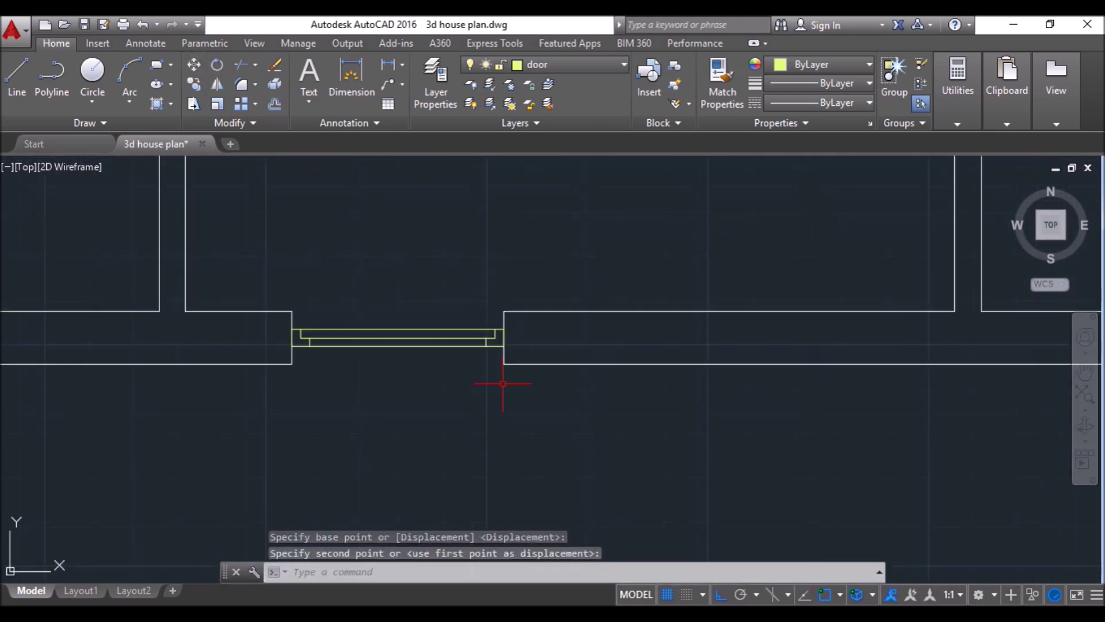
pyautogui.scroll(-9, 505, 393)
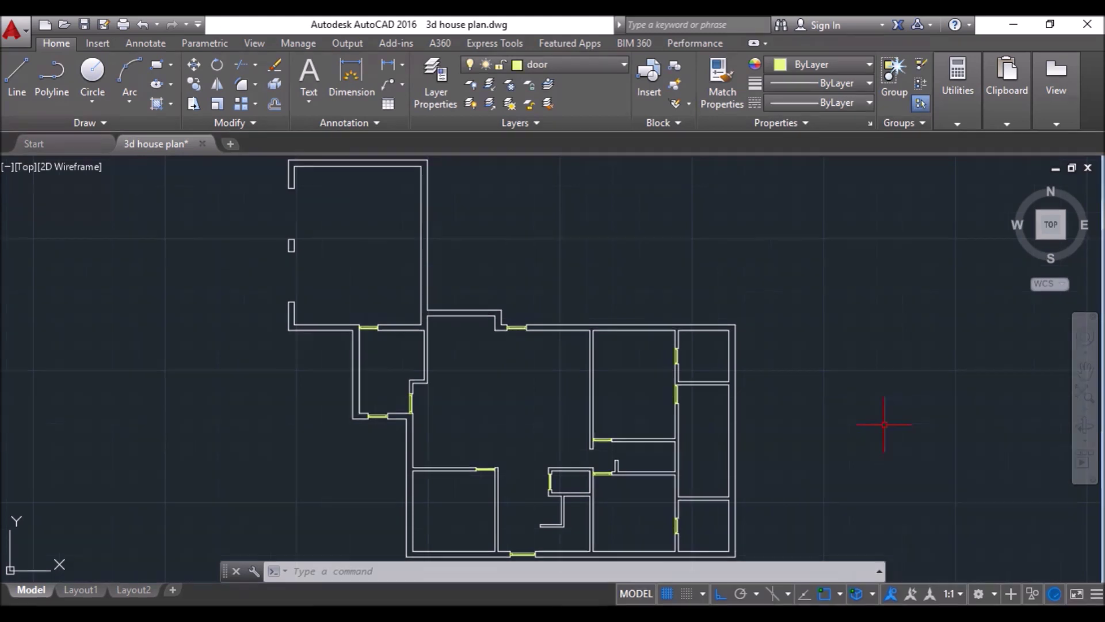
# Make the window layer current.
pyautogui.click(563, 65)
pyautogui.click(563, 64)
pyautogui.click(571, 142)
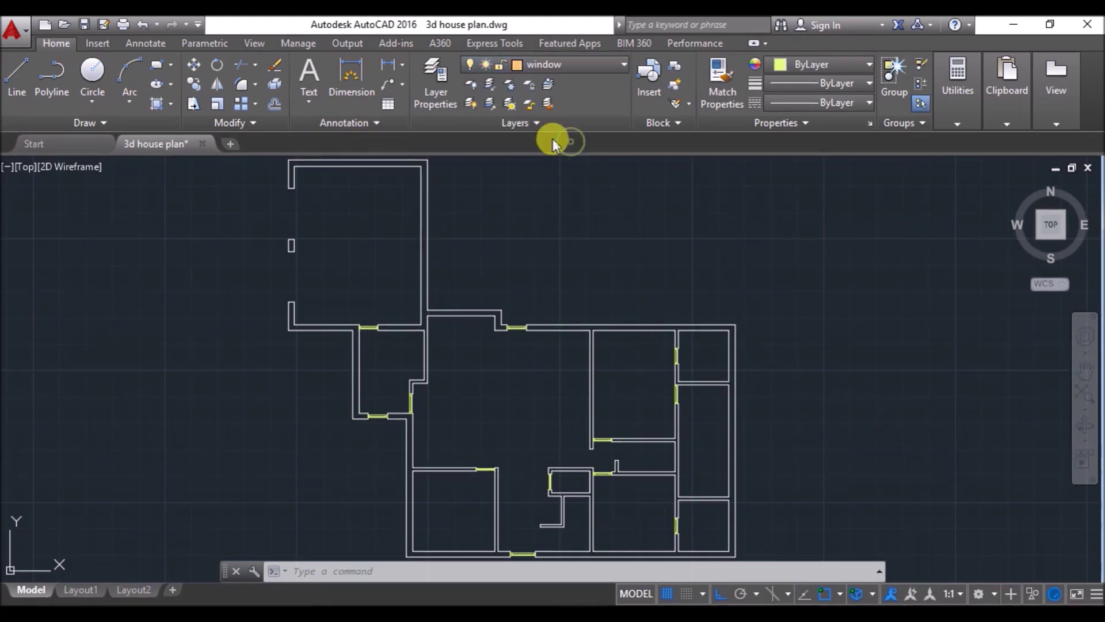
# Draw a 5' by 1' rectangle in the empty area above the floor plan.
pyautogui.click(151, 65)
pyautogui.click(599, 283)
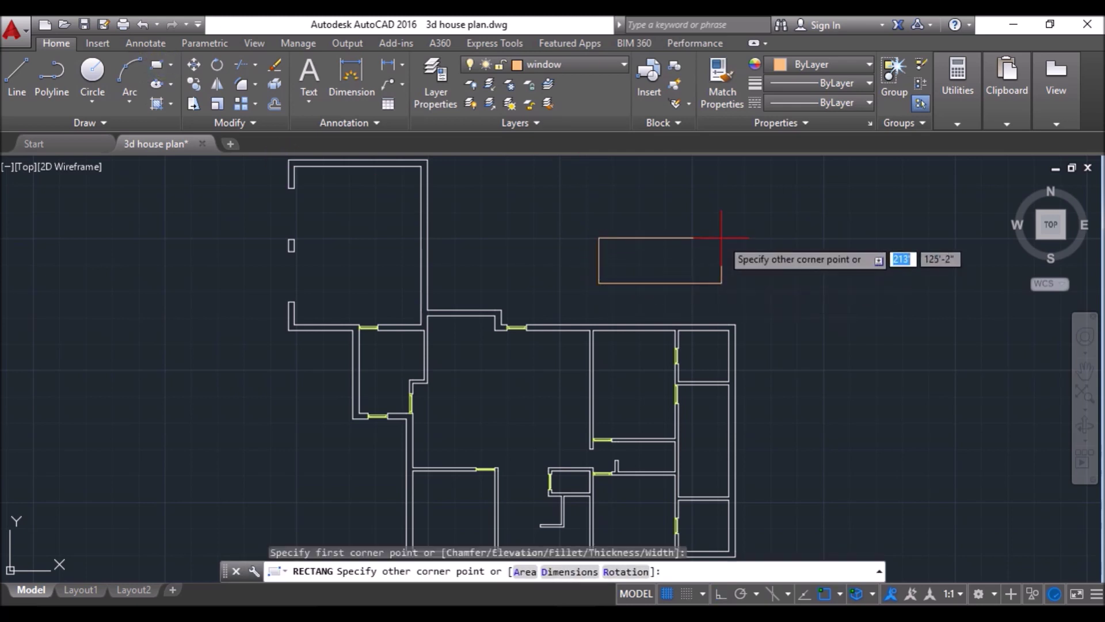
pyautogui.write('d')
pyautogui.press('Return')
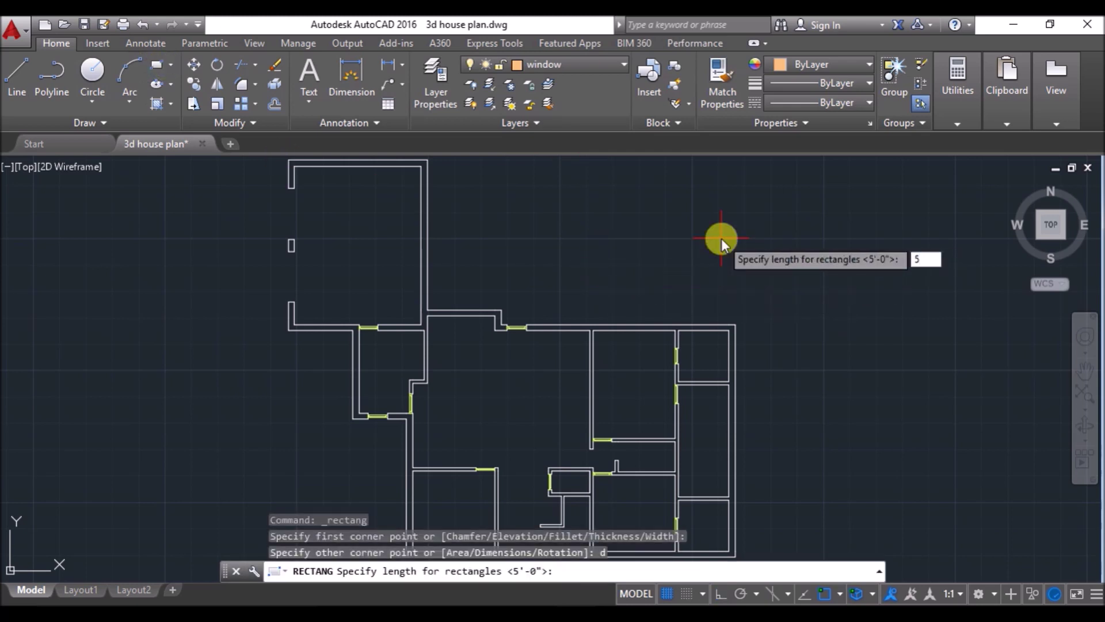
pyautogui.write("5'")
pyautogui.press('Return')
pyautogui.write('1')
pyautogui.press('Return')
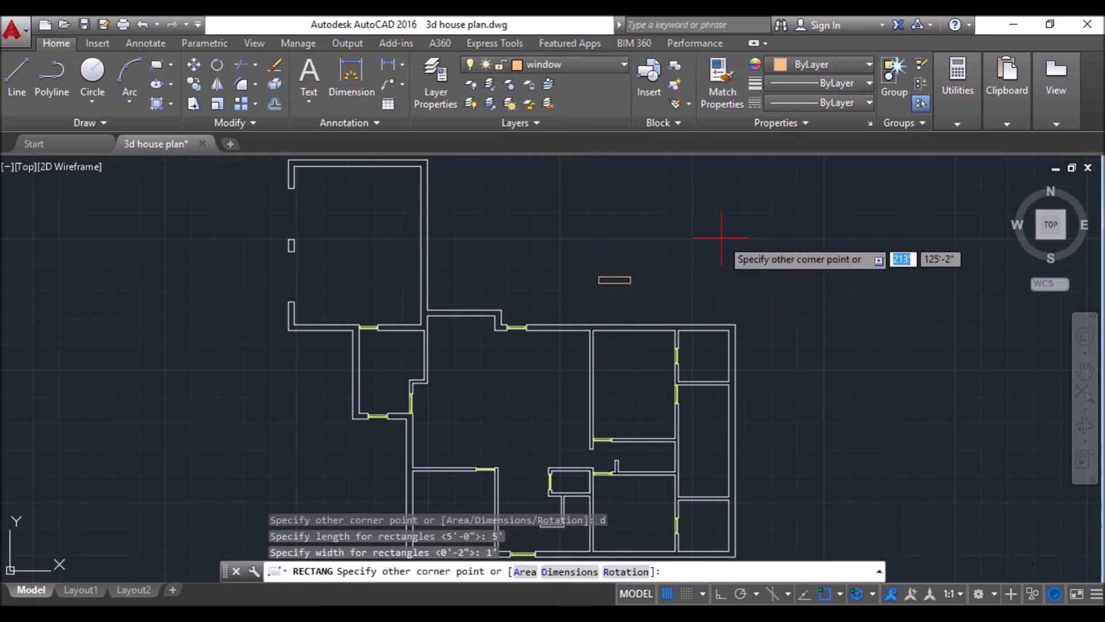
# Draw a second rectangle, 5' long and 4" wide, to the right of the first one.
pyautogui.press('Return')
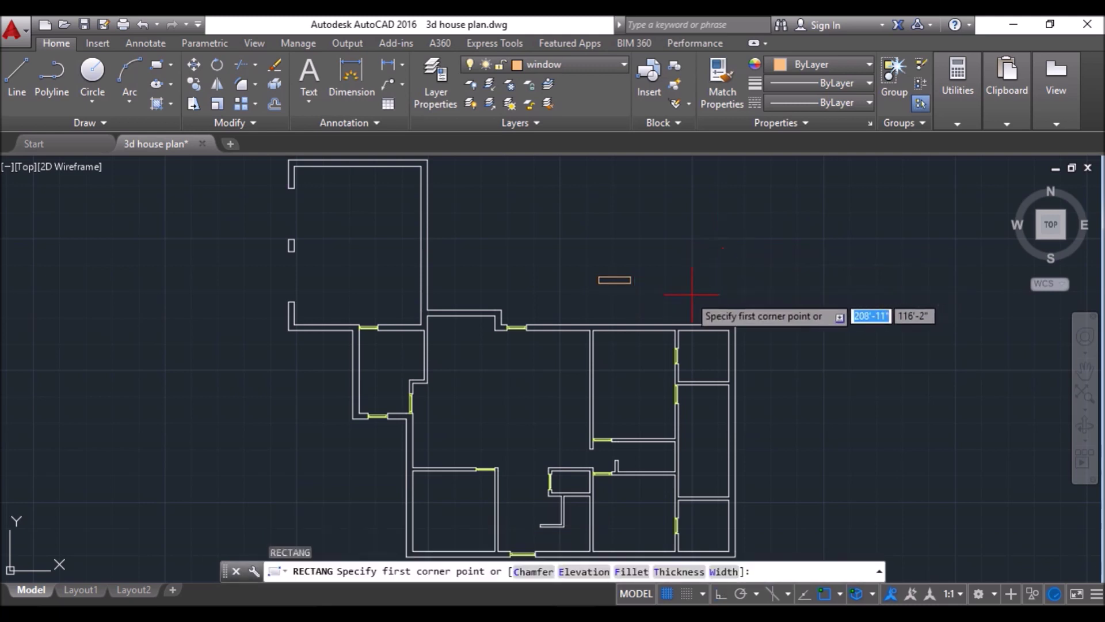
pyautogui.click(688, 294)
pyautogui.write('d')
pyautogui.press('Return')
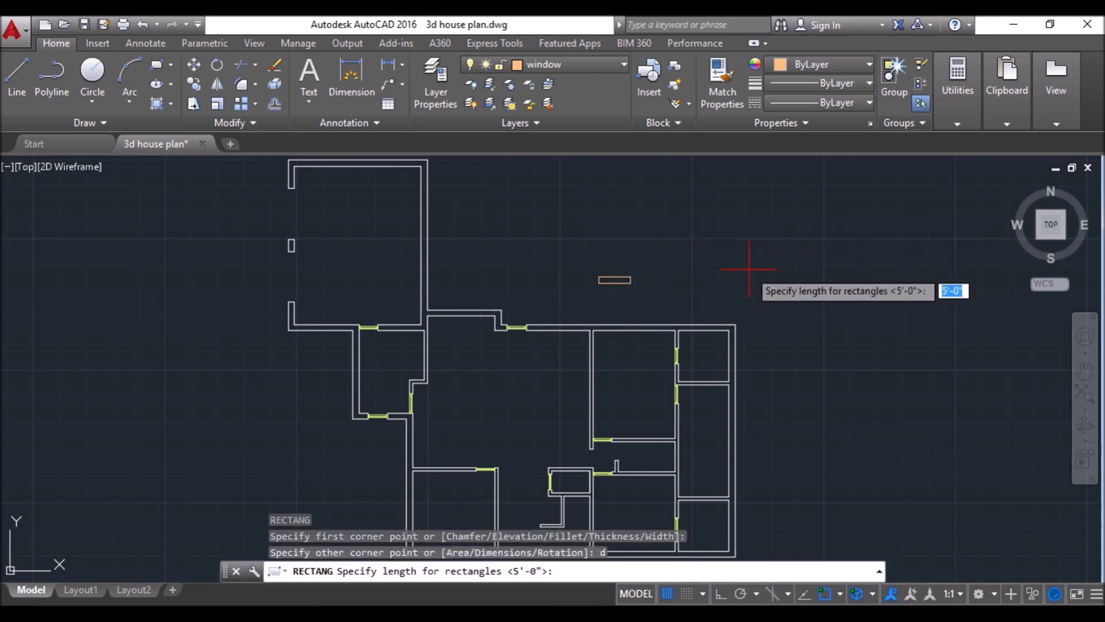
pyautogui.write('5')
pyautogui.press('Return')
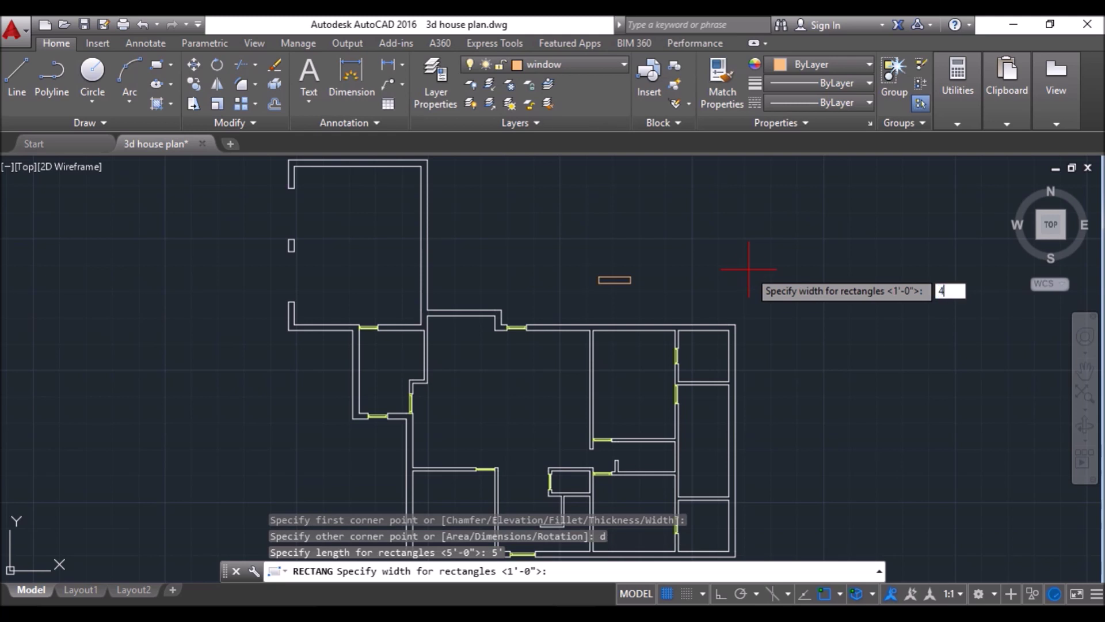
pyautogui.press('Return')
pyautogui.click(748, 268)
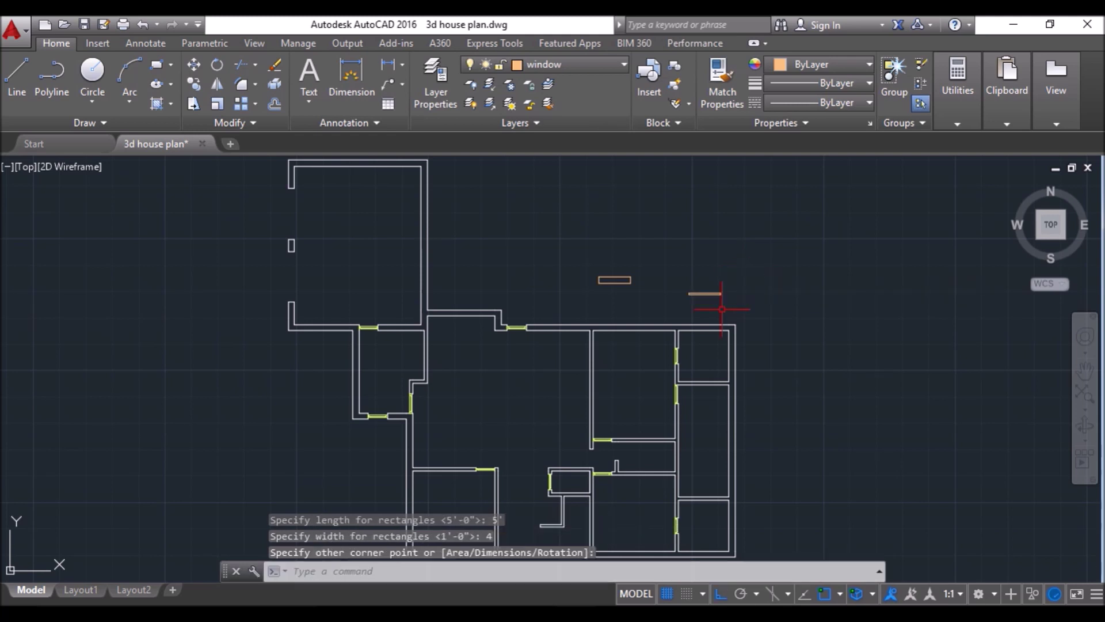
# Move the 4" wide rectangle into the 1' wide one, aligning the midpoints of their left edges.
pyautogui.scroll(4, 715, 297)
pyautogui.scroll(2, 700, 286)
pyautogui.click(803, 264)
pyautogui.click(588, 323)
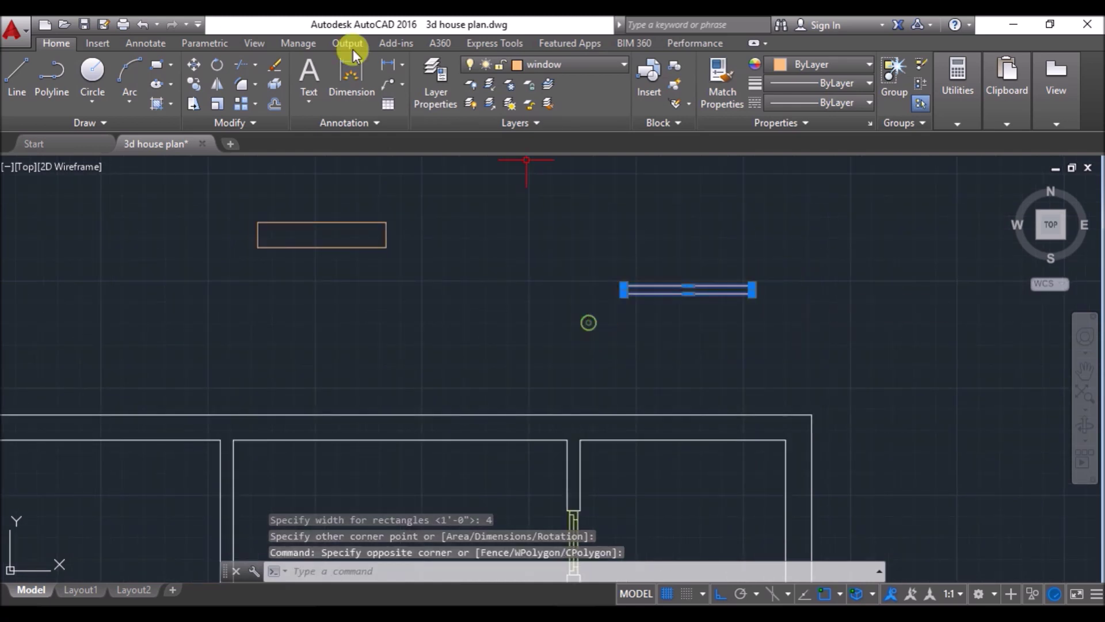
pyautogui.click(192, 65)
pyautogui.scroll(4, 641, 296)
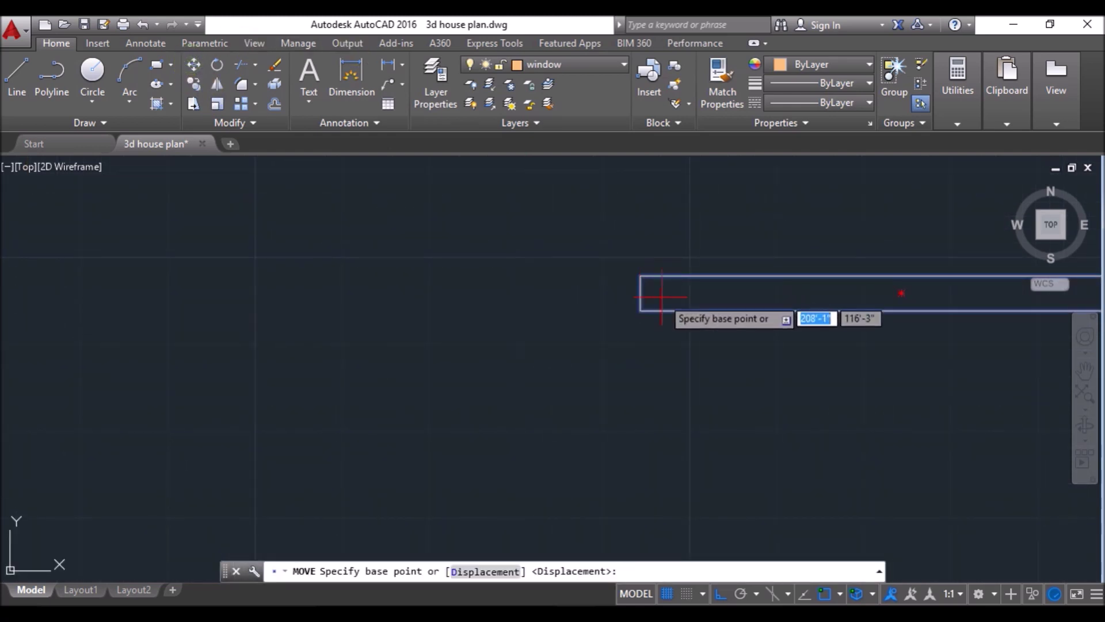
pyautogui.click(647, 296)
pyautogui.scroll(-4, 647, 296)
pyautogui.click(297, 246)
pyautogui.press('space')
pyautogui.press('Escape')
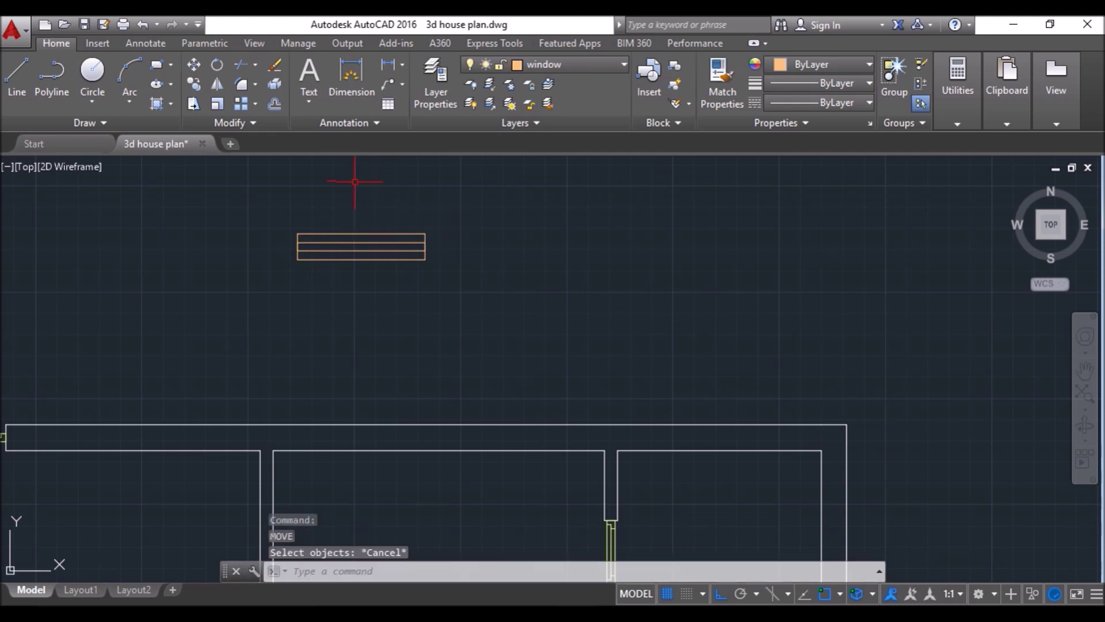
# Trim away the long top and bottom edges of the outer window rectangle.
pyautogui.write('tr')
pyautogui.press('Return')
pyautogui.press('Return')
pyautogui.click(370, 234)
pyautogui.click(373, 260)
pyautogui.press('Return')
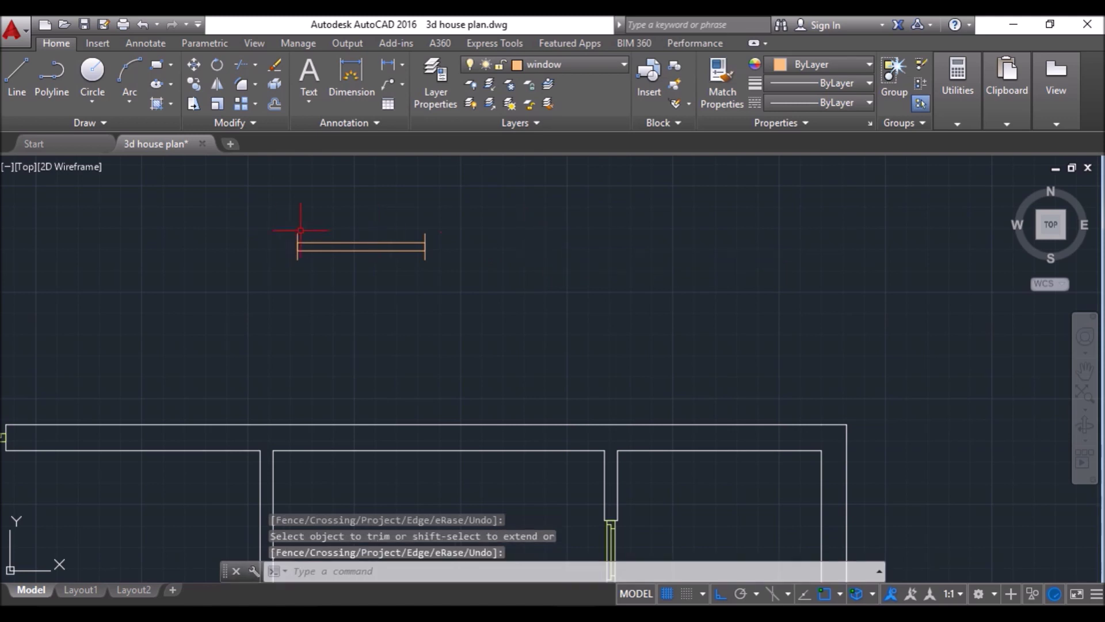
# Draw a sash rectangle about 2'-8" long and 2" wide below the window frame.
pyautogui.scroll(2, 310, 228)
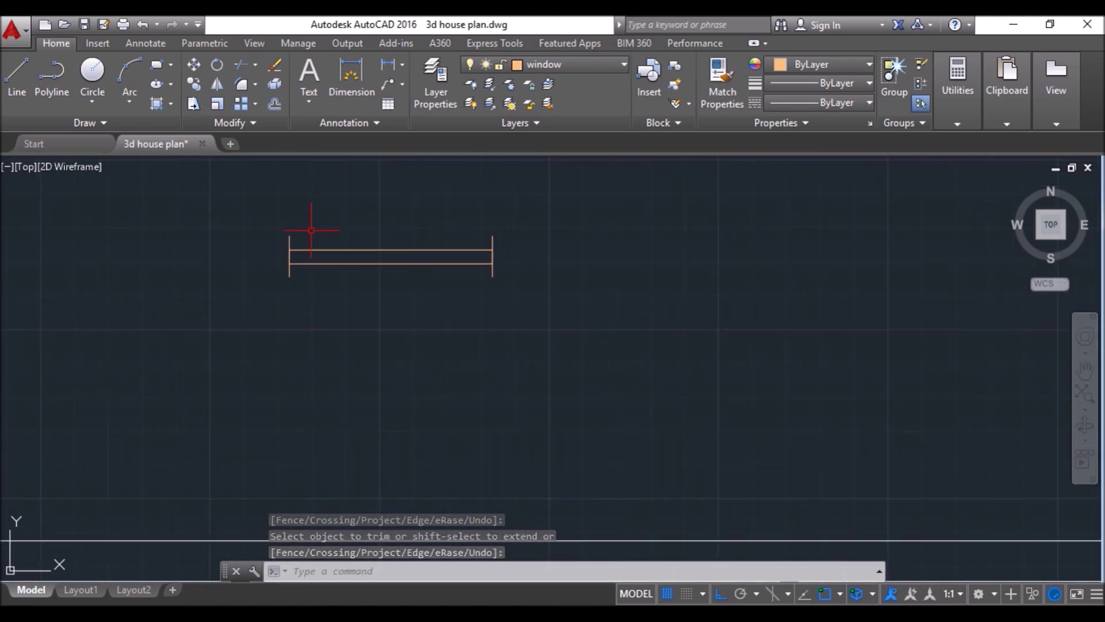
pyautogui.scroll(2, 311, 230)
pyautogui.click(333, 395)
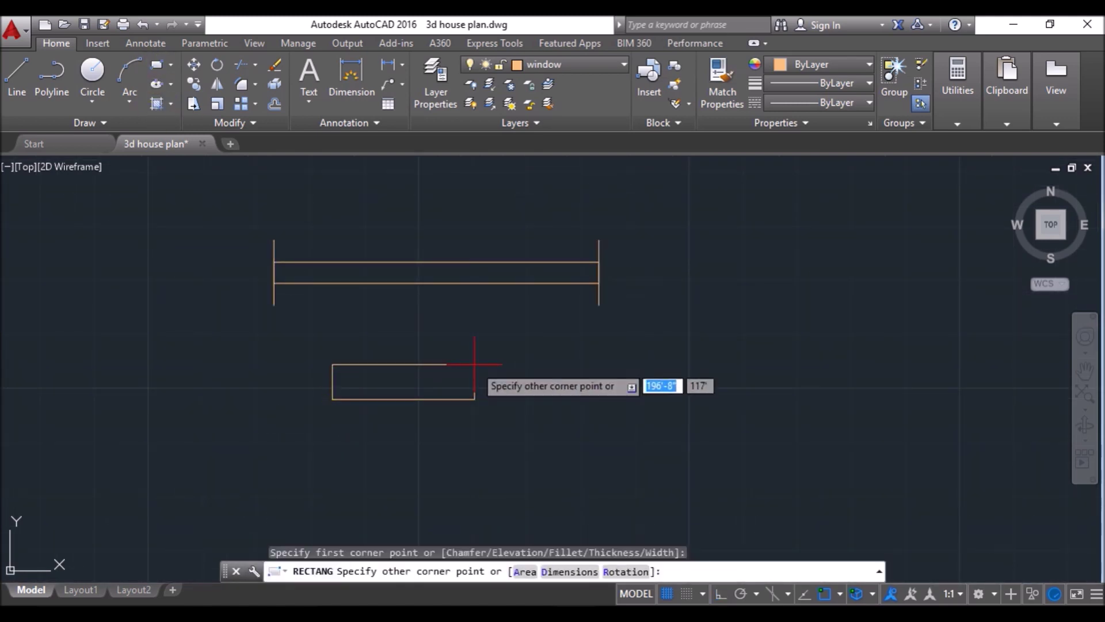
pyautogui.write('d')
pyautogui.press('Return')
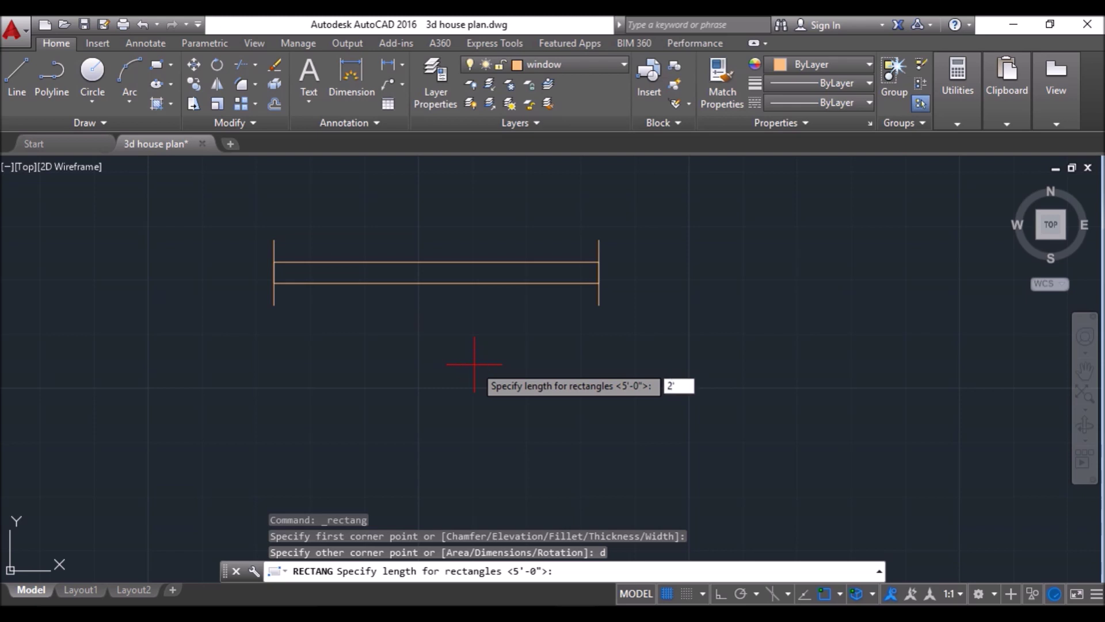
pyautogui.press('Return')
pyautogui.press('Return')
pyautogui.click(469, 363)
# Draw a vertical line across the sash rectangle 2" in from each of its two ends.
pyautogui.click(16, 75)
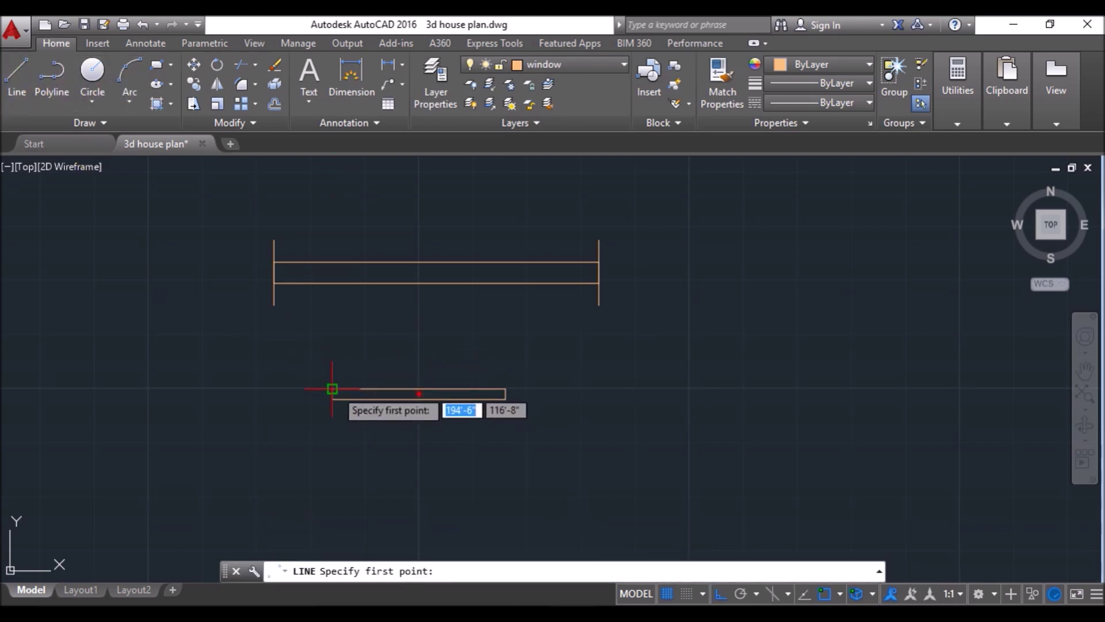
pyautogui.click(342, 390)
pyautogui.scroll(5, 345, 403)
pyautogui.click(343, 399)
pyautogui.press('Return')
pyautogui.press('Return')
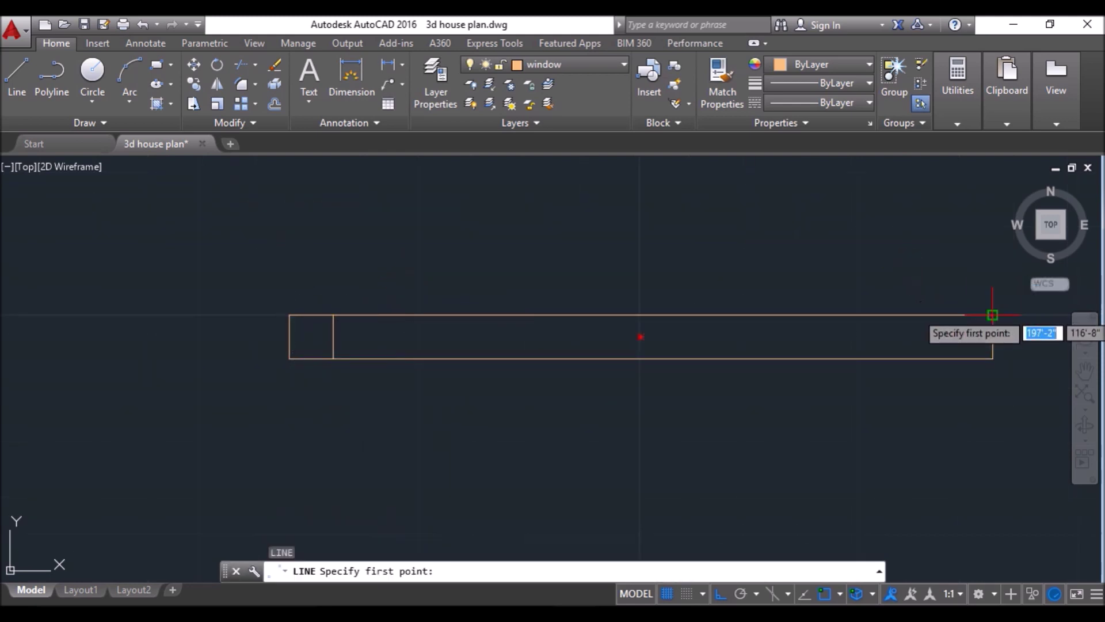
pyautogui.click(947, 315)
pyautogui.click(947, 358)
pyautogui.press('Return')
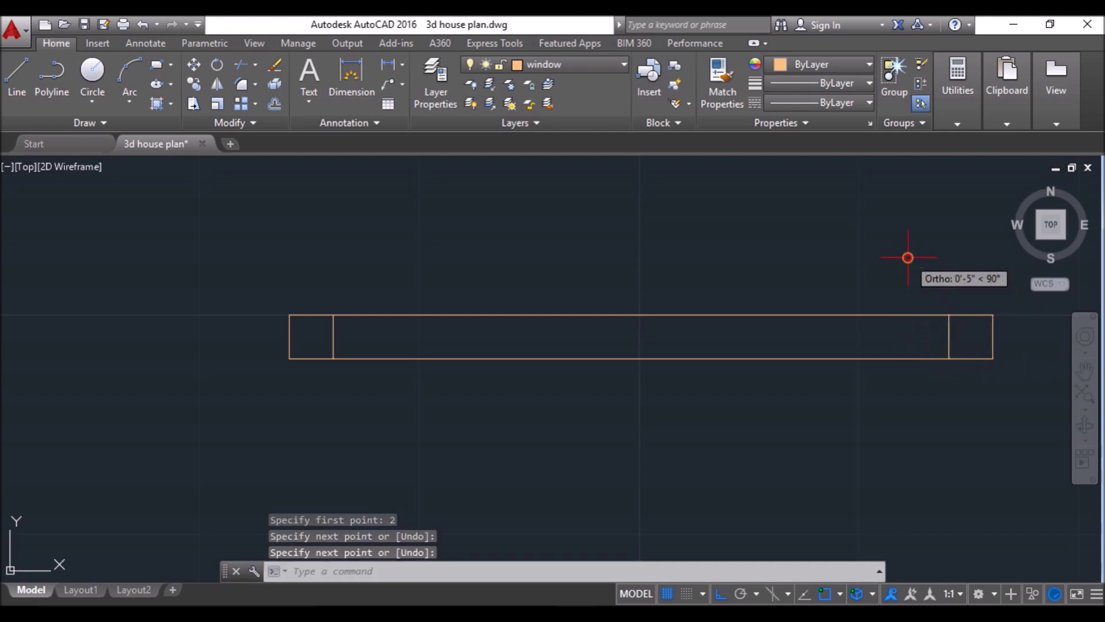
# Draw a horizontal glass line joining the midpoints of the sash's two vertical lines.
pyautogui.press('Return')
pyautogui.click(333, 337)
pyautogui.click(949, 337)
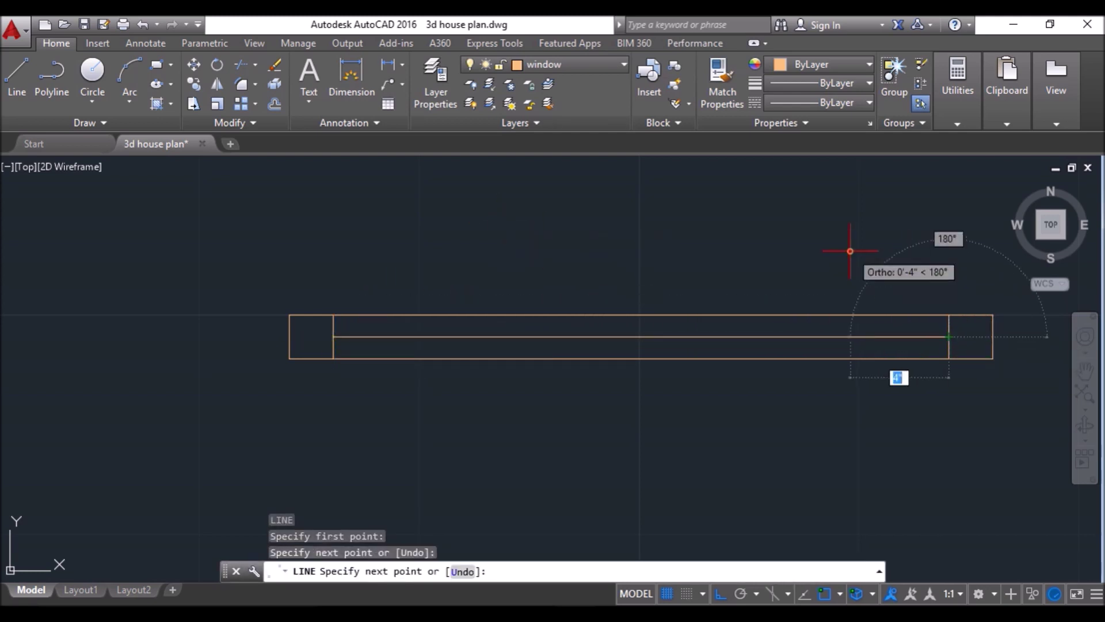
pyautogui.press('Return')
# Move the sash by its upper-left corner to the upper-left inner corner of the window frame.
pyautogui.scroll(-4, 455, 352)
pyautogui.scroll(-2, 403, 322)
pyautogui.click(377, 296)
pyautogui.click(650, 419)
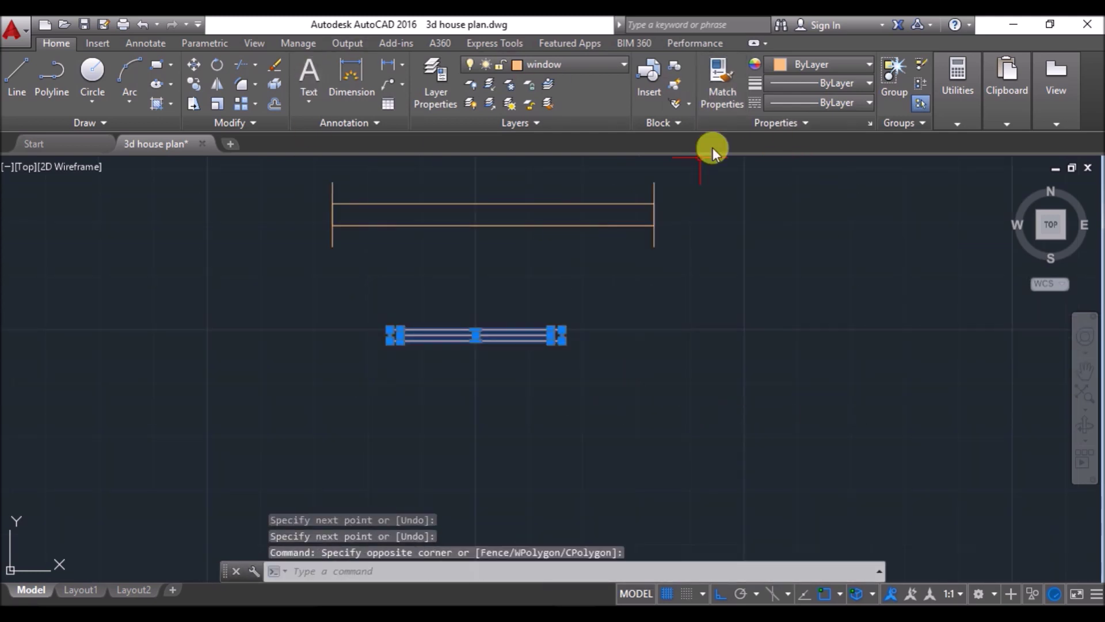
pyautogui.click(193, 65)
pyautogui.scroll(5, 395, 333)
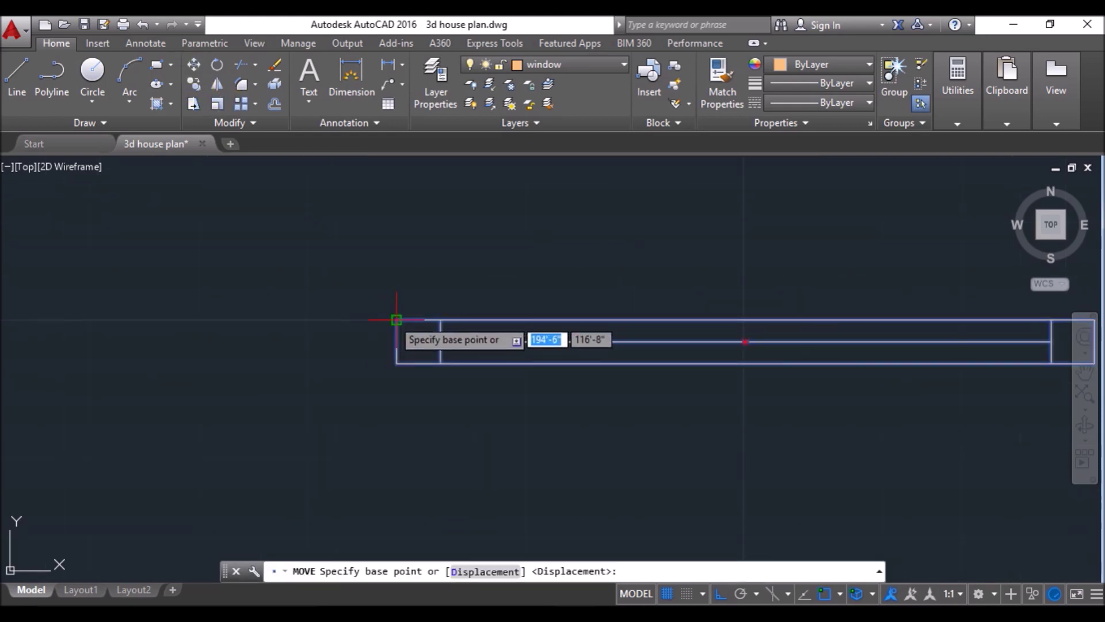
pyautogui.click(397, 319)
pyautogui.scroll(-3, 374, 346)
pyautogui.scroll(2, 295, 175)
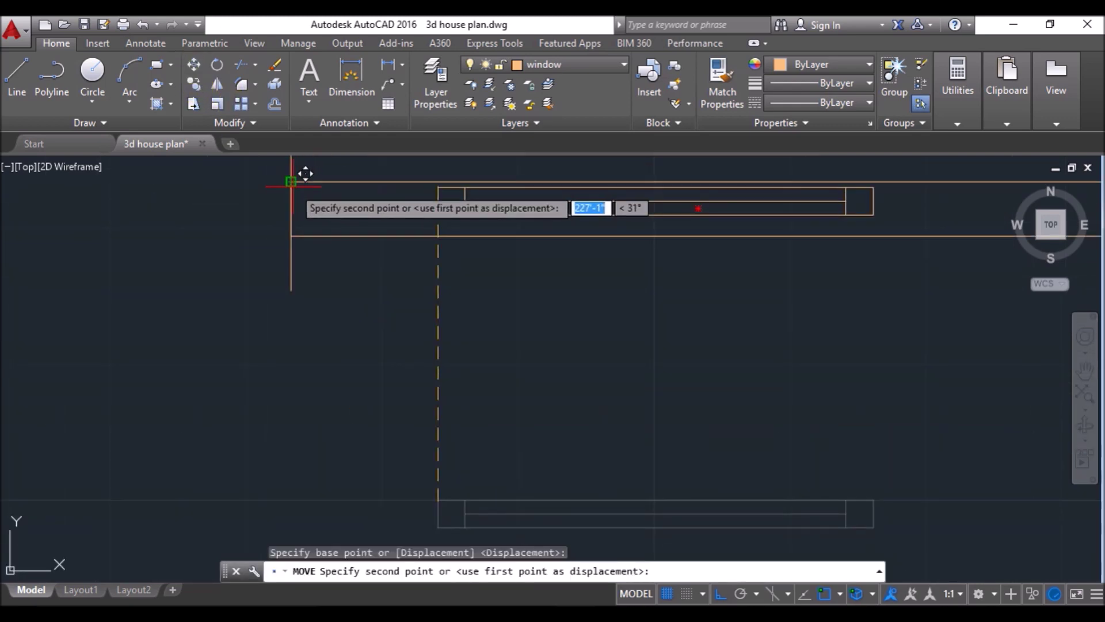
pyautogui.click(291, 181)
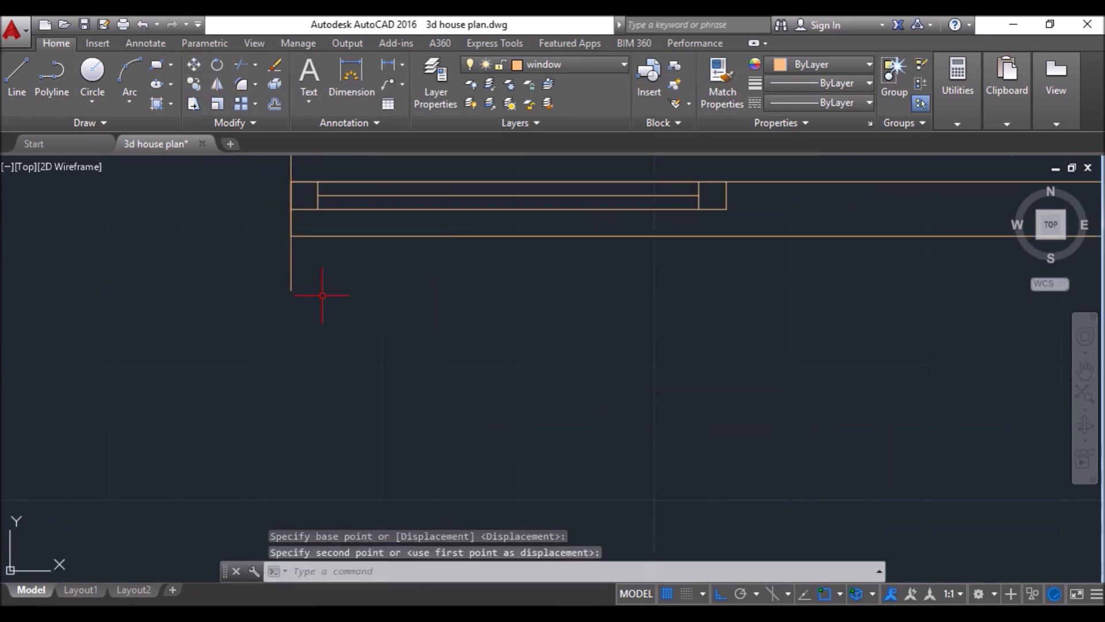
# Copy the window sash by its lower-right corner to the lower-right inner corner of the window frame.
pyautogui.click(761, 219)
pyautogui.write('co')
pyautogui.press('Return')
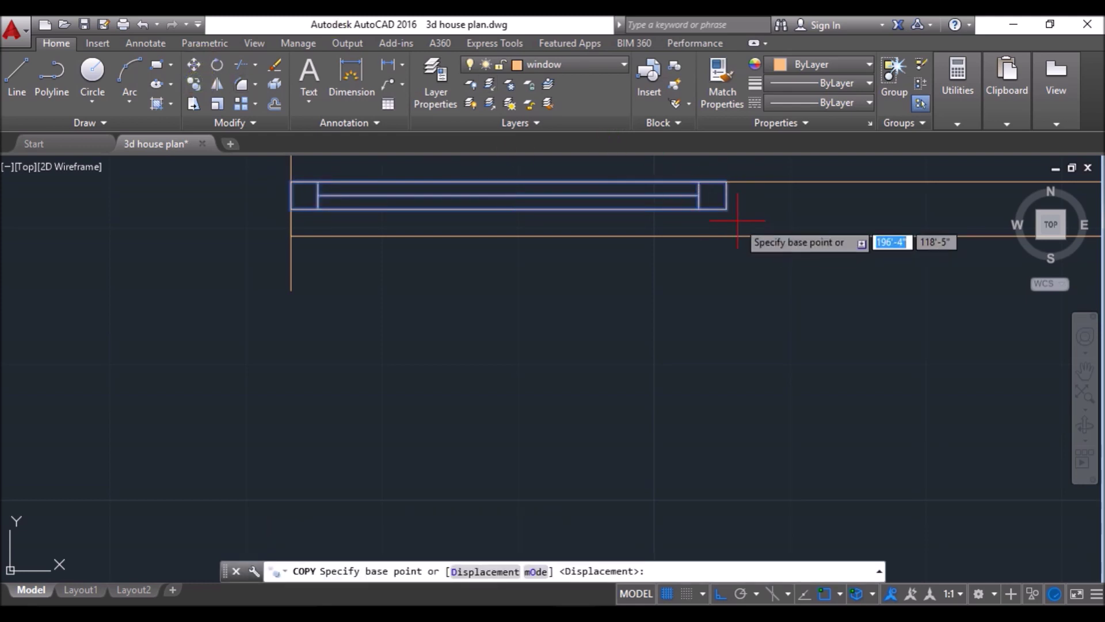
pyautogui.click(726, 209)
pyautogui.scroll(-2, 523, 284)
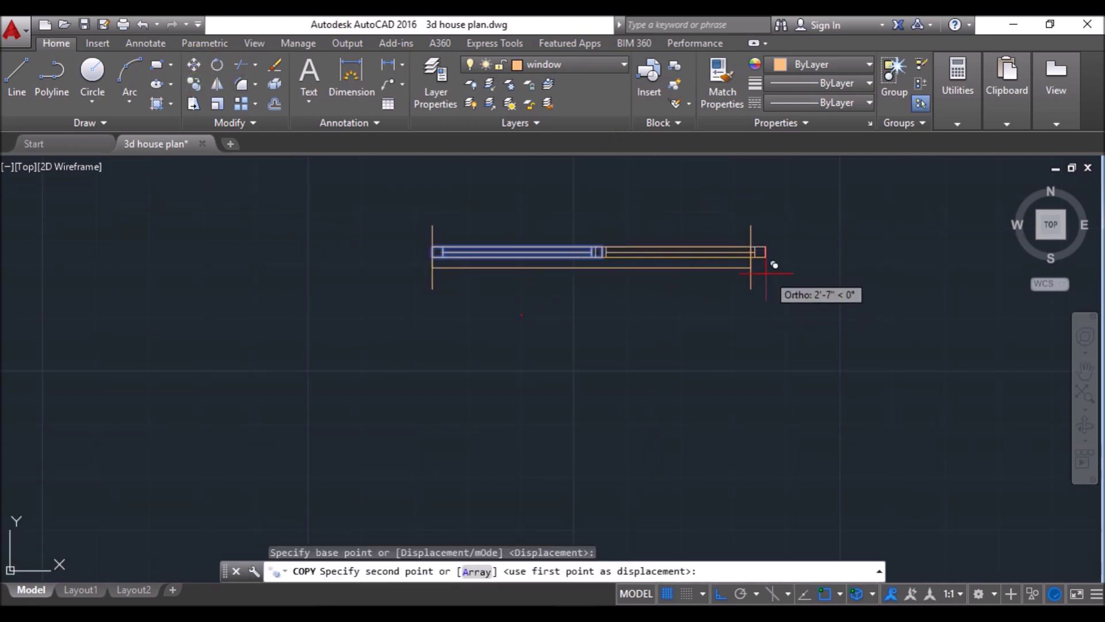
pyautogui.scroll(2, 766, 259)
pyautogui.click(727, 262)
pyautogui.press('Return')
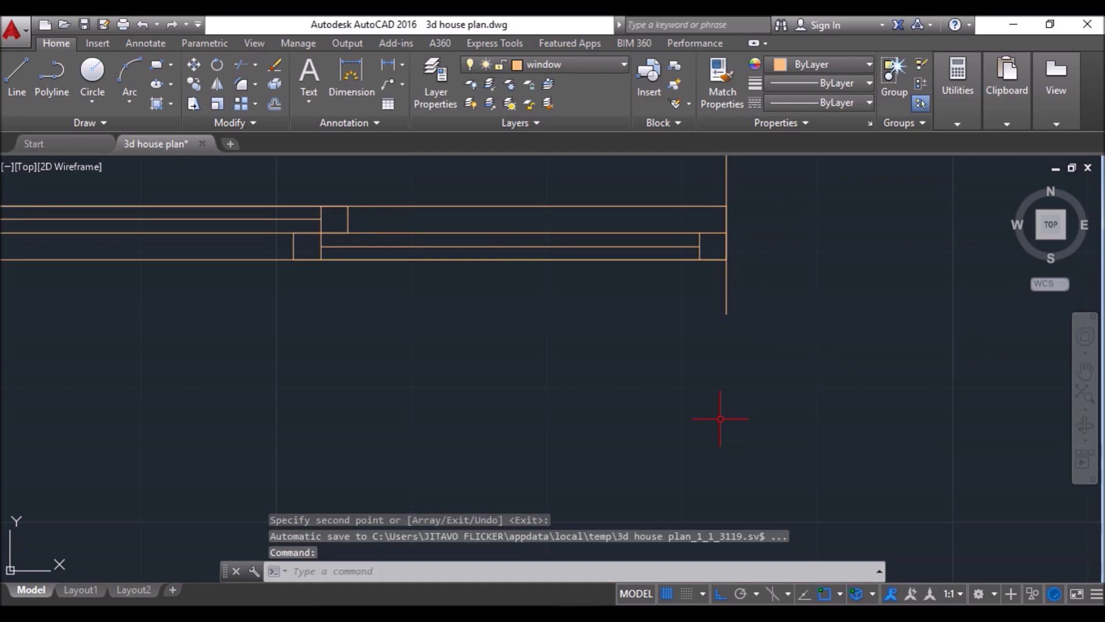
# Group the window frame and both sashes into one object.
pyautogui.scroll(-3, 720, 415)
pyautogui.scroll(4, 661, 382)
pyautogui.click(865, 257)
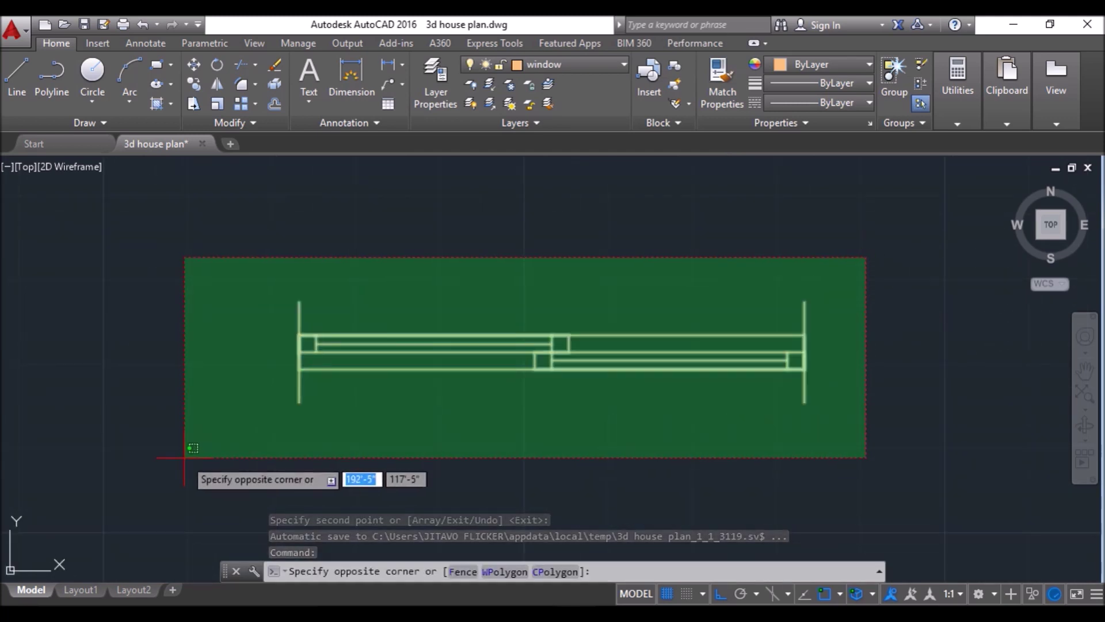
pyautogui.click(158, 485)
pyautogui.click(894, 75)
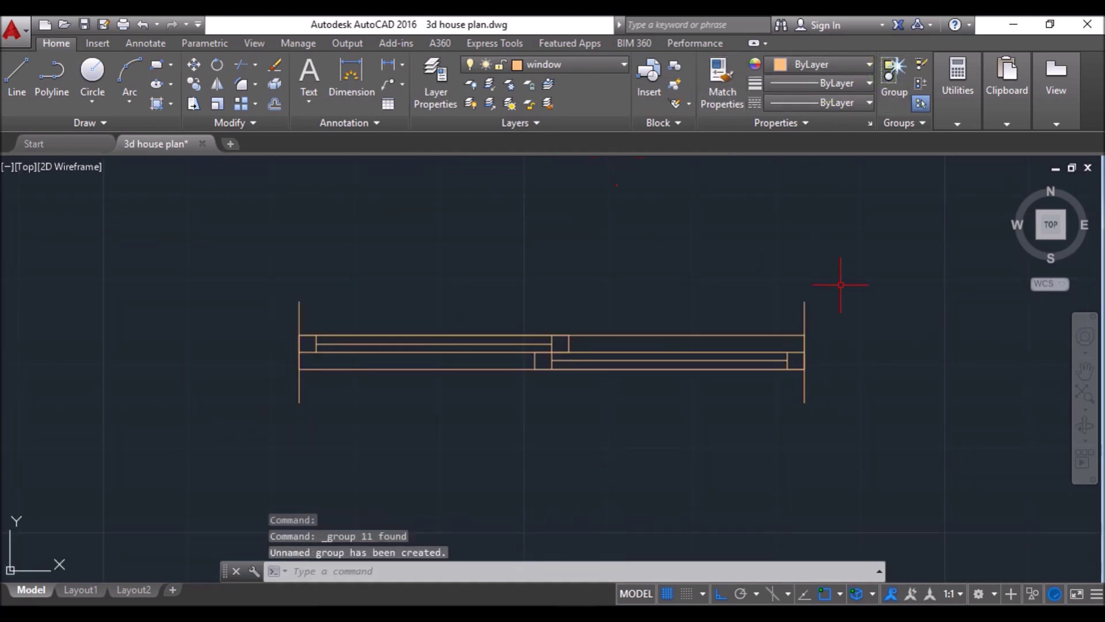
# Place a copy of the grouped window just to the left of the original.
pyautogui.scroll(-4, 920, 273)
pyautogui.click(942, 259)
pyautogui.click(617, 338)
pyautogui.click(195, 86)
pyautogui.click(883, 419)
pyautogui.click(604, 403)
pyautogui.press('Return')
# Rotate the copied window 90° to make a vertical version.
pyautogui.click(587, 248)
pyautogui.click(357, 342)
pyautogui.click(217, 65)
pyautogui.click(634, 397)
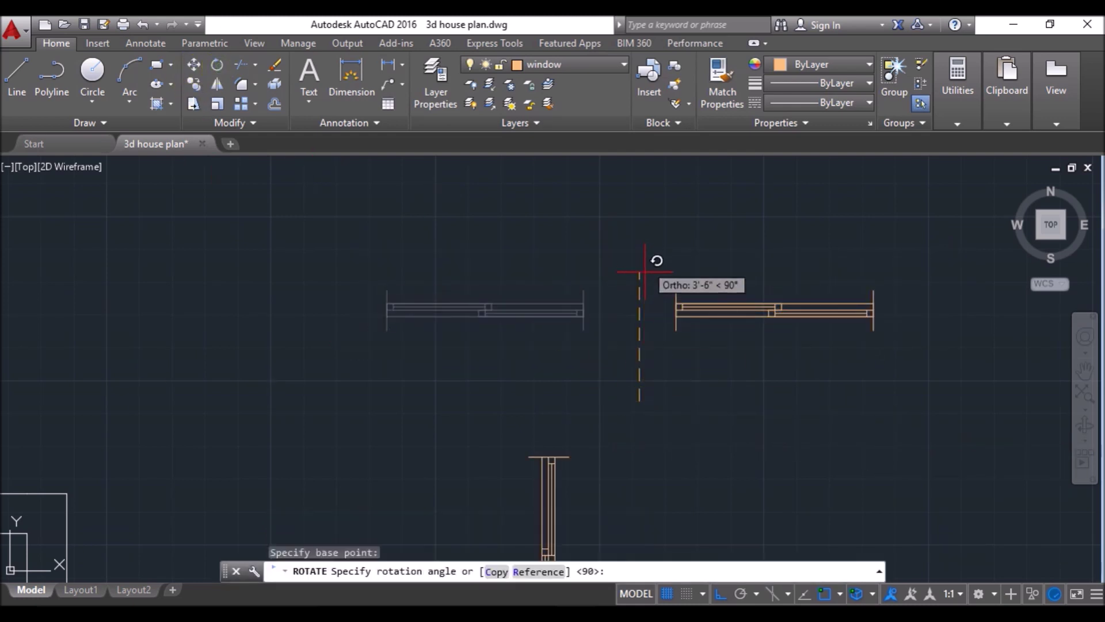
pyautogui.click(648, 244)
# Copy the horizontal window by a point 4" above its centre to the midpoints of the two lower rooms' bottom exterior walls.
pyautogui.scroll(-5, 561, 271)
pyautogui.scroll(3, 633, 282)
pyautogui.click(723, 207)
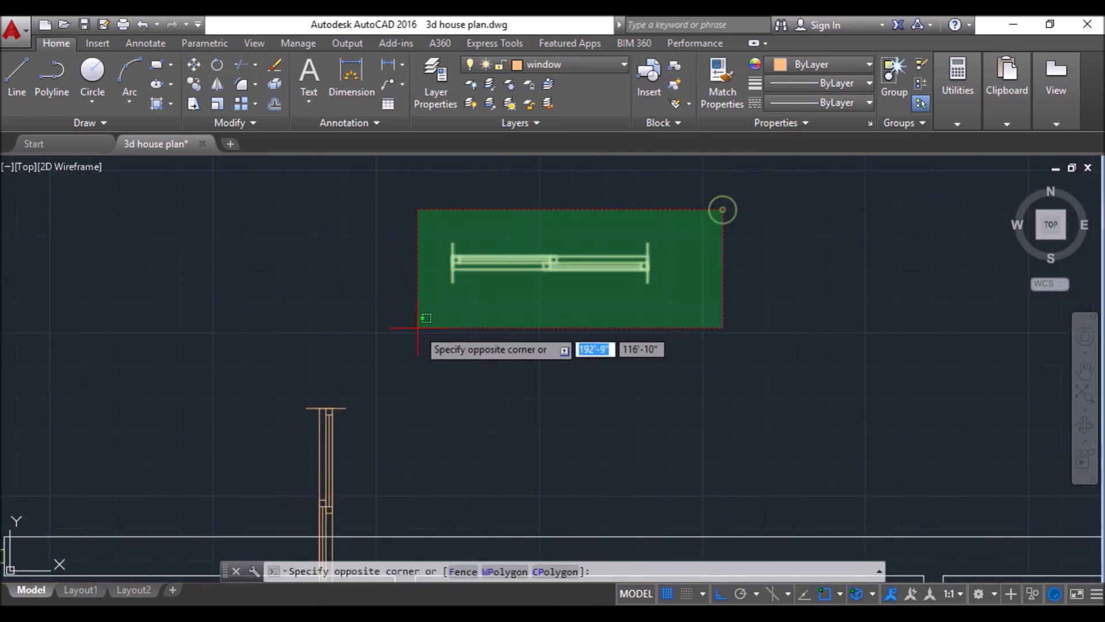
pyautogui.click(417, 327)
pyautogui.click(195, 88)
pyautogui.scroll(4, 552, 256)
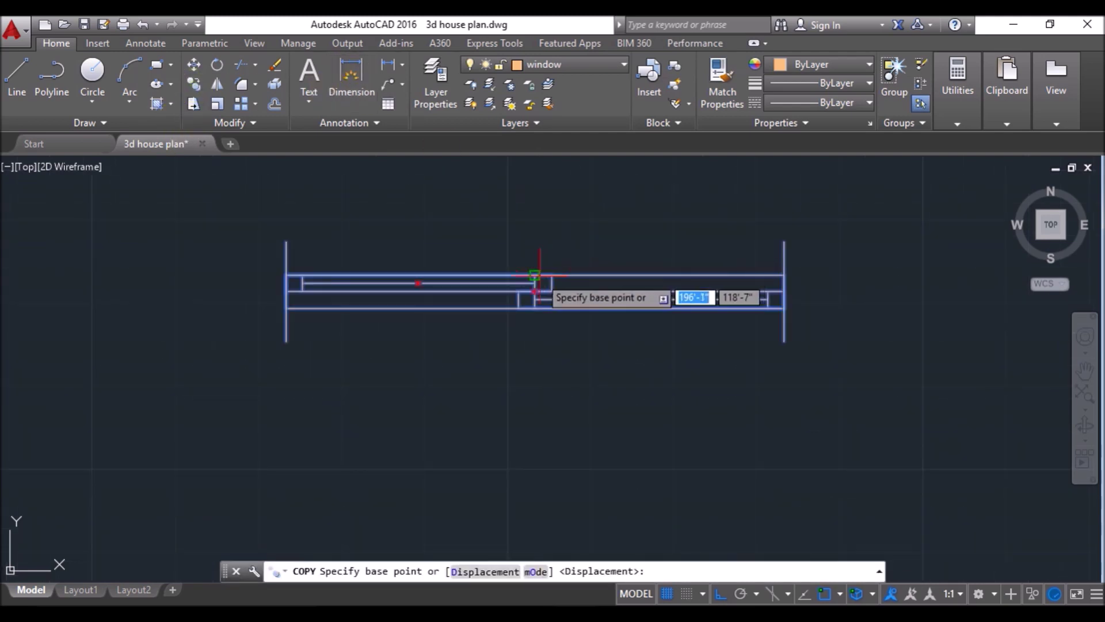
pyautogui.click(534, 244)
pyautogui.scroll(-5, 484, 284)
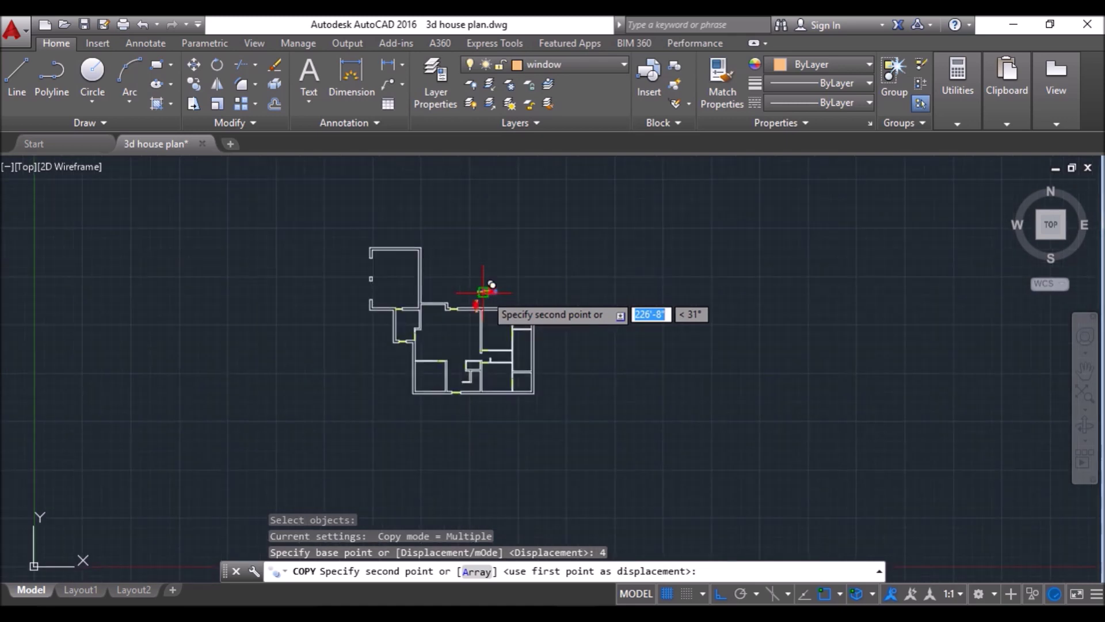
pyautogui.scroll(6, 489, 287)
pyautogui.click(518, 323)
pyautogui.scroll(-2, 610, 307)
pyautogui.scroll(-2, 605, 303)
pyautogui.scroll(3, 333, 310)
pyautogui.click(290, 300)
pyautogui.scroll(-4, 298, 365)
pyautogui.scroll(-2, 289, 360)
pyautogui.scroll(6, 370, 222)
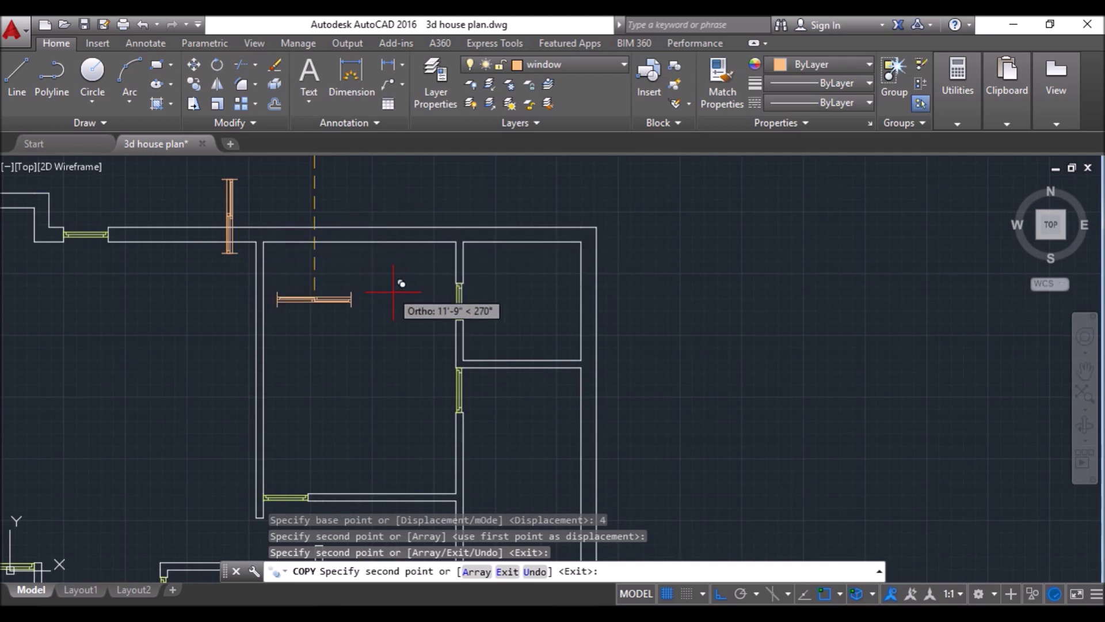
pyautogui.press('Escape')
# Copy the horizontal window by a point 4" below its centre to the midpoint of the upper middle room's top wall.
pyautogui.scroll(-2, 382, 307)
pyautogui.click(395, 187)
pyautogui.click(314, 214)
pyautogui.click(196, 84)
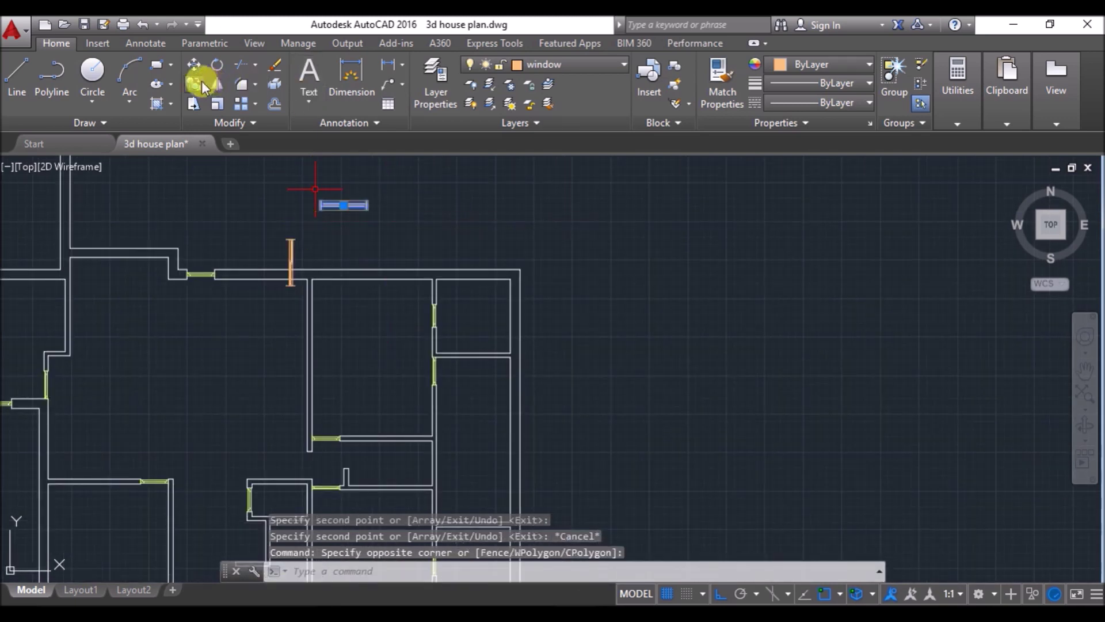
pyautogui.scroll(5, 328, 188)
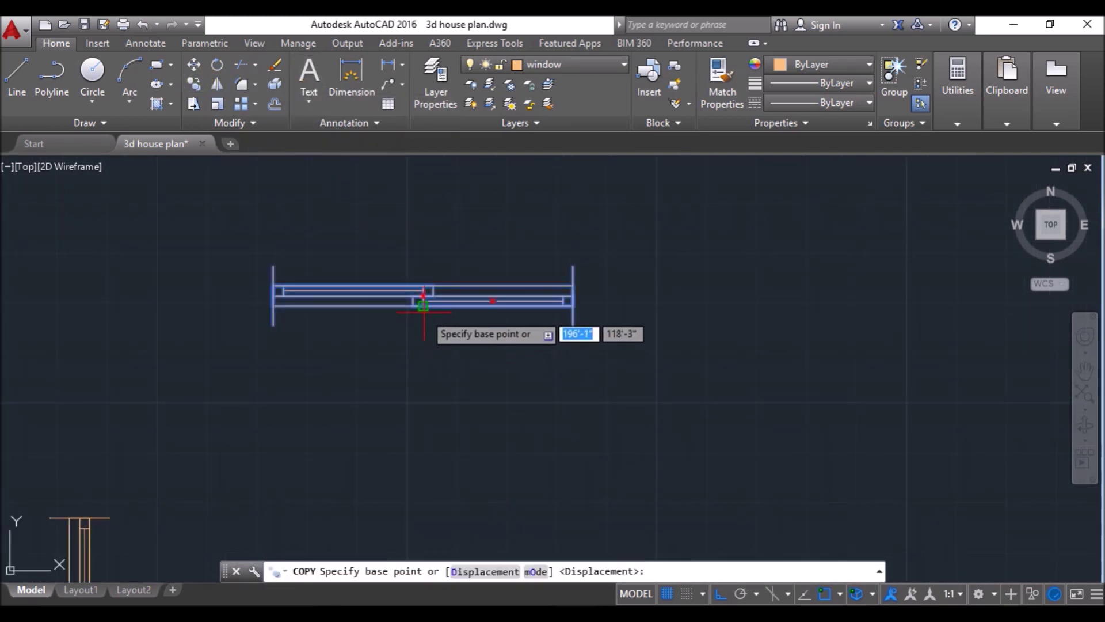
pyautogui.write('4')
pyautogui.press('Return')
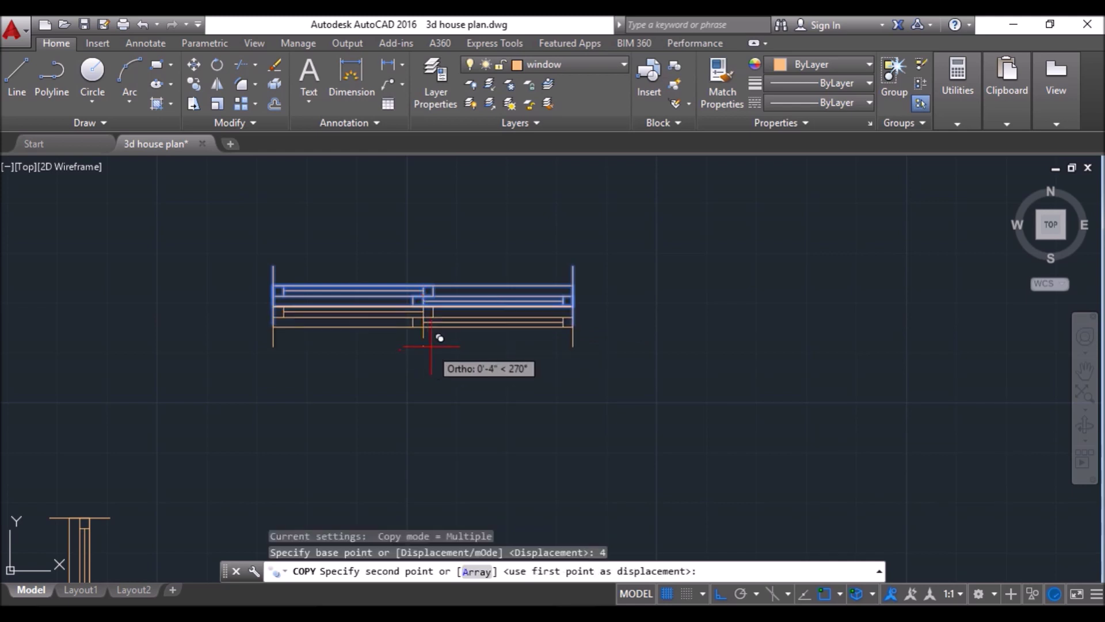
pyautogui.scroll(-5, 438, 245)
pyautogui.click(464, 320)
pyautogui.press('Escape')
pyautogui.hotkey('ctrl', 'z')
pyautogui.hotkey('ctrl', 'z')
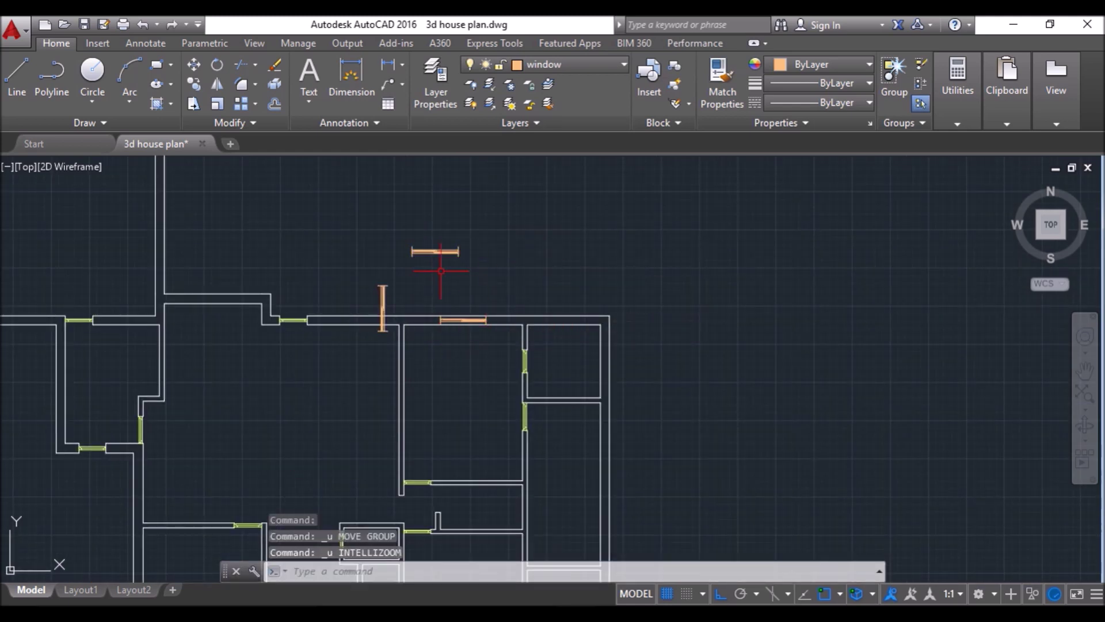
# Copy the horizontal window by a point 4" below its centre to the midpoint of the large room's stepped upper wall.
pyautogui.scroll(4, 374, 241)
pyautogui.click(390, 227)
pyautogui.click(663, 308)
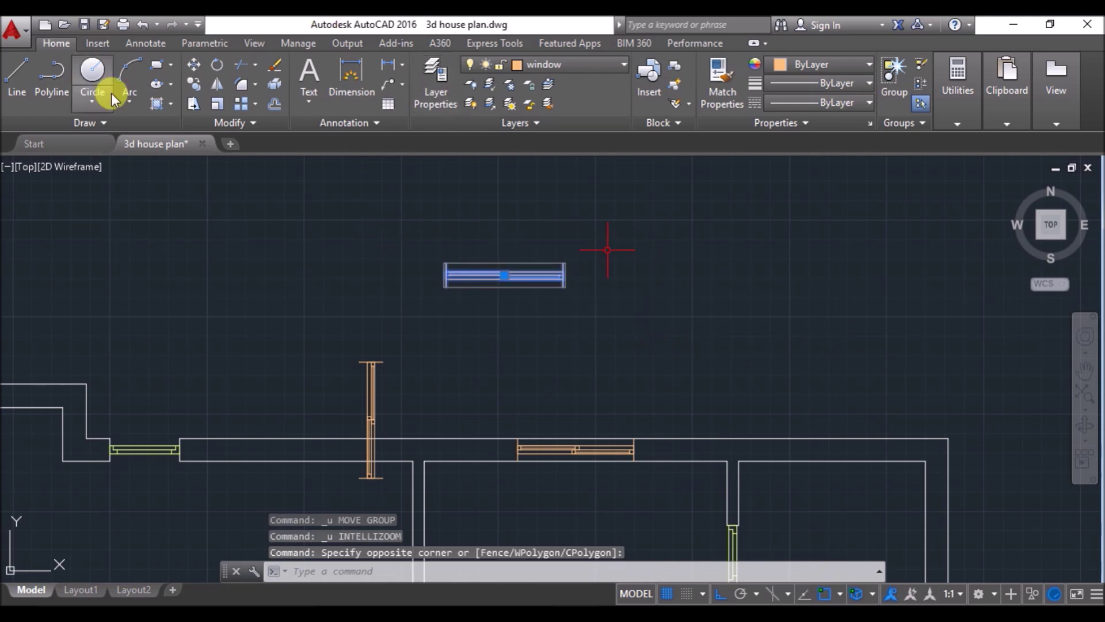
pyautogui.click(194, 85)
pyautogui.scroll(3, 521, 293)
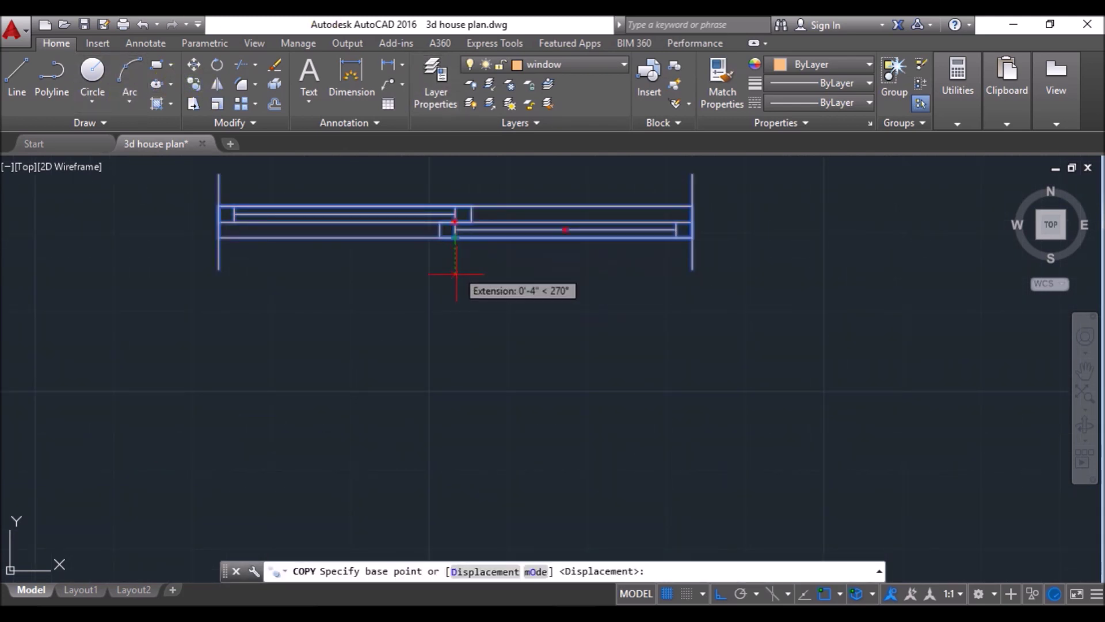
pyautogui.write('4')
pyautogui.press('Return')
pyautogui.scroll(-6, 584, 333)
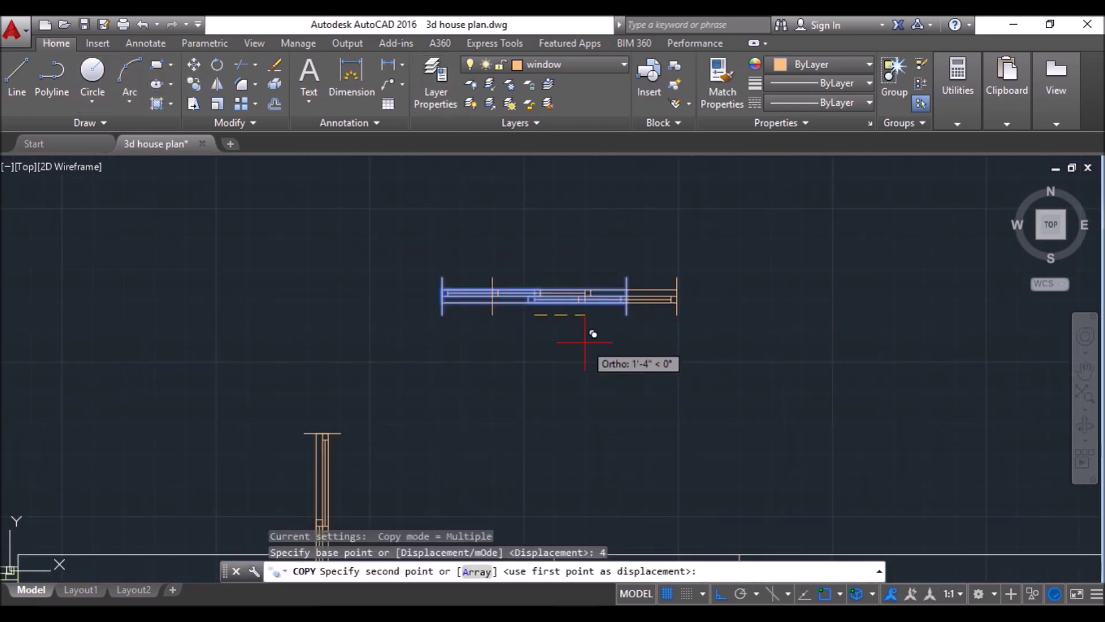
pyautogui.click(179, 408)
pyautogui.scroll(-2, 314, 308)
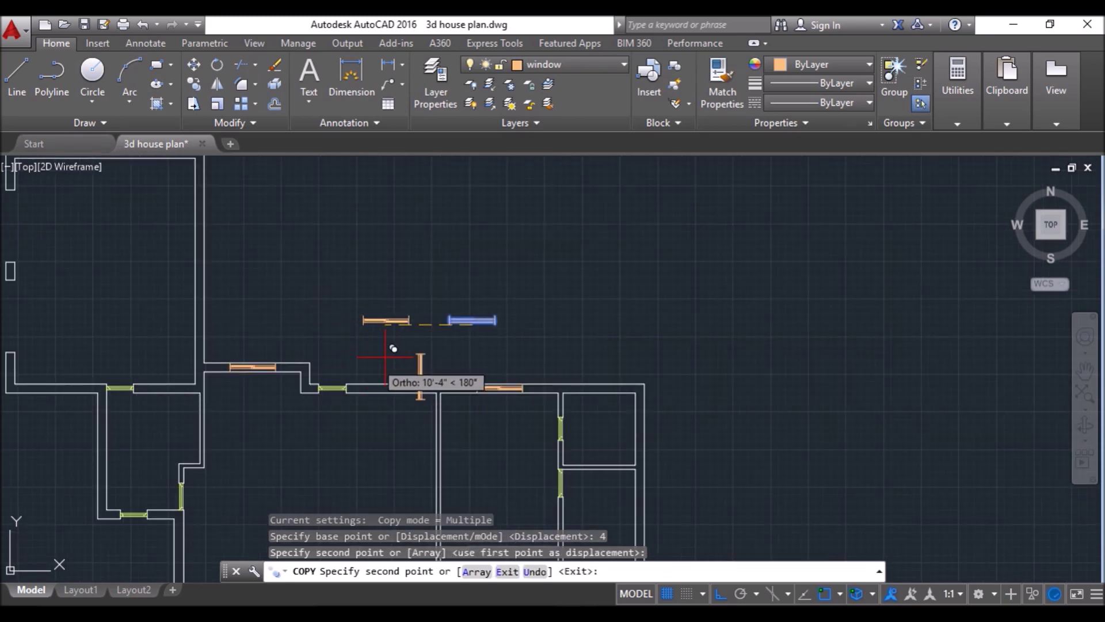
pyautogui.press('Escape')
# Copy the horizontal window by its lower-right corner to the large room's upper-right inner corner in the top wall.
pyautogui.moveTo(523, 315); pyautogui.dragTo(434, 332)
pyautogui.rightClick(541, 264)
pyautogui.click(576, 229)
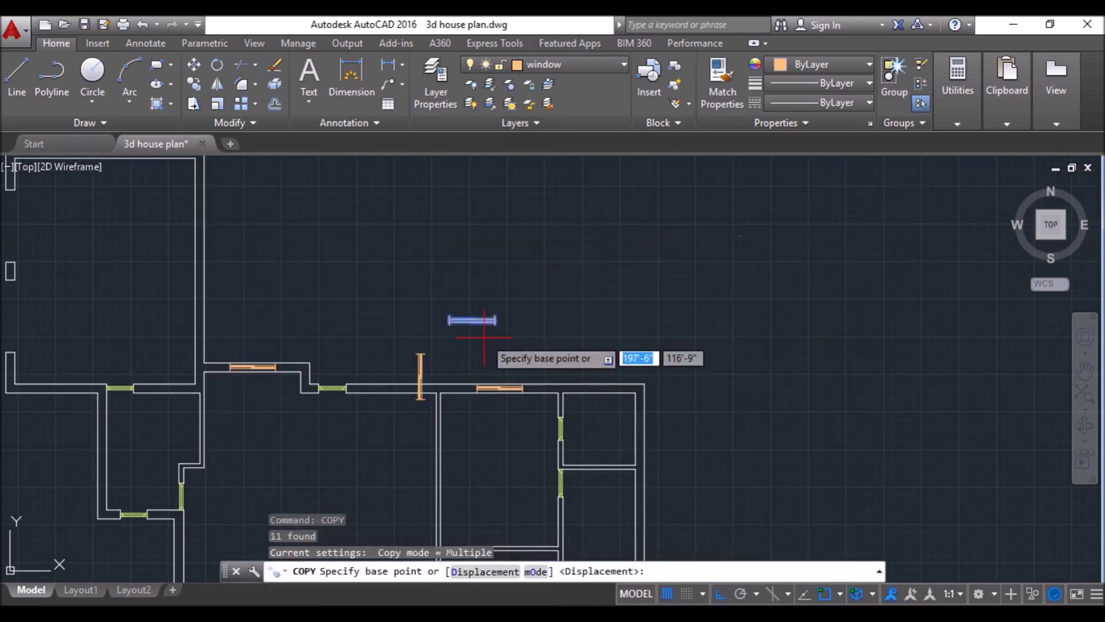
pyautogui.scroll(4, 514, 305)
pyautogui.click(478, 288)
pyautogui.scroll(-6, 502, 272)
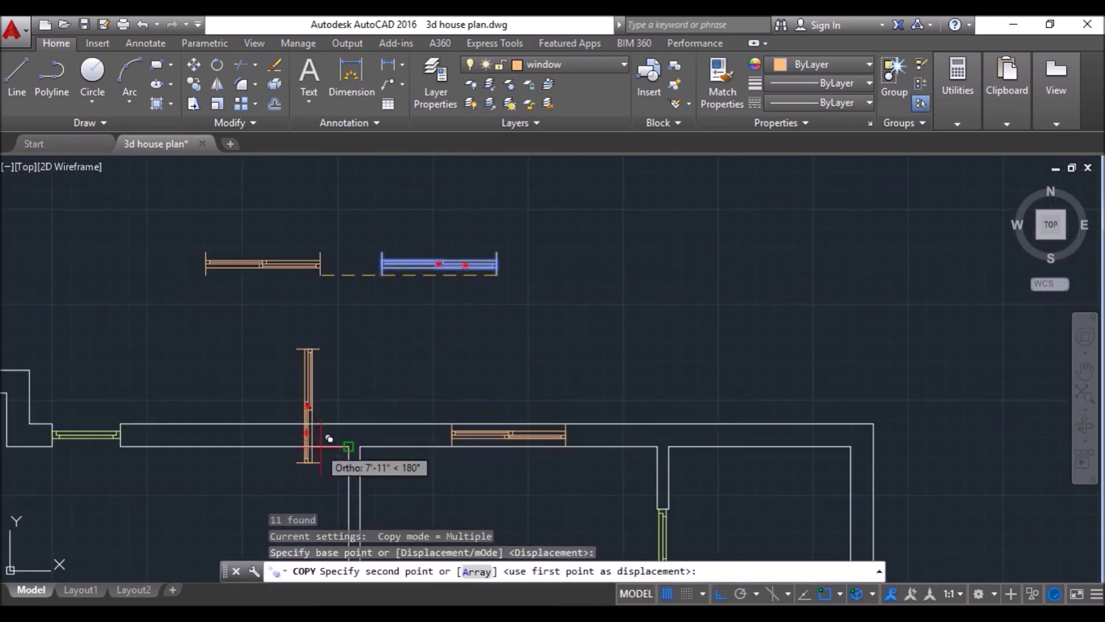
pyautogui.scroll(4, 338, 436)
pyautogui.click(362, 447)
pyautogui.press('Escape')
pyautogui.scroll(-2, 435, 316)
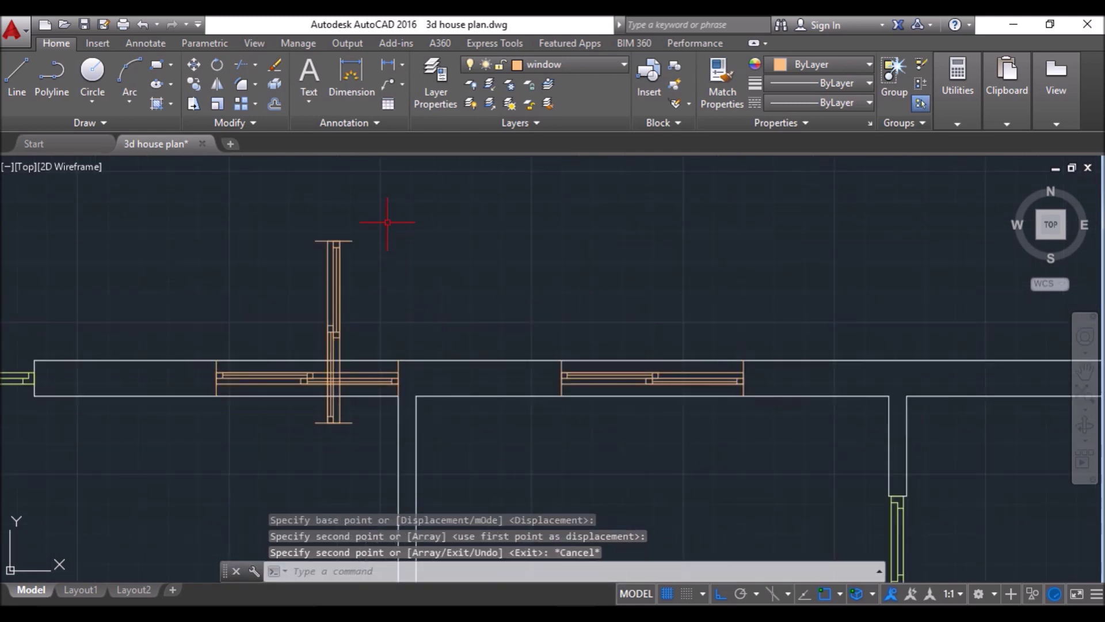
# Move the window at the large room's upper-right corner 2'10" to the left along the top wall.
pyautogui.click(398, 375)
pyautogui.click(194, 64)
pyautogui.click(621, 242)
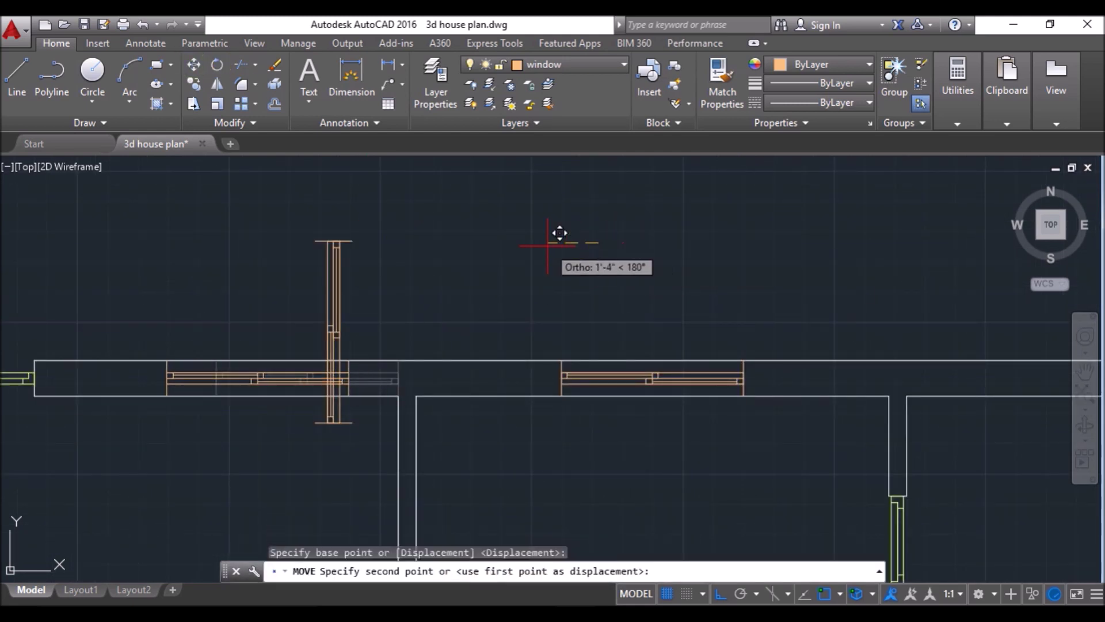
pyautogui.write('2\'10"')
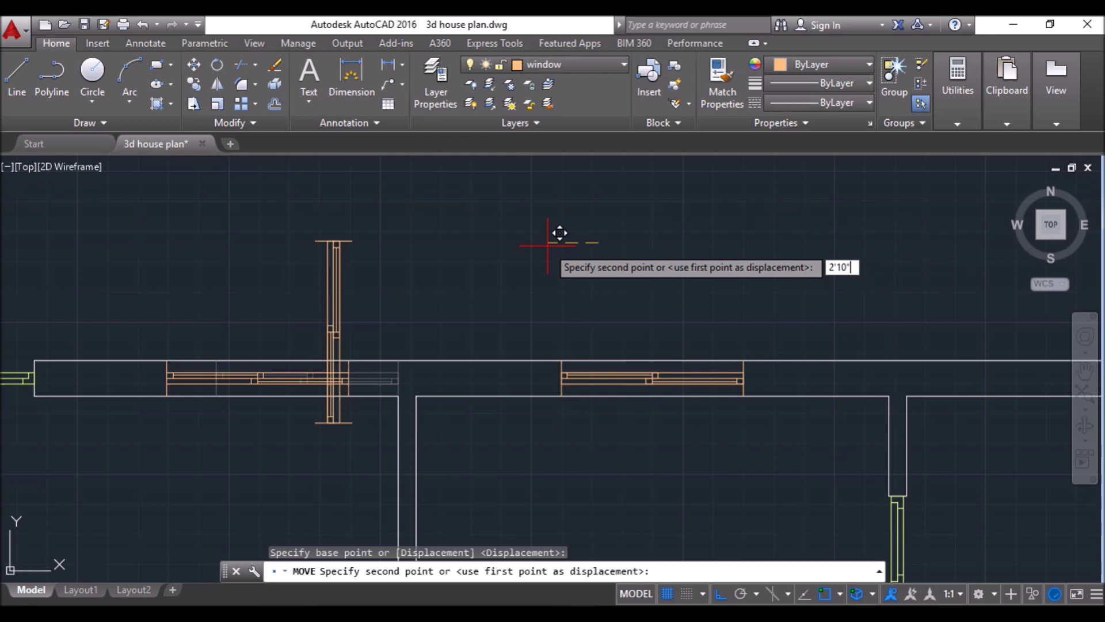
pyautogui.press('Return')
pyautogui.hotkey('ctrl', 'y')
# Erase the leftover horizontal window above the floor plan.
pyautogui.scroll(-6, 670, 317)
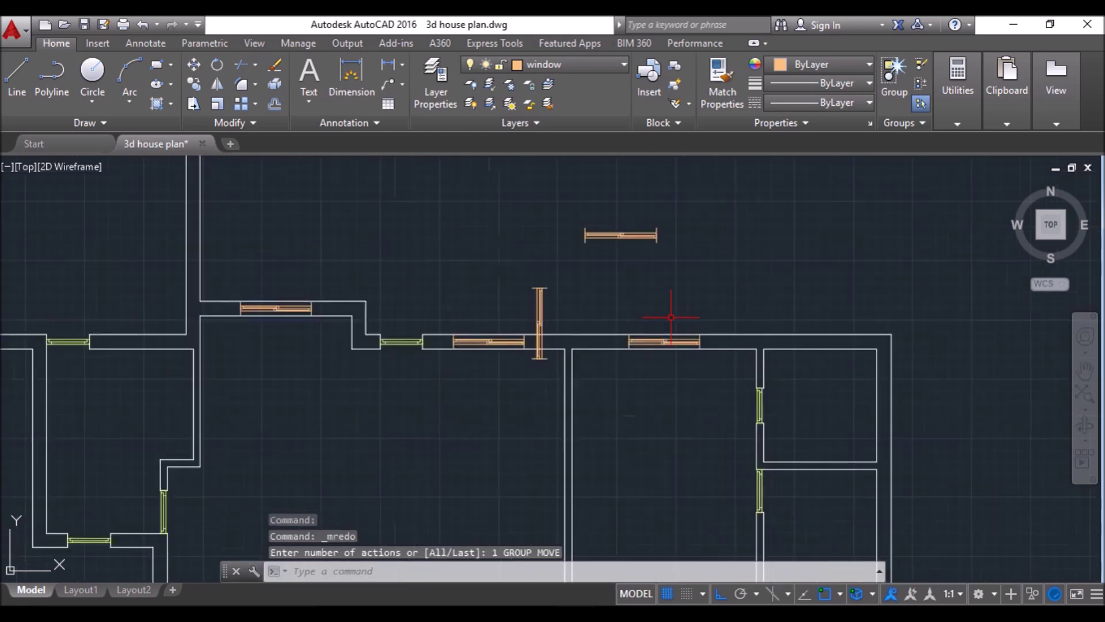
pyautogui.click(685, 236)
pyautogui.click(614, 276)
pyautogui.press('Delete')
# Move the vertical window by a point 4" to the right of its centre to the midpoint of the lower-left room's left wall.
pyautogui.click(599, 277)
pyautogui.click(577, 313)
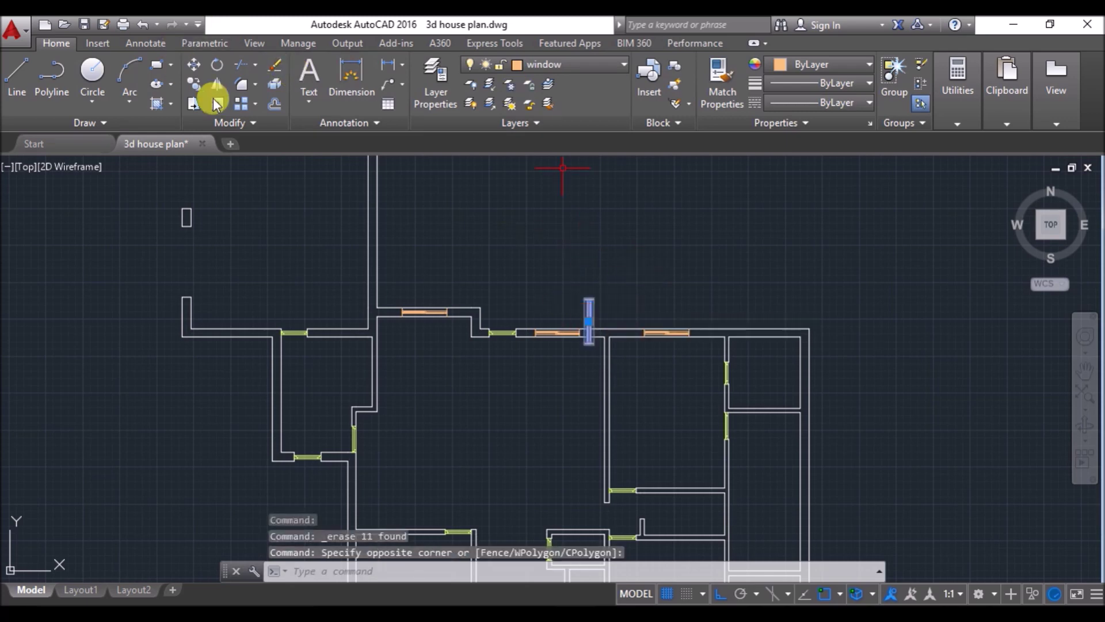
pyautogui.click(194, 72)
pyautogui.scroll(9, 602, 321)
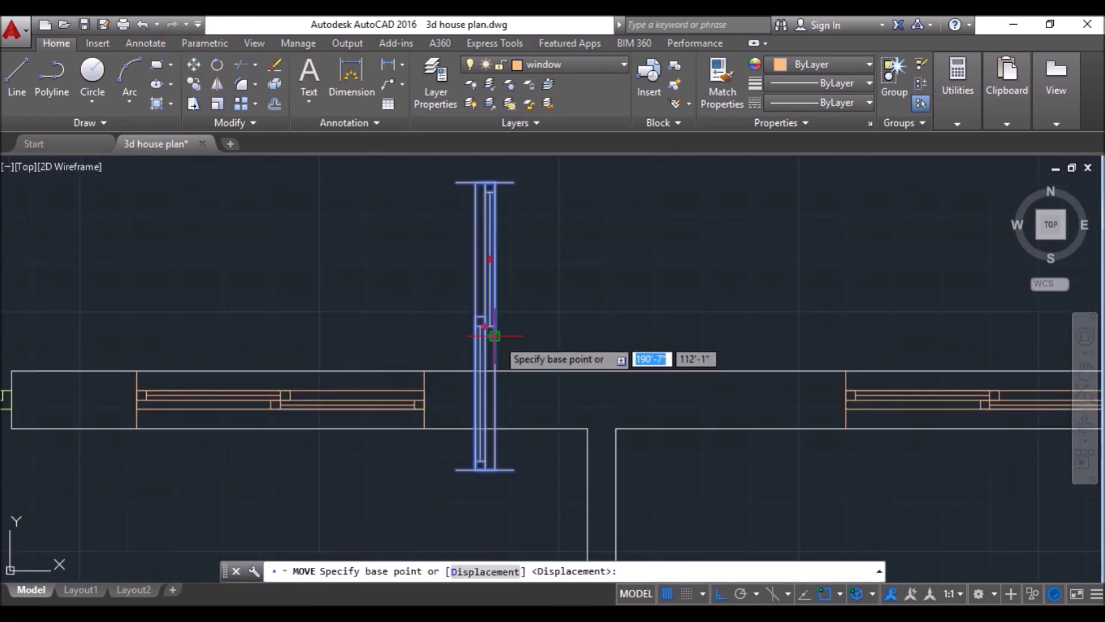
pyautogui.write('4')
pyautogui.press('Return')
pyautogui.scroll(-8, 563, 320)
pyautogui.scroll(10, 461, 439)
pyautogui.click(472, 368)
pyautogui.scroll(-10, 374, 469)
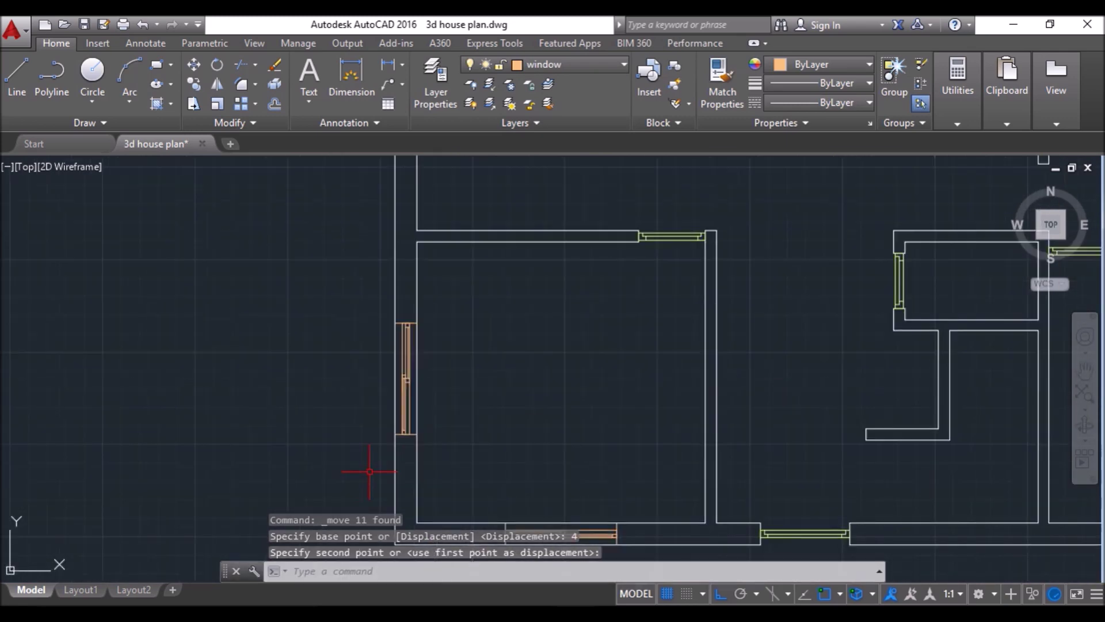
pyautogui.scroll(3, 426, 398)
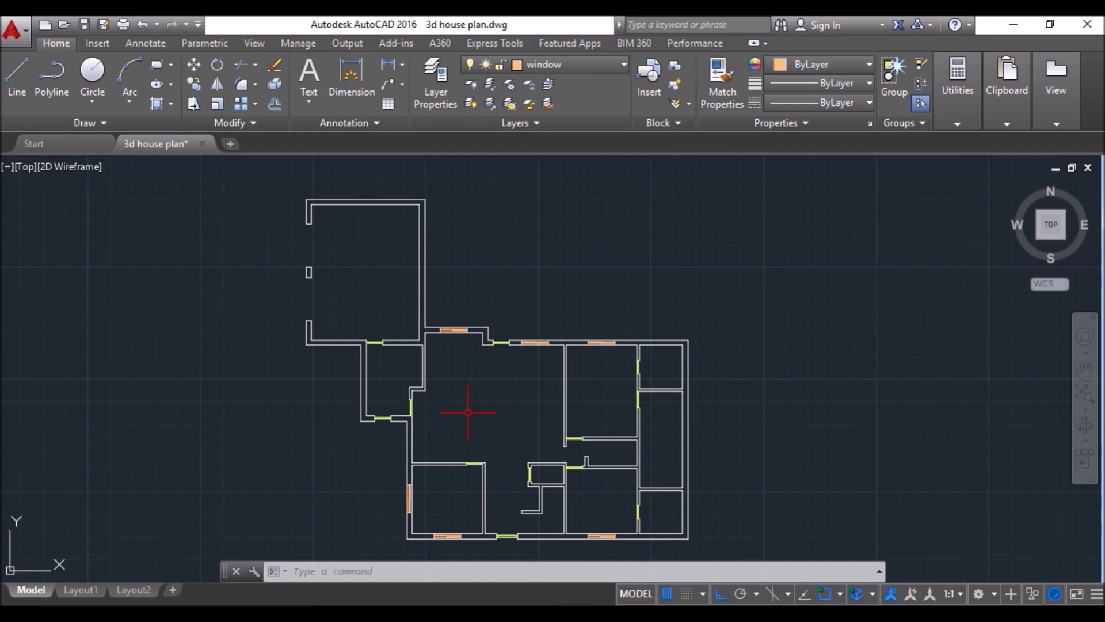
# Copy the vertical window by its lower-right corner to the corner where the large room's lower partition meets the left exterior wall.
pyautogui.scroll(5, 395, 521)
pyautogui.click(316, 327)
pyautogui.click(413, 473)
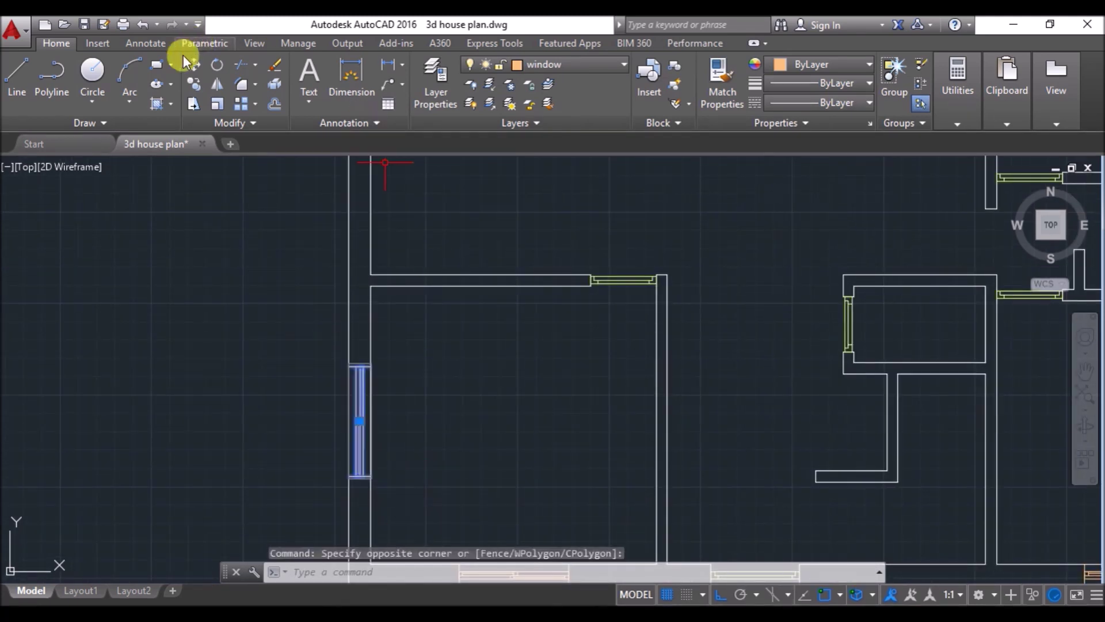
pyautogui.click(195, 86)
pyautogui.click(370, 476)
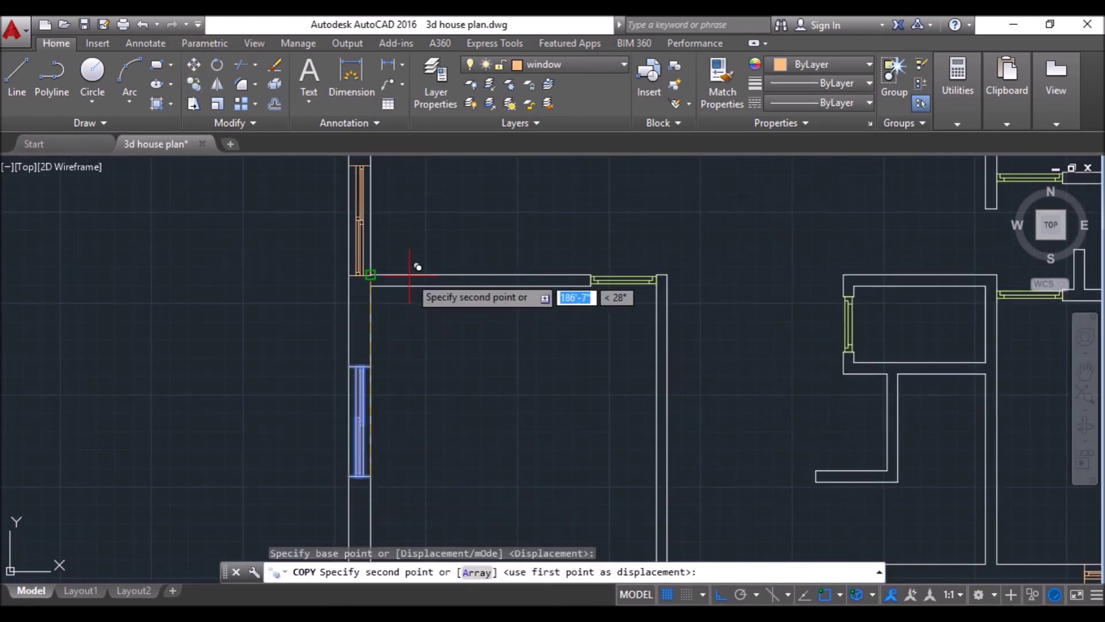
pyautogui.click(370, 274)
pyautogui.press('Return')
# Move the copied vertical window 1' up along the left exterior wall.
pyautogui.click(358, 196)
pyautogui.click(194, 64)
pyautogui.click(224, 349)
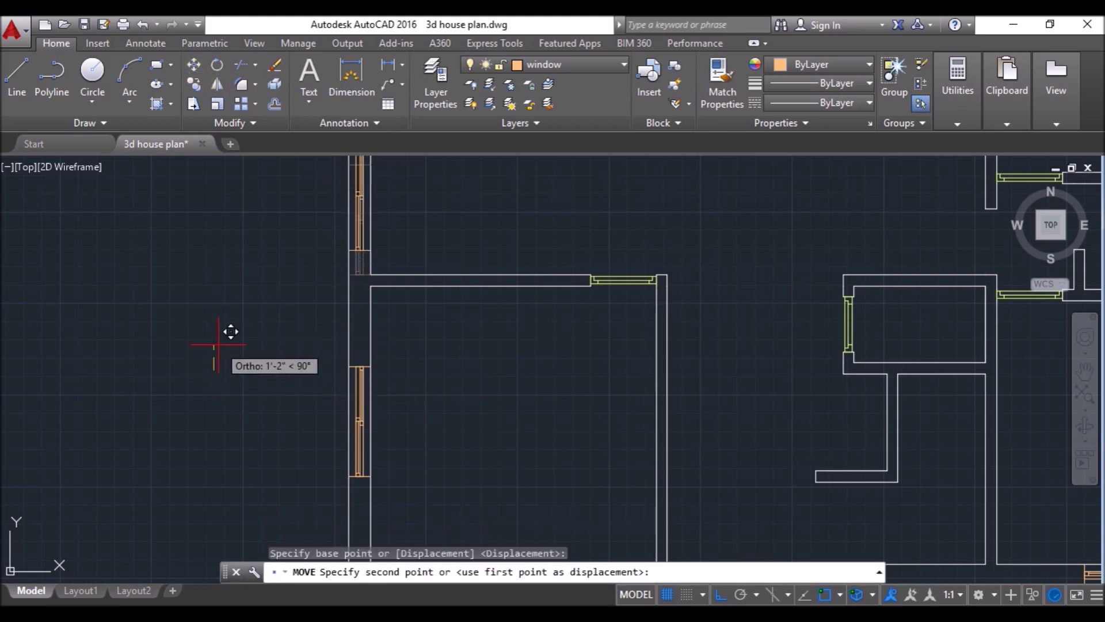
pyautogui.write('1')
pyautogui.press('Return')
# Draw a 1' by 3' window rectangle in the small entry room's left wall, starting 5' above its inner lower-left corner.
pyautogui.scroll(-3, 248, 297)
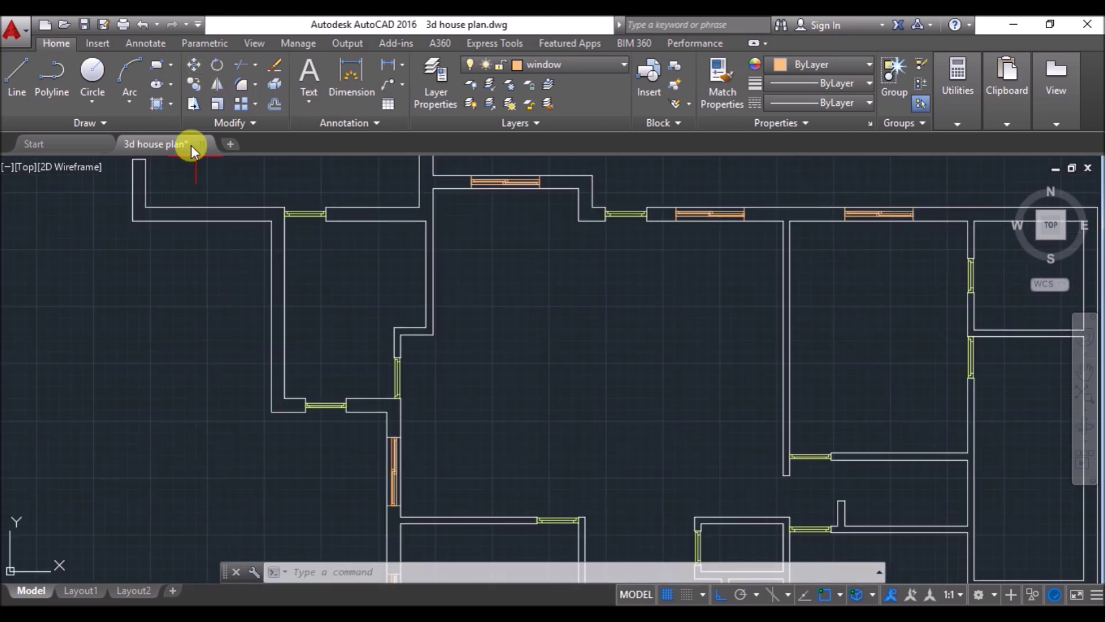
pyautogui.click(158, 67)
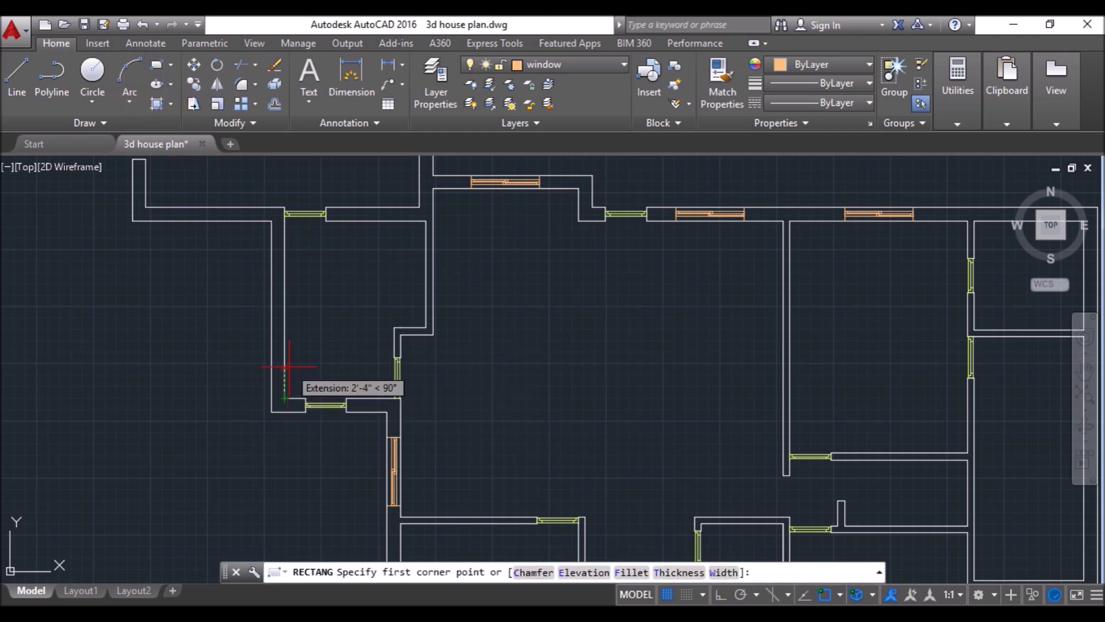
pyautogui.write('5')
pyautogui.press('Return')
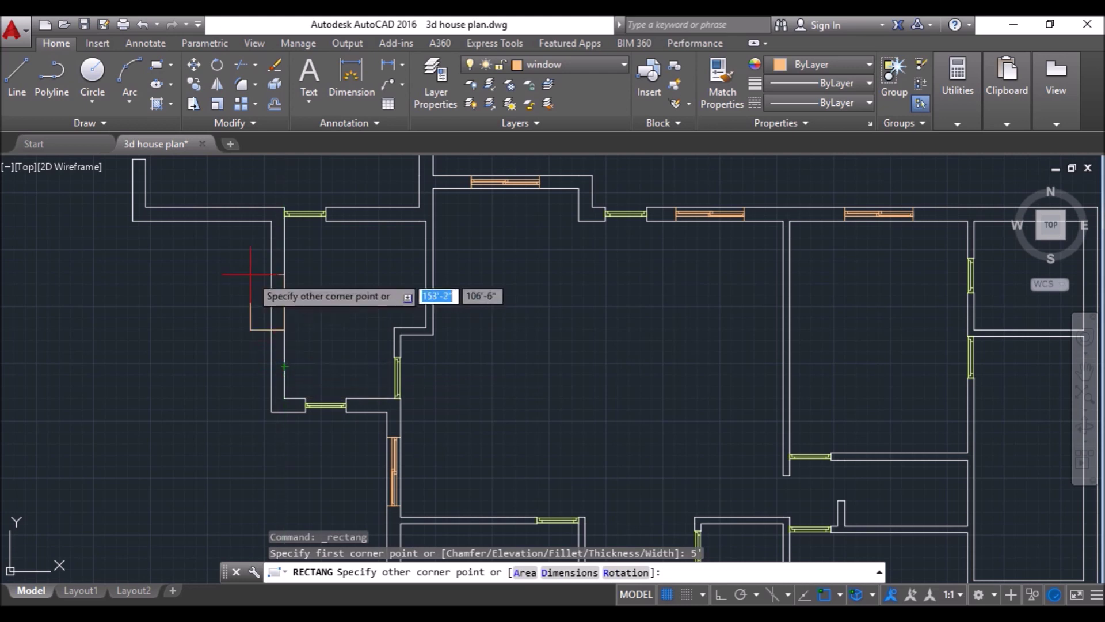
pyautogui.write('d')
pyautogui.press('Return')
pyautogui.write('1')
pyautogui.press('Return')
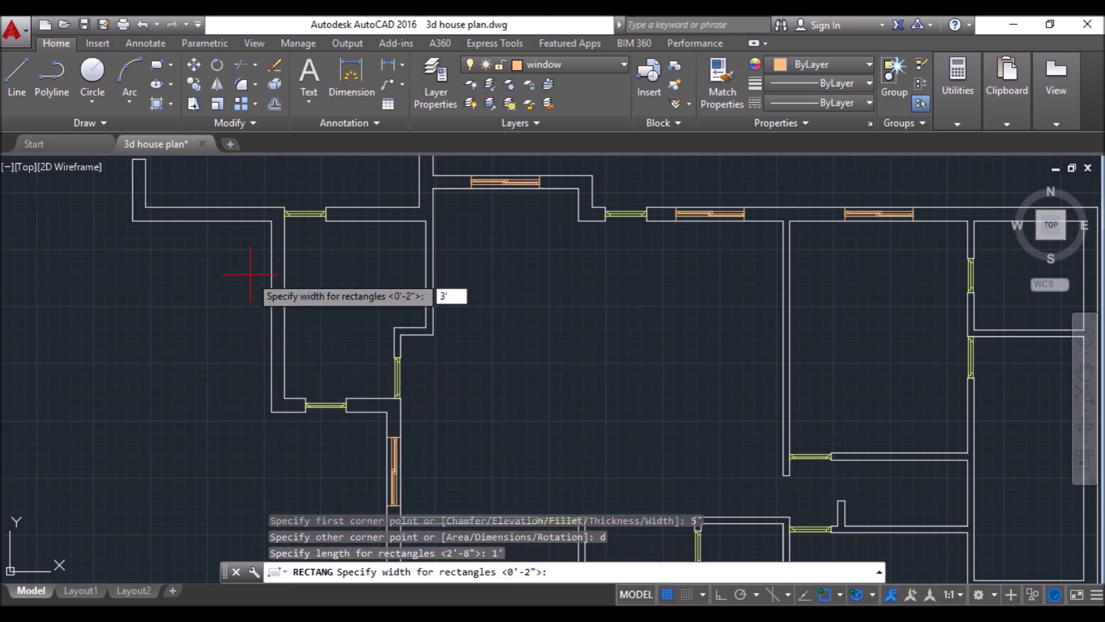
pyautogui.write("3'")
pyautogui.press('Return')
pyautogui.click(262, 334)
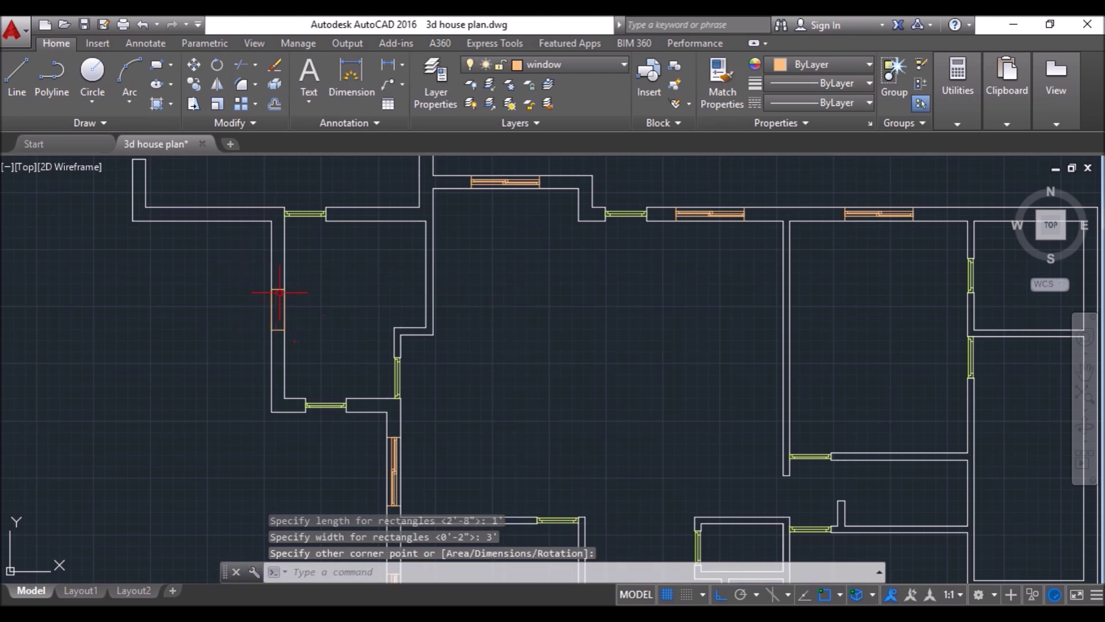
# Draw a 4" by 3' rectangle inside the room, to the right of the new window opening.
pyautogui.scroll(4, 278, 293)
pyautogui.press('Return')
pyautogui.click(428, 269)
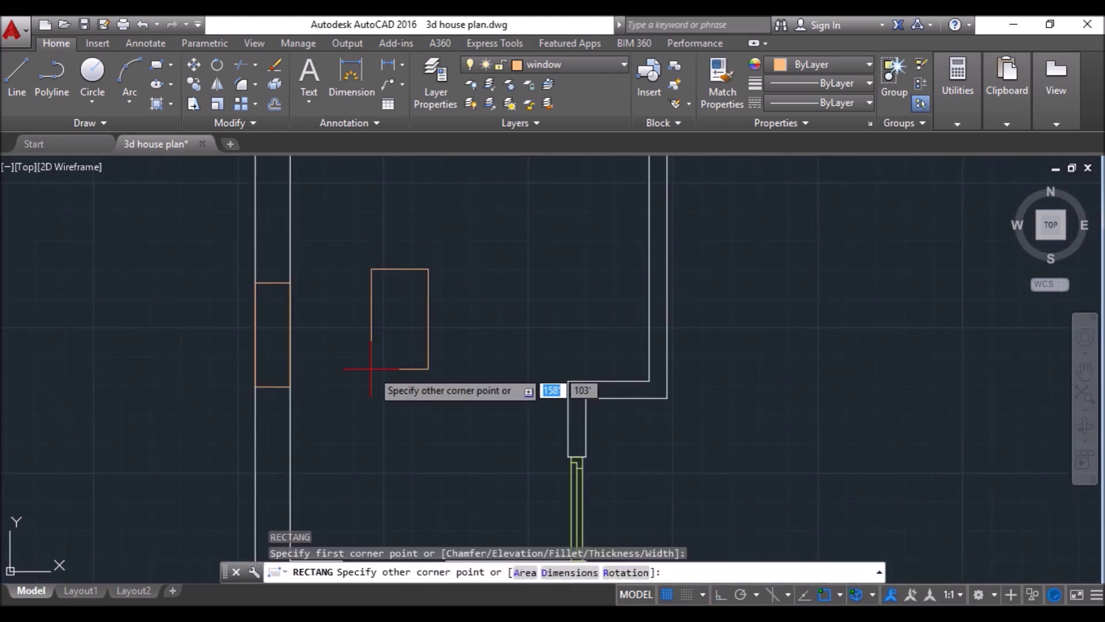
pyautogui.write('d')
pyautogui.press('Return')
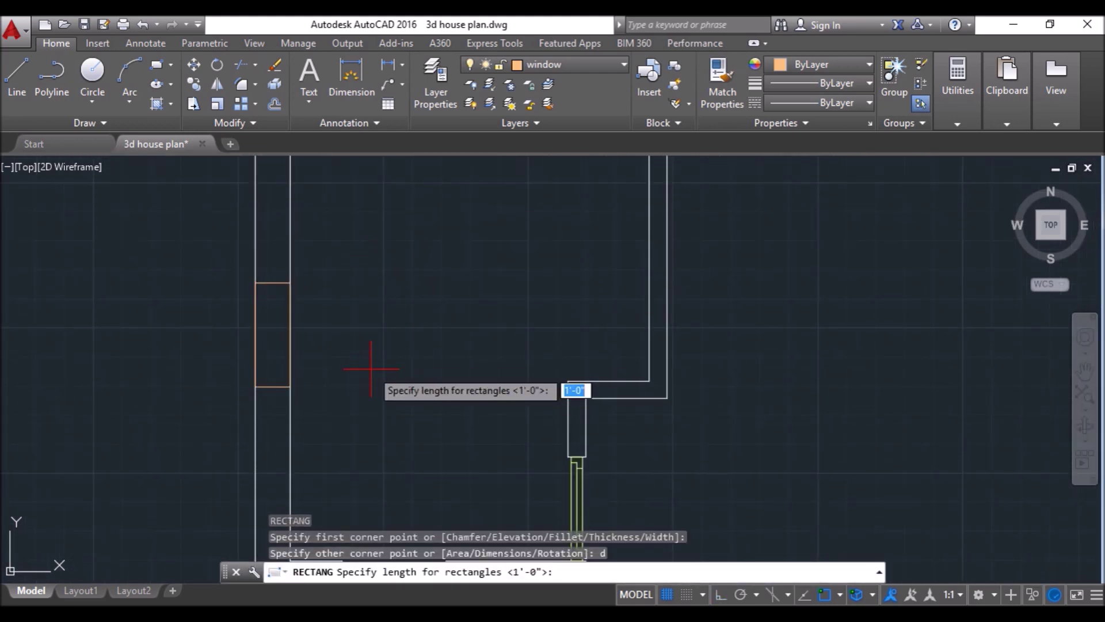
pyautogui.write('4')
pyautogui.press('Return')
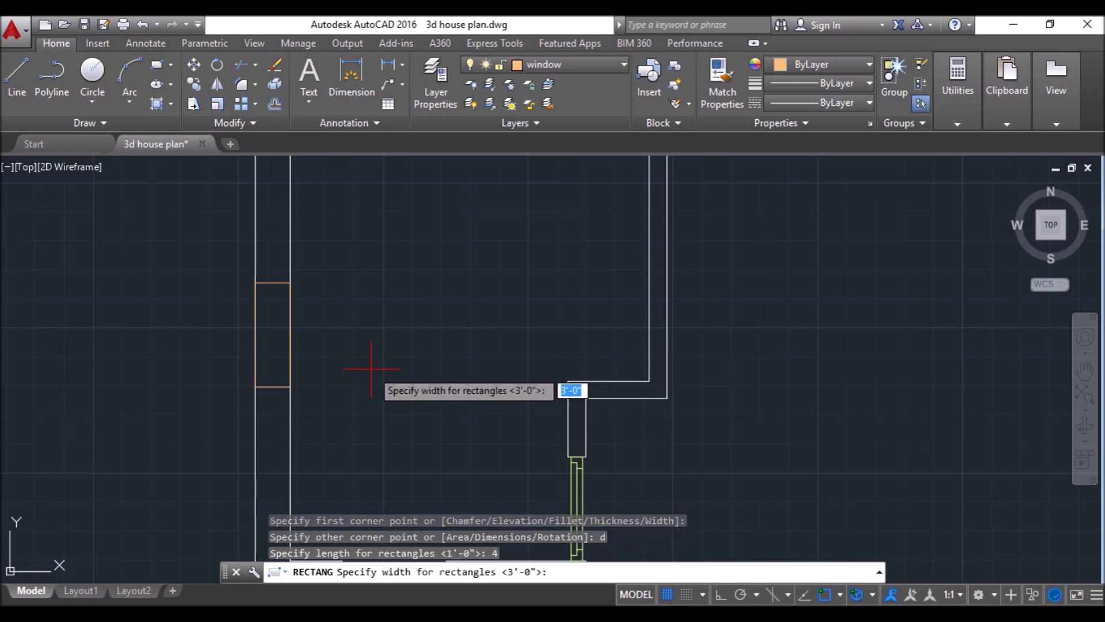
pyautogui.press('Return')
pyautogui.click(370, 369)
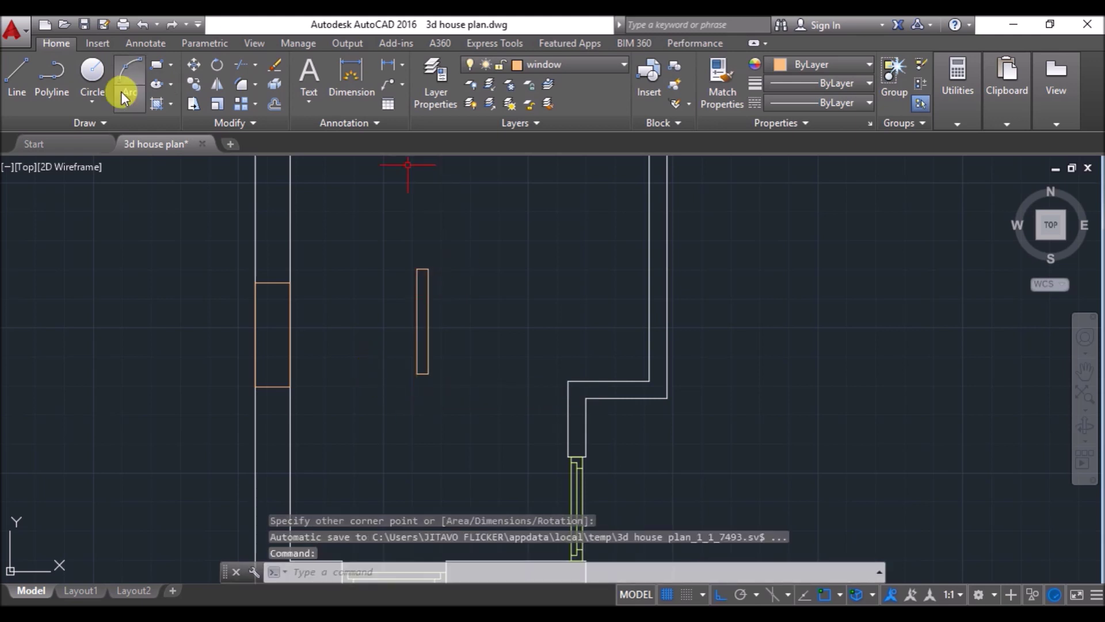
# Draw a stepped line of 2" segments across the narrow rectangle, starting 2" below its upper-left corner.
pyautogui.click(16, 73)
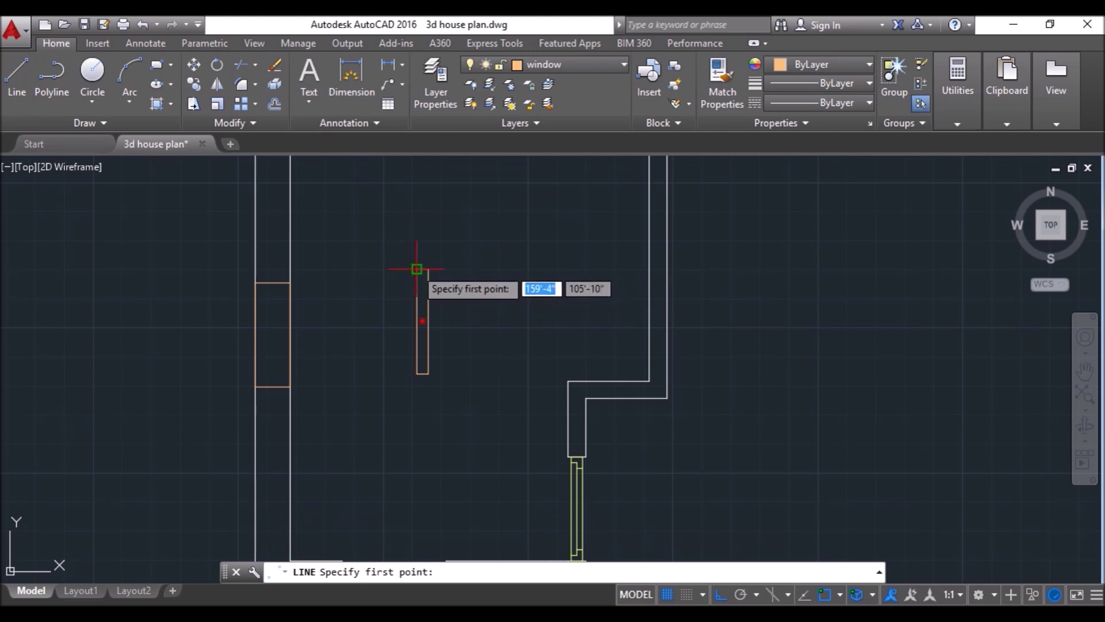
pyautogui.write('2')
pyautogui.press('Return')
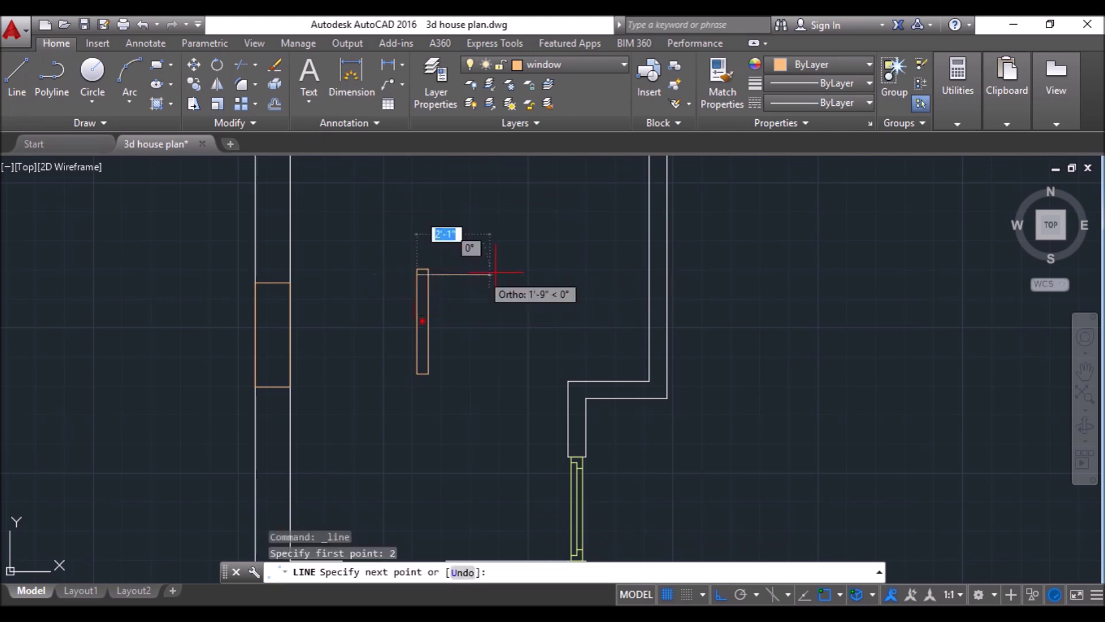
pyautogui.press('Return')
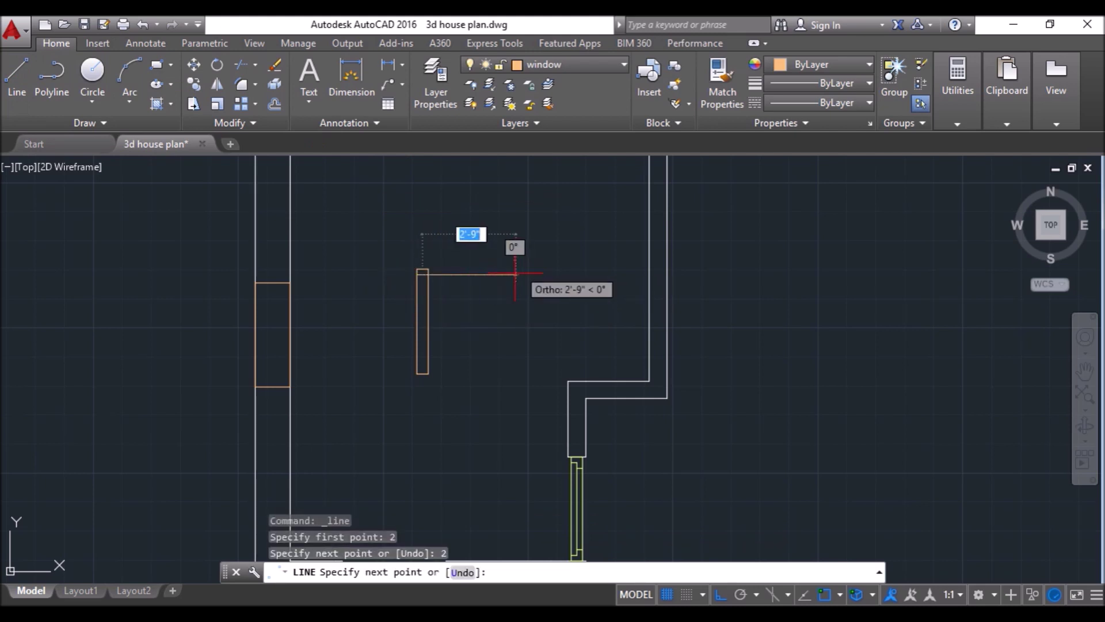
pyautogui.write('2')
pyautogui.press('Return')
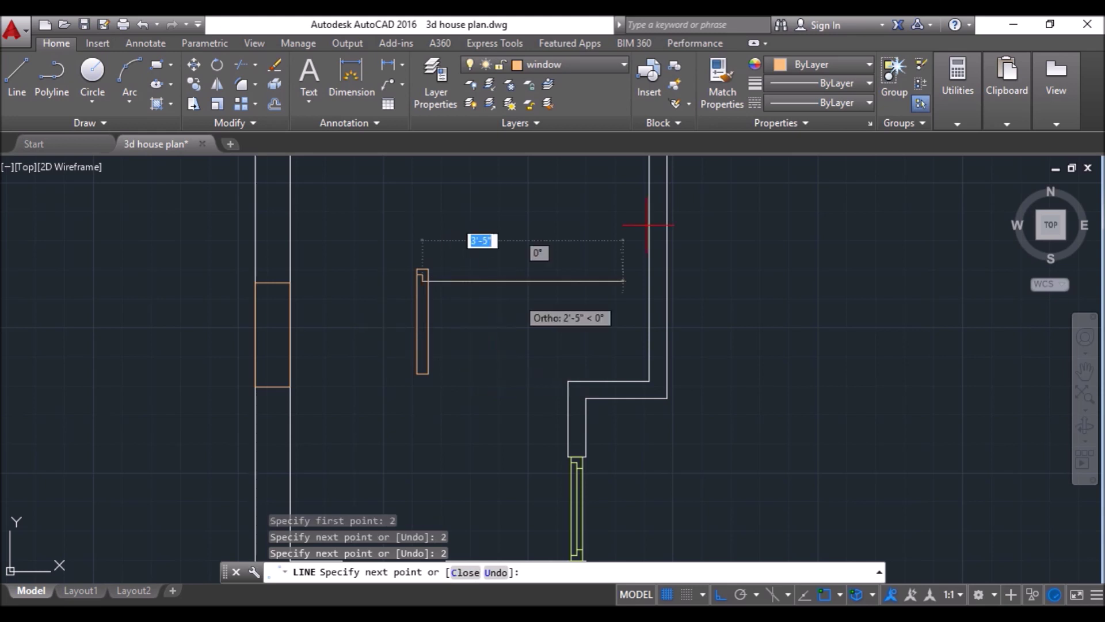
pyautogui.write('2')
pyautogui.press('Return')
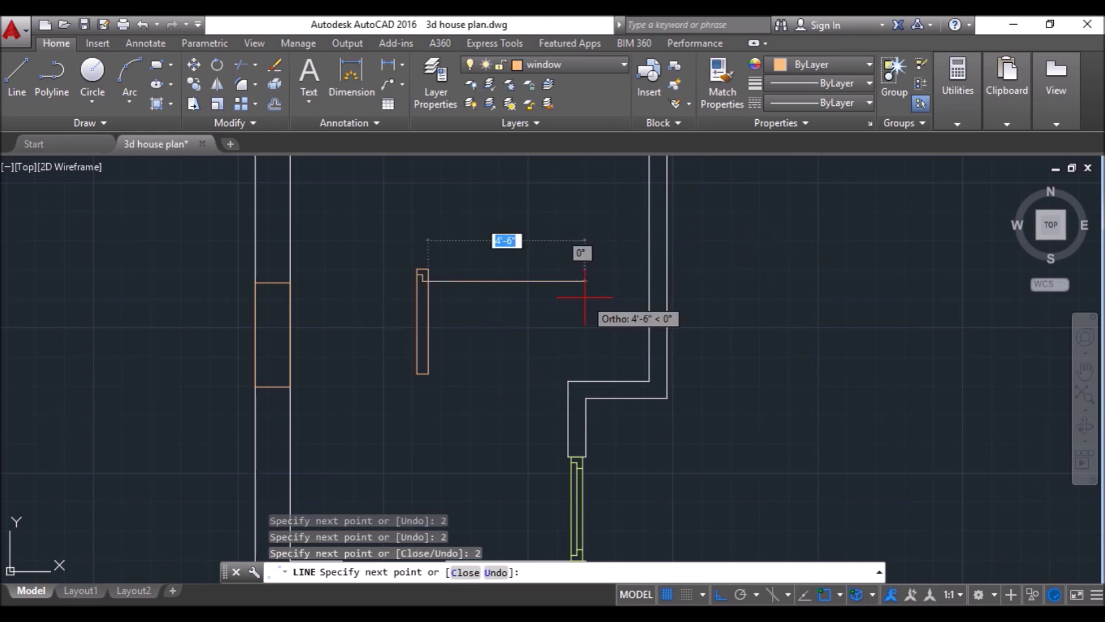
pyautogui.press('Return')
# Mirror the stepped line about the narrow rectangle's horizontal midline, keeping the original.
pyautogui.click(412, 269)
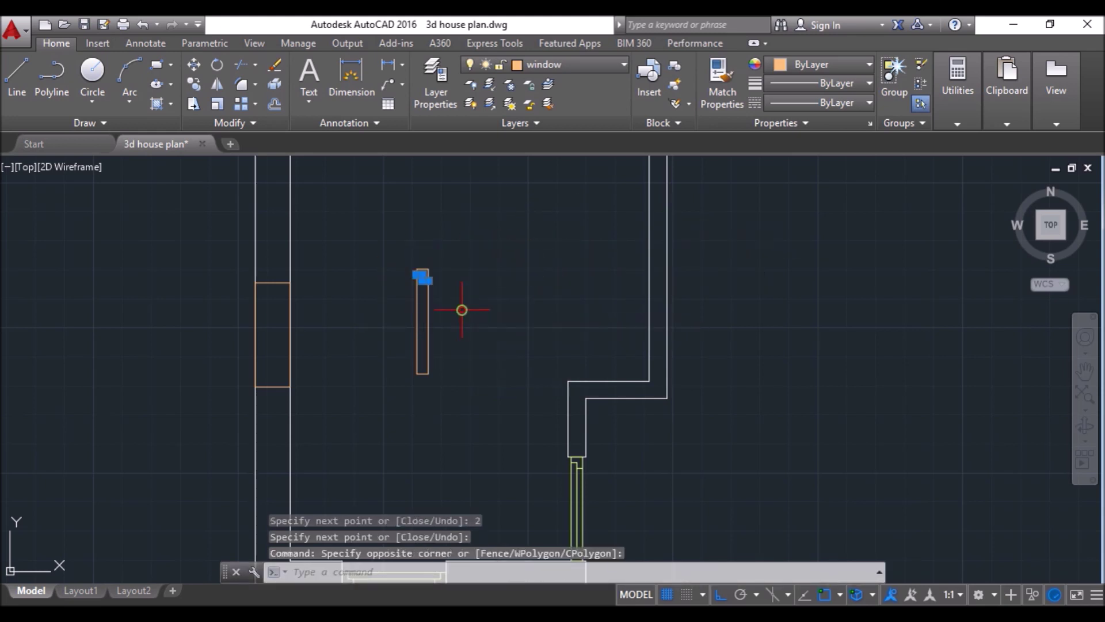
pyautogui.click(218, 84)
pyautogui.click(423, 321)
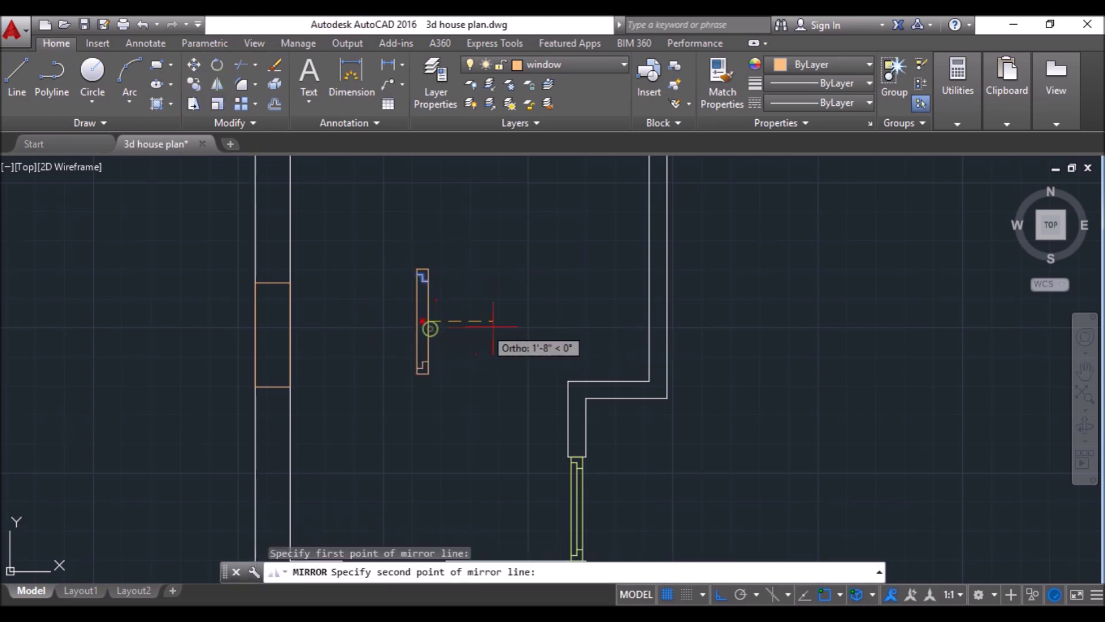
pyautogui.click(415, 321)
pyautogui.press('Return')
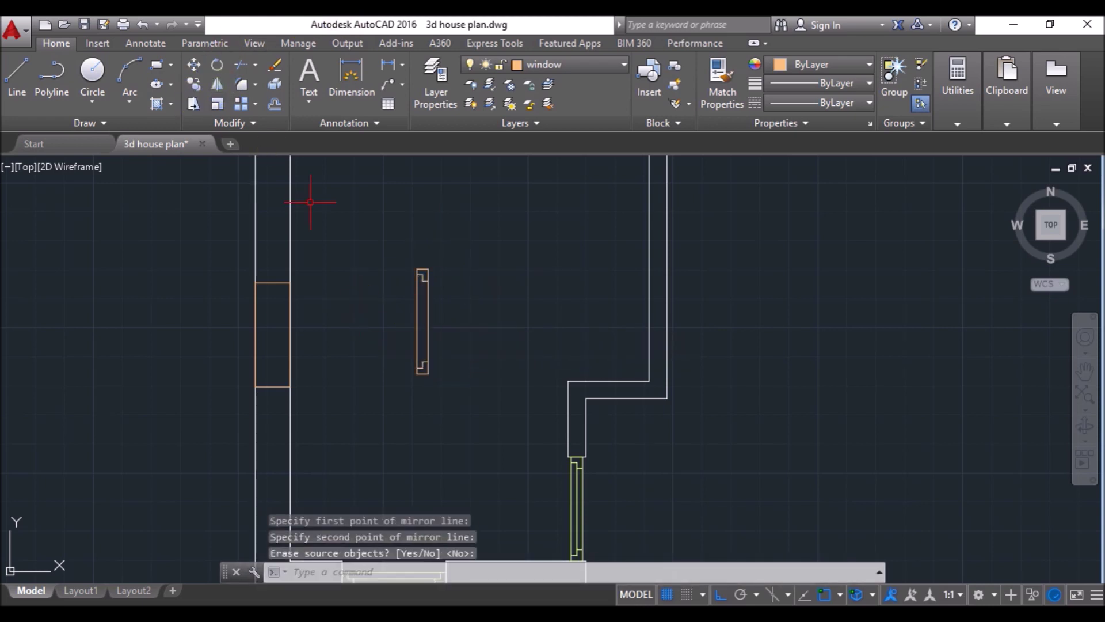
# Draw a vertical line joining the two stepped ends and a short line from its midpoint to the rectangle's left edge.
pyautogui.click(17, 74)
pyautogui.scroll(5, 435, 287)
pyautogui.click(370, 258)
pyautogui.scroll(-2, 370, 254)
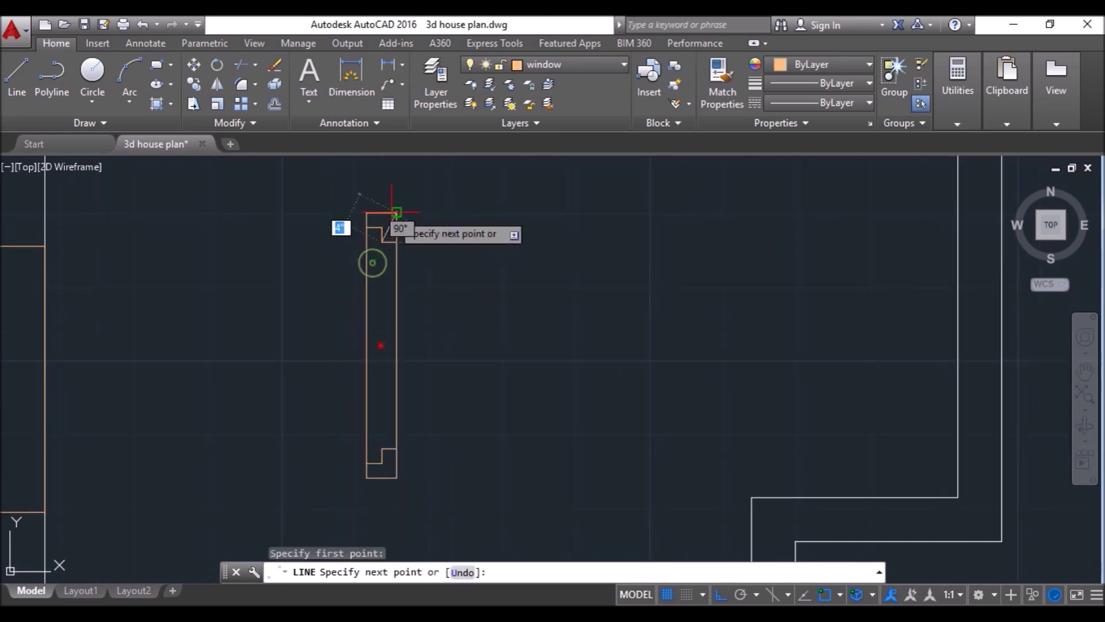
pyautogui.press('Escape')
pyautogui.press('Return')
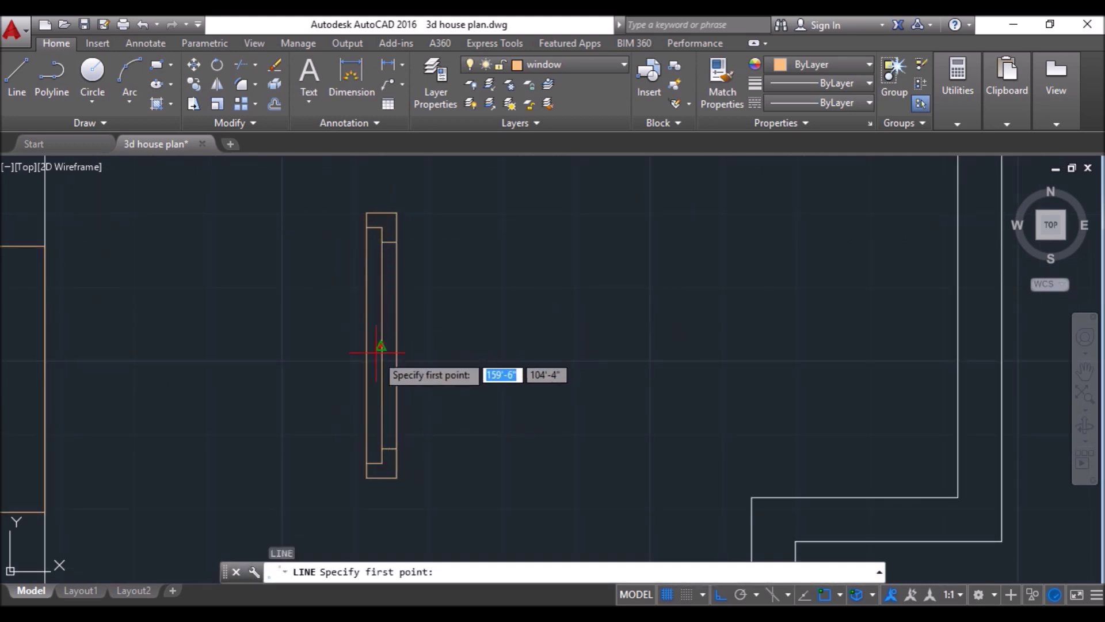
pyautogui.click(381, 346)
pyautogui.press('Return')
pyautogui.press('Return')
# Move the sliding window profile by its upper midpoint to the upper midpoint of the 3' opening in the wall.
pyautogui.scroll(-2, 476, 305)
pyautogui.click(379, 249)
pyautogui.click(456, 410)
pyautogui.click(194, 64)
pyautogui.scroll(2, 412, 287)
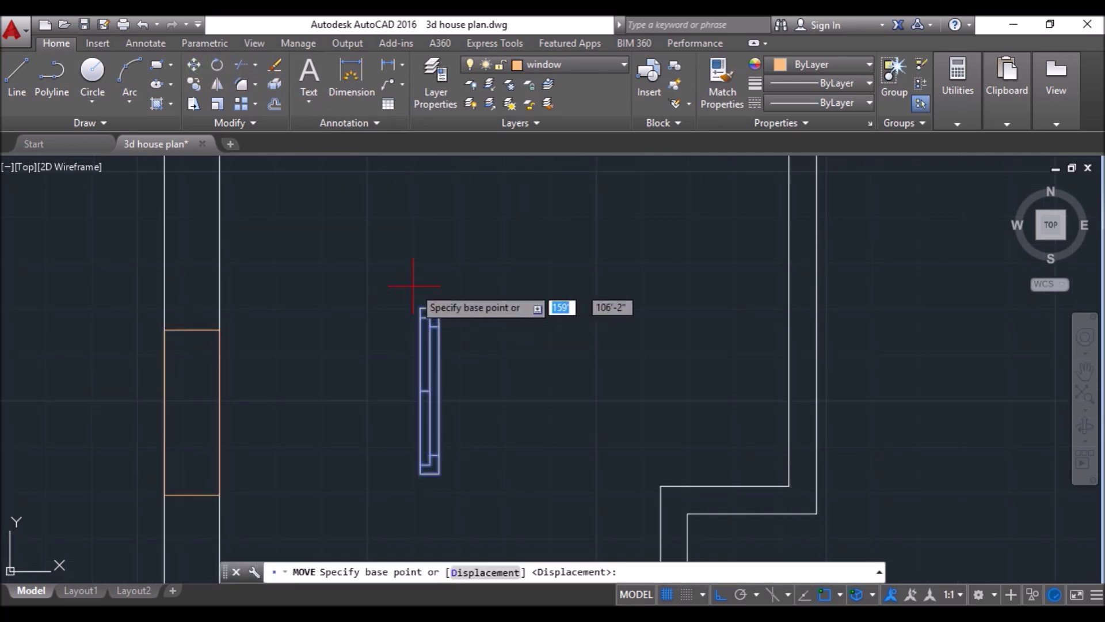
pyautogui.click(428, 309)
pyautogui.click(204, 317)
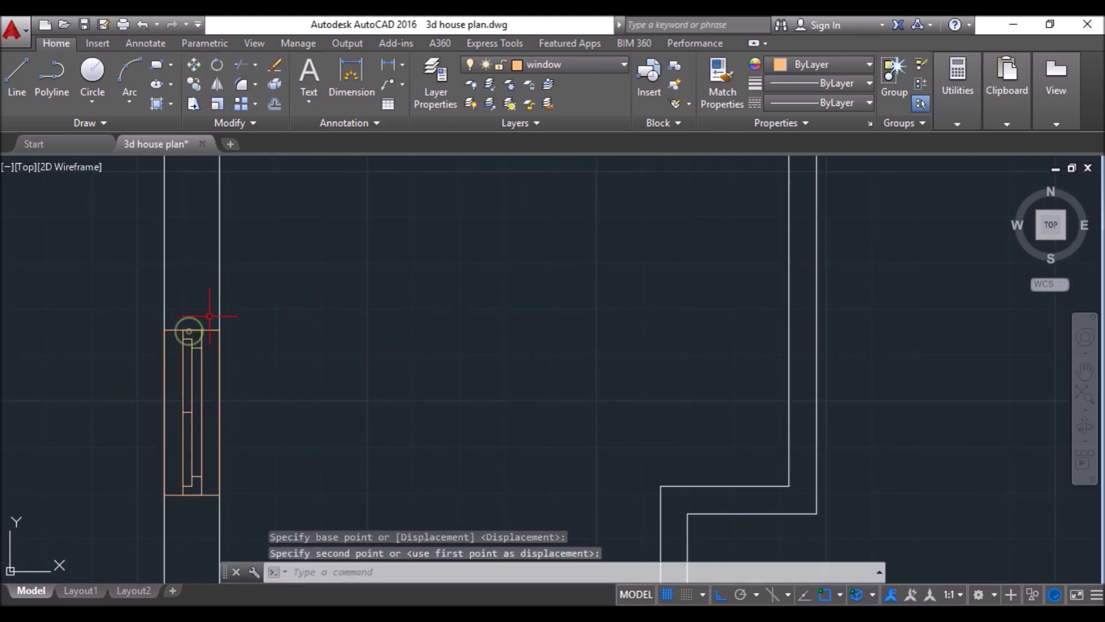
# Trim the wall lines running across the 3' window opening.
pyautogui.click(244, 68)
pyautogui.press('Return')
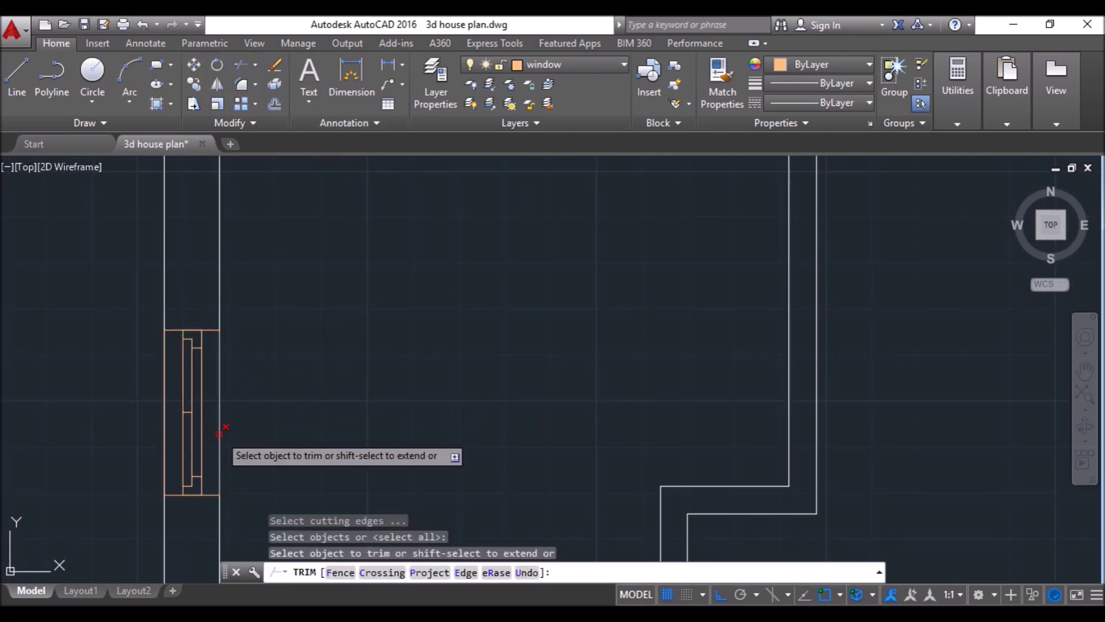
pyautogui.click(221, 431)
pyautogui.press('Return')
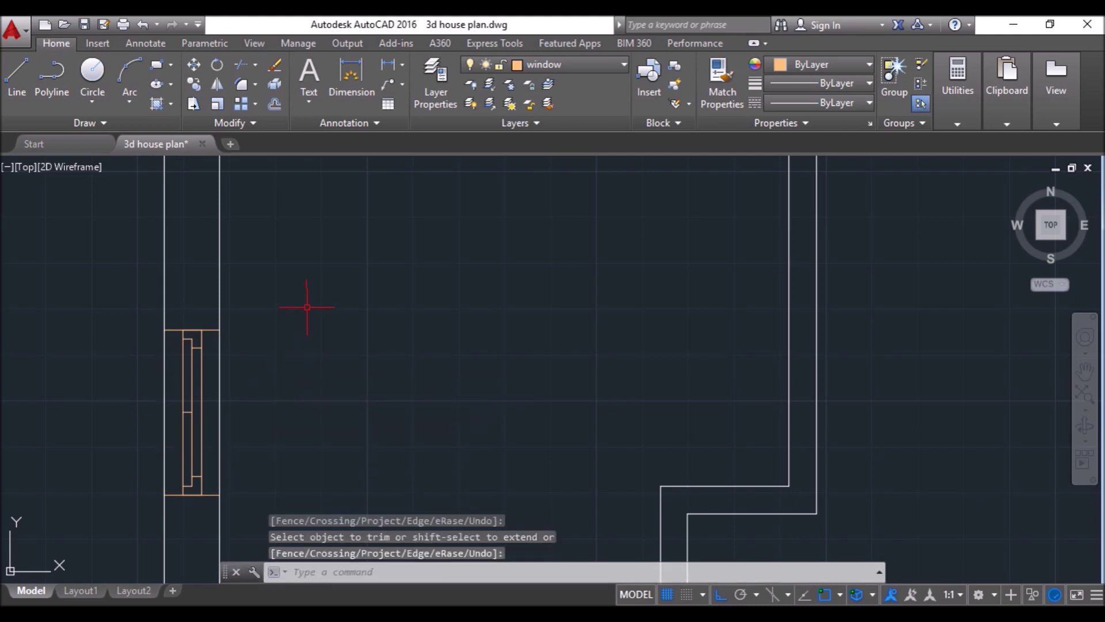
# Group all parts of the 3' sliding window.
pyautogui.scroll(-2, 305, 309)
pyautogui.click(178, 298)
pyautogui.click(292, 452)
pyautogui.click(889, 72)
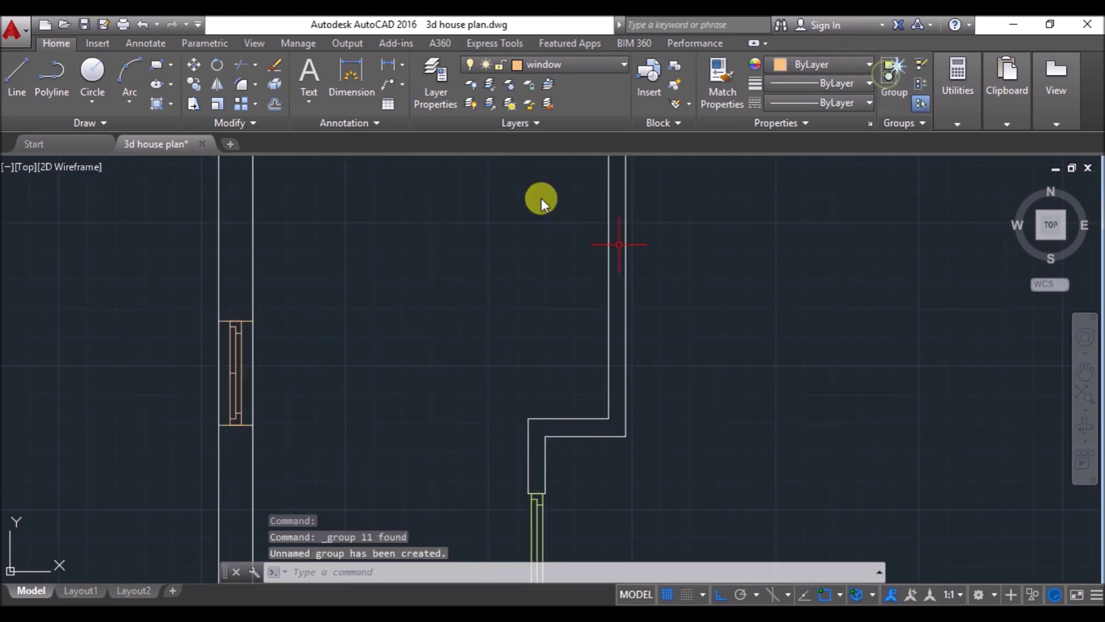
# Draw a 1' by 2' window rectangle in the right exterior wall, starting 4'11" below the long room's inner upper-right corner.
pyautogui.scroll(-5, 353, 327)
pyautogui.moveTo(428, 213); pyautogui.dragTo(468, 256, button='middle')
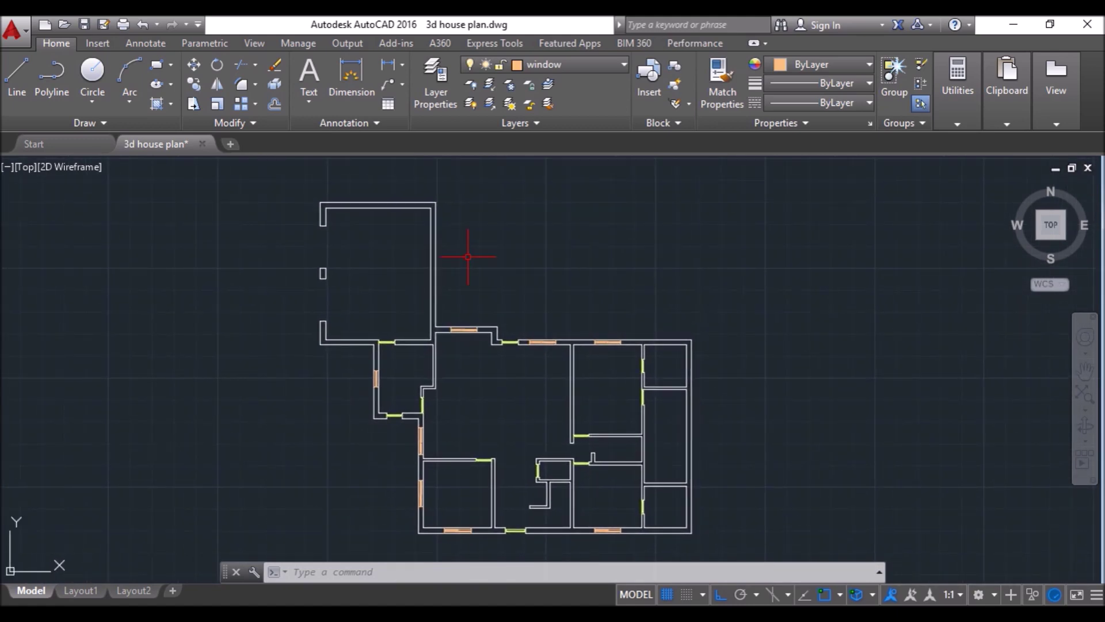
pyautogui.scroll(4, 705, 409)
pyautogui.write('rec')
pyautogui.press('Return')
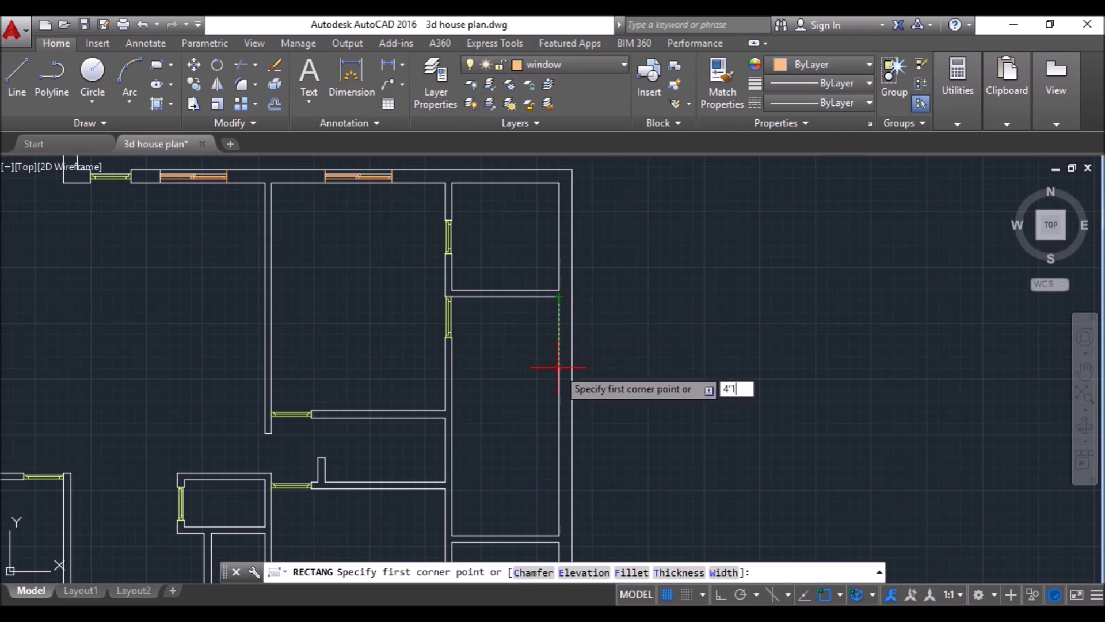
pyautogui.press('Return')
pyautogui.write('d')
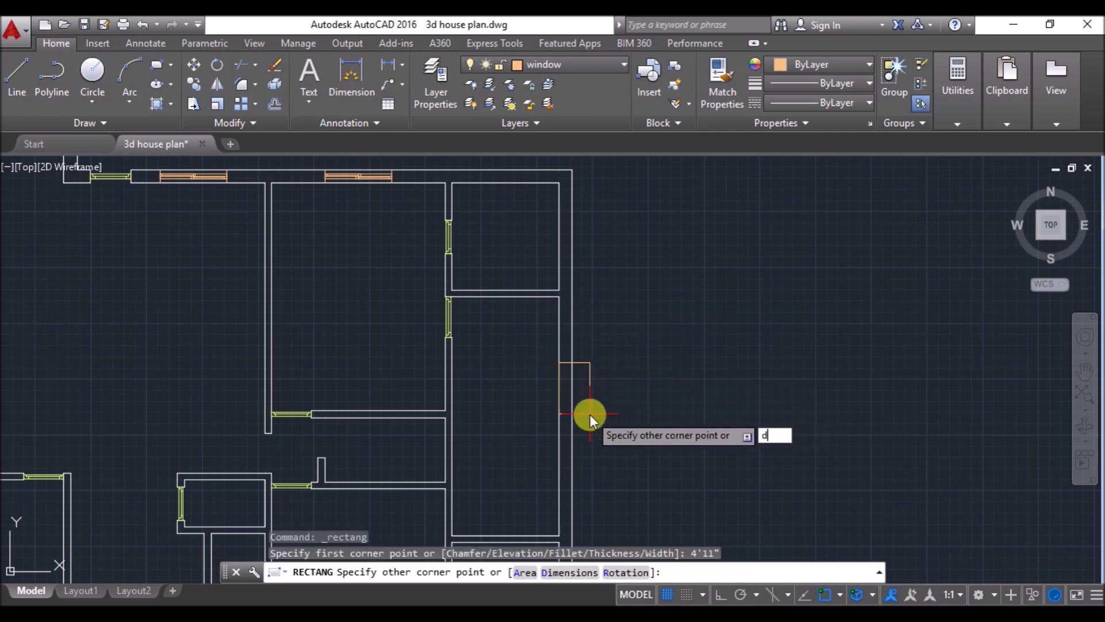
pyautogui.press('Return')
pyautogui.write("1'")
pyautogui.press('Return')
pyautogui.write("2'")
pyautogui.press('Return')
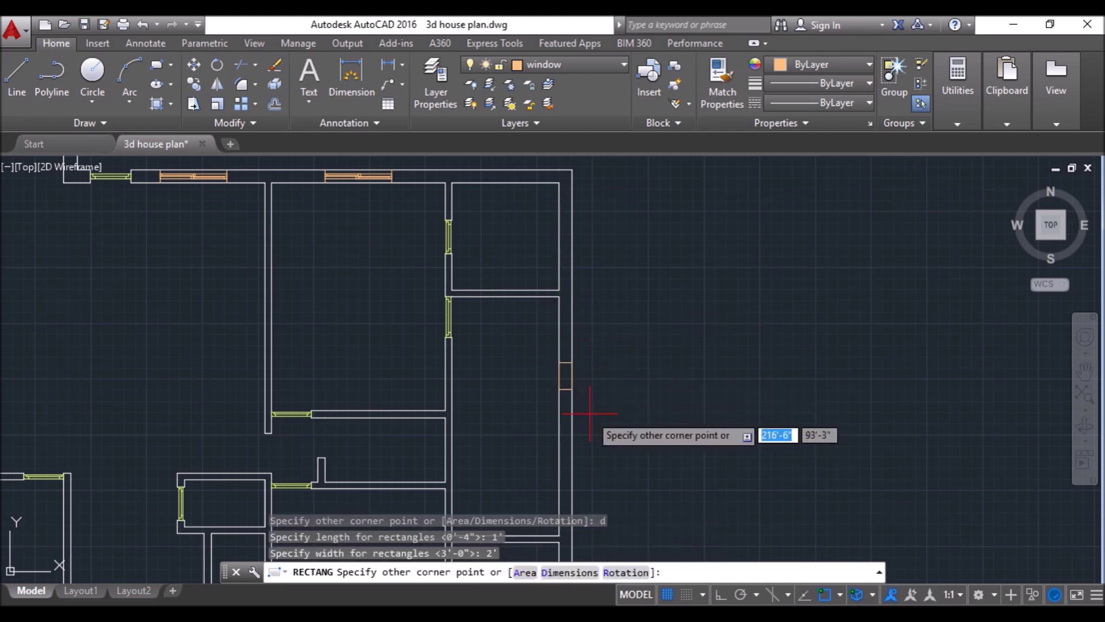
pyautogui.click(587, 410)
# Draw a 4" by 2' rectangle and move it into the centre of the 2' window opening.
pyautogui.scroll(5, 587, 410)
pyautogui.press('Return')
pyautogui.click(666, 382)
pyautogui.write('d')
pyautogui.press('Return')
pyautogui.write('4')
pyautogui.press('Return')
pyautogui.press('Return')
pyautogui.click(716, 271)
pyautogui.press('Return')
pyautogui.click(671, 278)
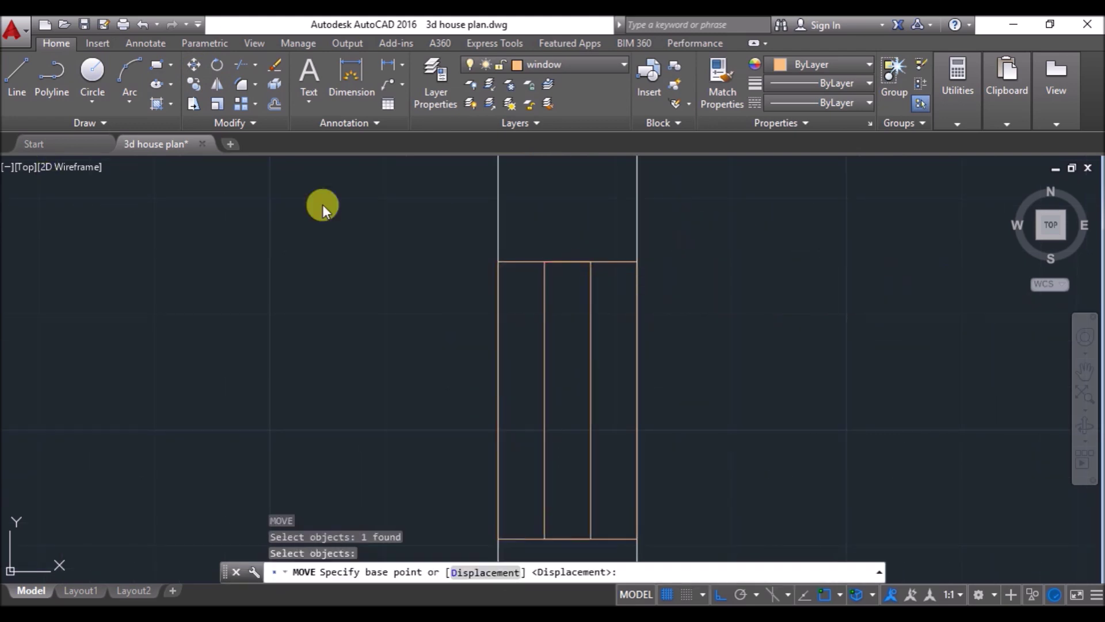
pyautogui.press('Escape')
# Trim both wall lines across the 2' window opening.
pyautogui.press('Return')
pyautogui.click(638, 368)
pyautogui.click(497, 373)
pyautogui.press('Return')
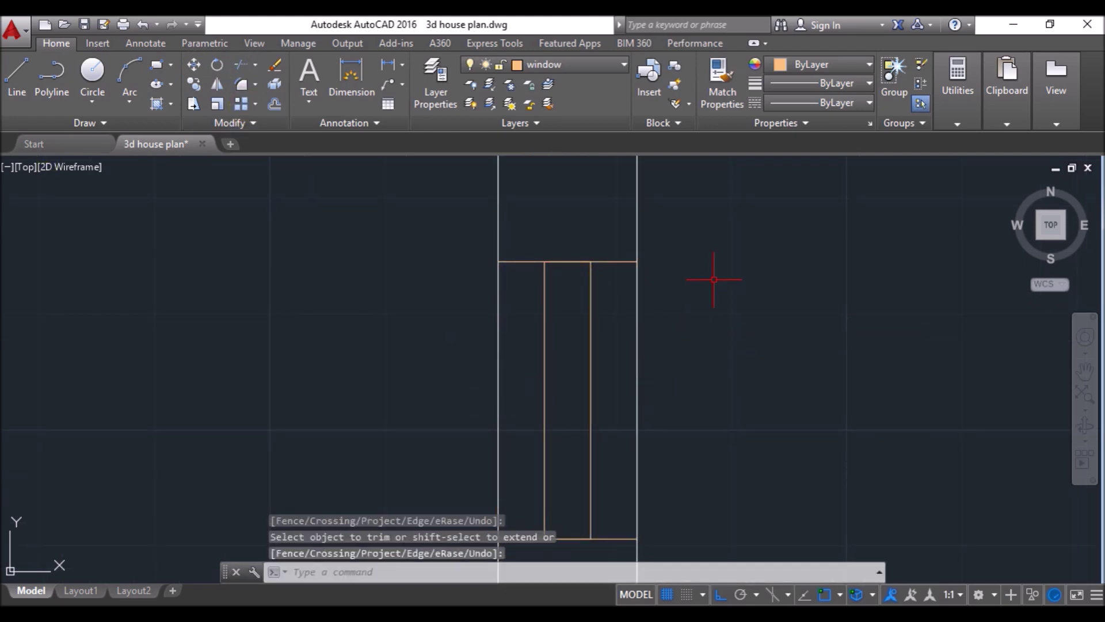
# Draw two horizontal lines across the inner window rectangle, 4" from its upper and lower ends.
pyautogui.click(17, 74)
pyautogui.write('4')
pyautogui.press('Return')
pyautogui.click(590, 308)
pyautogui.press('Return')
pyautogui.press('Return')
pyautogui.write('4')
pyautogui.press('Return')
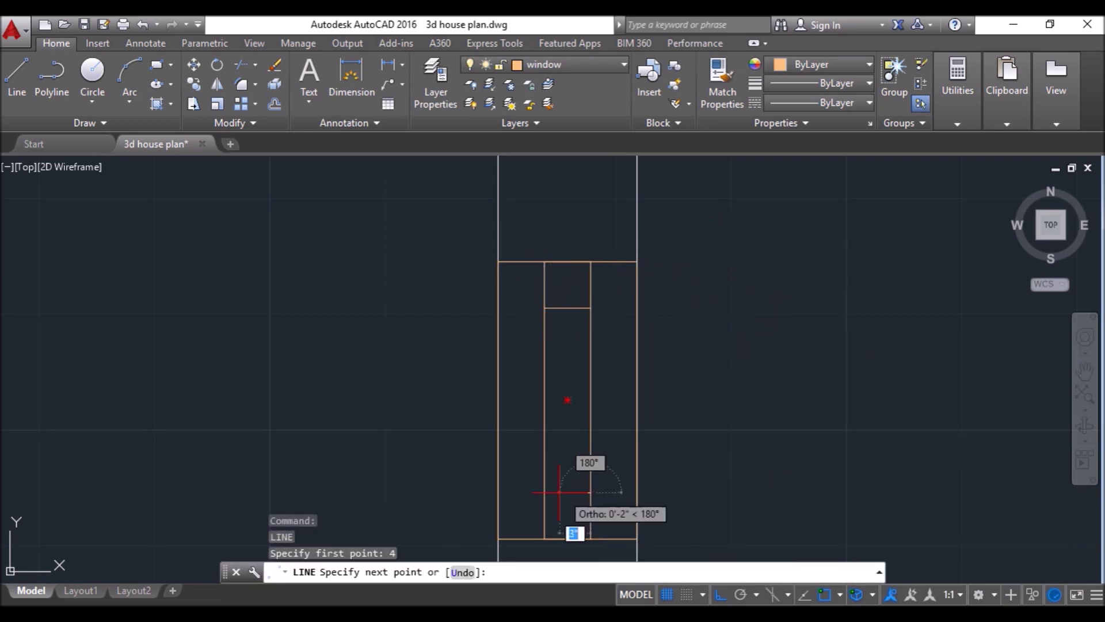
pyautogui.click(544, 492)
pyautogui.press('Return')
# Trim the line segment left along the left side of the 2' window.
pyautogui.click(241, 64)
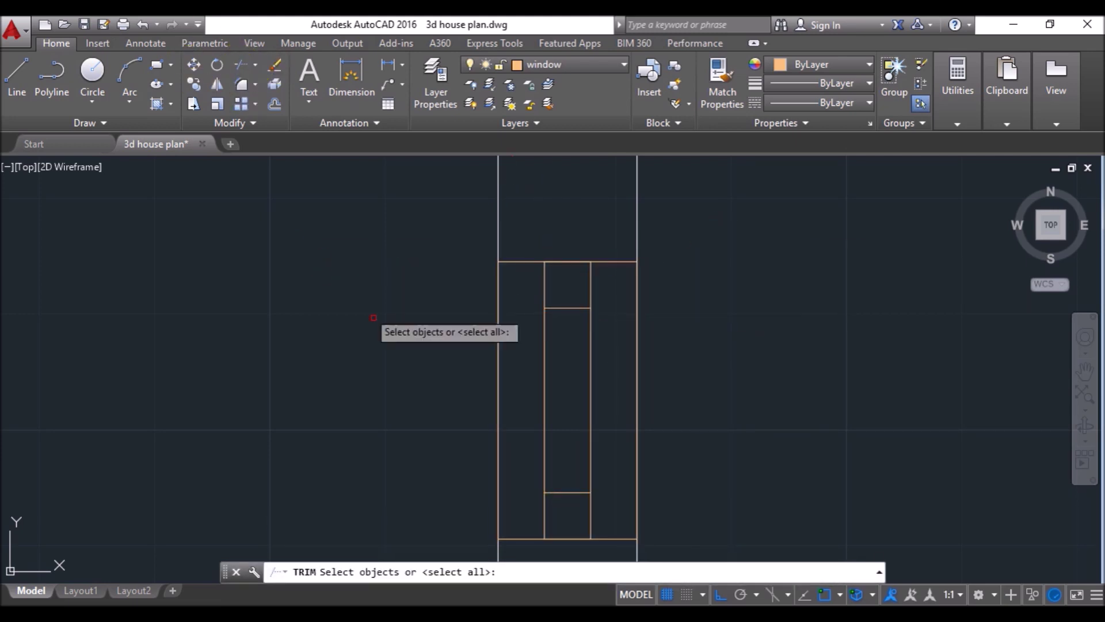
pyautogui.press('Return')
pyautogui.click(498, 335)
pyautogui.scroll(-6, 690, 267)
pyautogui.press('Escape')
# Group all parts of the 2' window in the right exterior wall.
pyautogui.click(600, 241)
pyautogui.click(748, 365)
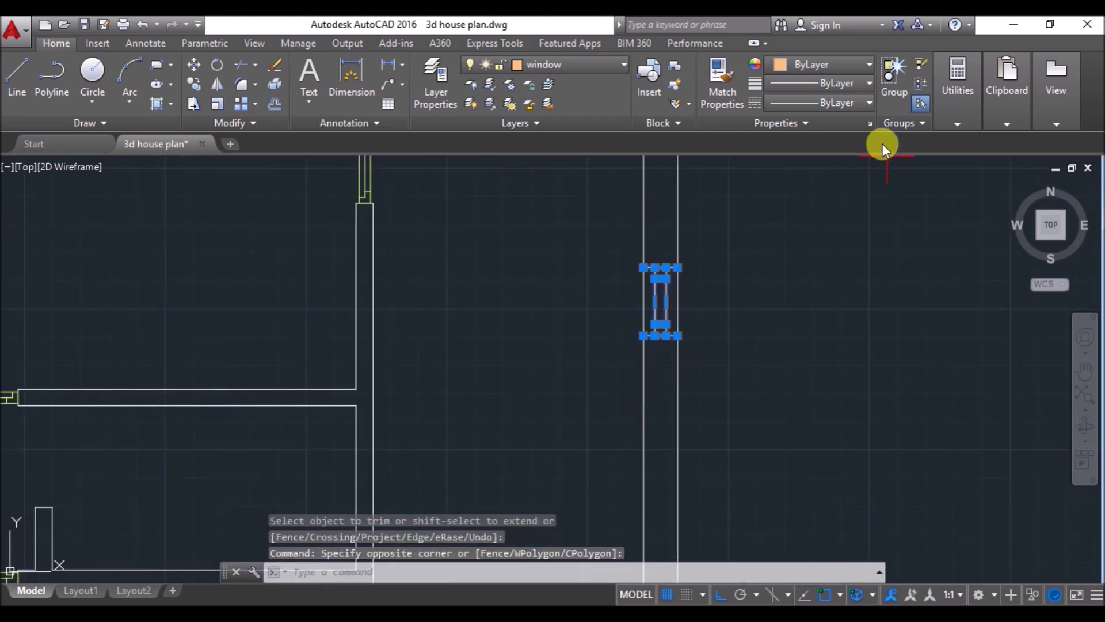
pyautogui.click(894, 72)
# Set the window layer's colour to index colour 40.
pyautogui.scroll(-4, 724, 380)
pyautogui.moveTo(735, 377); pyautogui.dragTo(615, 262, button='middle')
pyautogui.click(605, 65)
pyautogui.click(526, 146)
pyautogui.click(459, 263)
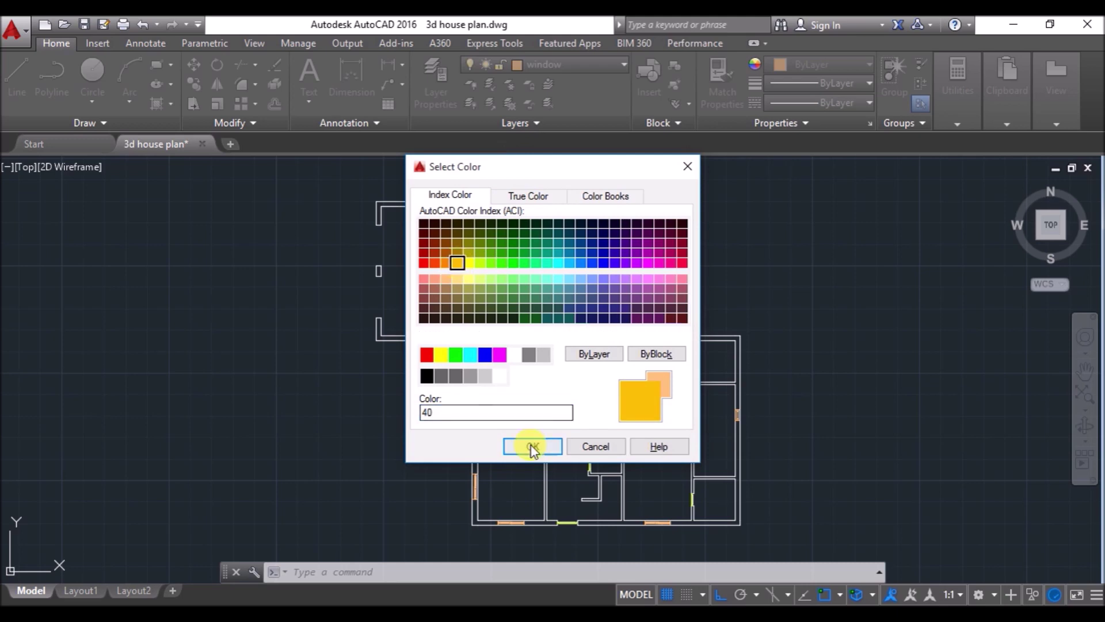
pyautogui.click(533, 446)
# Set the door layer's colour to index colour 30.
pyautogui.click(575, 64)
pyautogui.click(527, 104)
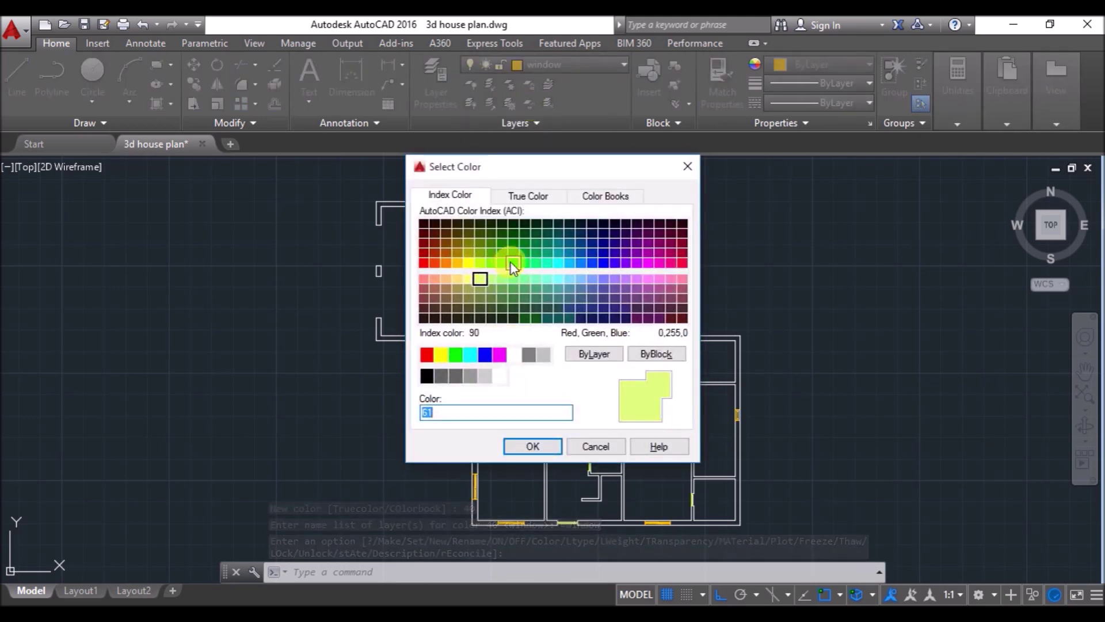
pyautogui.click(446, 264)
pyautogui.click(532, 445)
pyautogui.moveTo(764, 326); pyautogui.dragTo(750, 313, button='middle')
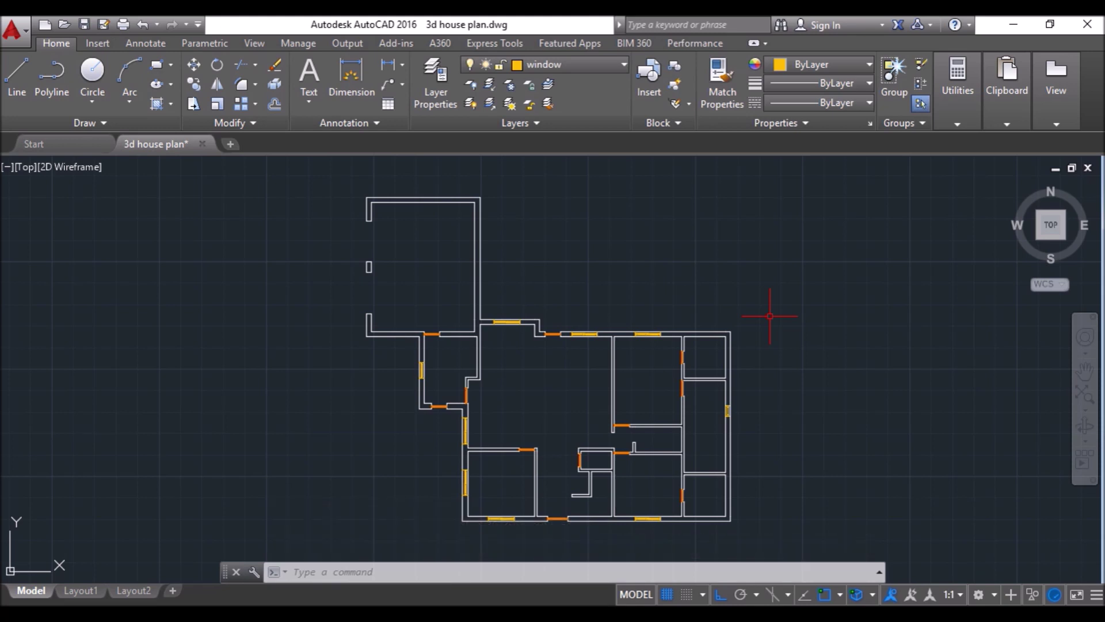
# Create a layer named text with index colour 62 and make it the current layer.
pyautogui.click(438, 89)
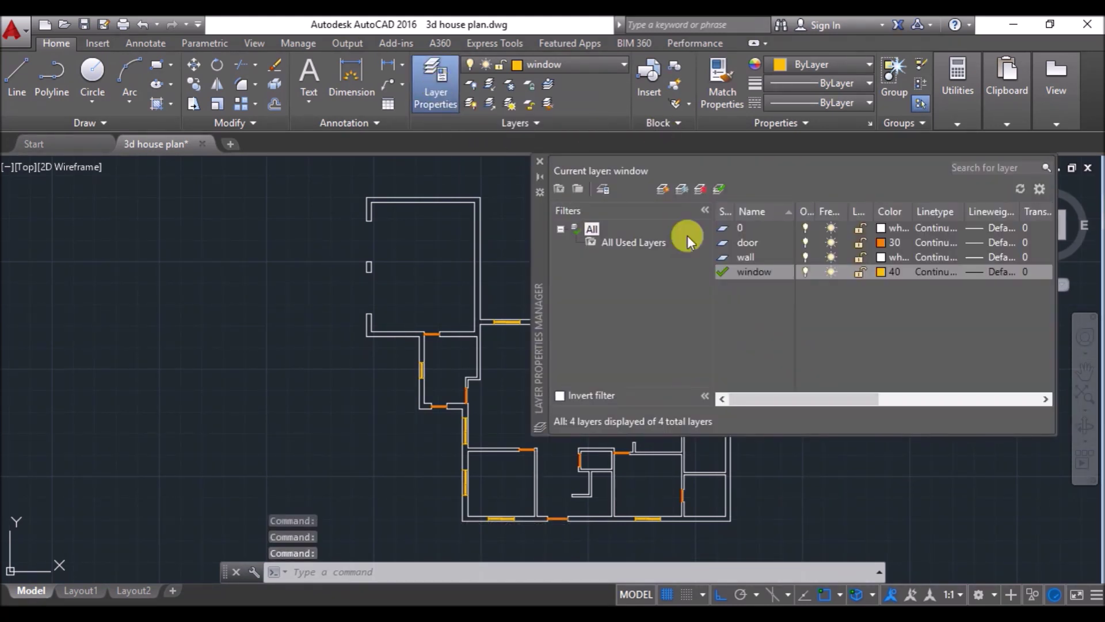
pyautogui.click(660, 188)
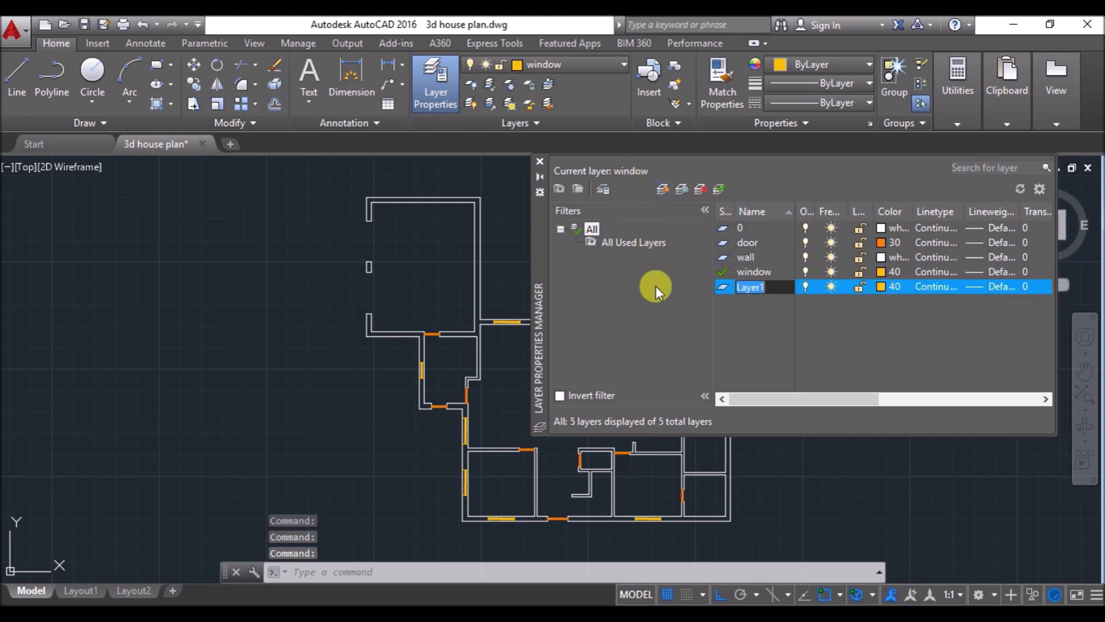
pyautogui.write('text')
pyautogui.press('Return')
pyautogui.click(880, 286)
pyautogui.click(521, 281)
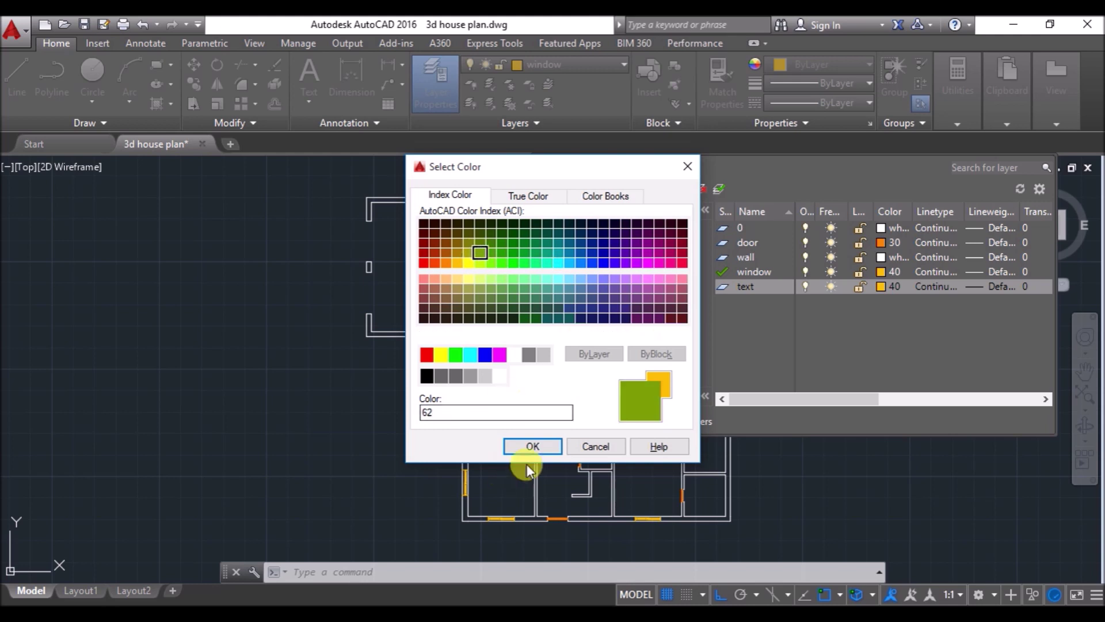
pyautogui.click(532, 446)
pyautogui.click(1088, 167)
pyautogui.click(612, 63)
pyautogui.click(581, 126)
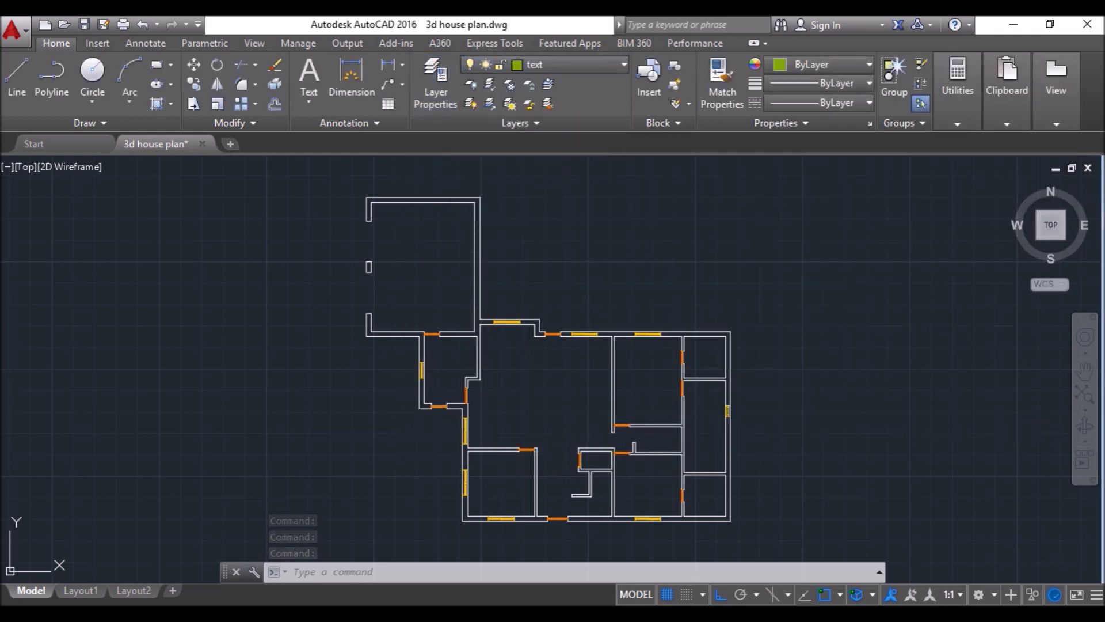
# Add multiline text in the upper part of the living room reading "Living Room" with "15' X 21'8"" on the second line.
pyautogui.write('mt')
pyautogui.press('Return')
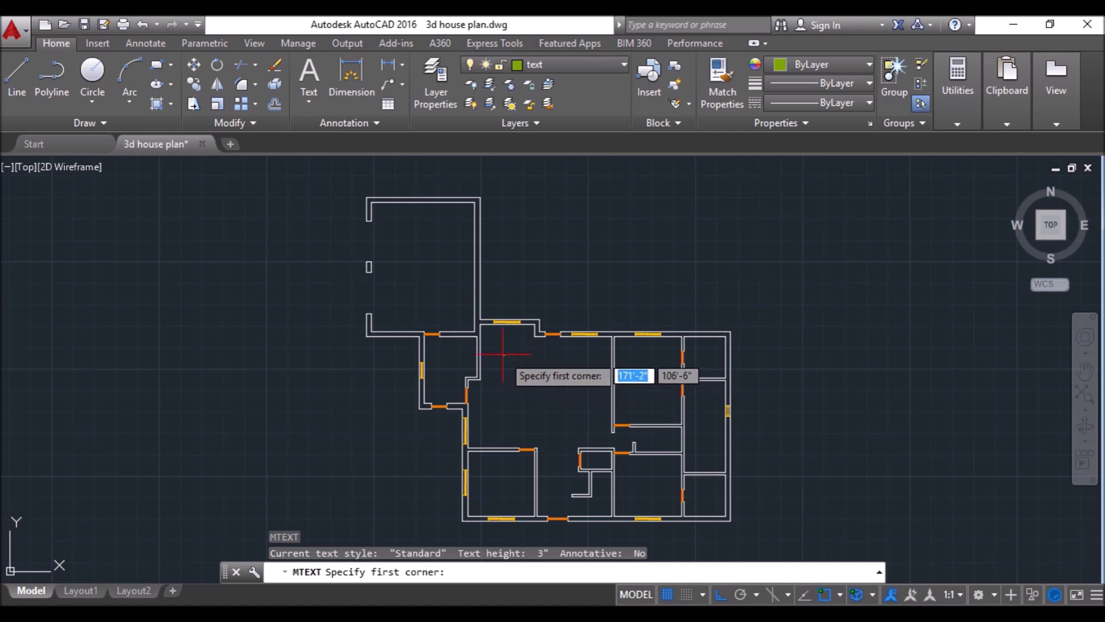
pyautogui.click(547, 352)
pyautogui.click(602, 385)
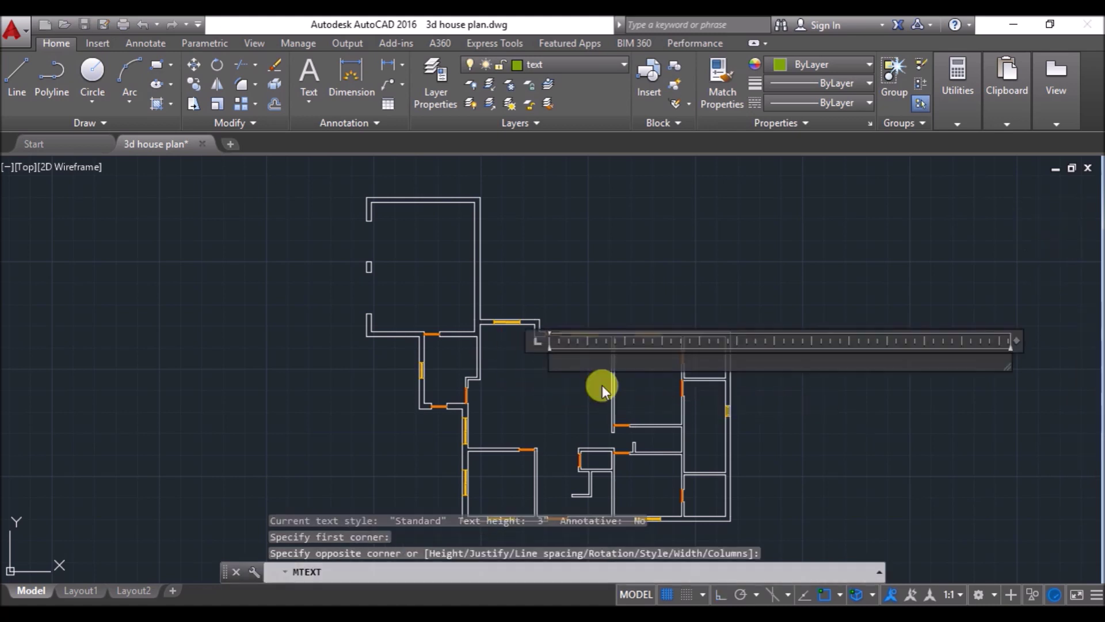
pyautogui.write('Living Room')
pyautogui.press('Return')
pyautogui.write('15\' X 21\'8"')
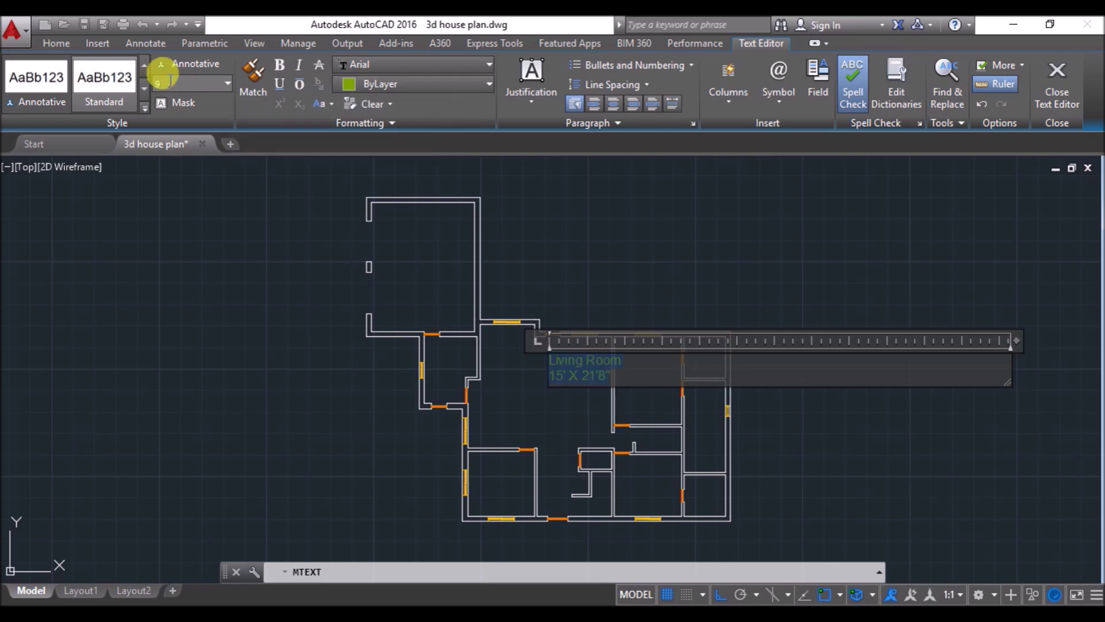
# Set the room label's text height to 9", narrow its text frame and centre both lines.
pyautogui.press('Return')
pyautogui.moveTo(997, 389); pyautogui.dragTo(818, 391)
pyautogui.click(613, 103)
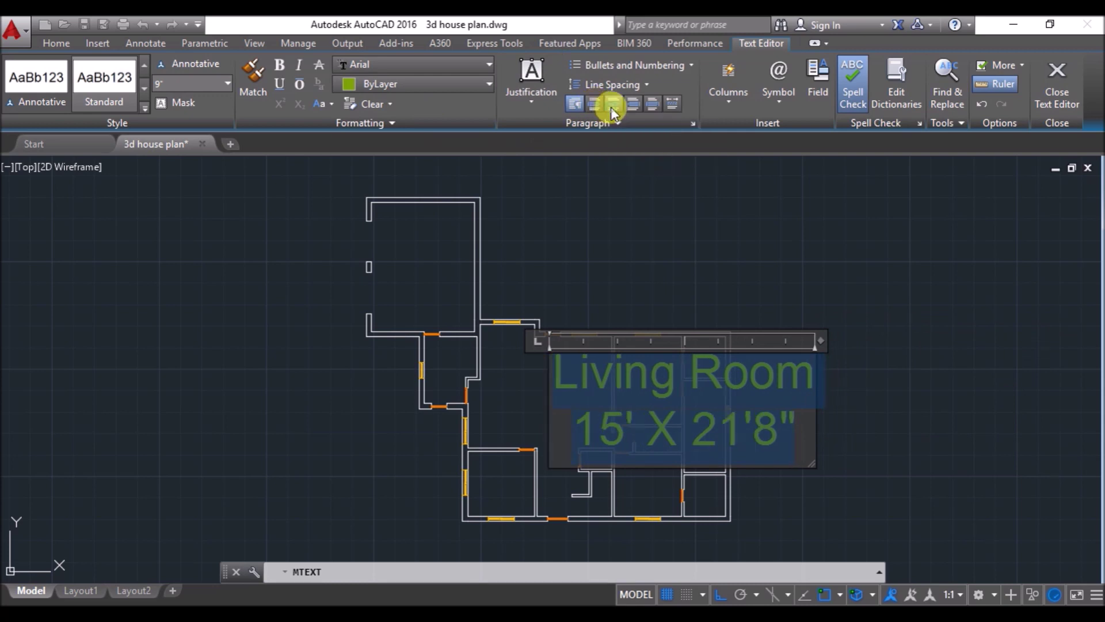
pyautogui.click(893, 312)
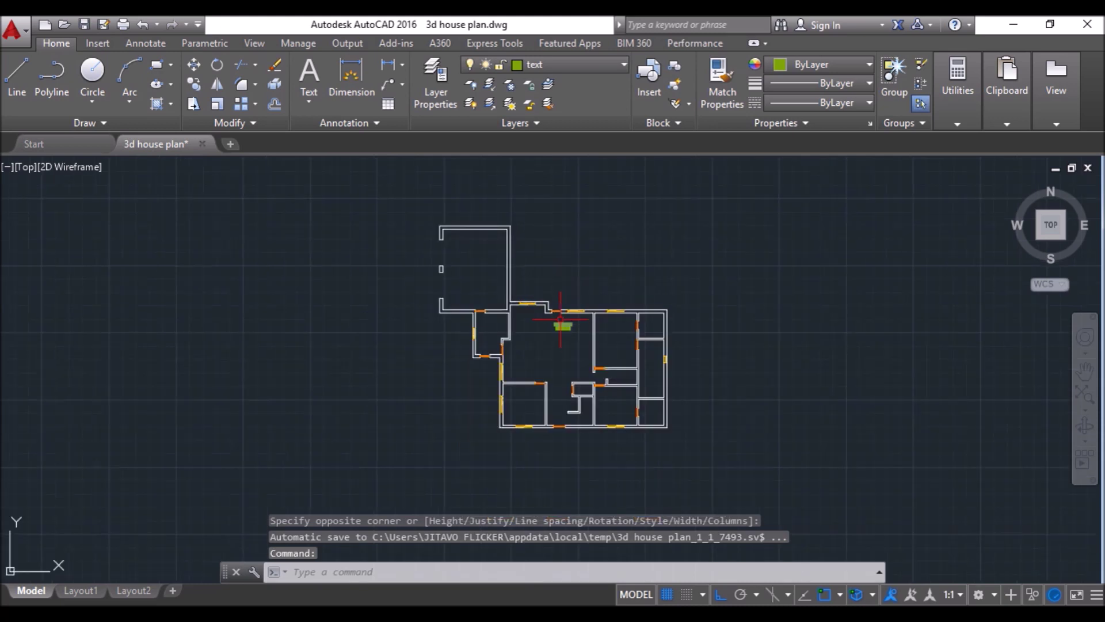
# Enlarge the Living Room label to a text height of 12" and widen its text frame to fit.
pyautogui.scroll(4, 561, 322)
pyautogui.doubleClick(570, 325)
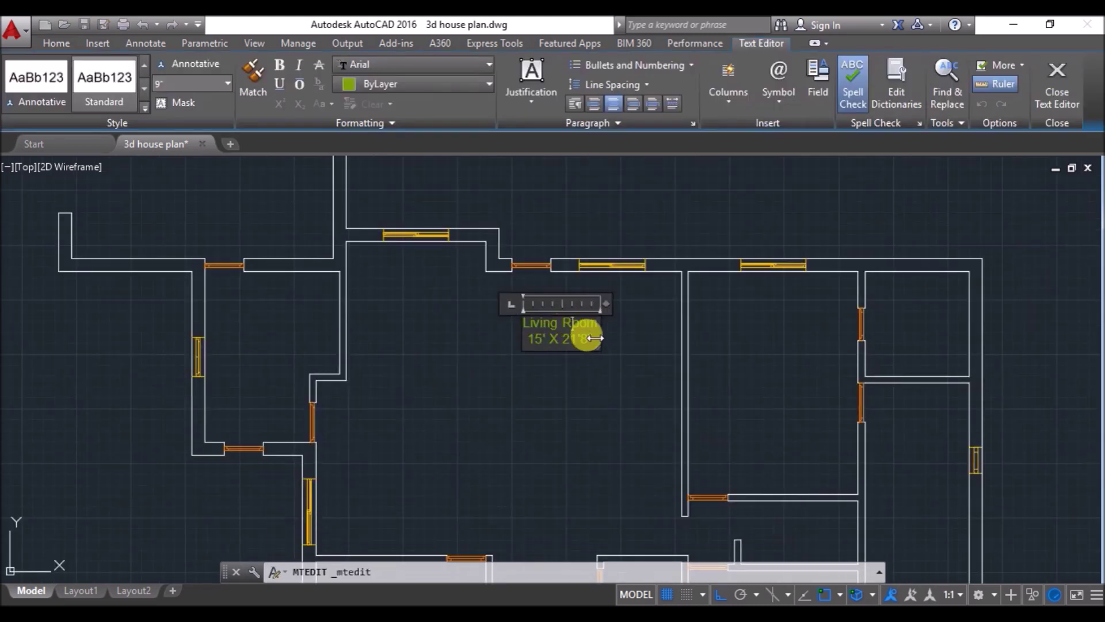
pyautogui.click(175, 77)
pyautogui.write('12')
pyautogui.press('Return')
pyautogui.moveTo(591, 394); pyautogui.dragTo(651, 393)
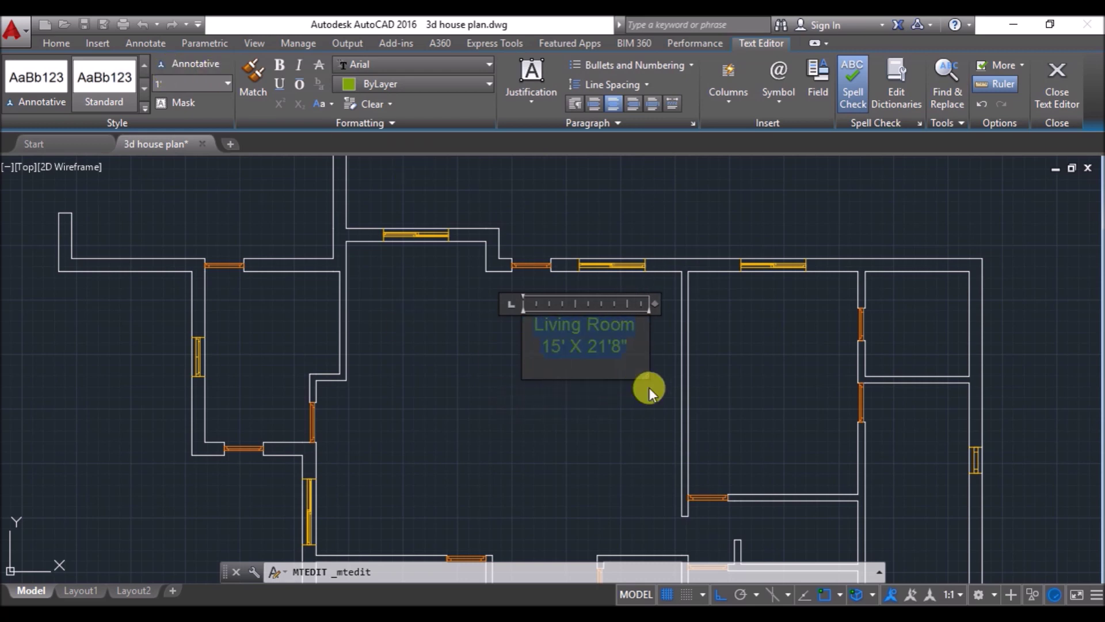
pyautogui.click(617, 429)
# With object snaps off, copy the Living Room label to the kitchen, the dining space and the two lower bedrooms.
pyautogui.click(593, 312)
pyautogui.write('co')
pyautogui.press('Return')
pyautogui.click(825, 594)
pyautogui.click(856, 594)
pyautogui.click(583, 306)
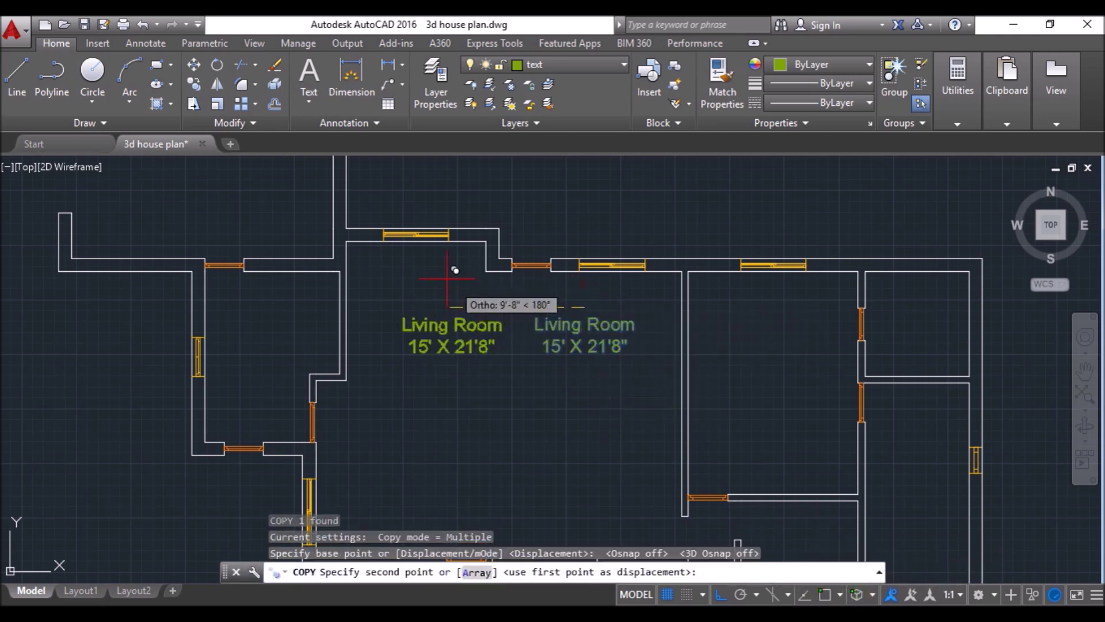
pyautogui.scroll(-4, 432, 294)
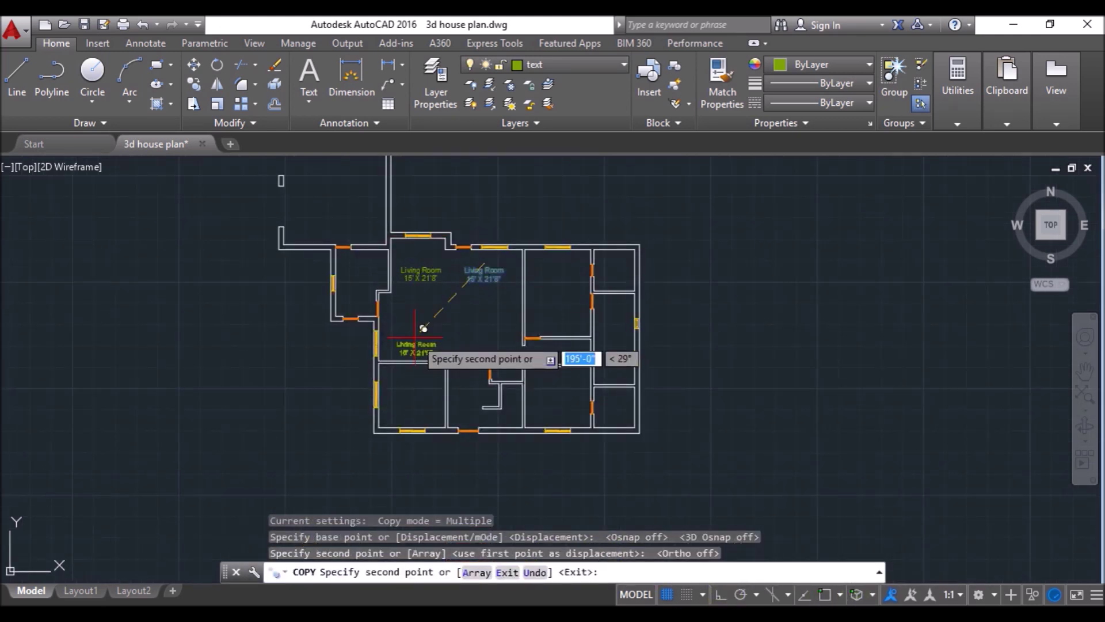
pyautogui.click(426, 326)
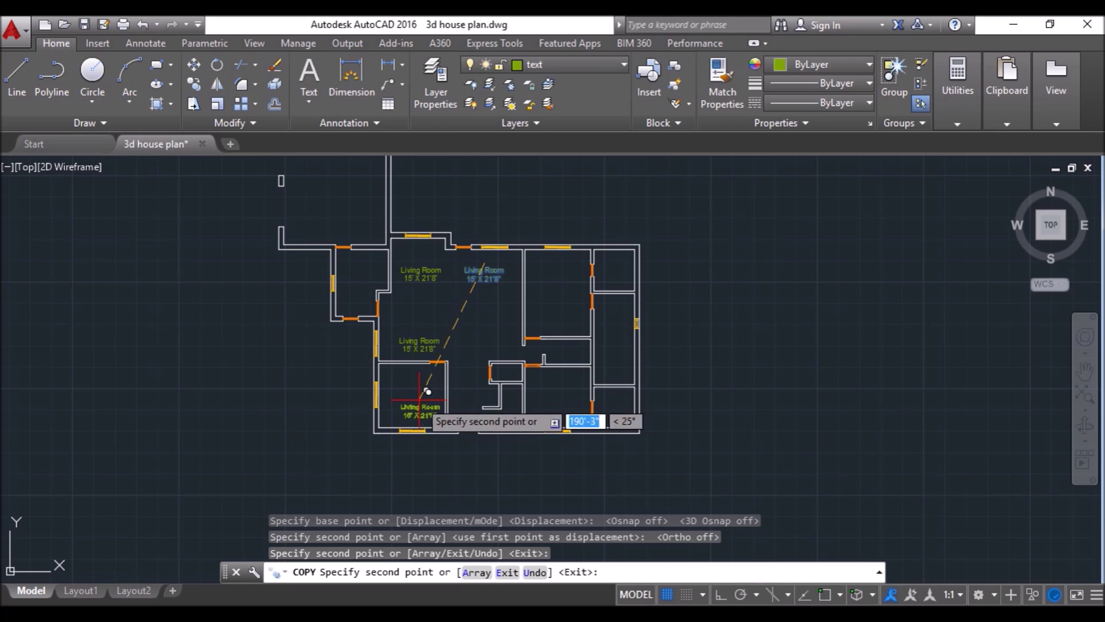
pyautogui.click(427, 392)
pyautogui.click(564, 395)
# Place further copies of the label in the foyer, the small store beside it, the bath and the master bedroom.
pyautogui.scroll(3, 469, 400)
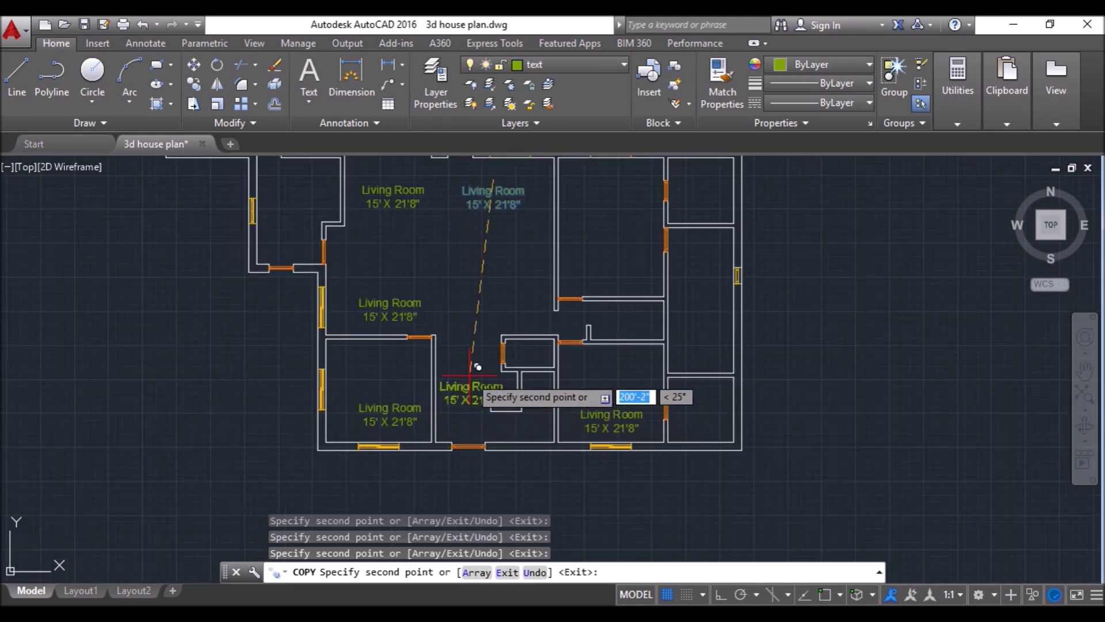
pyautogui.scroll(4, 529, 342)
pyautogui.click(527, 320)
pyautogui.scroll(-2, 524, 368)
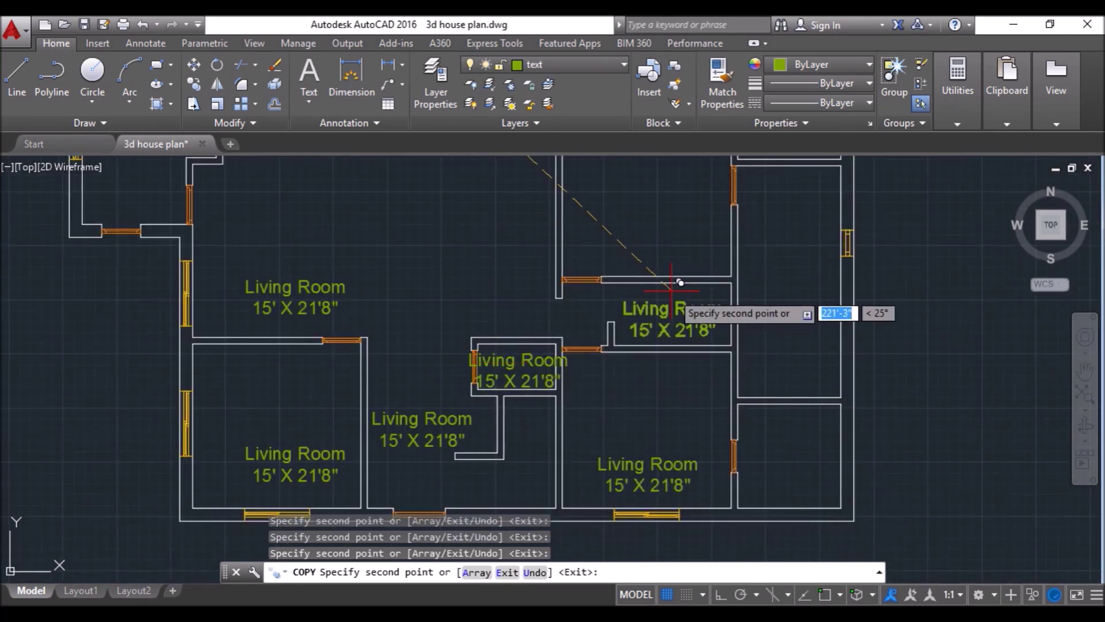
pyautogui.click(679, 282)
pyautogui.scroll(-3, 679, 282)
pyautogui.click(633, 259)
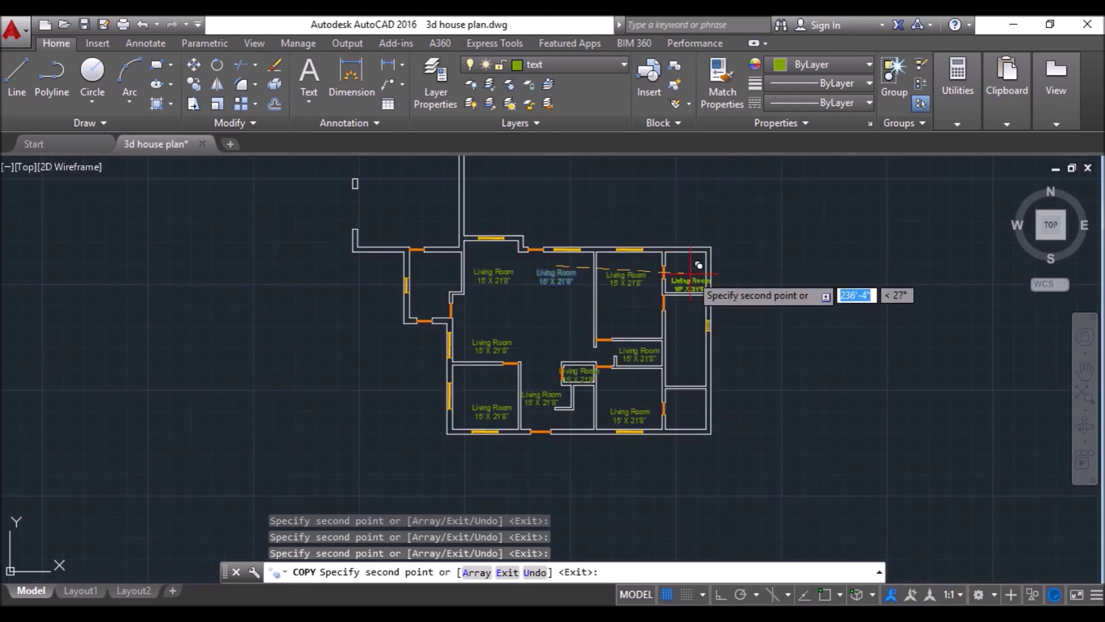
# Copy the label into the three rooms along the right exterior wall, the garage and the store below it.
pyautogui.scroll(4, 698, 265)
pyautogui.click(683, 244)
pyautogui.scroll(-4, 661, 230)
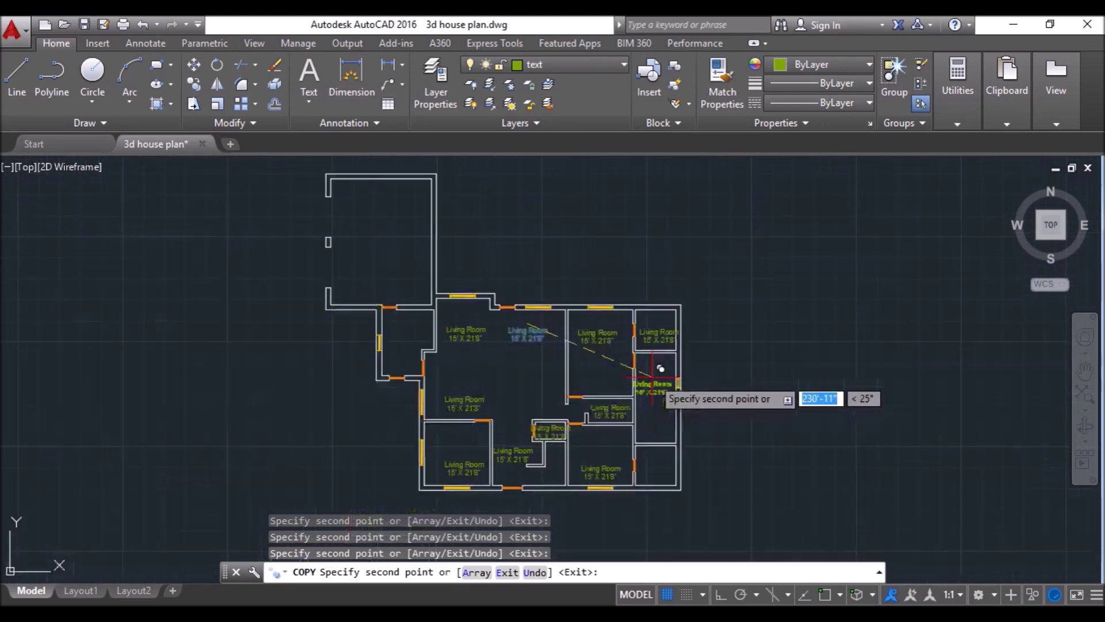
pyautogui.scroll(4, 660, 368)
pyautogui.click(655, 439)
pyautogui.scroll(-2, 655, 438)
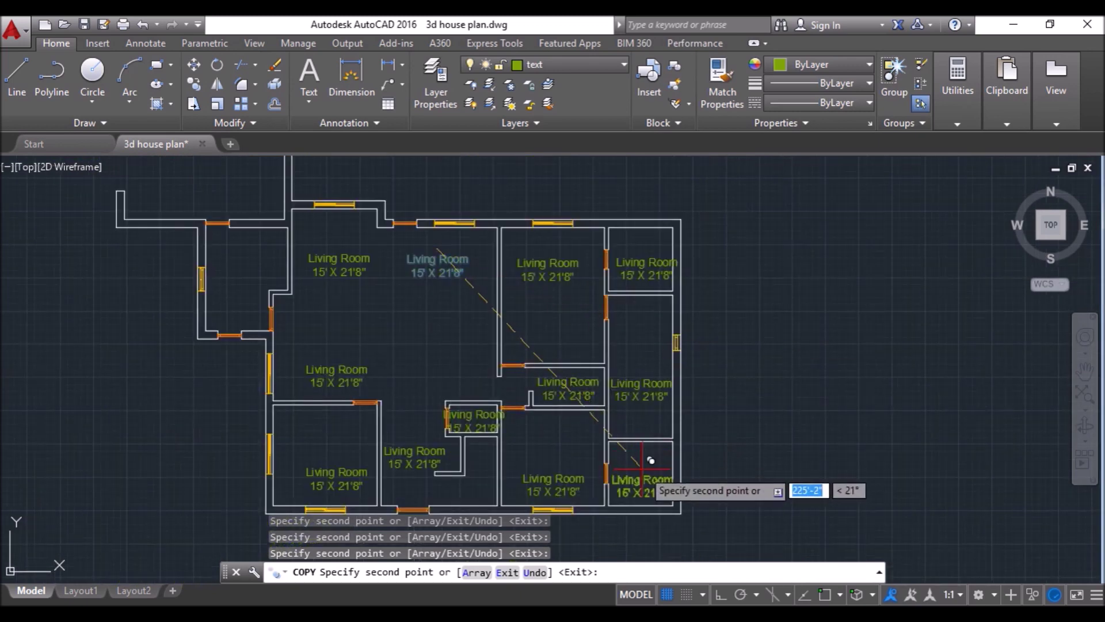
pyautogui.scroll(-3, 642, 462)
pyautogui.click(380, 230)
pyautogui.scroll(3, 403, 313)
pyautogui.click(402, 323)
pyautogui.press('Escape')
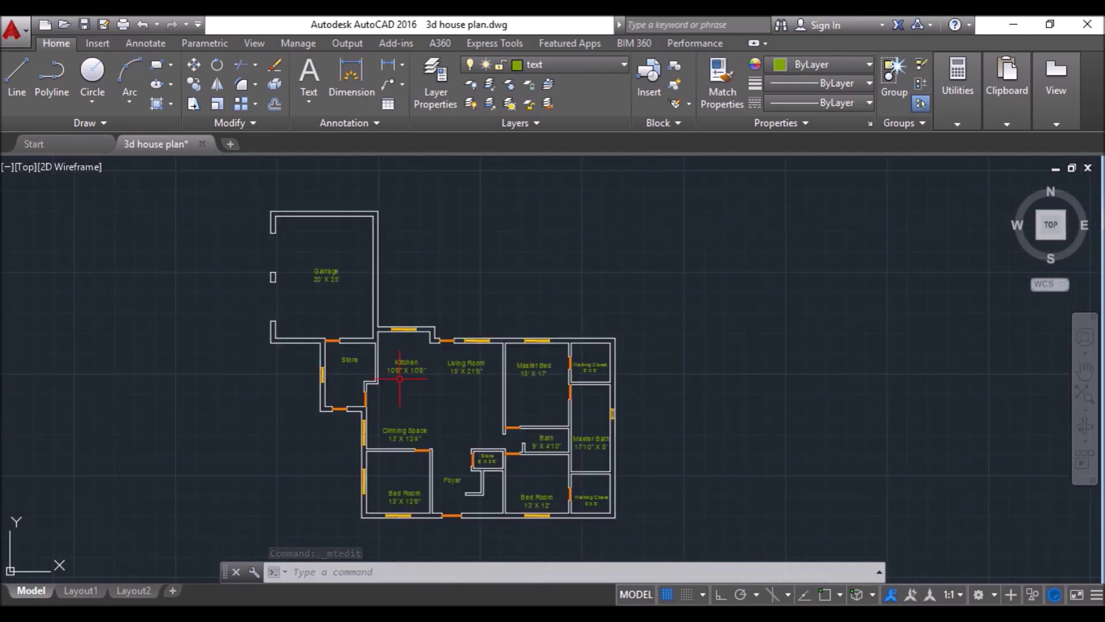
pyautogui.scroll(2, 434, 395)
pyautogui.scroll(-2, 434, 395)
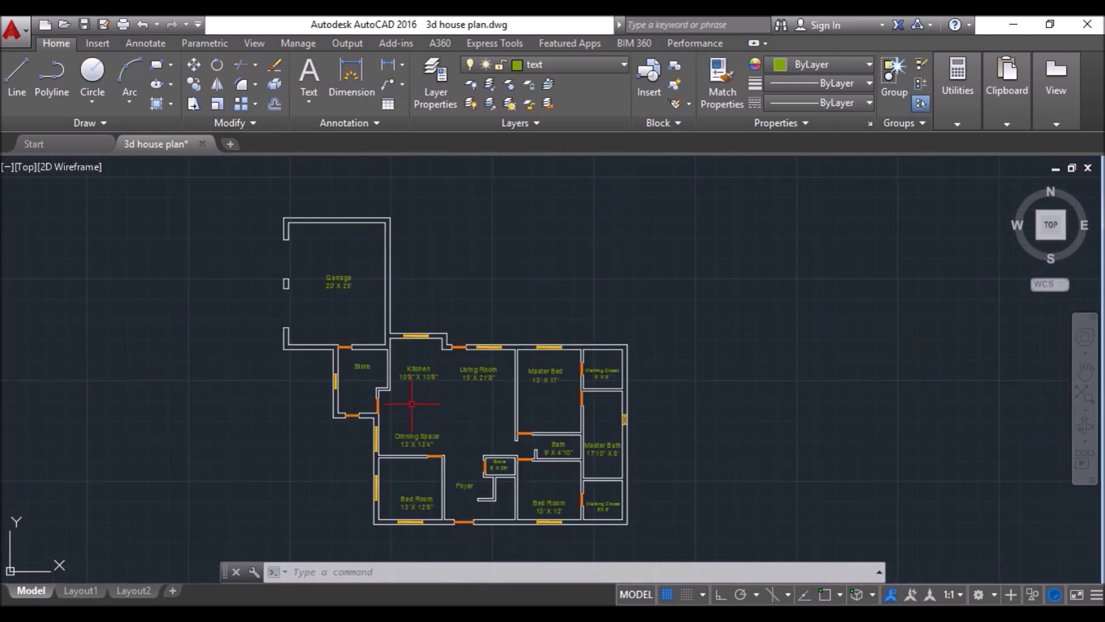
pyautogui.scroll(2, 518, 471)
pyautogui.scroll(2, 801, 519)
# Create a layer named staircase with index colour 20 and make it the current layer.
pyautogui.moveTo(803, 472); pyautogui.dragTo(914, 404, button='middle')
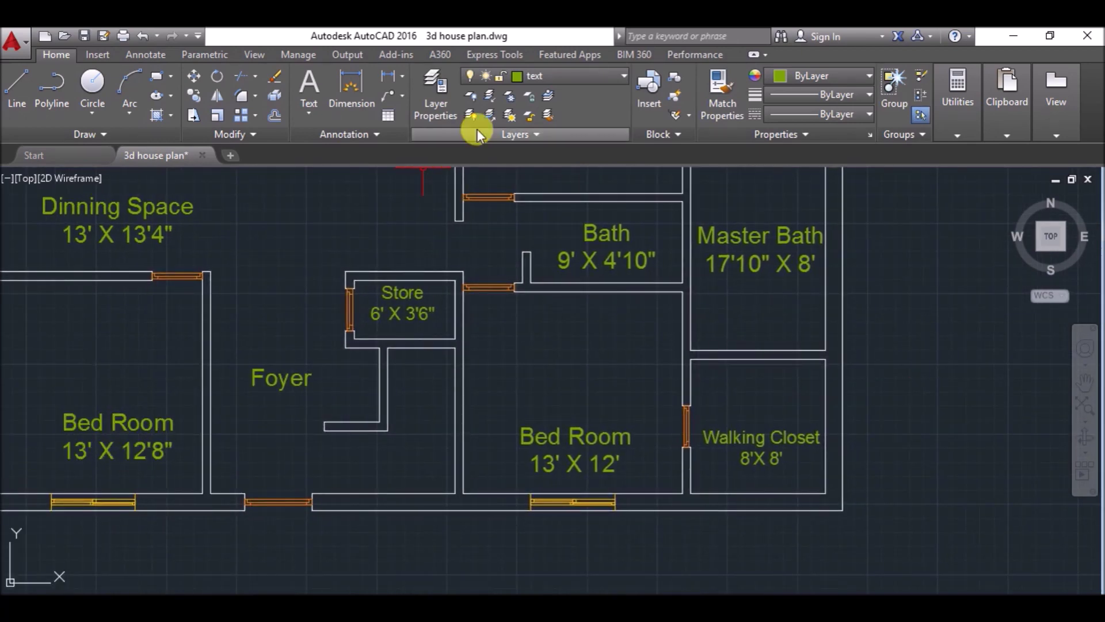
pyautogui.click(436, 95)
pyautogui.click(663, 201)
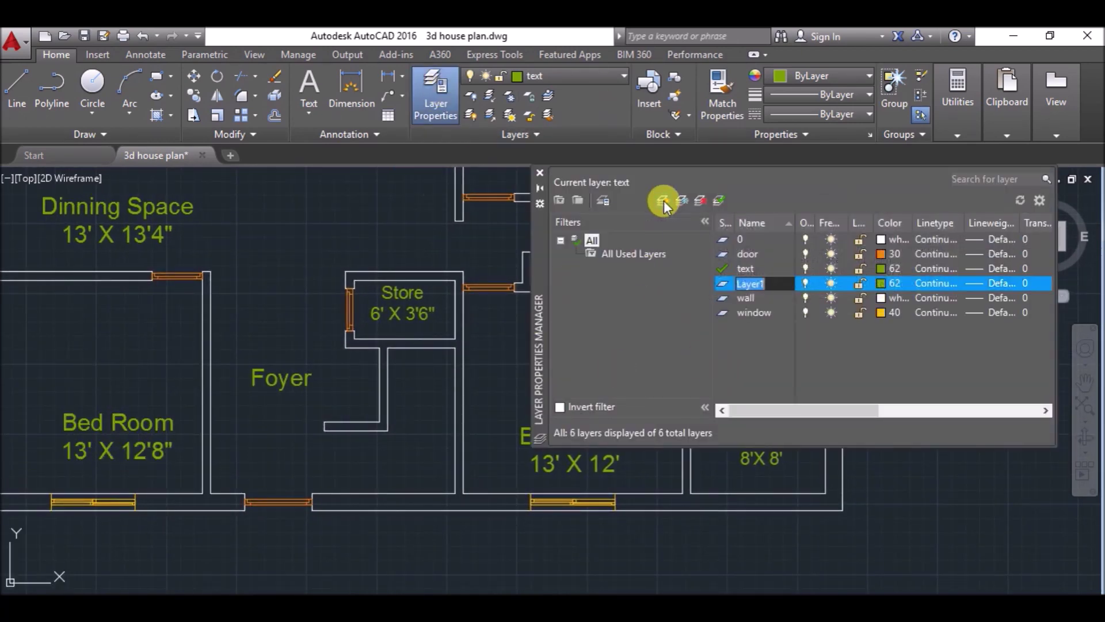
pyautogui.write('staircas')
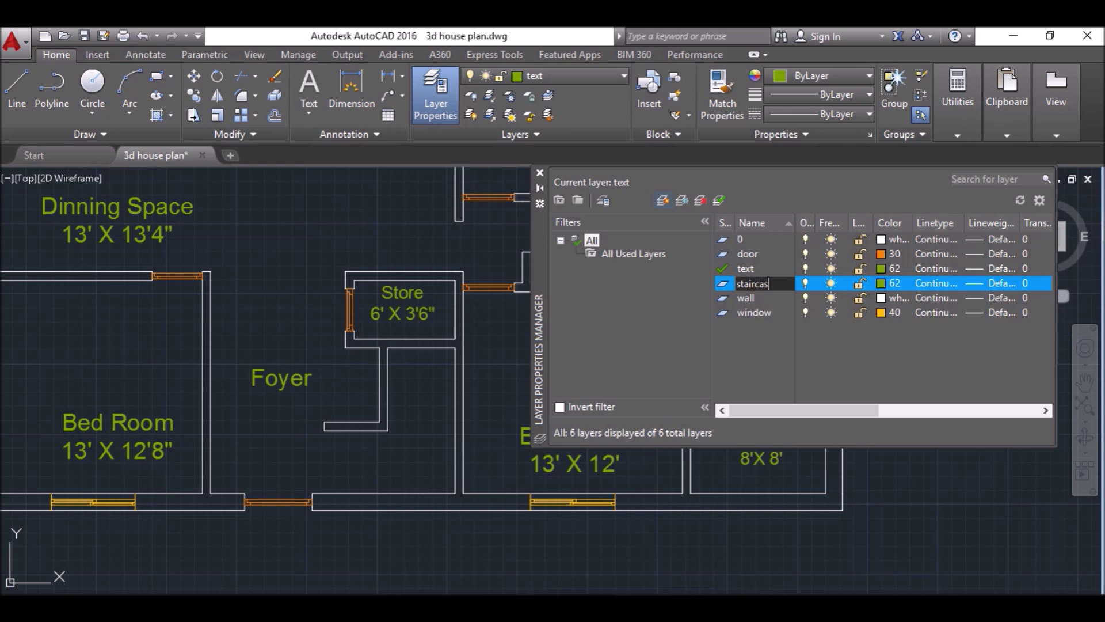
pyautogui.click(879, 283)
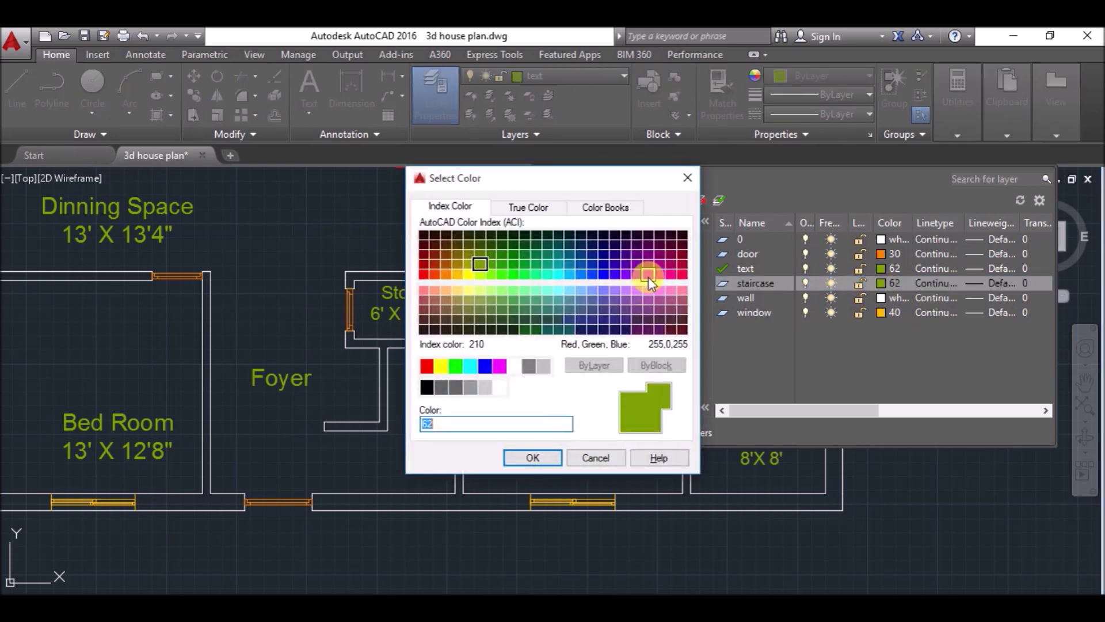
pyautogui.click(647, 275)
pyautogui.click(437, 274)
pyautogui.click(533, 457)
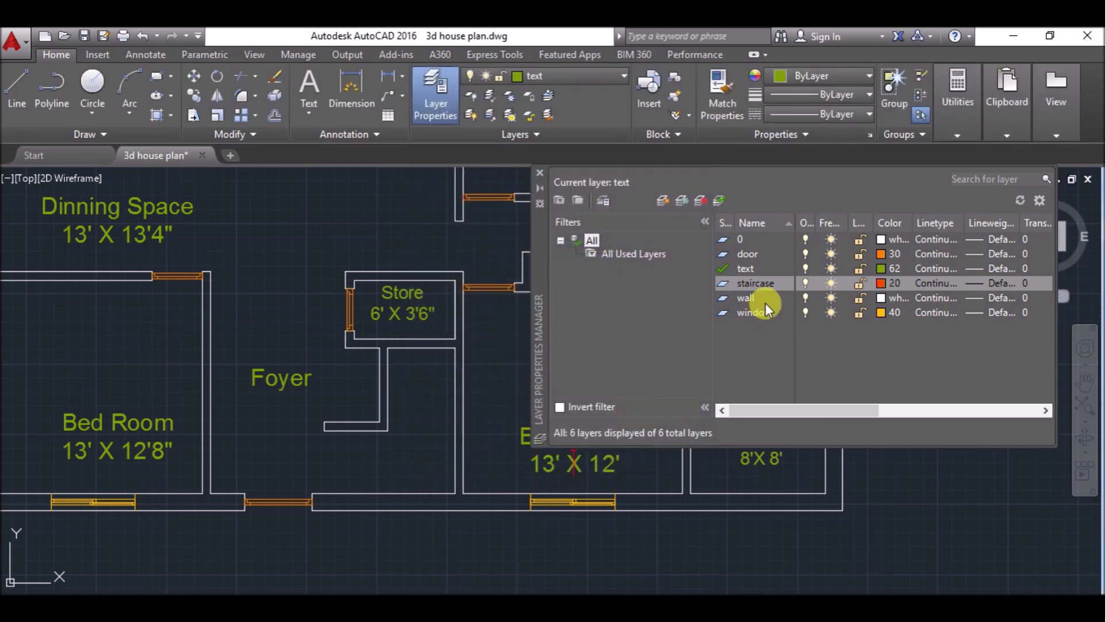
pyautogui.click(541, 170)
pyautogui.click(615, 70)
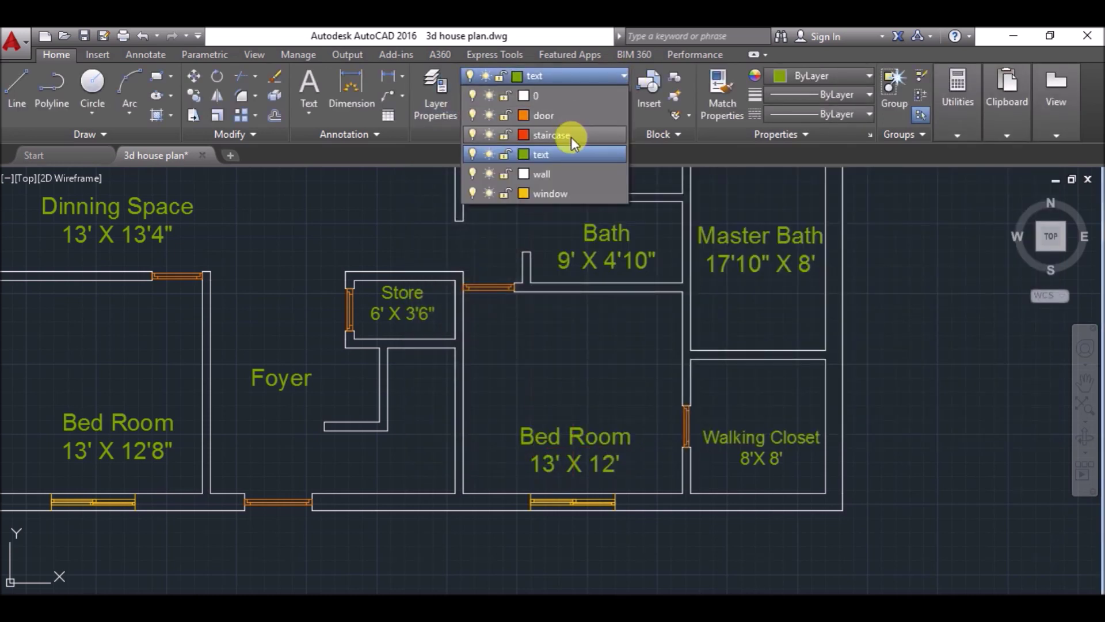
pyautogui.click(552, 135)
# Draw a vertical line from the free end of the foyer's short wall down to the lower exterior wall.
pyautogui.click(32, 93)
pyautogui.scroll(2, 323, 505)
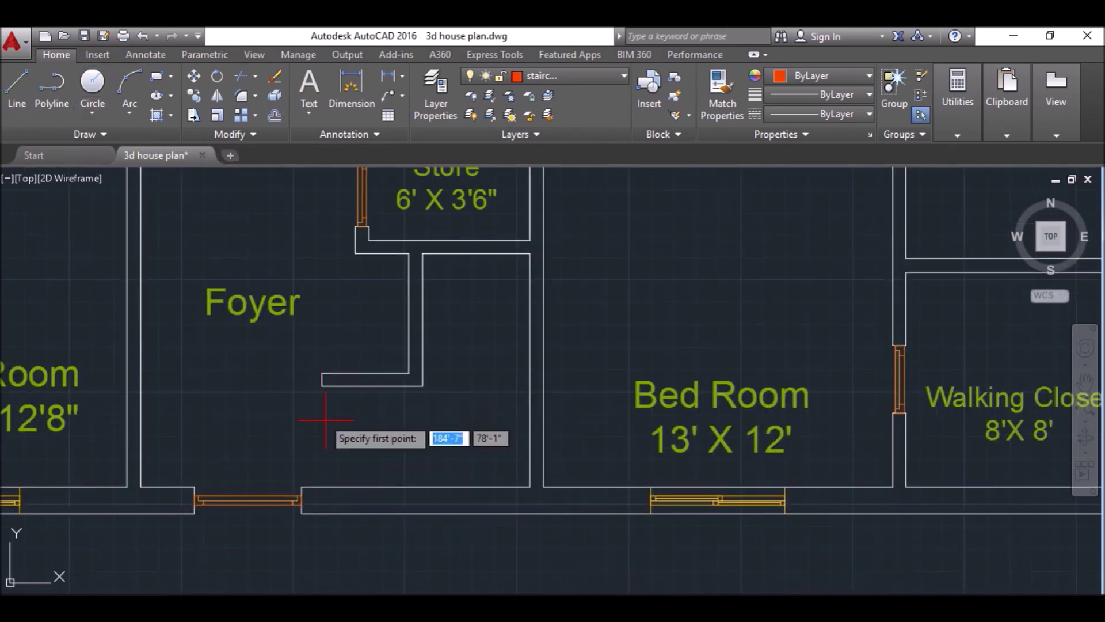
pyautogui.click(322, 487)
pyautogui.click(321, 387)
pyautogui.press('Return')
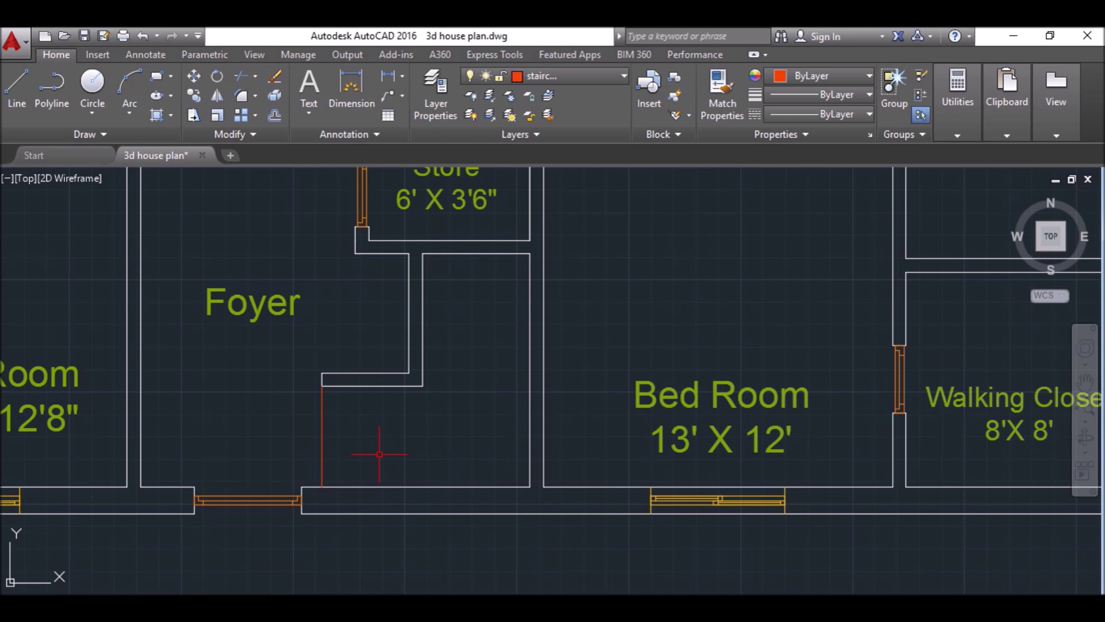
# Offset the stair line to the right five times at 9" spacing, up to the corner of the short wall.
pyautogui.write('o')
pyautogui.press('Return')
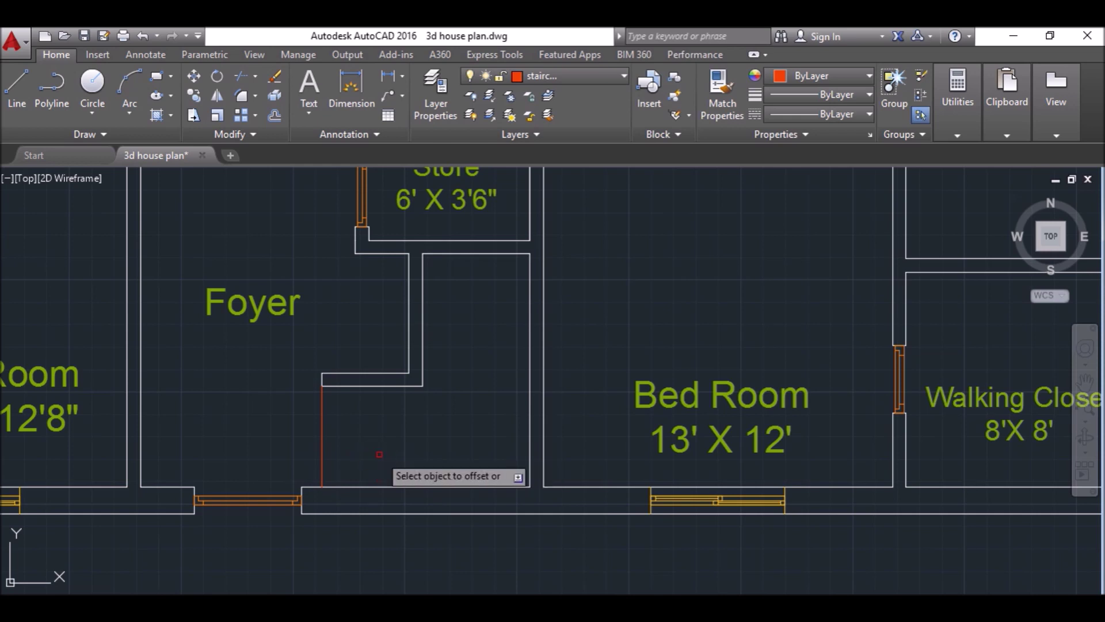
pyautogui.click(339, 445)
pyautogui.click(341, 443)
pyautogui.click(360, 448)
pyautogui.click(362, 455)
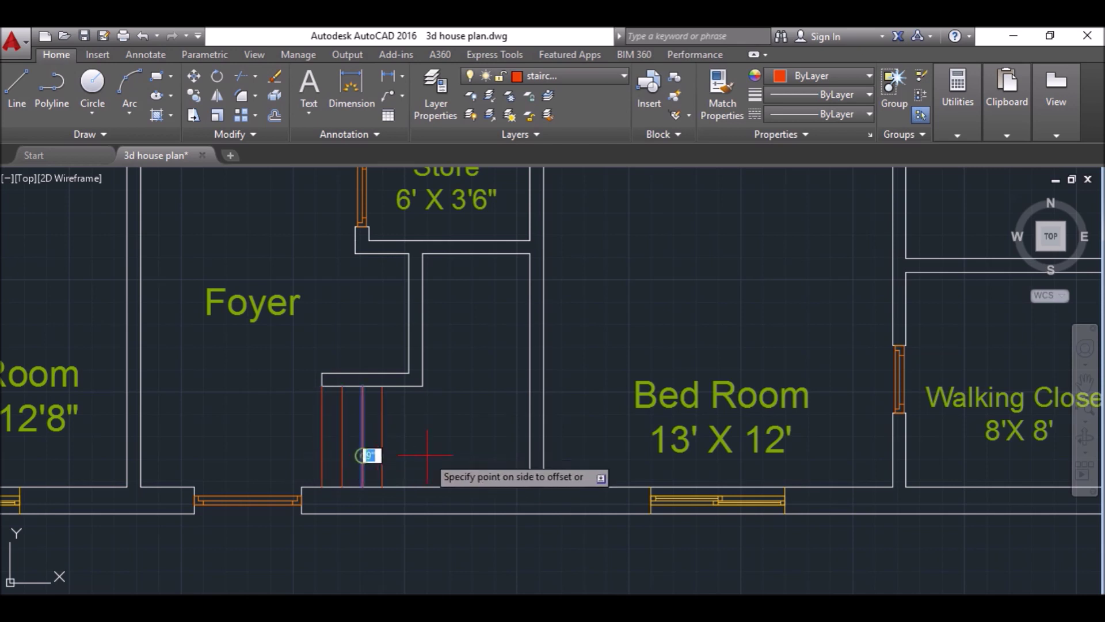
pyautogui.click(382, 455)
pyautogui.click(402, 453)
pyautogui.click(446, 449)
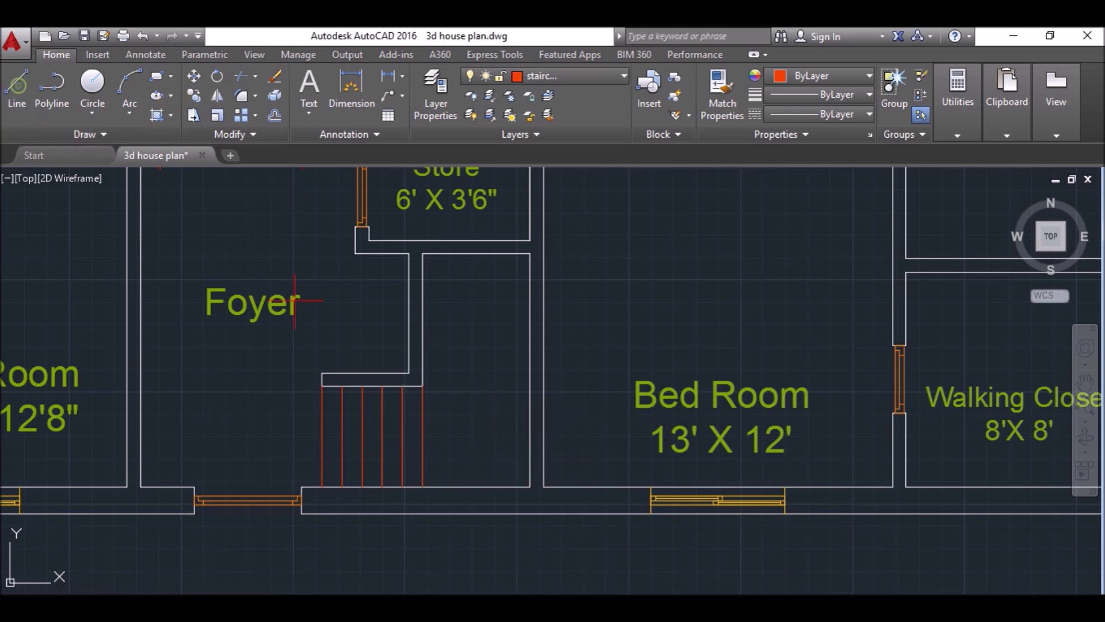
# Draw the stair landing's diagonal from the inner wall corner to the lower right room corner, plus a horizontal line to the right wall.
pyautogui.click(423, 385)
pyautogui.click(528, 486)
pyautogui.press('Return')
pyautogui.press('space')
pyautogui.click(422, 386)
pyautogui.click(530, 385)
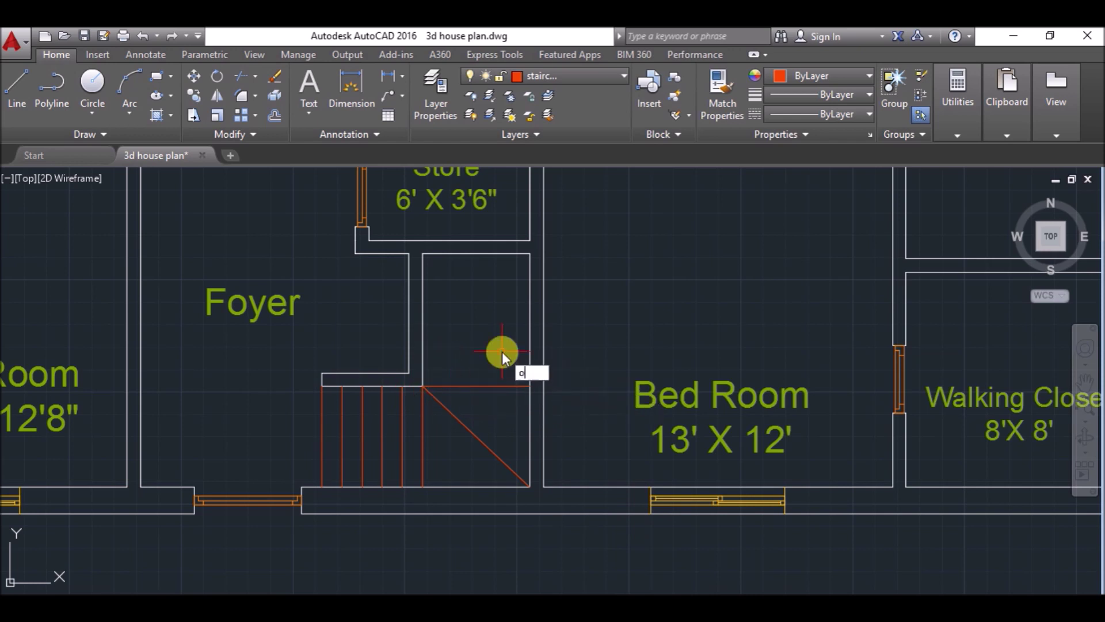
# Offset the landing's horizontal line upward twelve times at 9" spacing, continuing the stair treads through the small 6' X 3'6" Store.
pyautogui.write('o')
pyautogui.press('Return')
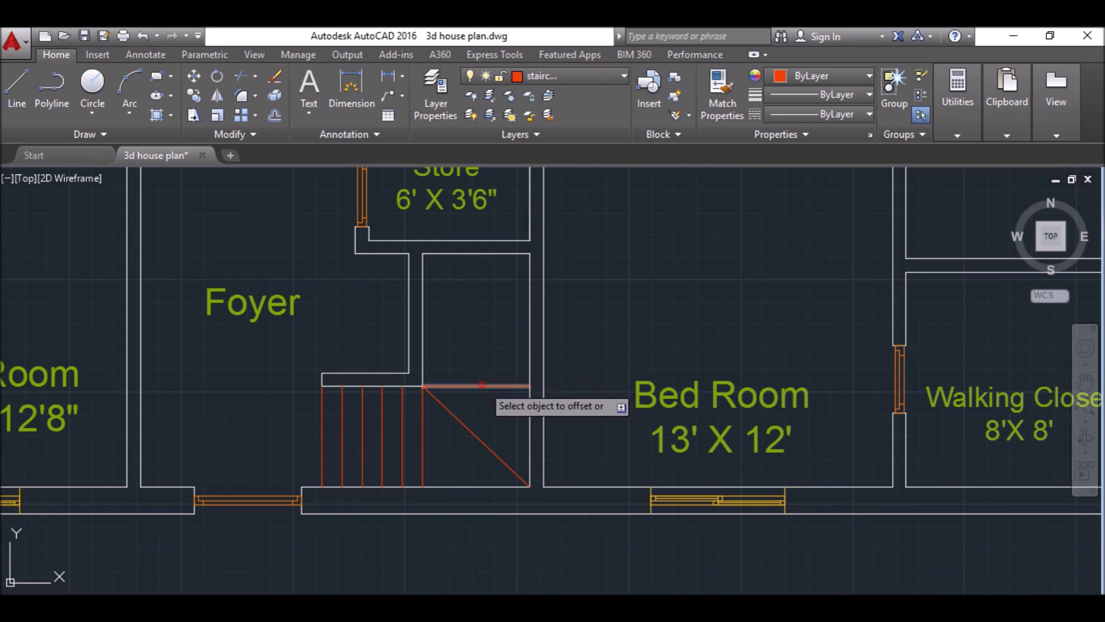
pyautogui.click(482, 385)
pyautogui.click(492, 363)
pyautogui.click(492, 365)
pyautogui.click(498, 337)
pyautogui.click(496, 345)
pyautogui.click(493, 320)
pyautogui.click(498, 326)
pyautogui.click(501, 316)
pyautogui.click(504, 304)
pyautogui.click(501, 286)
pyautogui.click(498, 285)
pyautogui.click(498, 266)
pyautogui.click(496, 265)
pyautogui.click(502, 225)
pyautogui.scroll(-2, 496, 461)
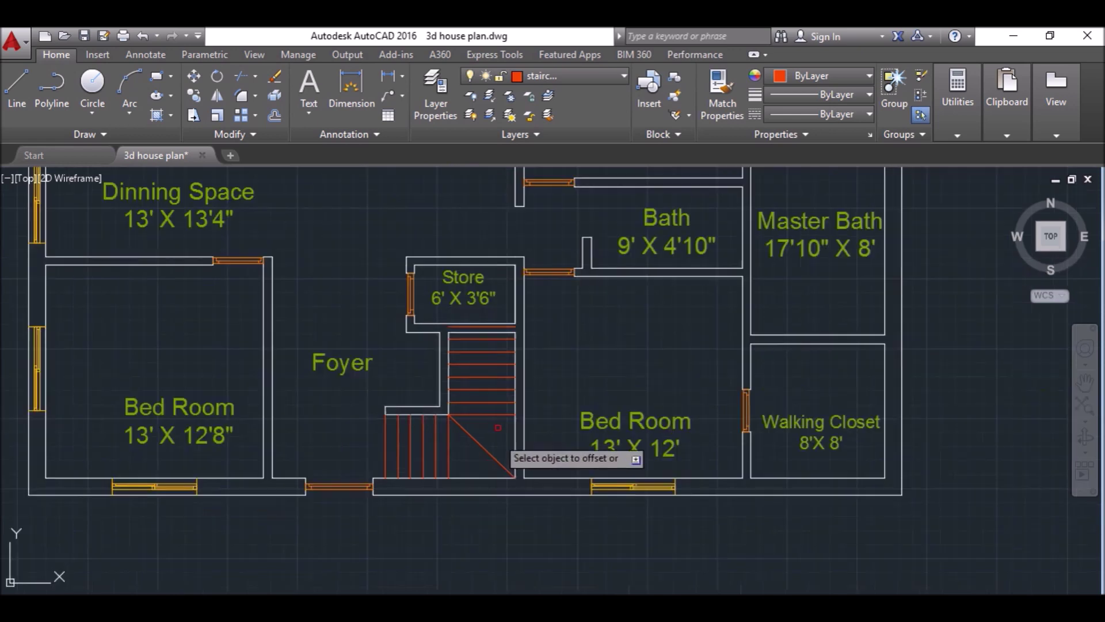
pyautogui.scroll(2, 508, 272)
pyautogui.click(496, 356)
pyautogui.click(503, 344)
pyautogui.click(502, 336)
pyautogui.click(499, 320)
pyautogui.click(505, 315)
pyautogui.click(504, 299)
pyautogui.click(506, 297)
pyautogui.click(502, 280)
pyautogui.click(498, 277)
pyautogui.click(496, 212)
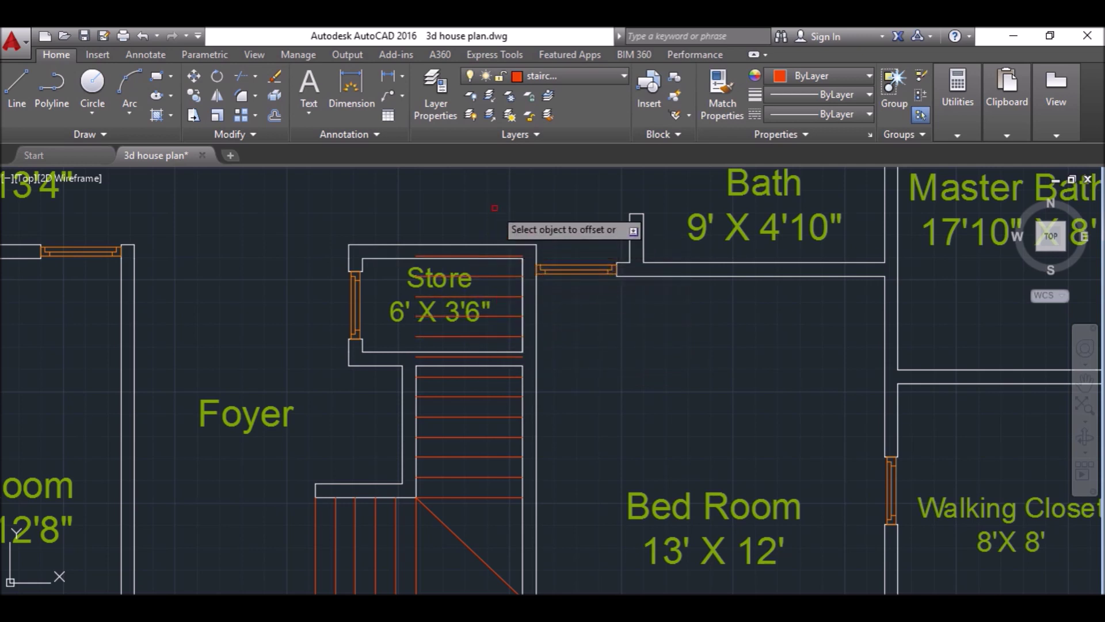
# Draw vertical side lines along both ends of the upper stair flight, reaching up to the topmost tread inside the small Store.
pyautogui.click(23, 106)
pyautogui.click(319, 497)
pyautogui.scroll(5, 430, 267)
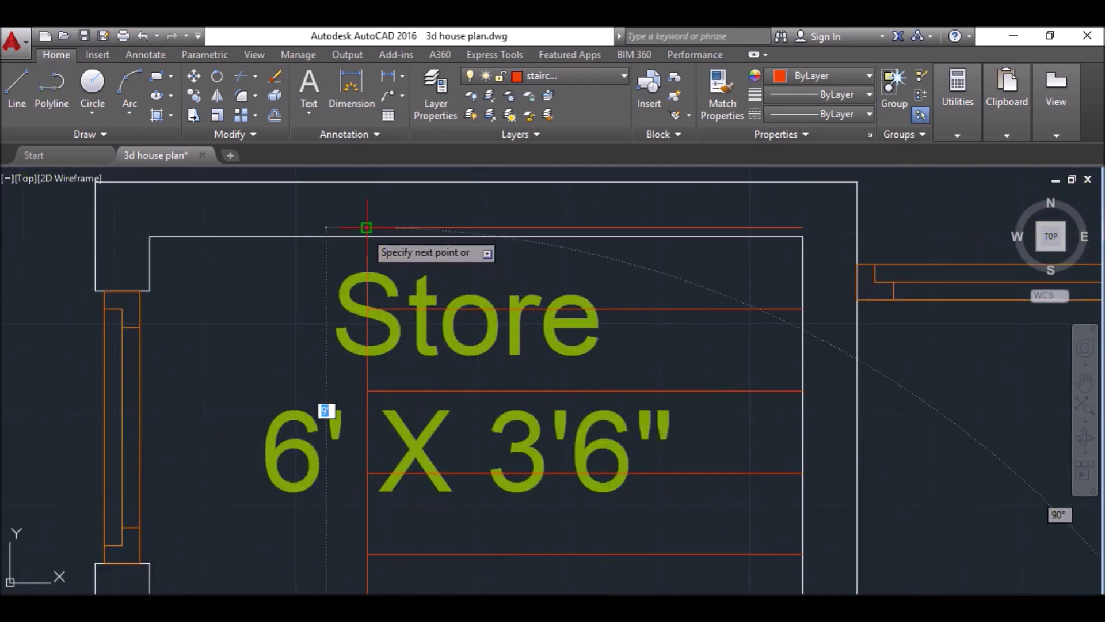
pyautogui.press('Escape')
pyautogui.press('Return')
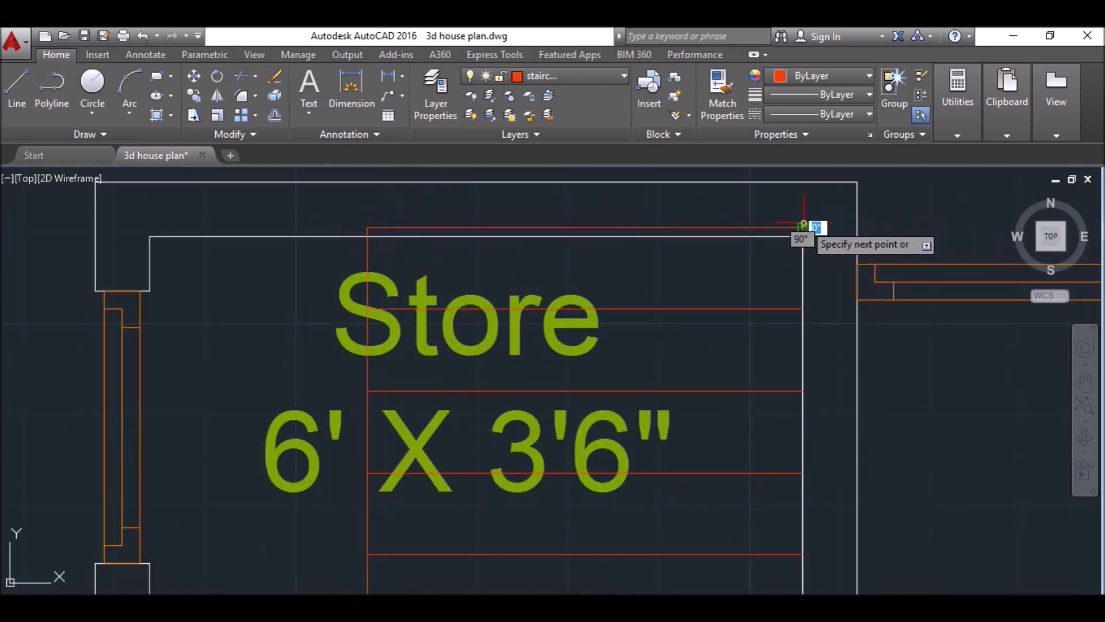
pyautogui.click(803, 228)
pyautogui.scroll(-7, 803, 225)
pyautogui.click(804, 435)
pyautogui.scroll(3, 805, 435)
pyautogui.click(674, 435)
pyautogui.scroll(-7, 374, 375)
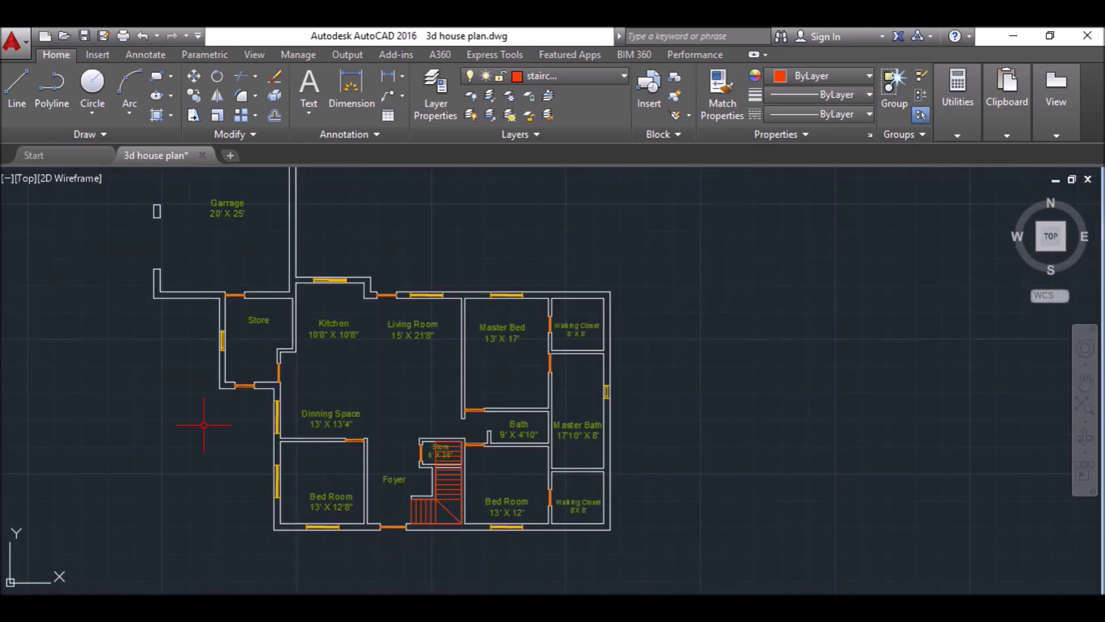
# Delete the Store 6' X 3'6" room label that overlaps the staircase.
pyautogui.scroll(6, 442, 453)
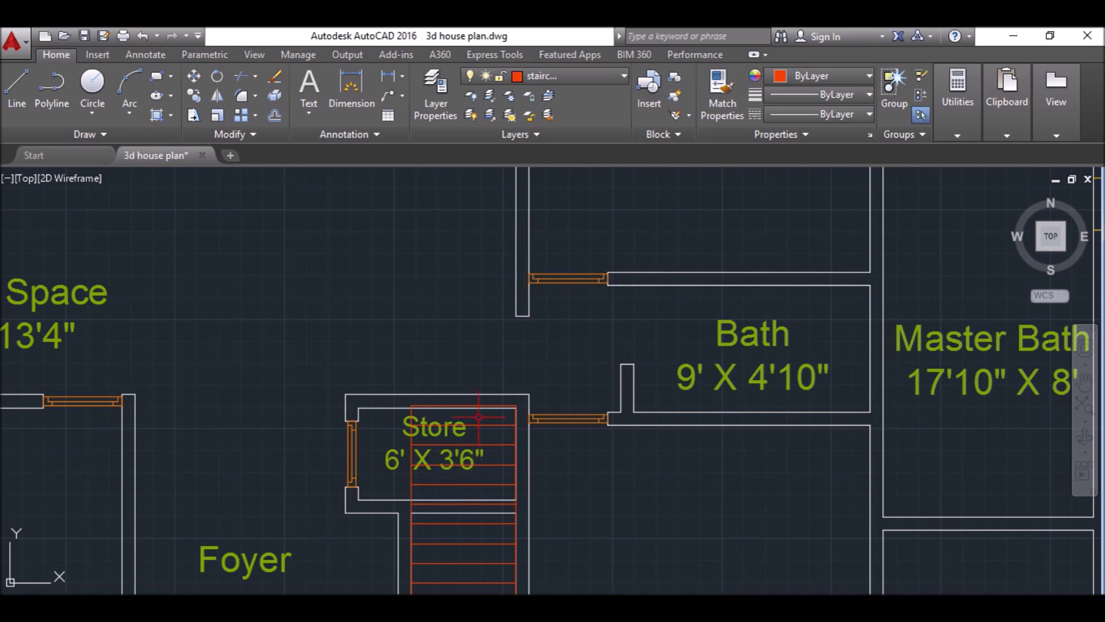
pyautogui.scroll(-6, 504, 471)
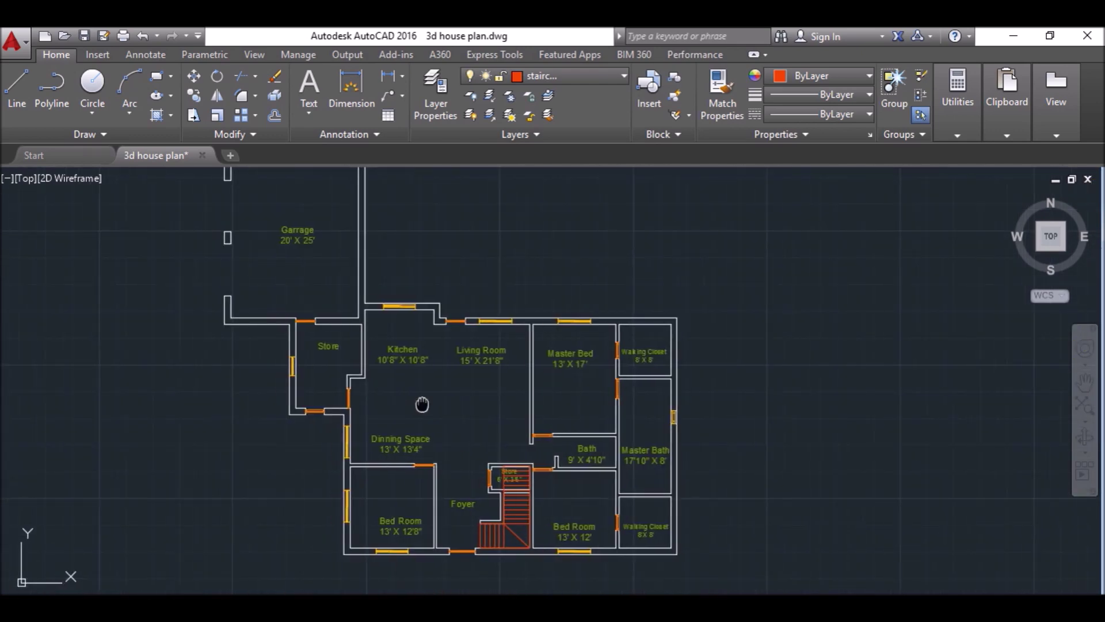
pyautogui.scroll(4, 497, 482)
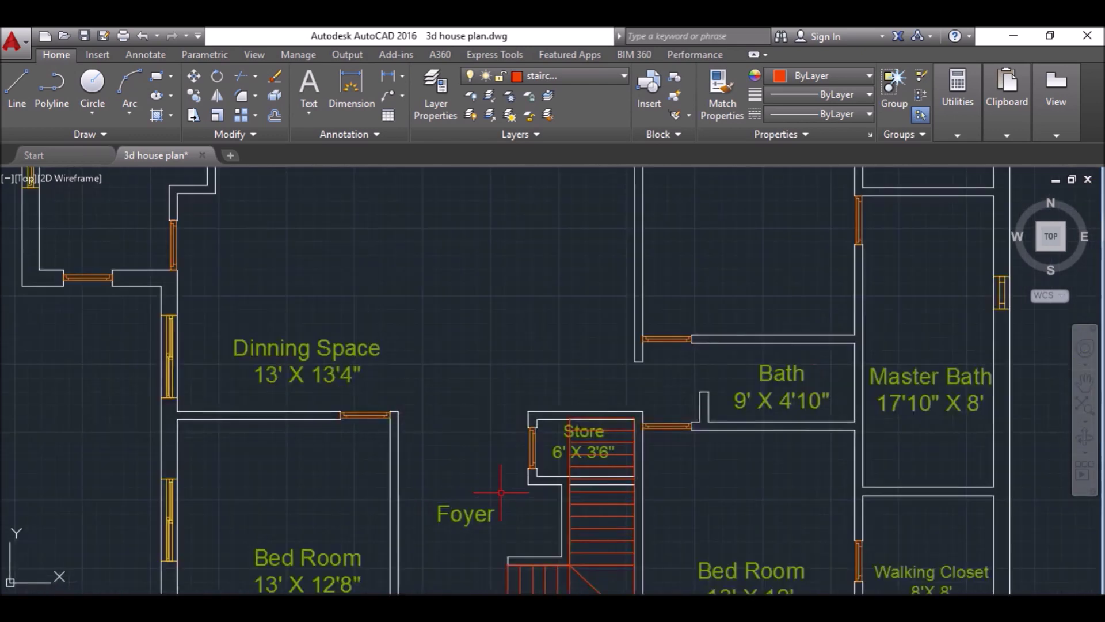
pyautogui.rightClick(495, 326)
pyautogui.moveTo(662, 297)
pyautogui.click(728, 316)
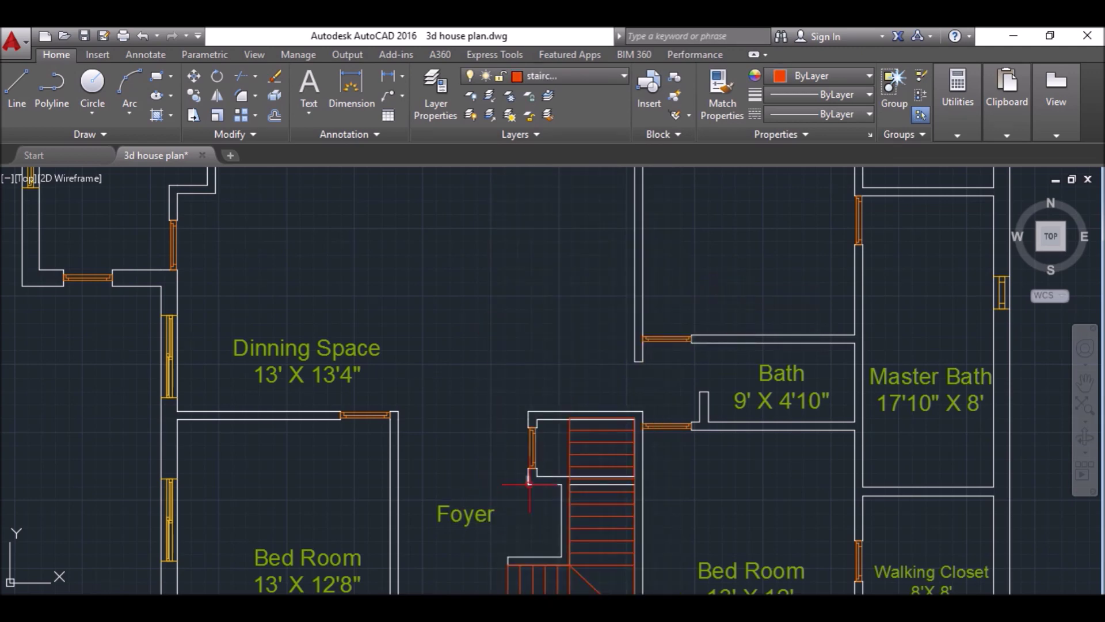
pyautogui.scroll(-2, 529, 484)
pyautogui.scroll(-2, 506, 517)
pyautogui.moveTo(464, 406); pyautogui.dragTo(478, 429, button='middle')
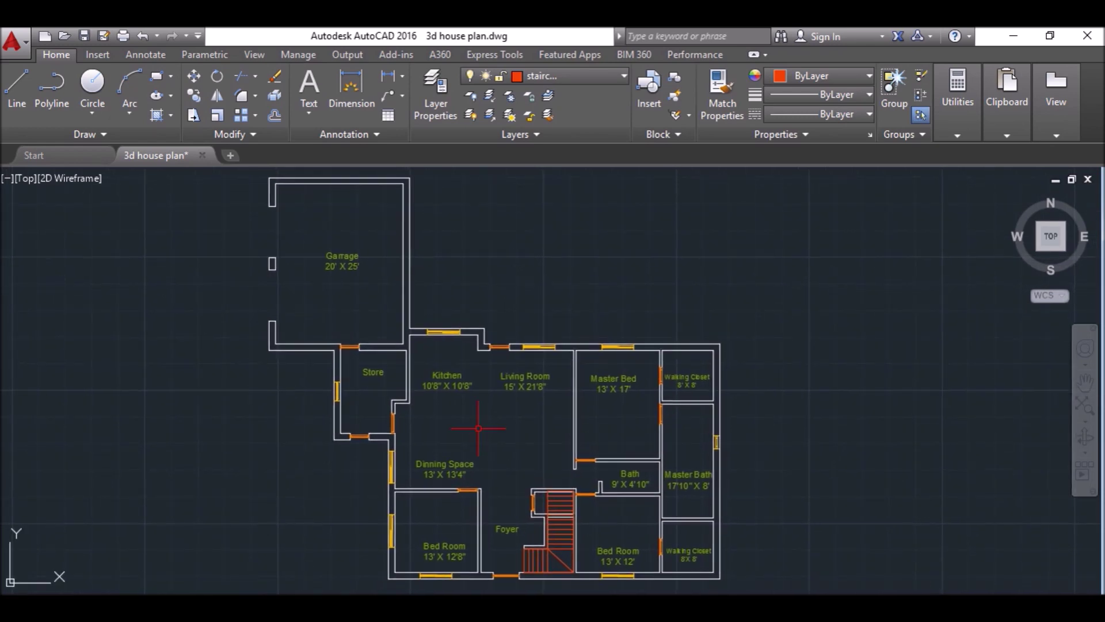